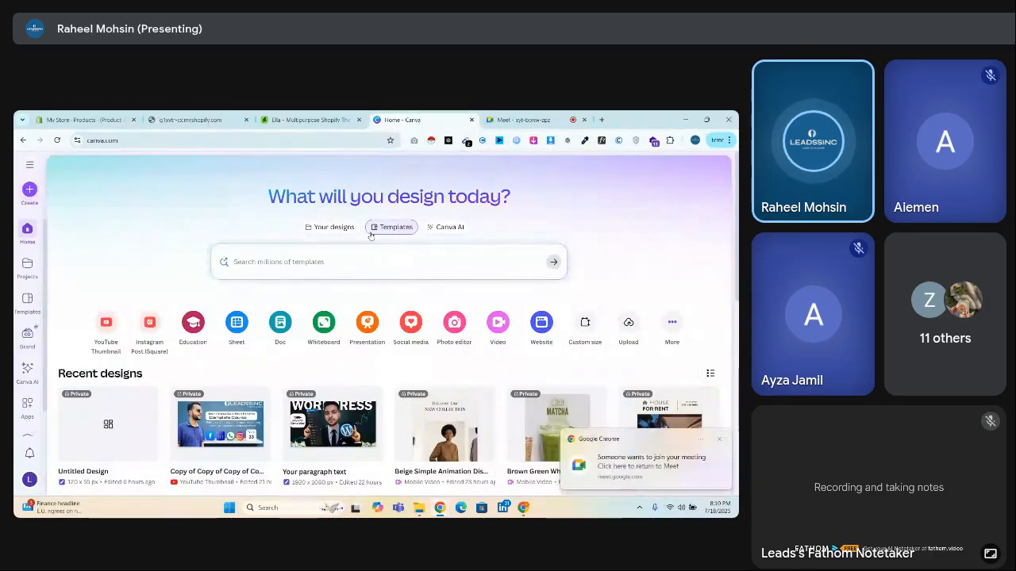
# Admit the waiting participant to the Google Meet call and open the template search in Canva
pyautogui.click(522, 120)
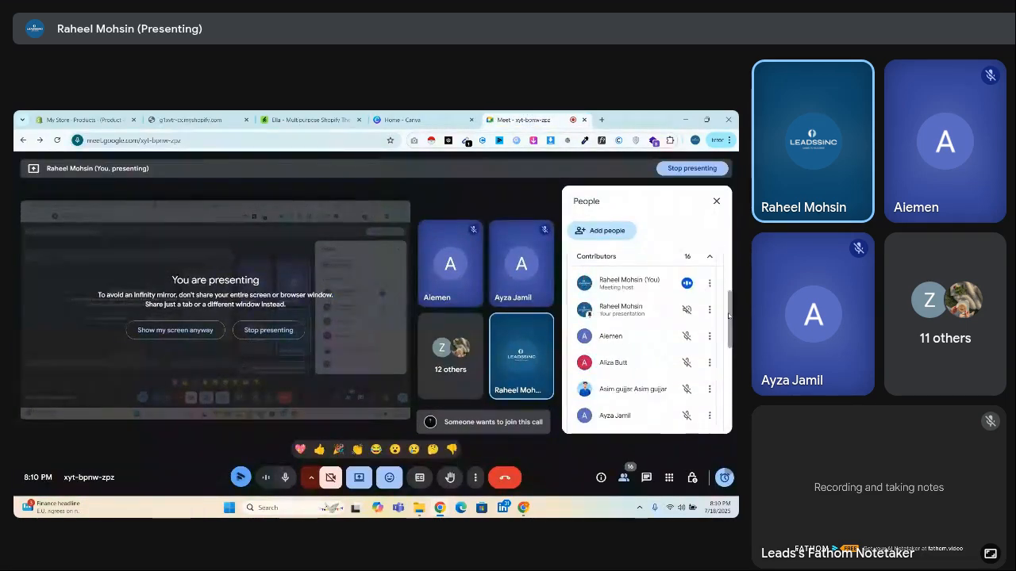
pyautogui.click(681, 323)
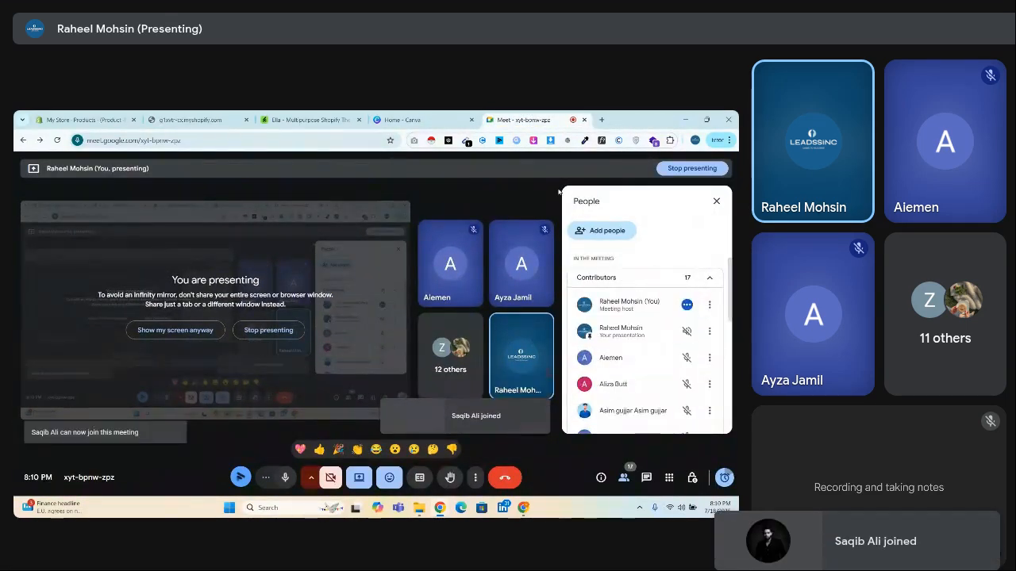
pyautogui.click(401, 119)
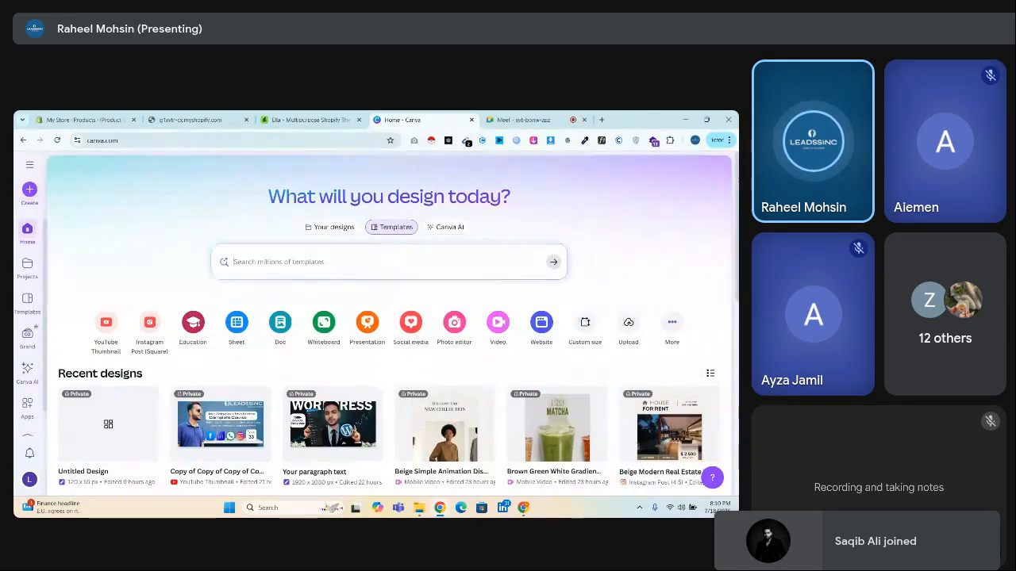
pyautogui.click(486, 256)
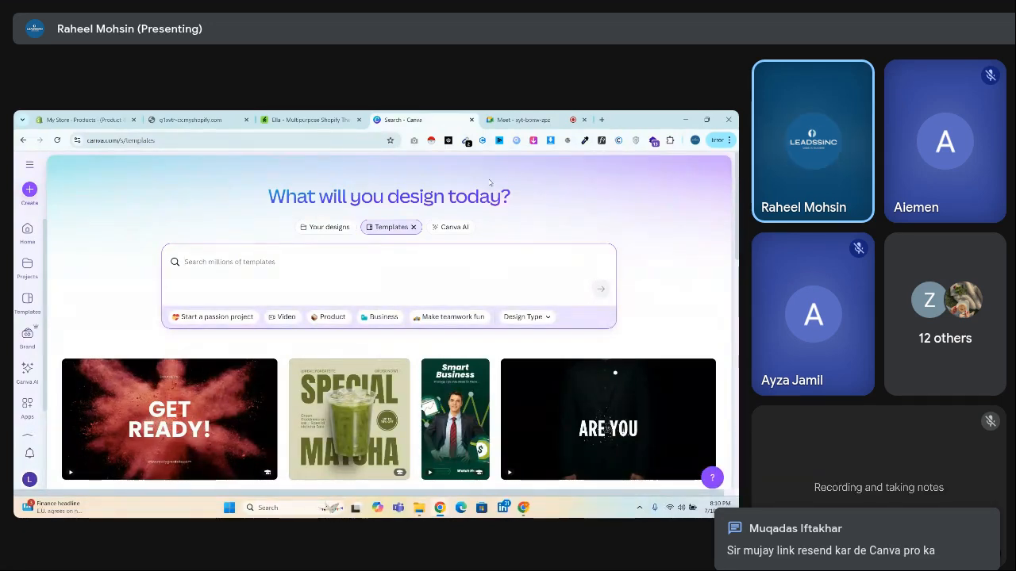
# Switch to Google Meet and open the in-call messages to read what participants have written
pyautogui.click(548, 117)
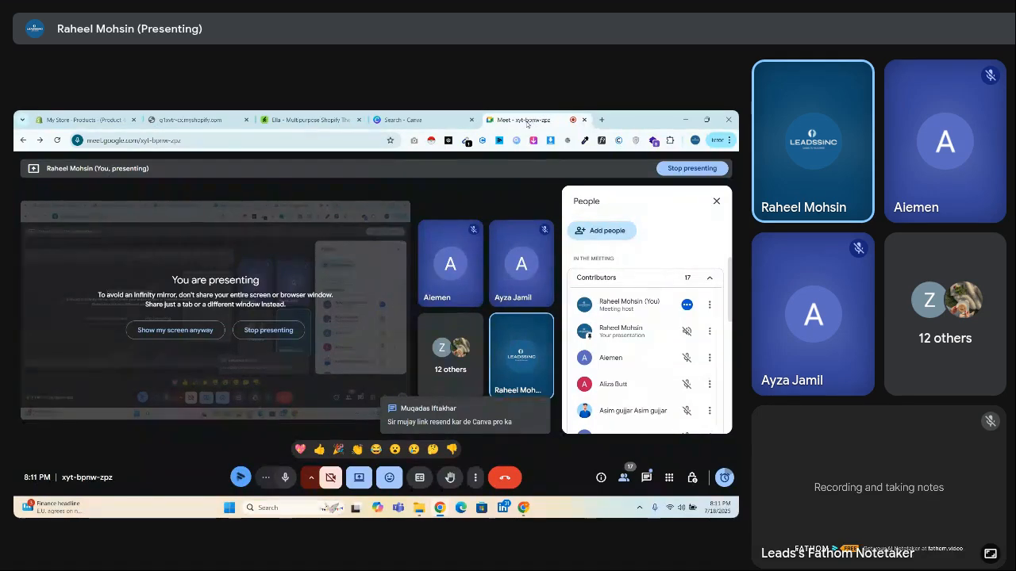
pyautogui.click(419, 116)
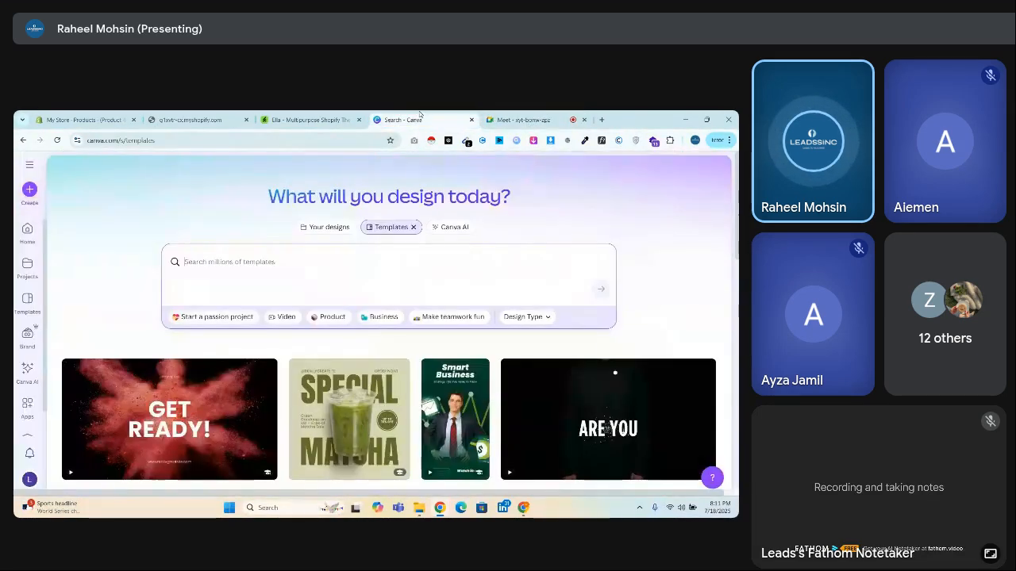
pyautogui.click(525, 120)
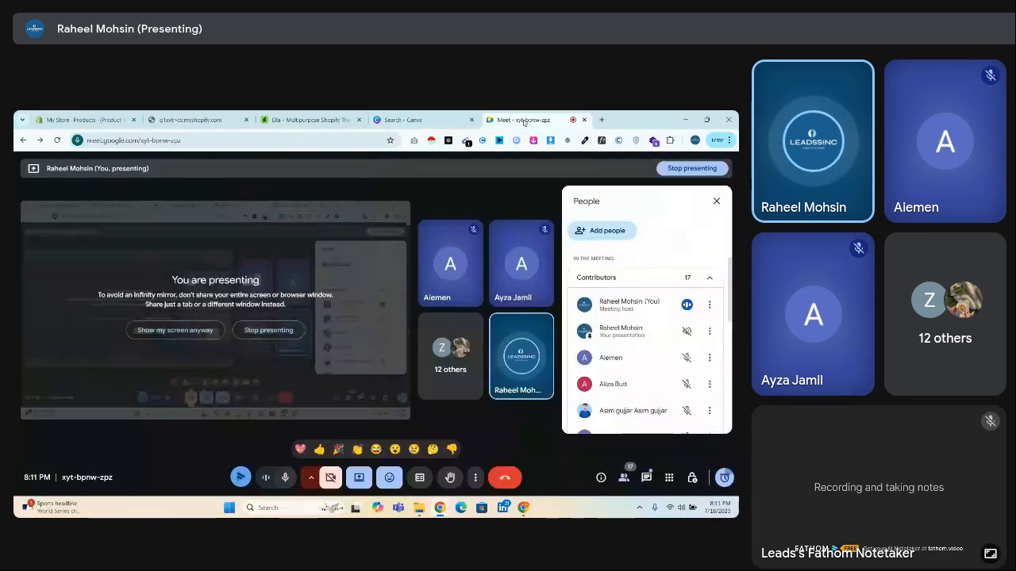
pyautogui.click(438, 115)
pyautogui.click(522, 120)
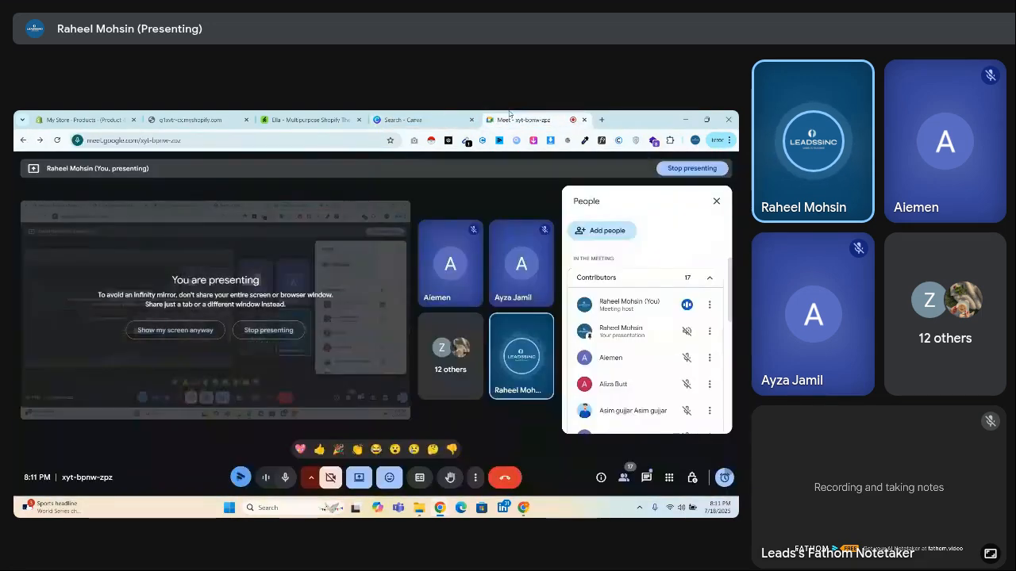
pyautogui.click(429, 116)
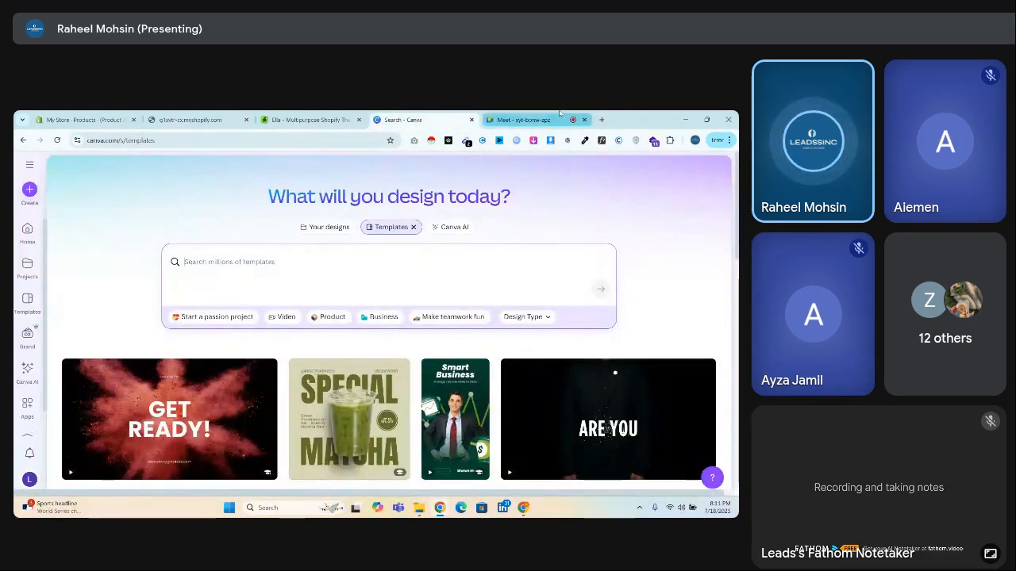
pyautogui.click(524, 120)
pyautogui.click(646, 477)
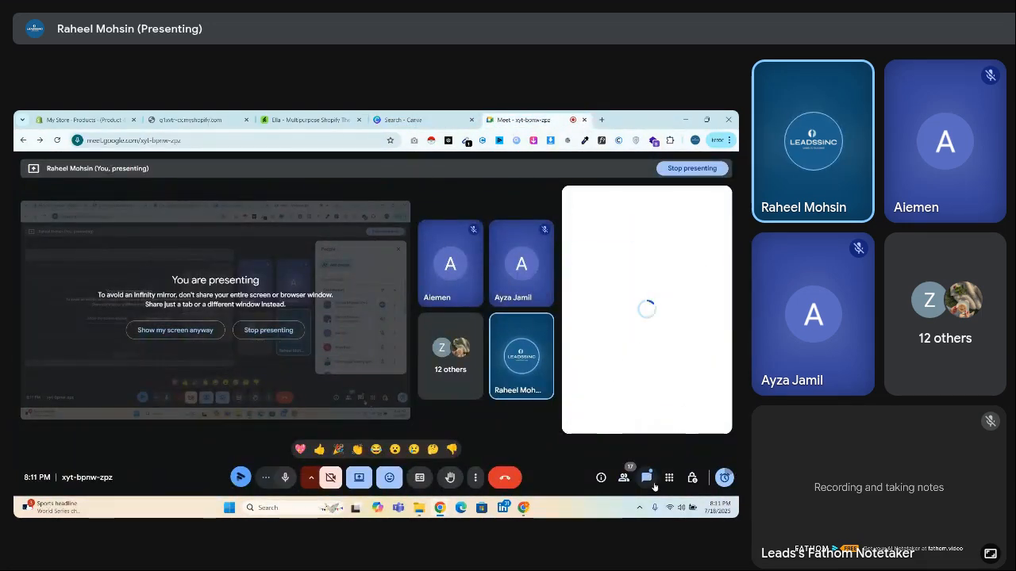
# Return to Canva and browse the suggested design templates
pyautogui.click(457, 116)
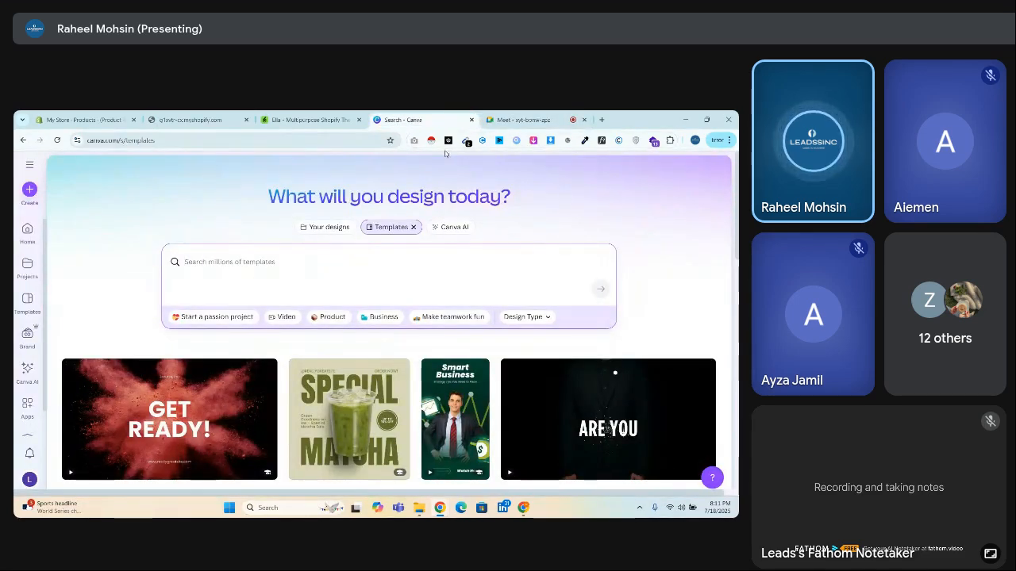
pyautogui.scroll(-3, 389, 318)
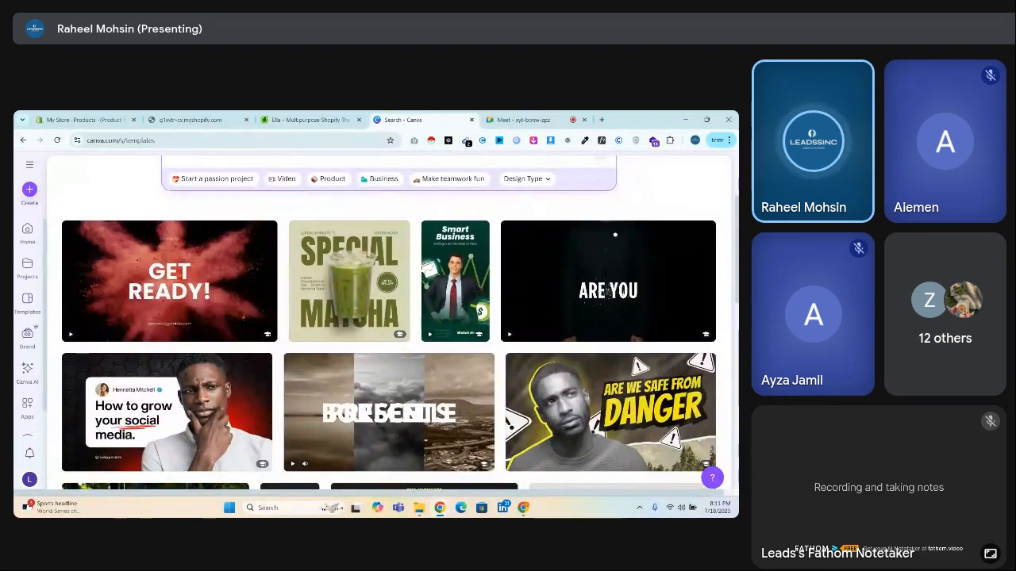
pyautogui.scroll(-4, 606, 291)
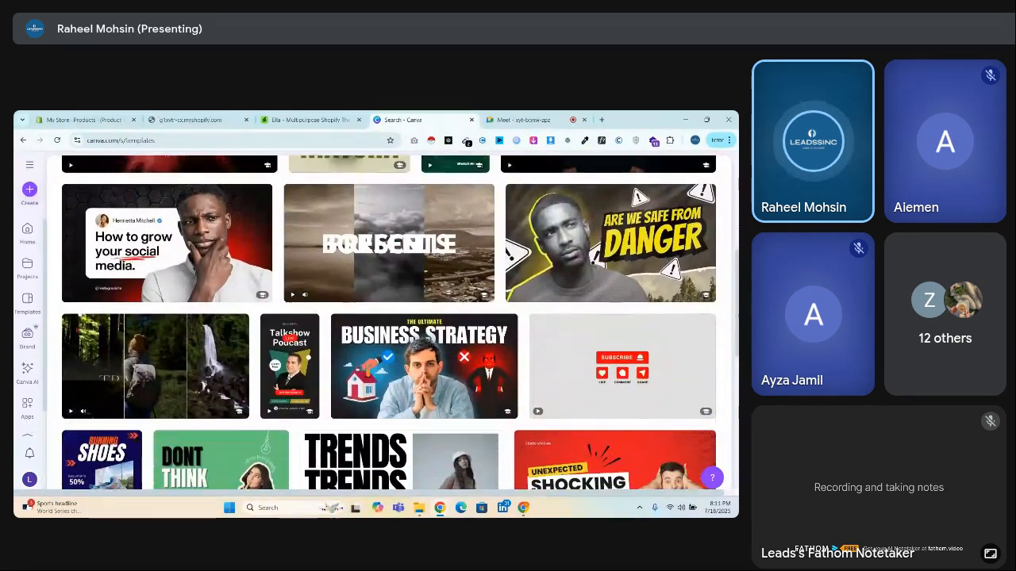
pyautogui.scroll(-2, 389, 325)
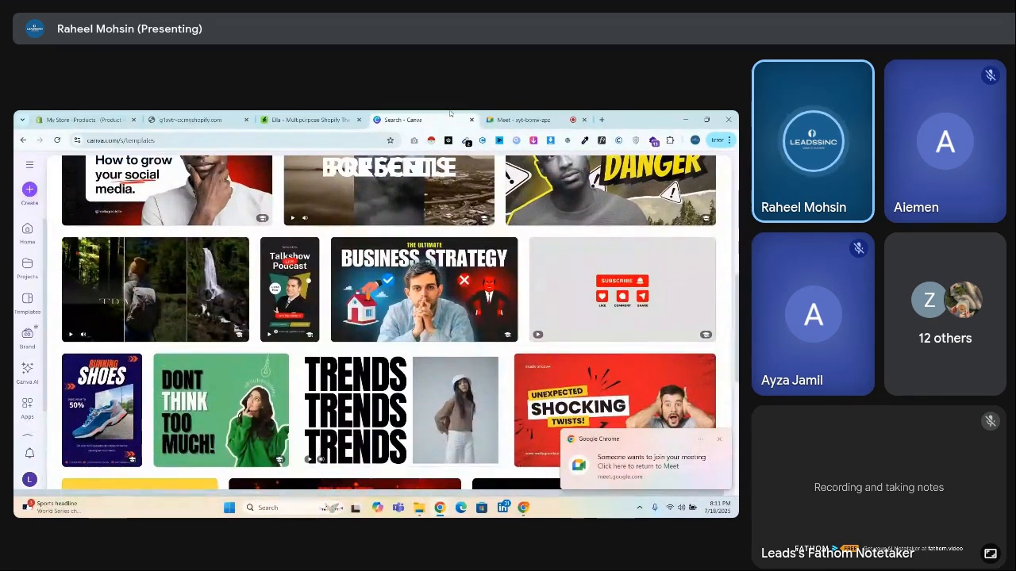
# Admit the waiting participants to the Google Meet call and return to the Canva templates page
pyautogui.click(520, 119)
pyautogui.click(497, 418)
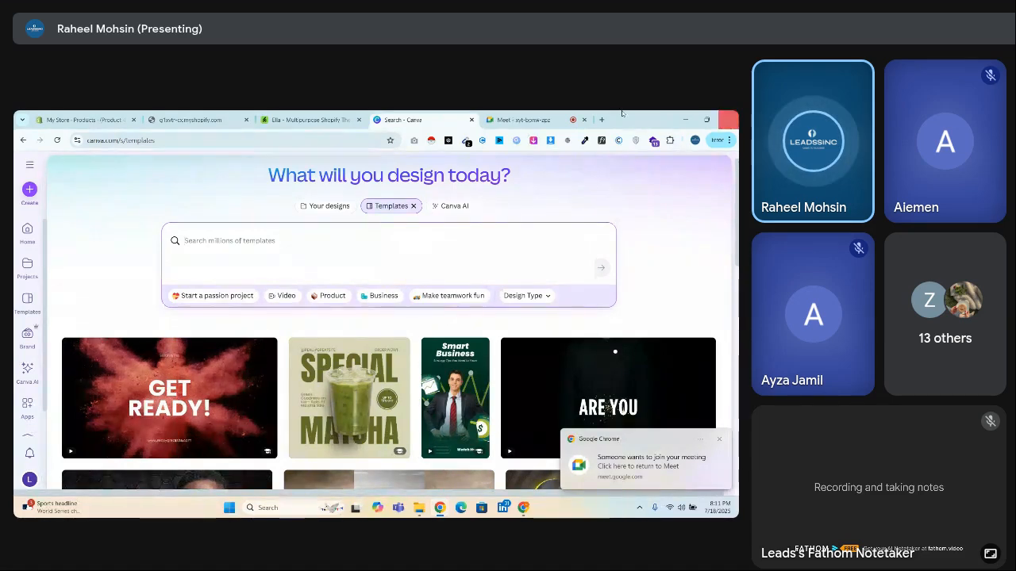
pyautogui.click(520, 120)
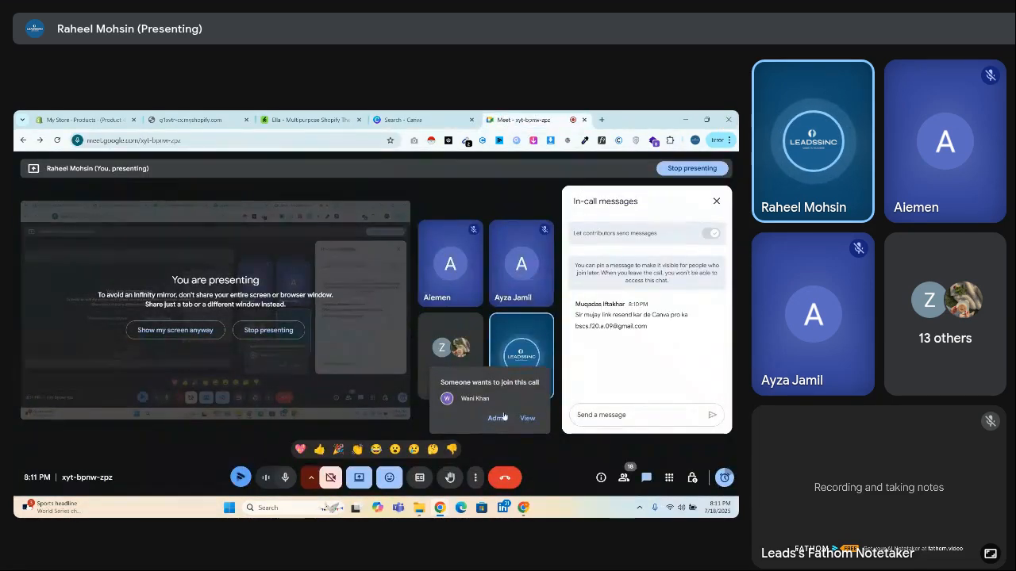
pyautogui.click(499, 418)
pyautogui.click(405, 120)
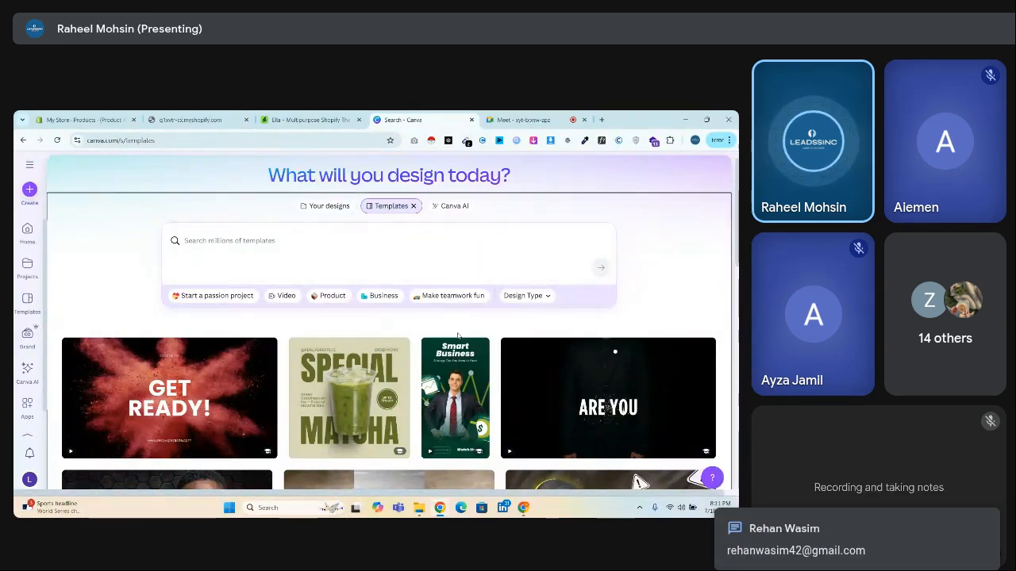
# Enter "thu" as the start of a search term in the template search
pyautogui.click(330, 242)
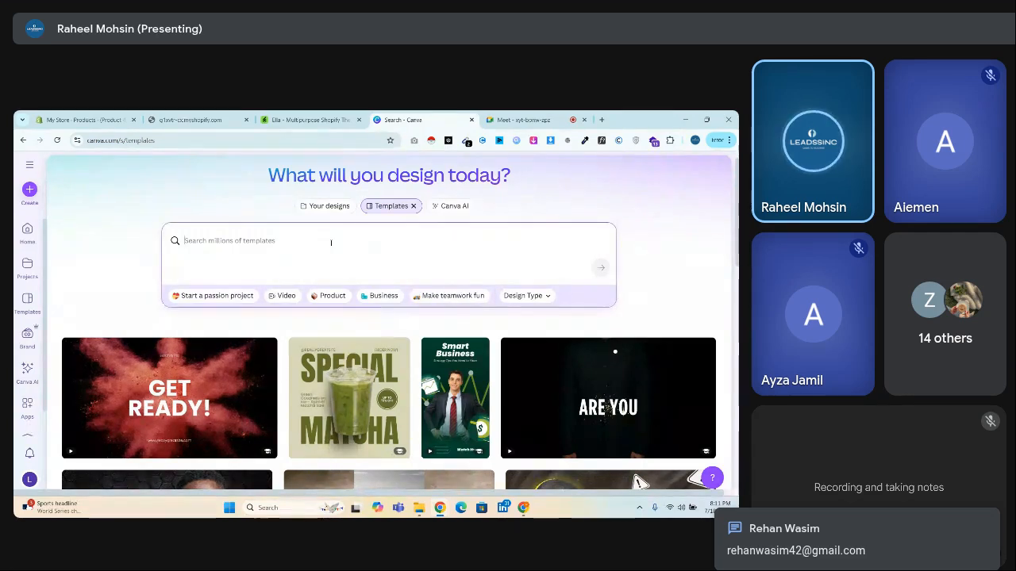
pyautogui.write('thu')
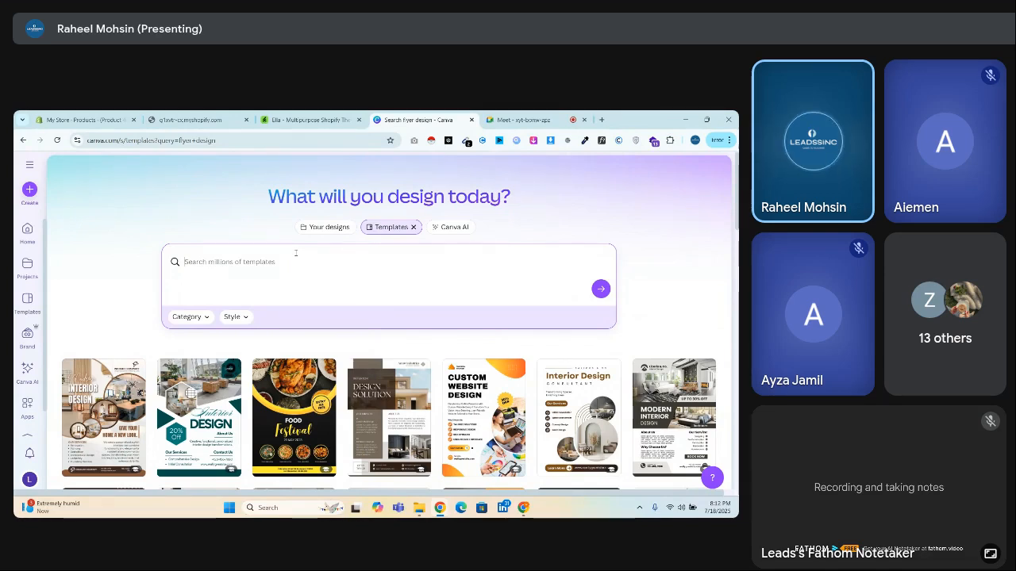
# Search the templates for "facebook post" and browse the resulting designs
pyautogui.write('facebo')
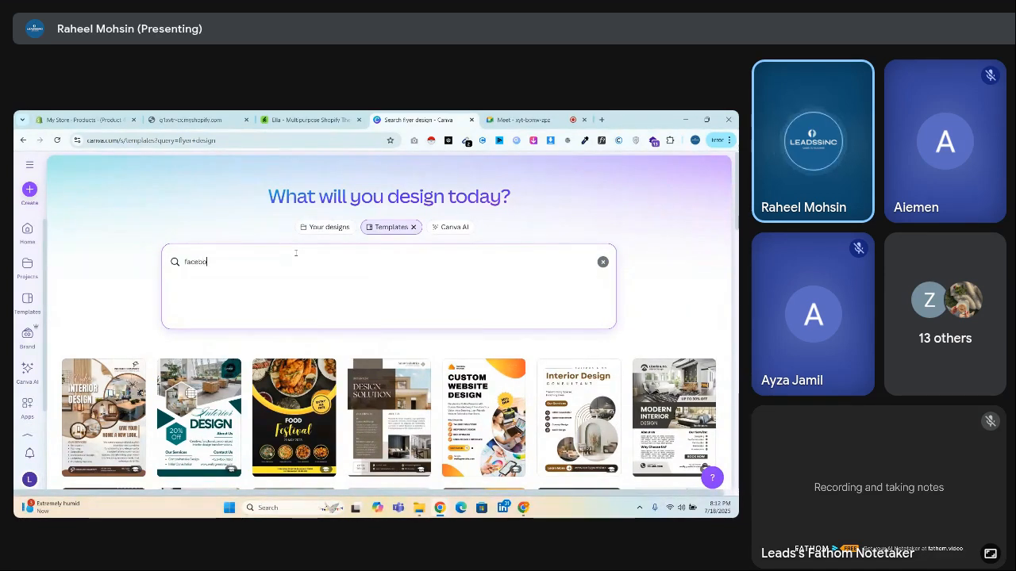
pyautogui.write('ok post')
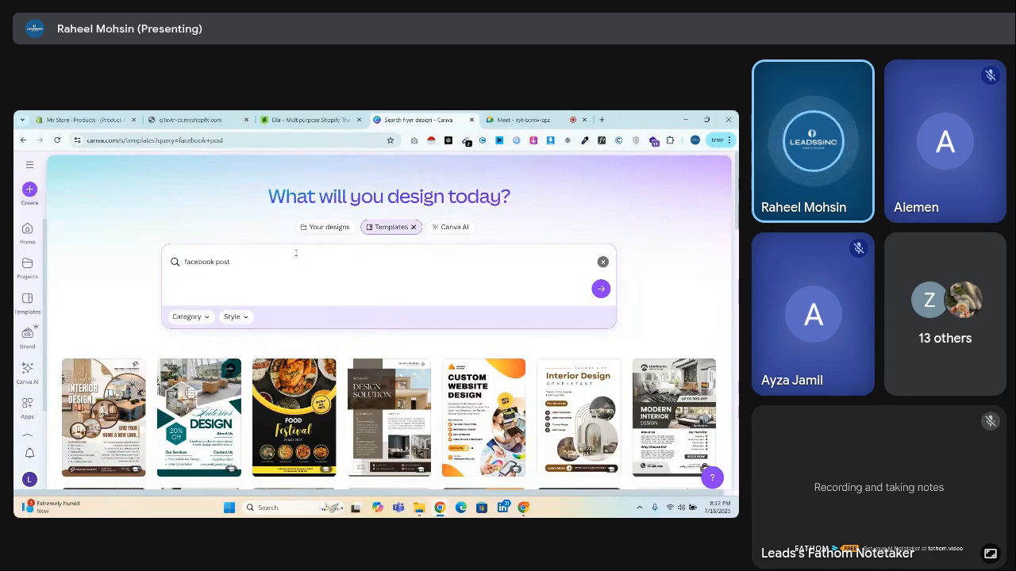
pyautogui.scroll(-3, 388, 333)
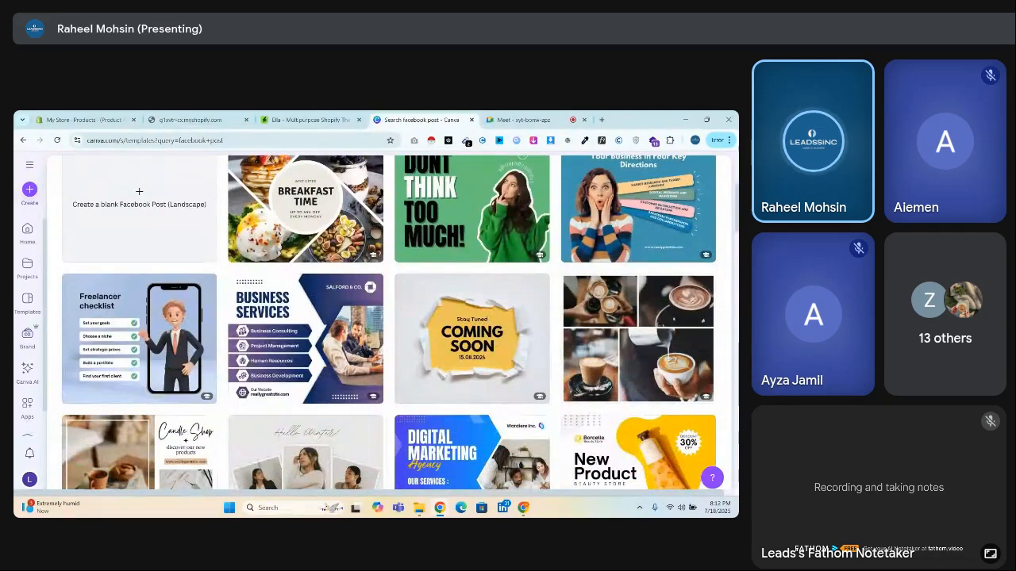
pyautogui.scroll(-2, 389, 322)
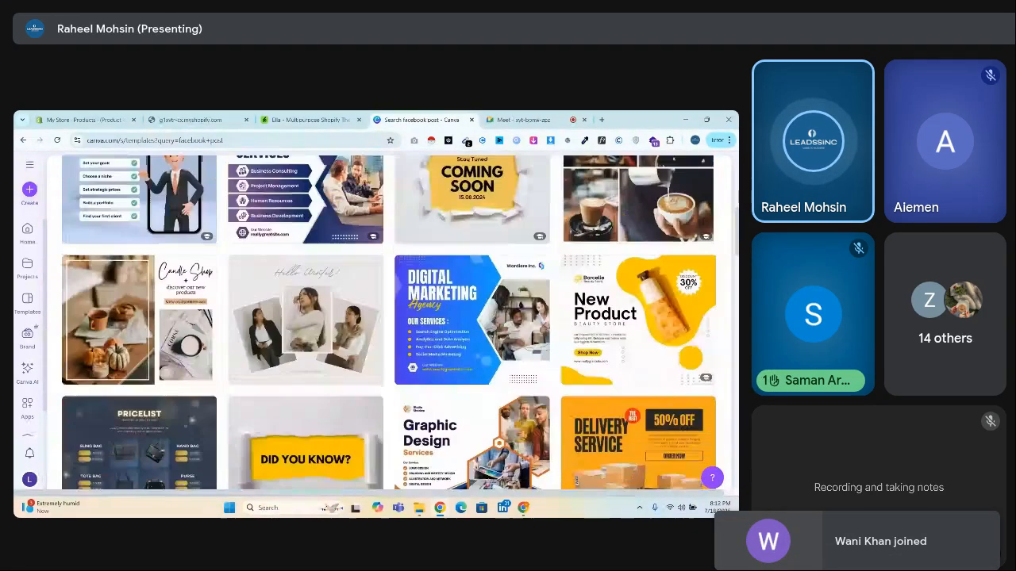
pyautogui.scroll(-2, 389, 322)
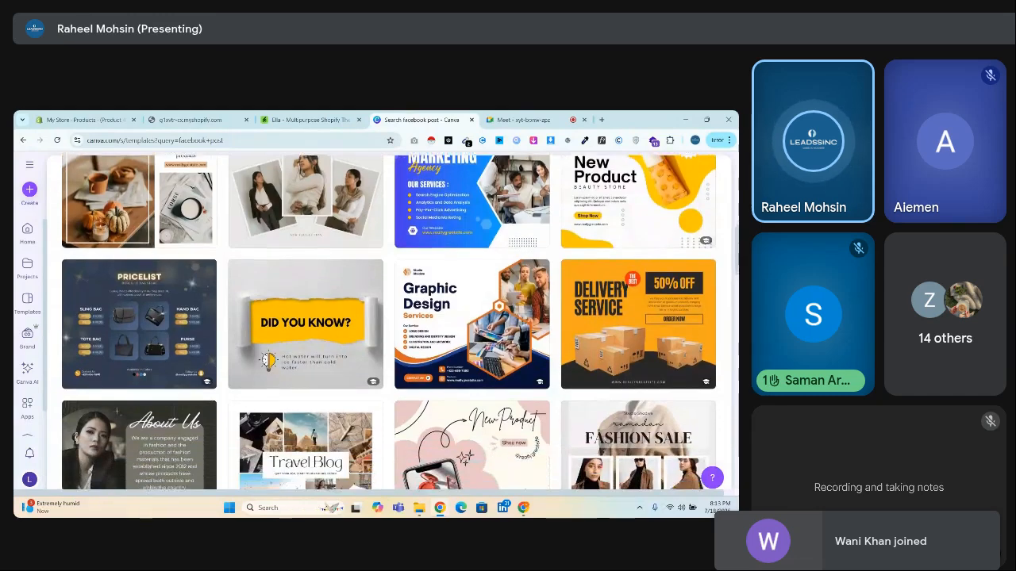
pyautogui.scroll(-1, 389, 321)
pyautogui.scroll(10, 315, 265)
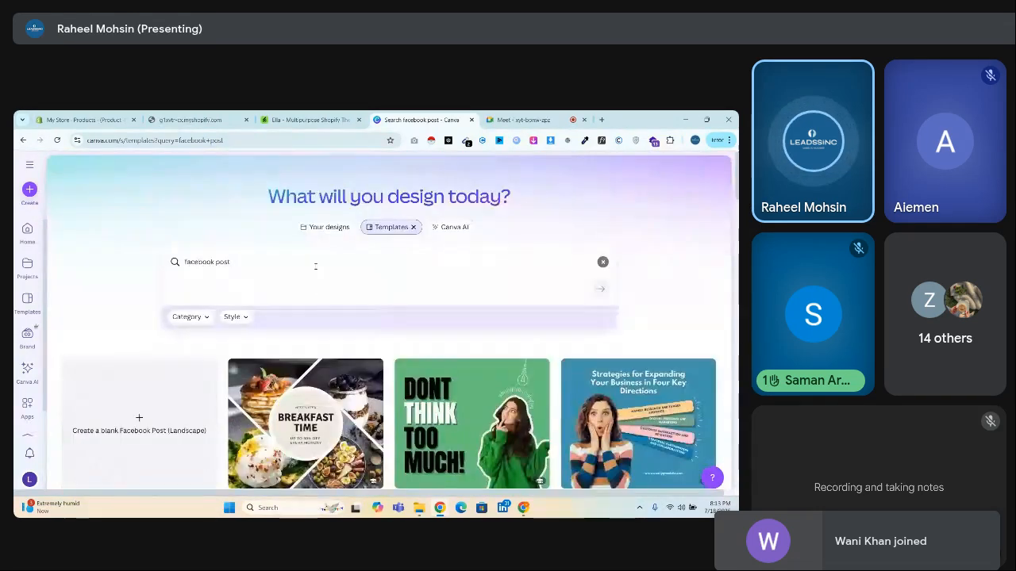
# Shorten the template search term to "facebook"
pyautogui.click(314, 262)
pyautogui.press('BackSpace')
pyautogui.press('BackSpace')
pyautogui.press('BackSpace')
pyautogui.press('BackSpace')
pyautogui.press('BackSpace')
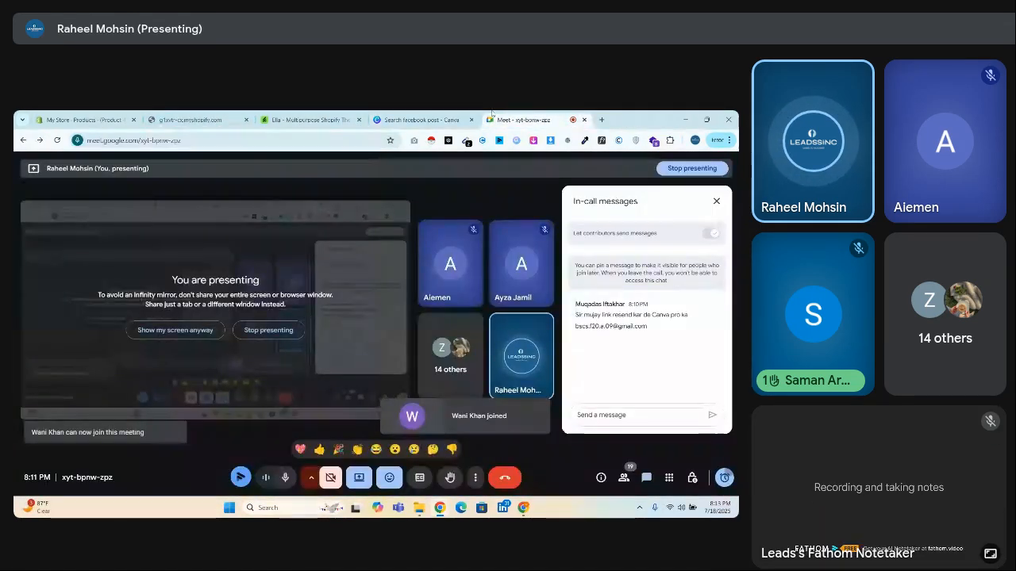
# Switch to Google Meet and read through the in-call messages from participants
pyautogui.click(520, 120)
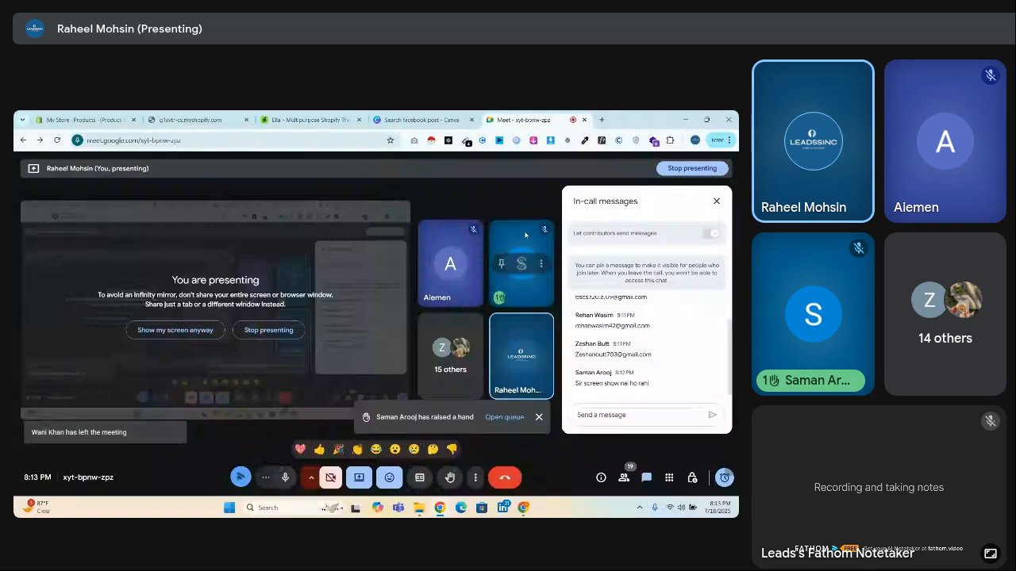
pyautogui.click(428, 120)
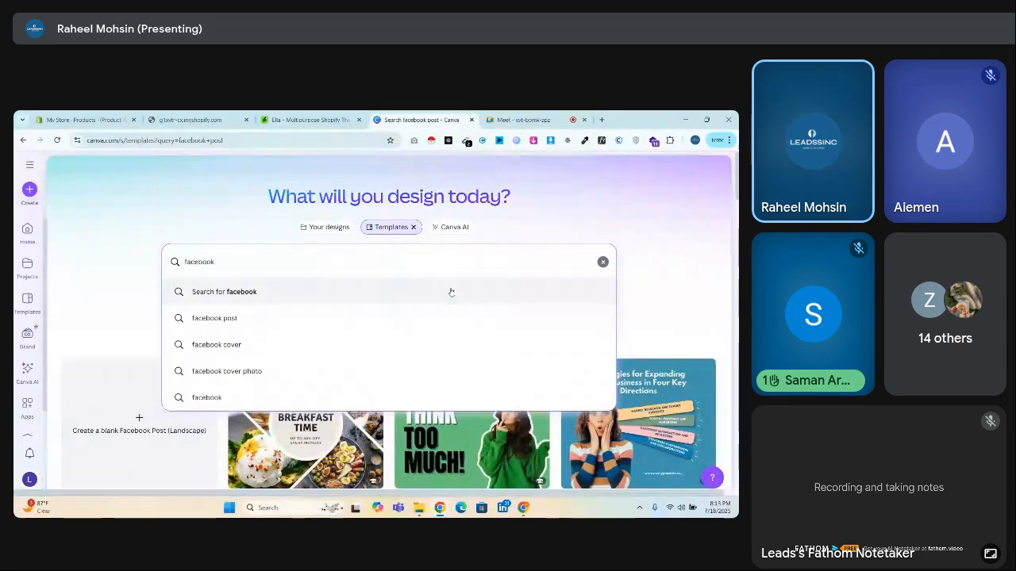
pyautogui.doubleClick(389, 262)
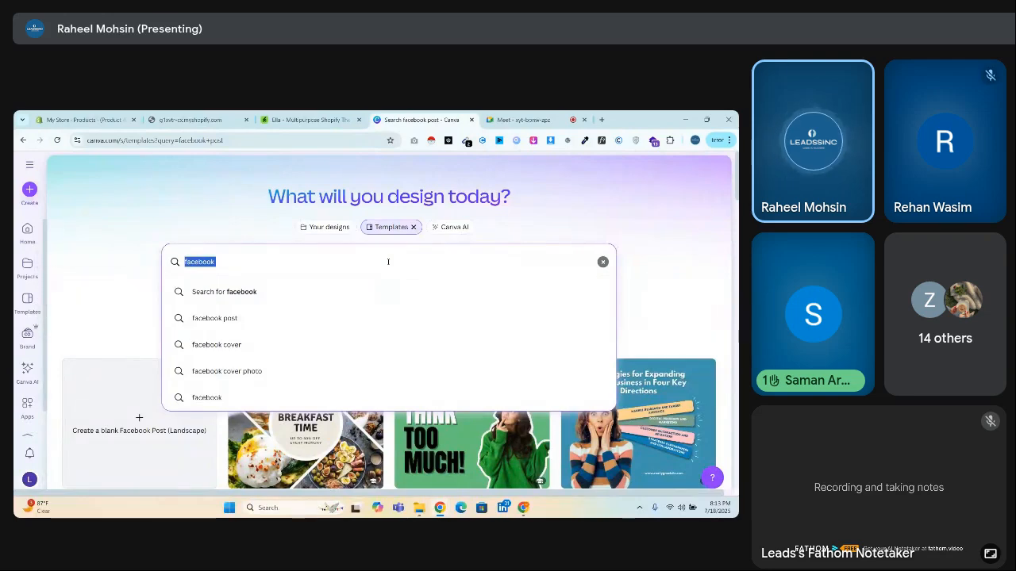
pyautogui.click(520, 120)
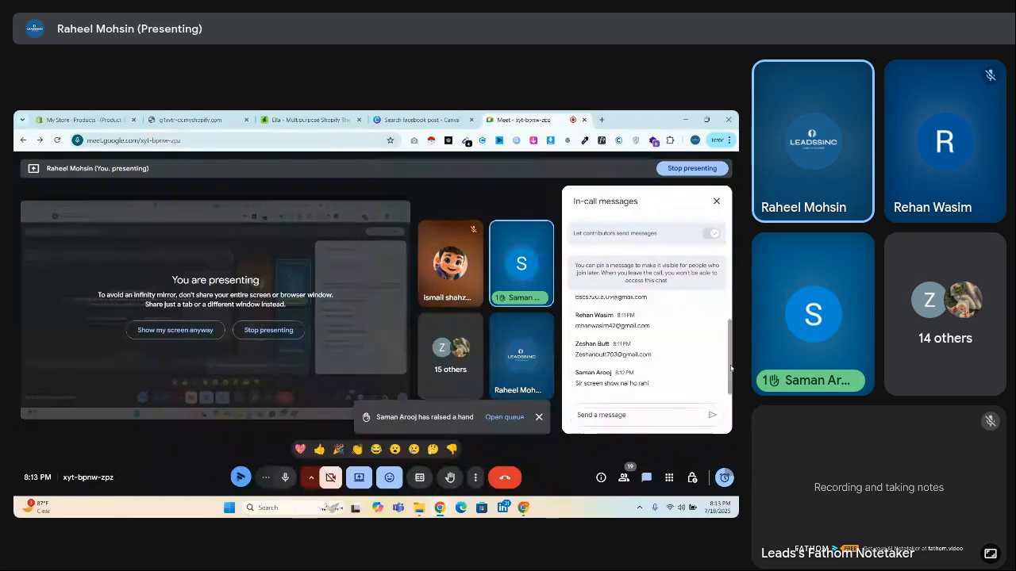
pyautogui.scroll(2, 726, 361)
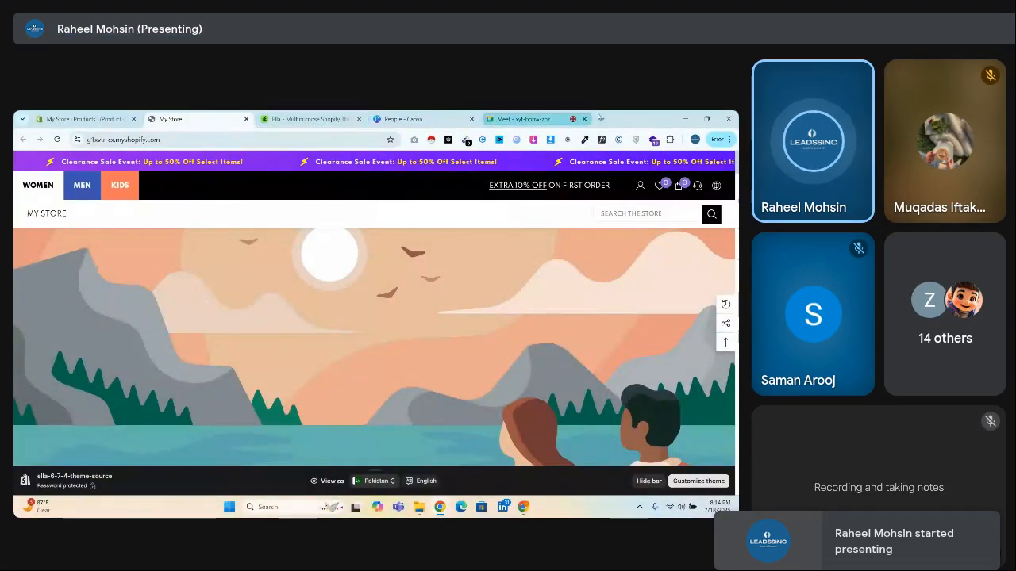
# Open canva.com in a new browser tab to replace the old Canva tab, and open its template search
pyautogui.hotkey('ctrl', 't')
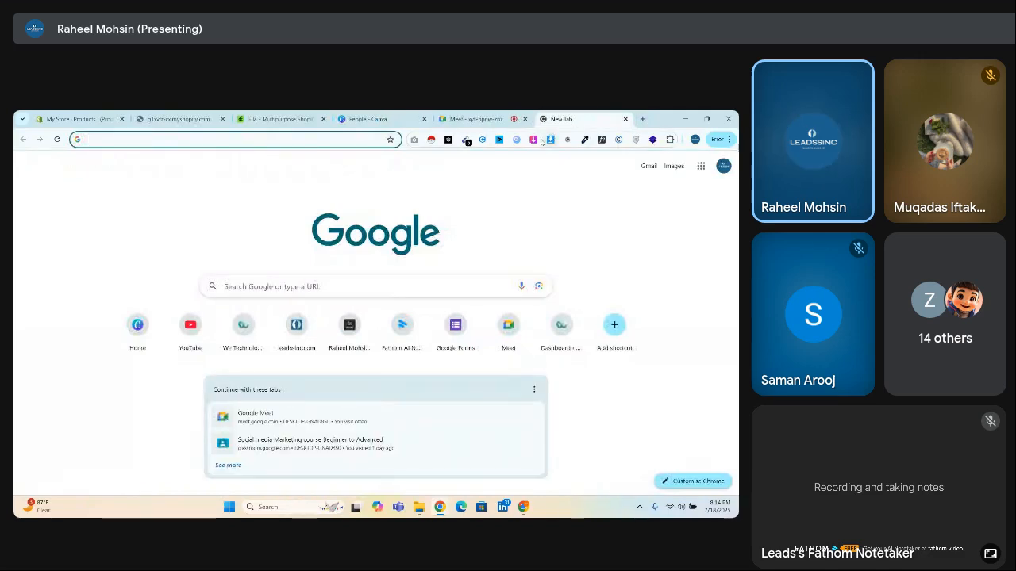
pyautogui.write('canva.com')
pyautogui.press('Return')
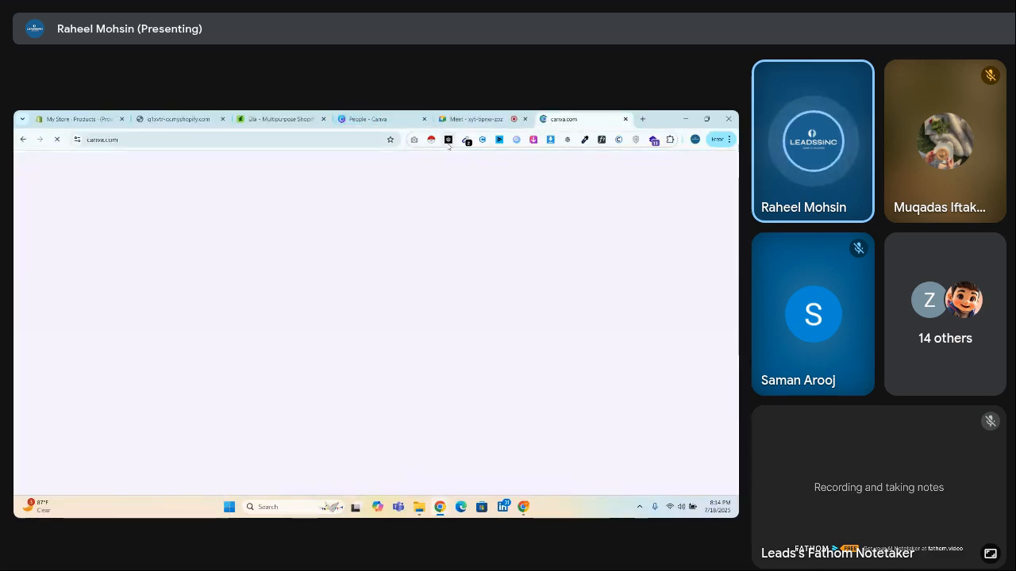
pyautogui.click(424, 119)
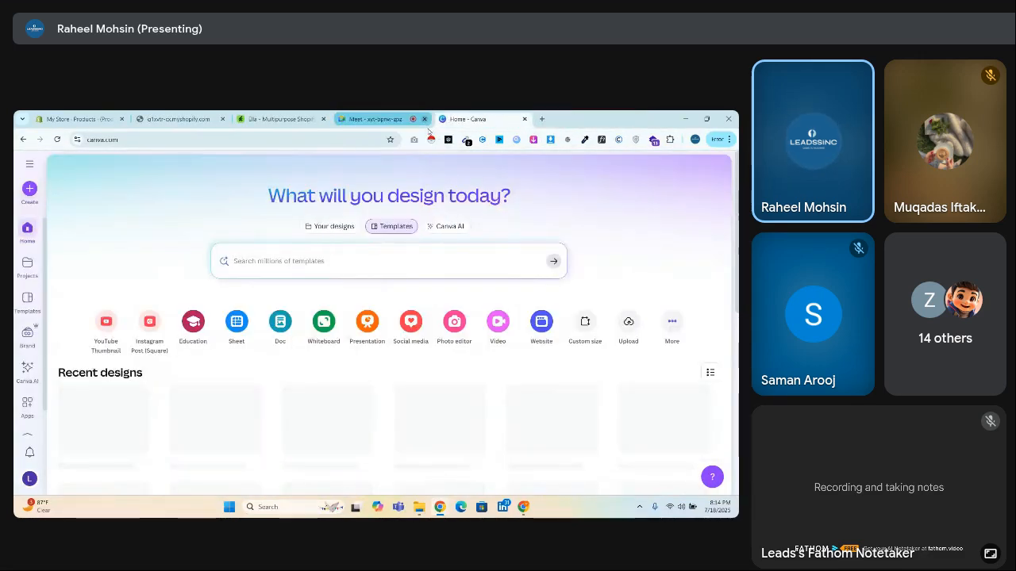
pyautogui.click(294, 270)
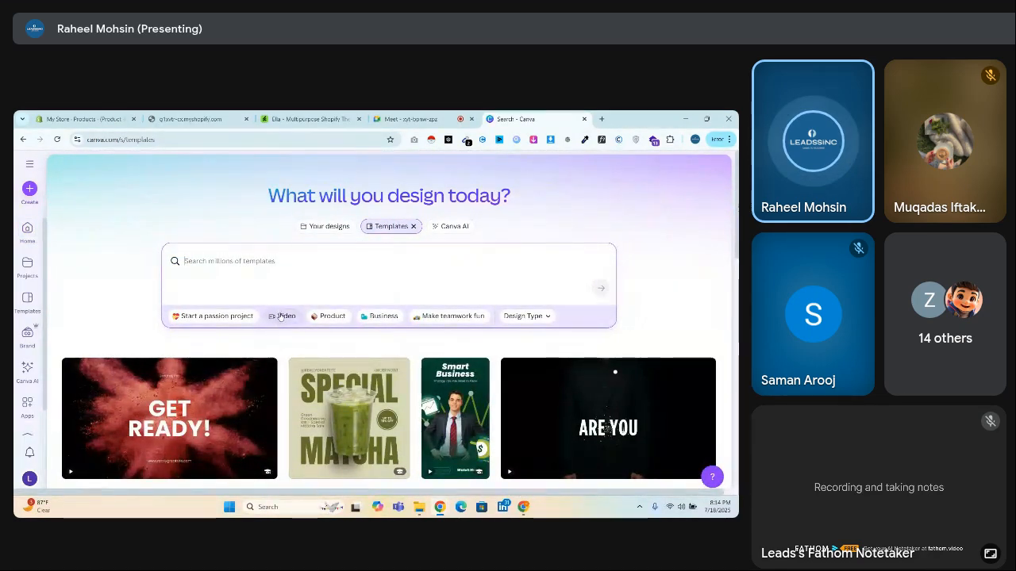
# Search the templates for "video" and preview the travel vlog, "Get Ready!" and film countdown designs
pyautogui.write('vide')
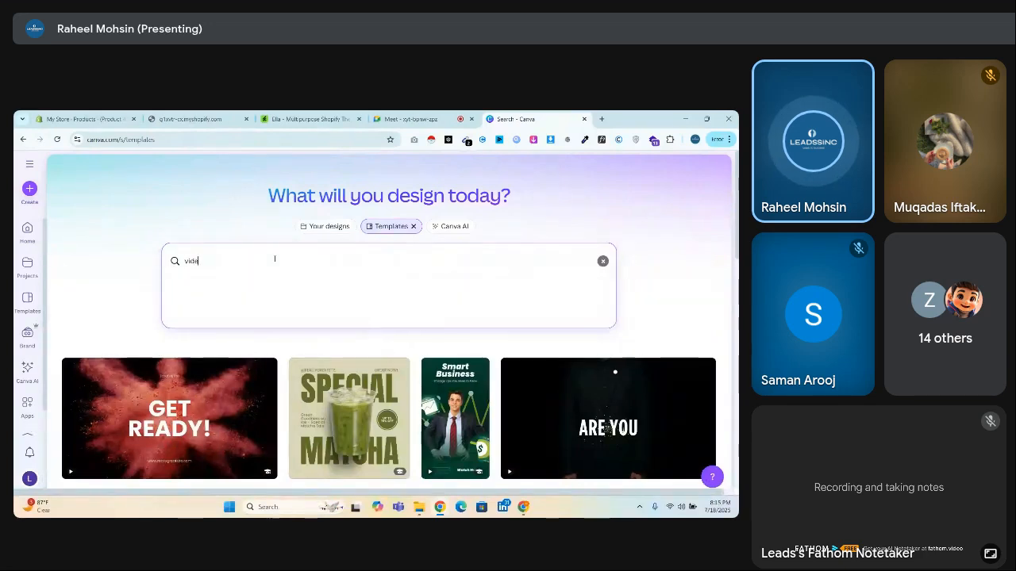
pyautogui.write('o')
pyautogui.press('Return')
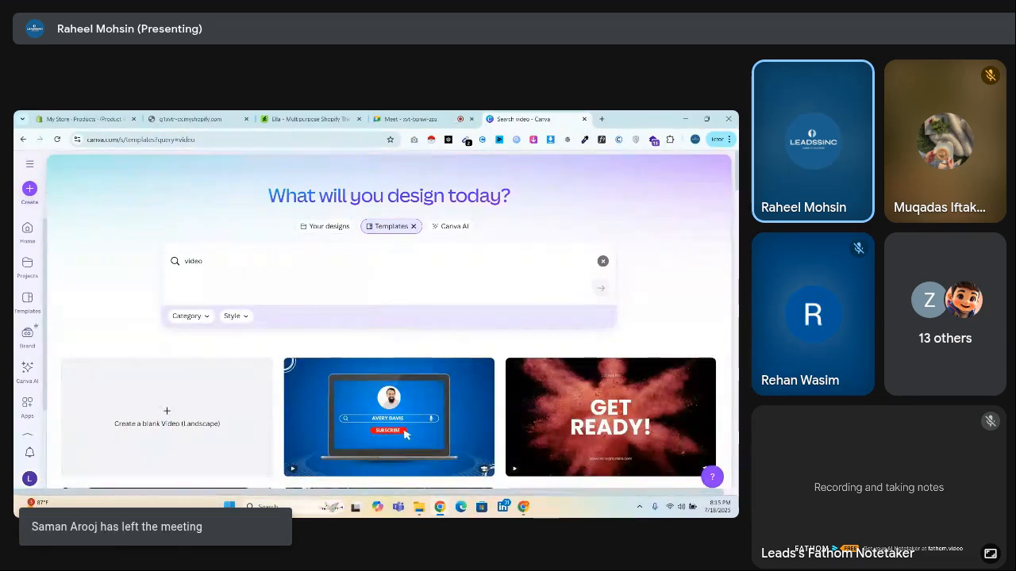
pyautogui.scroll(-2, 547, 296)
pyautogui.scroll(-4, 389, 321)
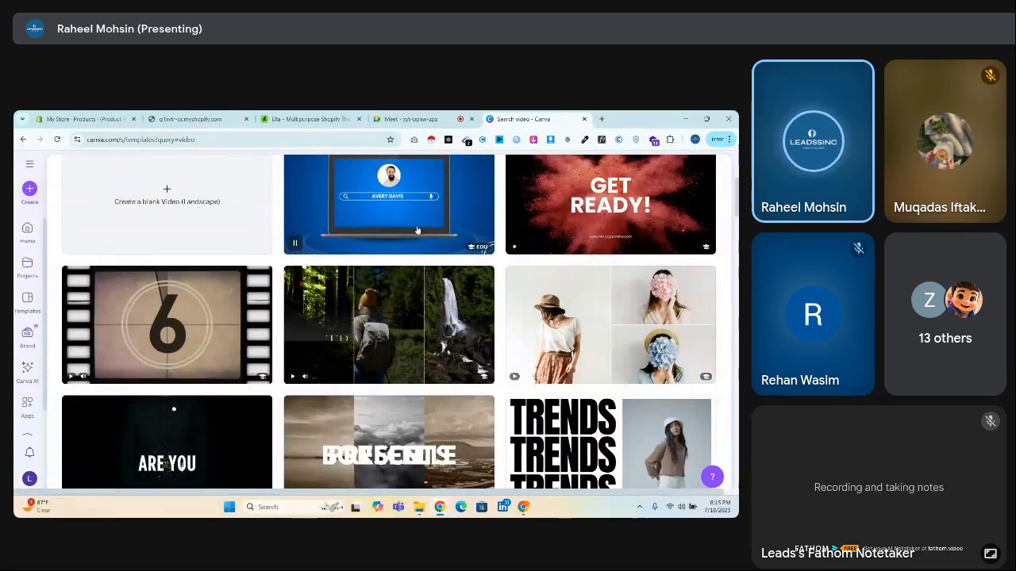
pyautogui.moveTo(427, 312)
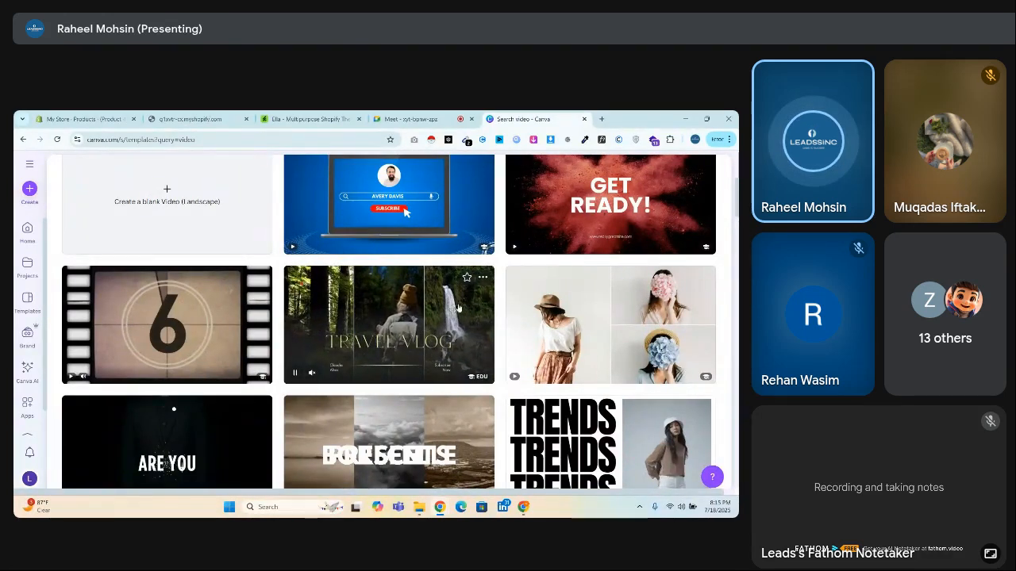
pyautogui.moveTo(579, 208)
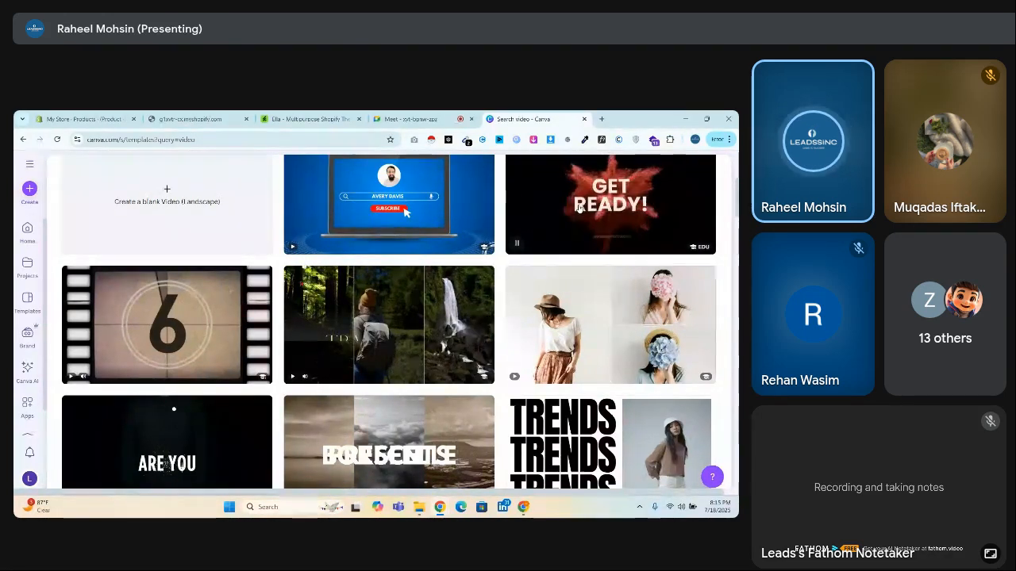
pyautogui.moveTo(163, 316)
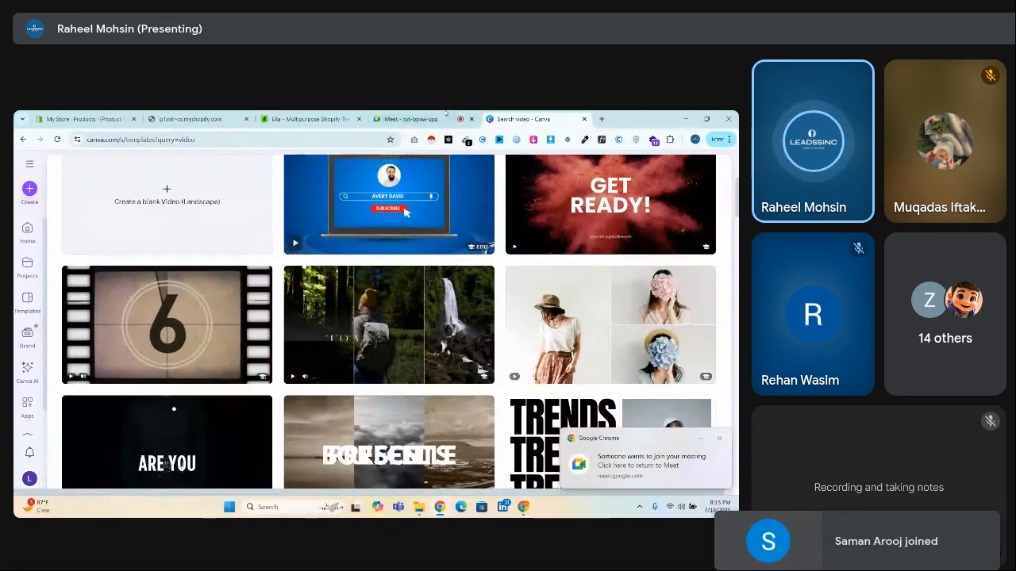
# Switch to Google Meet, admit the participant waiting to join, and return to the Canva video templates
pyautogui.click(647, 465)
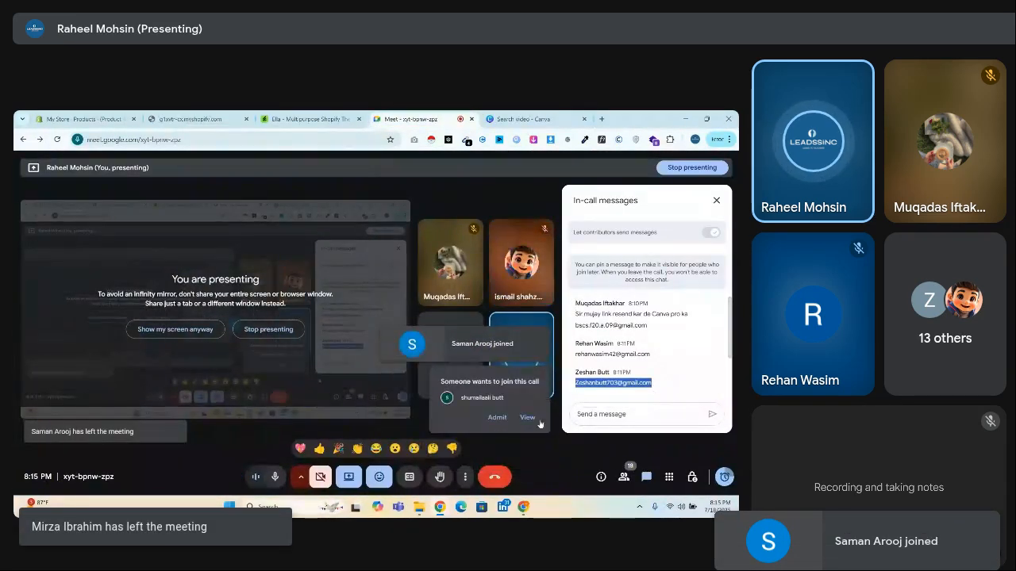
pyautogui.click(497, 418)
pyautogui.click(520, 119)
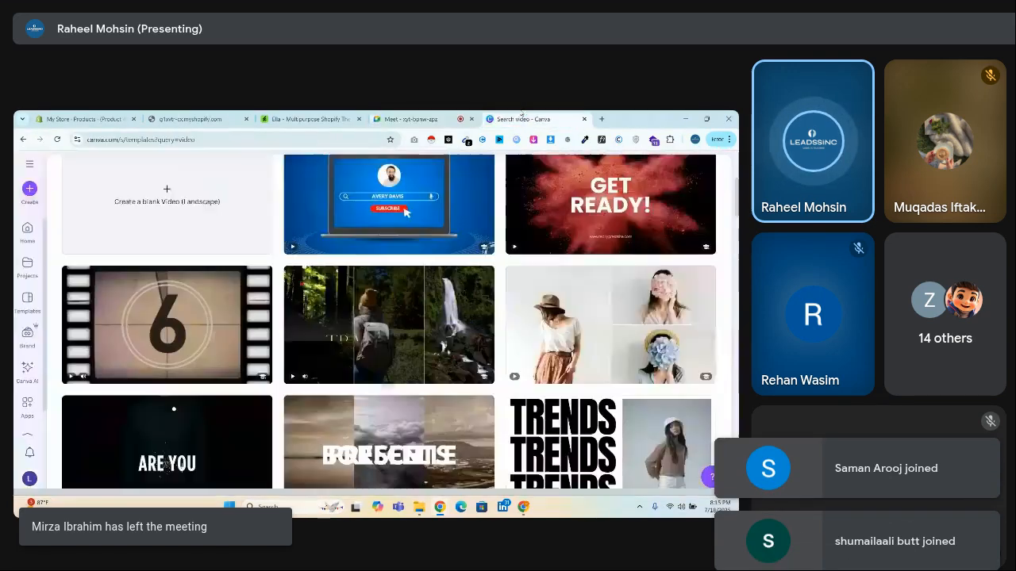
# Browse further through the video template results and return to the template search
pyautogui.scroll(-5, 627, 299)
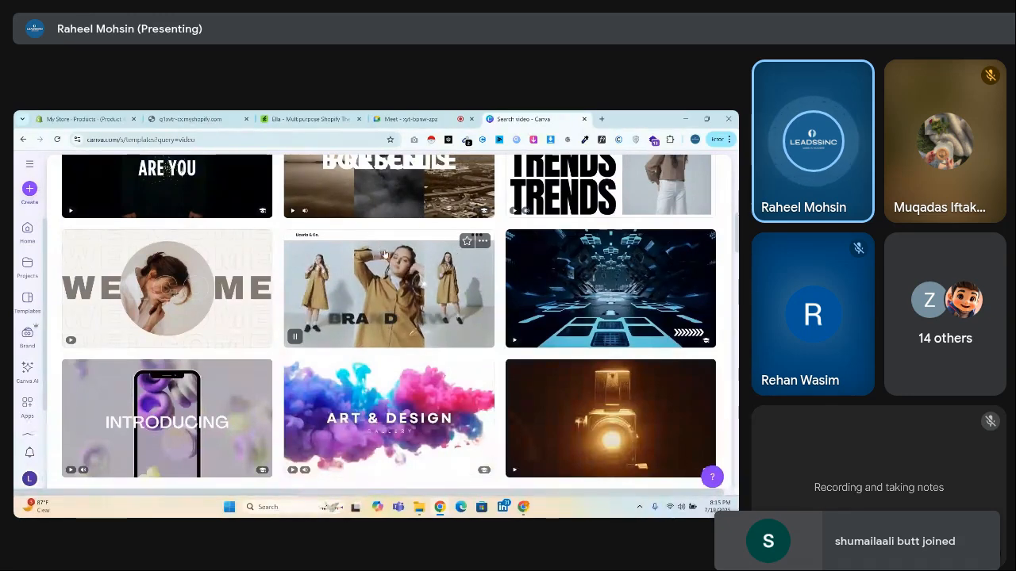
pyautogui.scroll(-5, 384, 254)
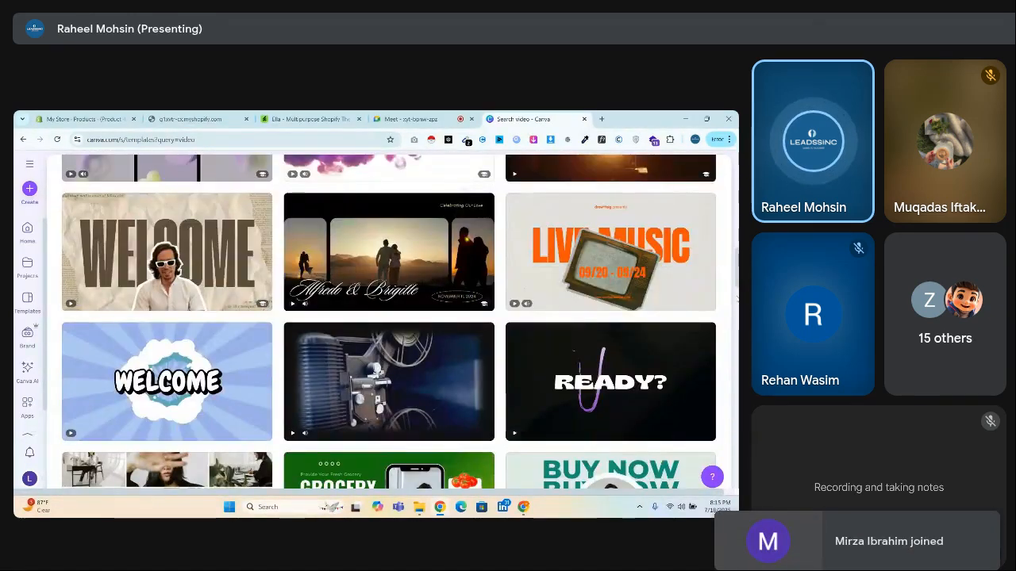
pyautogui.scroll(8, 404, 434)
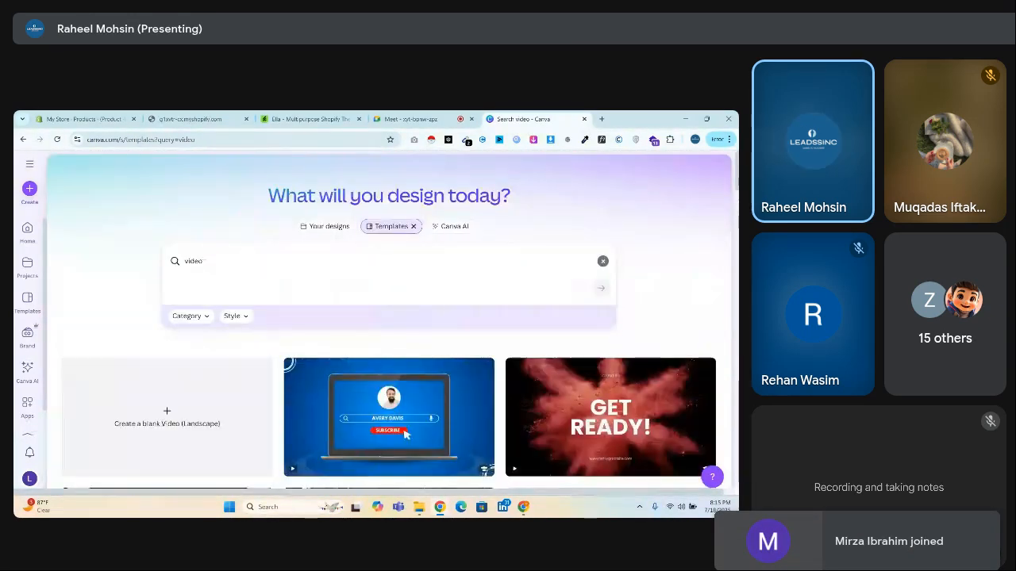
# Replace the template search term with "clothing brand video" and preview the first few clothing designs in the results
pyautogui.click(434, 258)
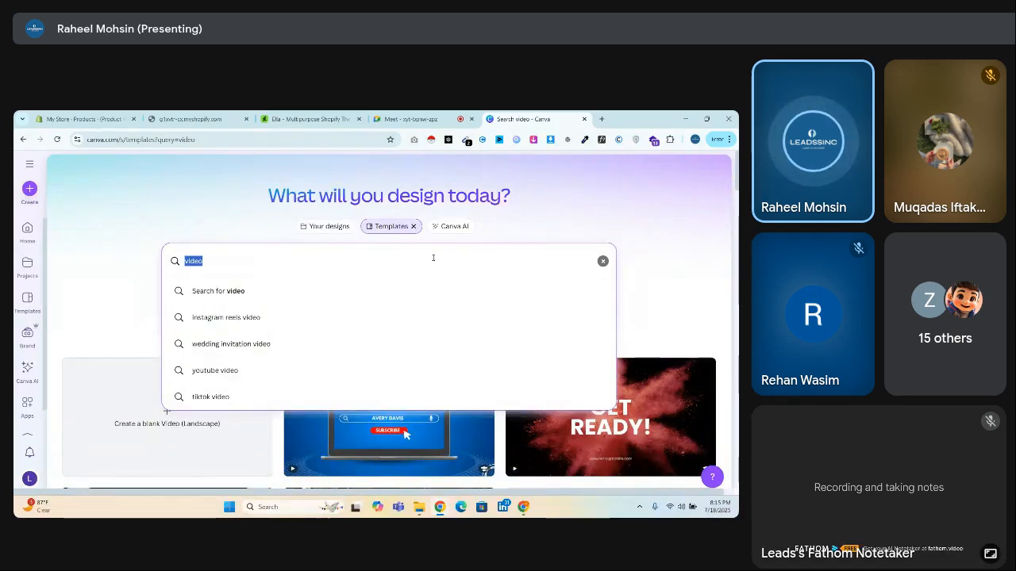
pyautogui.write('usdghyufbifdsjn')
pyautogui.press('BackSpace')
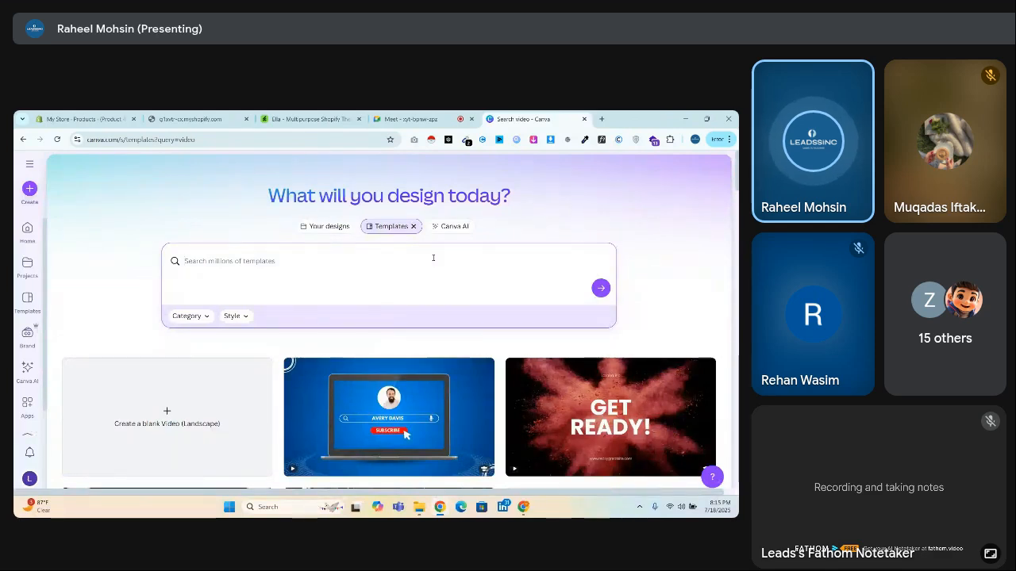
pyautogui.write('clothing brand video')
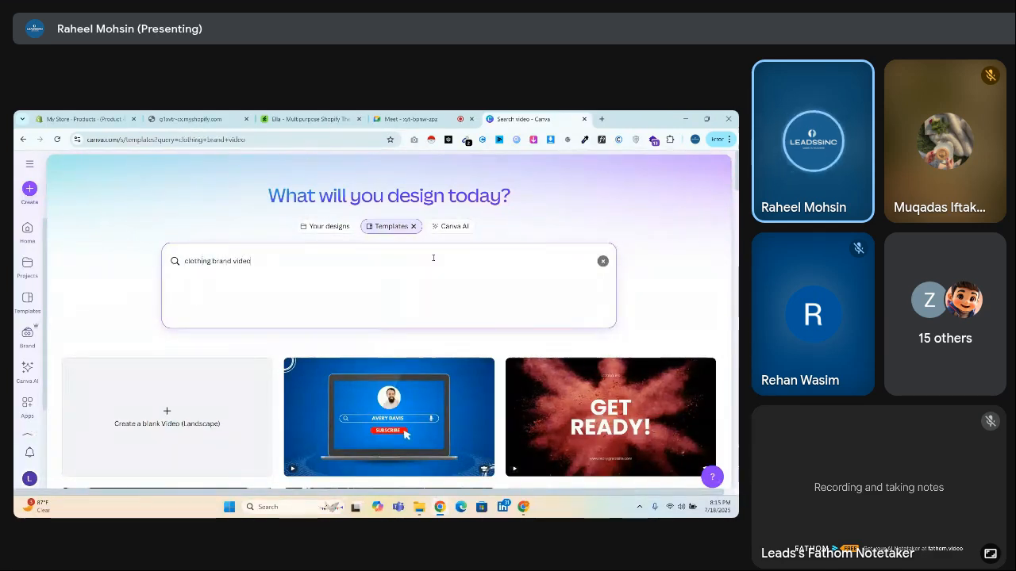
pyautogui.press('Return')
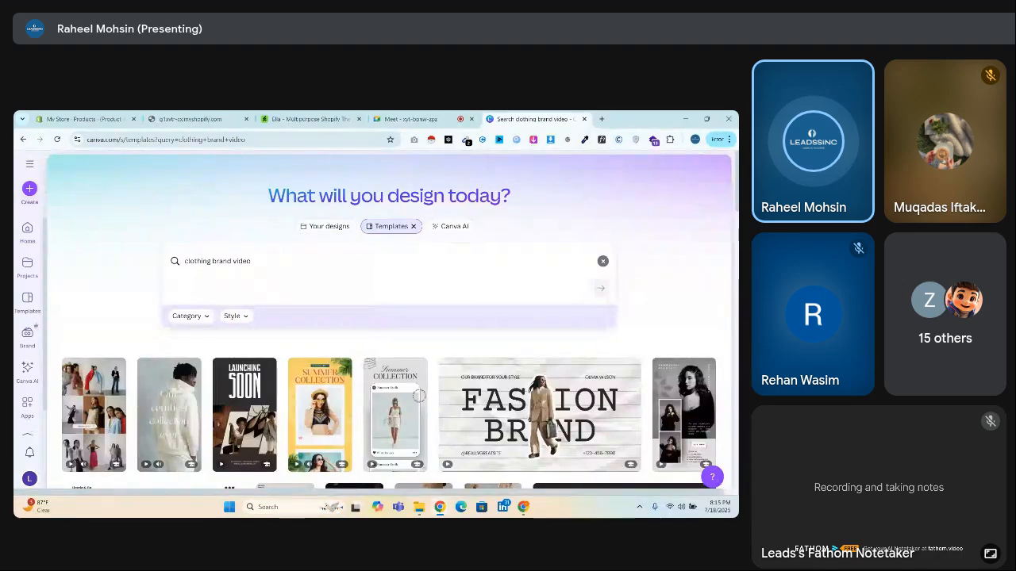
pyautogui.scroll(-3, 346, 248)
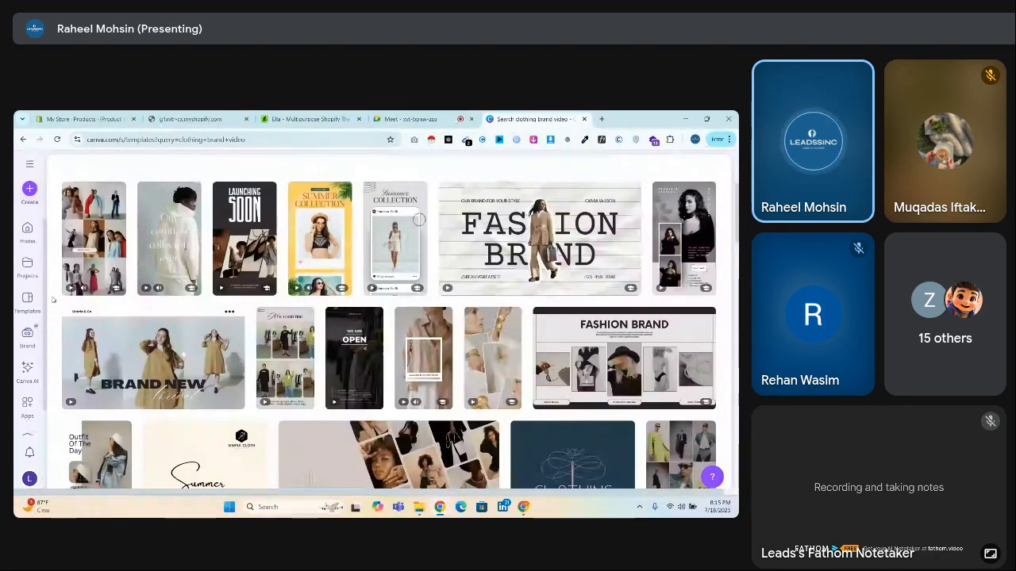
pyautogui.moveTo(76, 274)
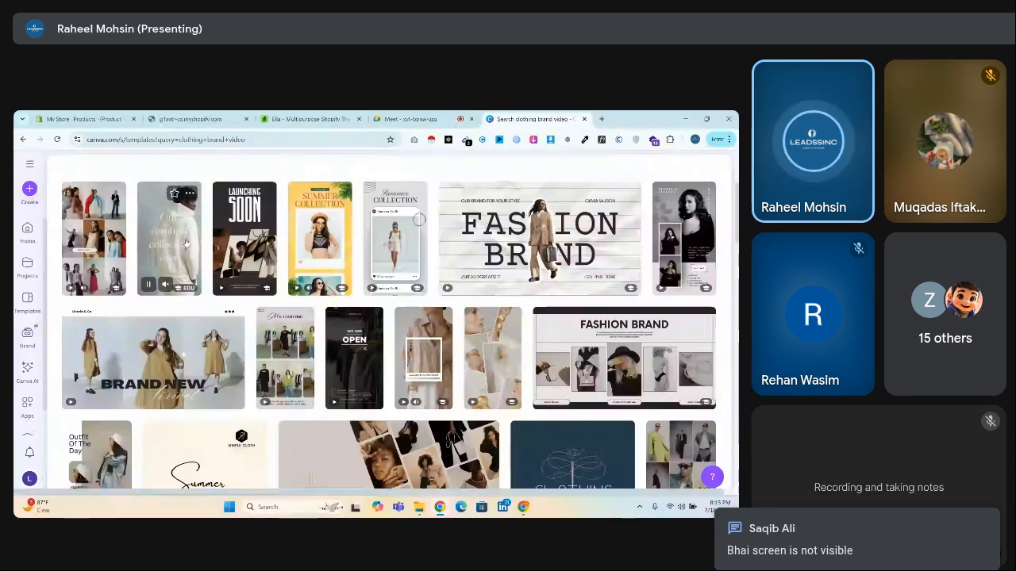
pyautogui.moveTo(185, 244)
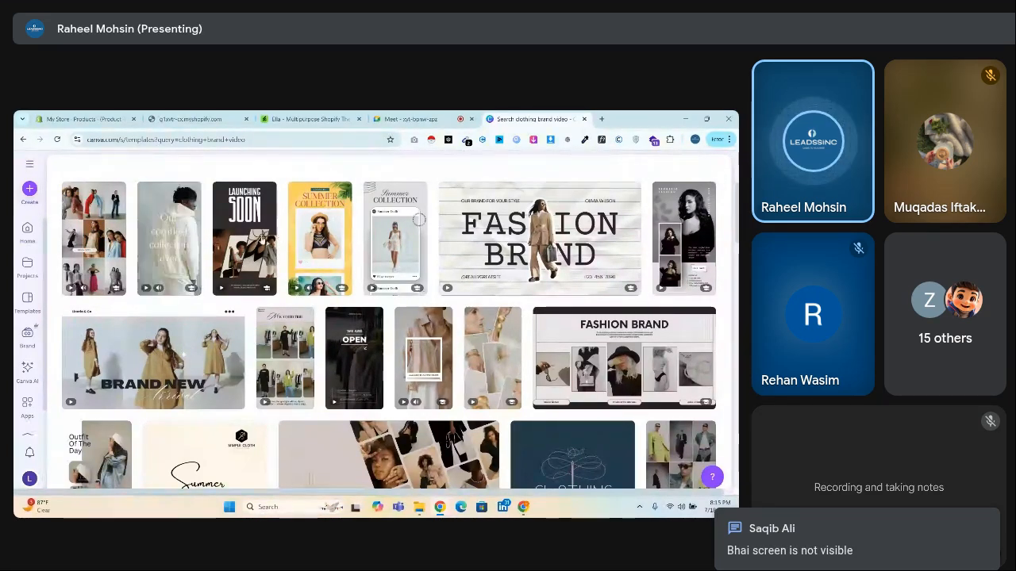
pyautogui.moveTo(256, 239)
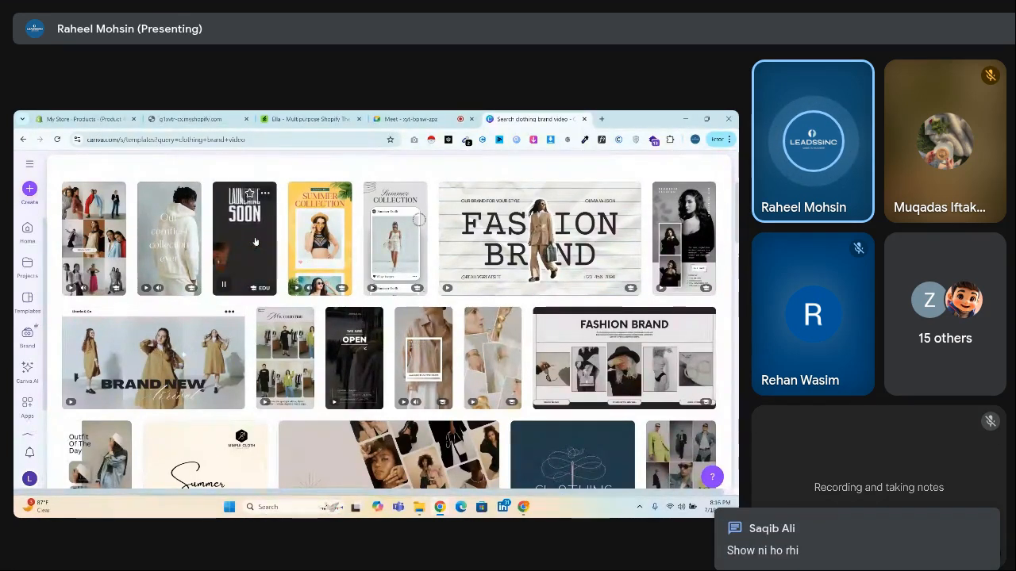
pyautogui.moveTo(311, 250)
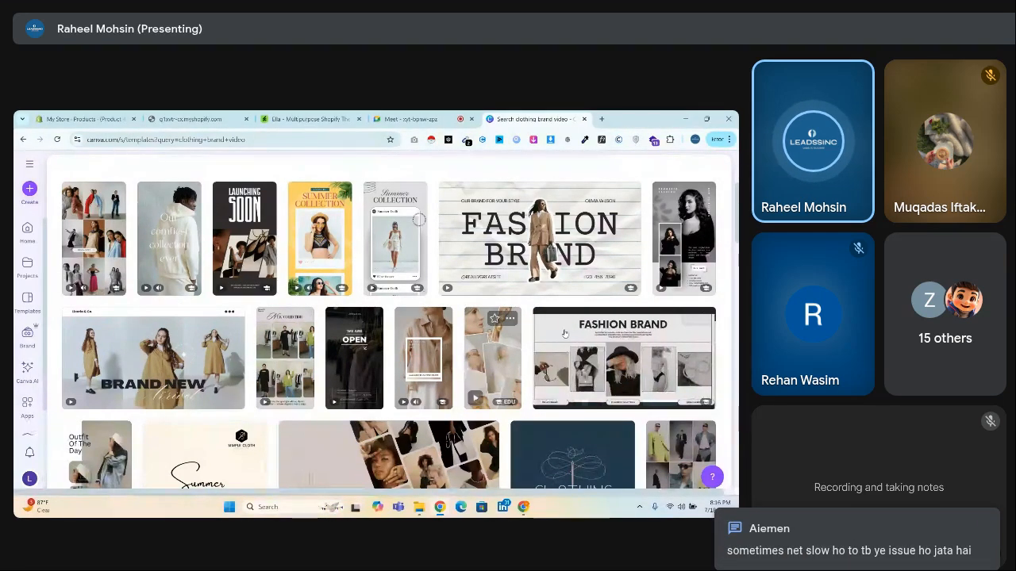
# Open the "Fashion Brand" presentation template for editing and change the first page's title to "ZELLBURY"
pyautogui.click(605, 361)
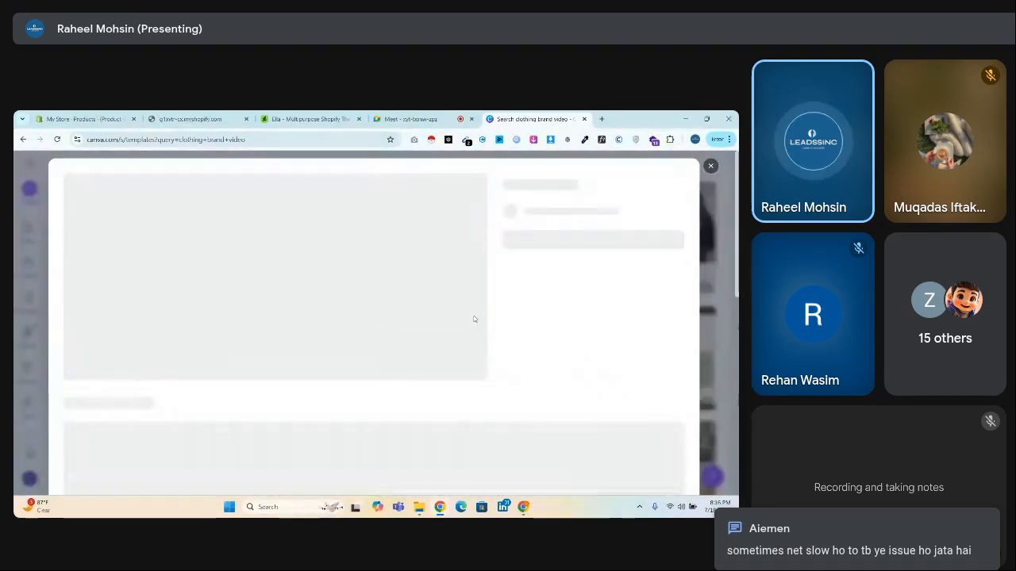
pyautogui.click(564, 294)
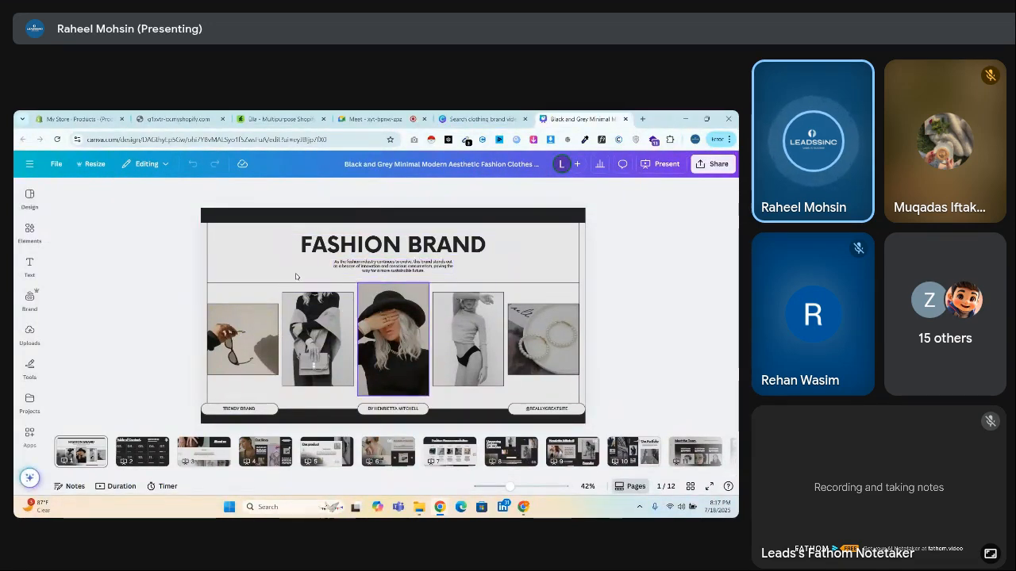
pyautogui.doubleClick(363, 247)
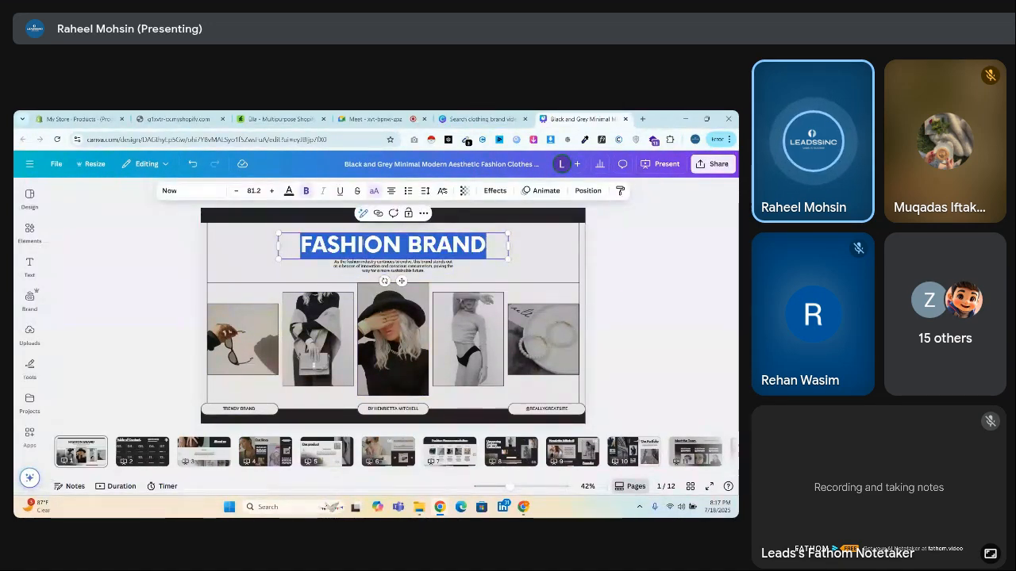
pyautogui.write('ZELLBURY')
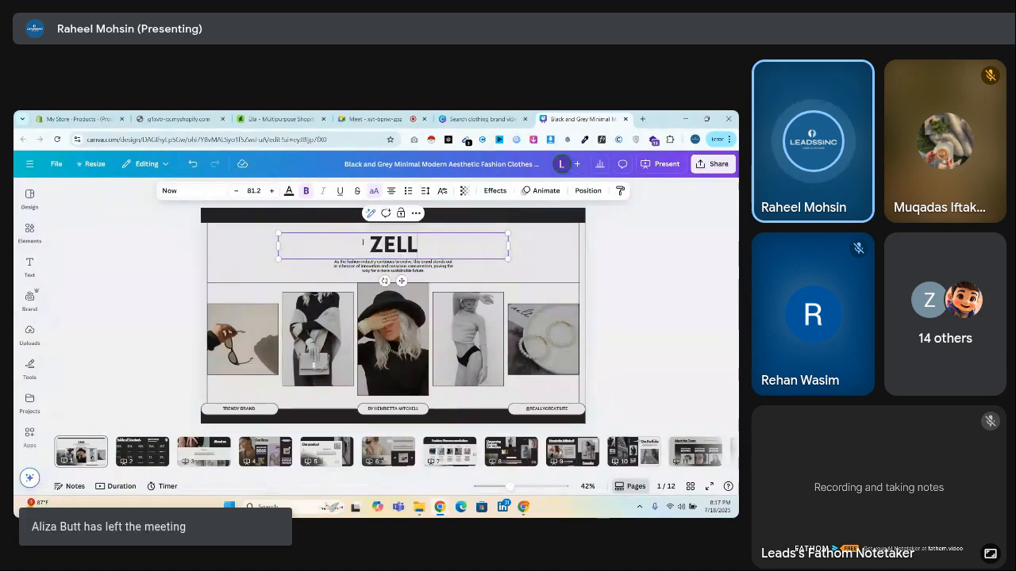
pyautogui.click(124, 280)
# Replace the small paragraph beneath the title on the first page with random filler text
pyautogui.doubleClick(346, 261)
pyautogui.write('mhvgj')
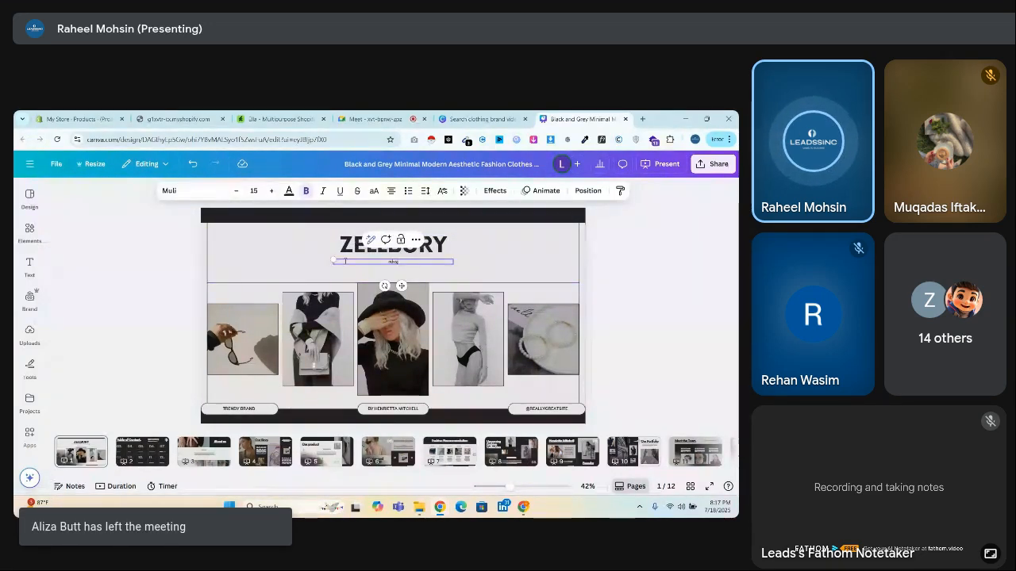
pyautogui.write('njsdndjs')
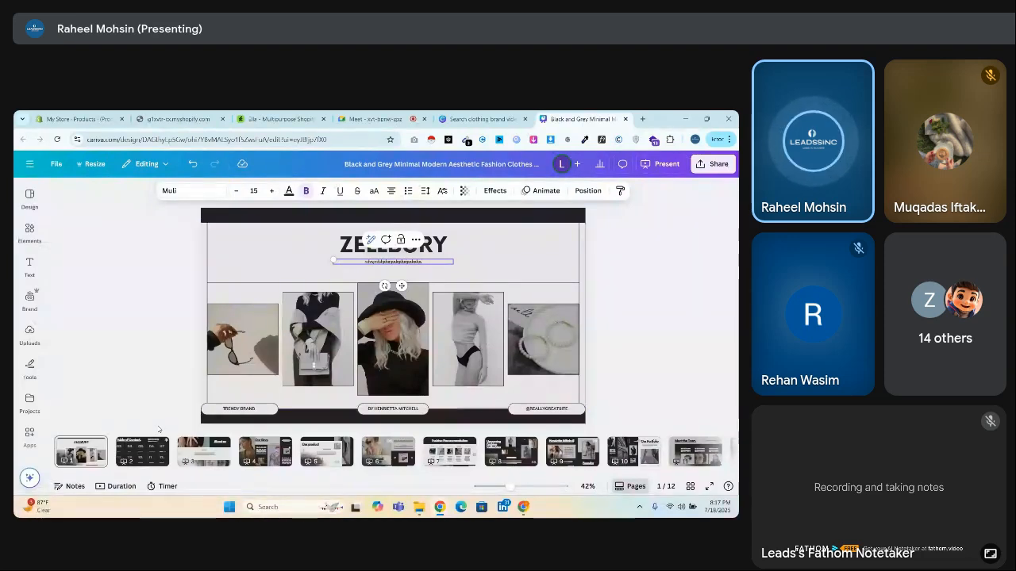
# Look through the remaining presentation pages from the Table of Content to the Conclusion page
pyautogui.click(142, 452)
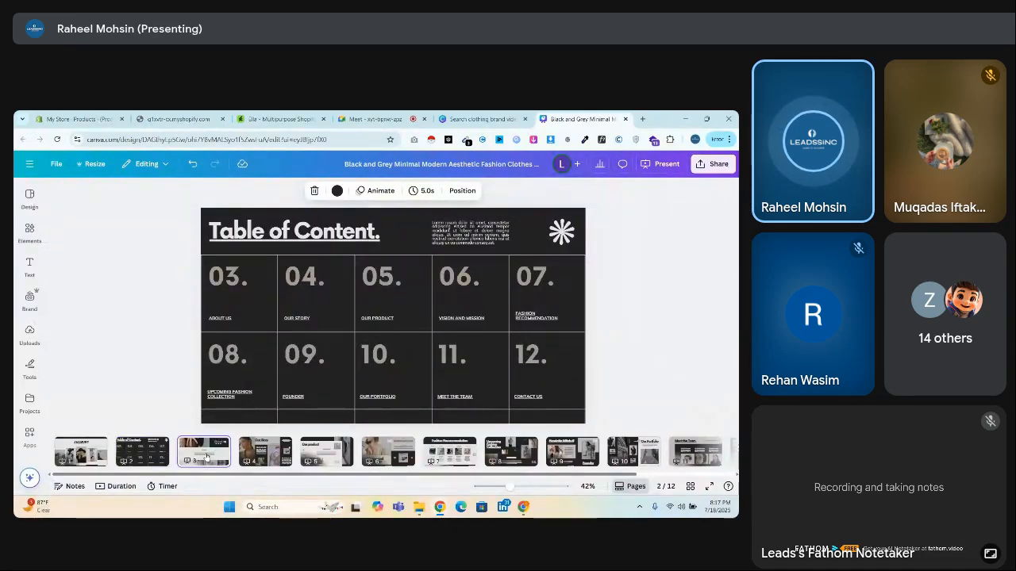
pyautogui.click(205, 458)
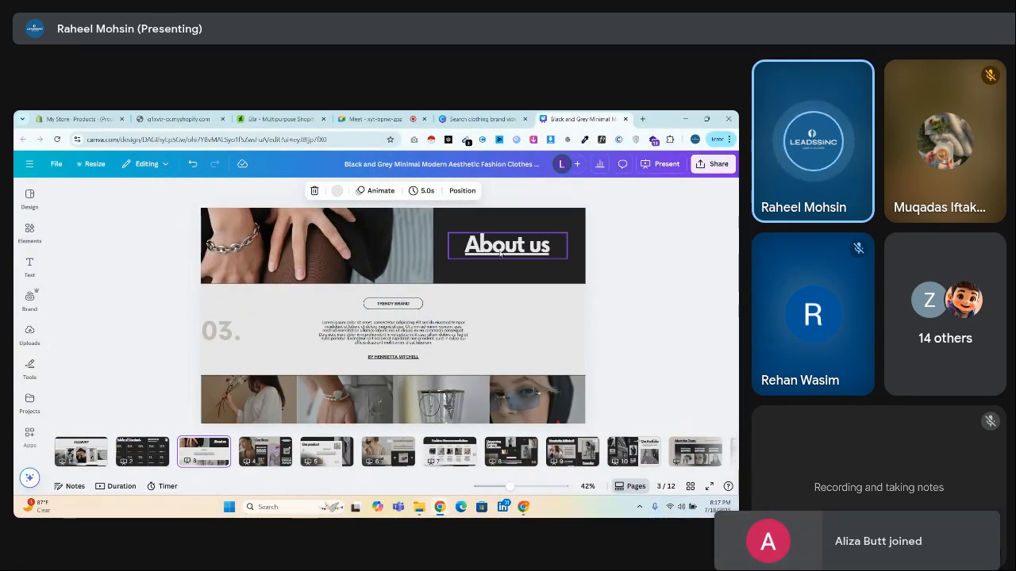
pyautogui.click(281, 445)
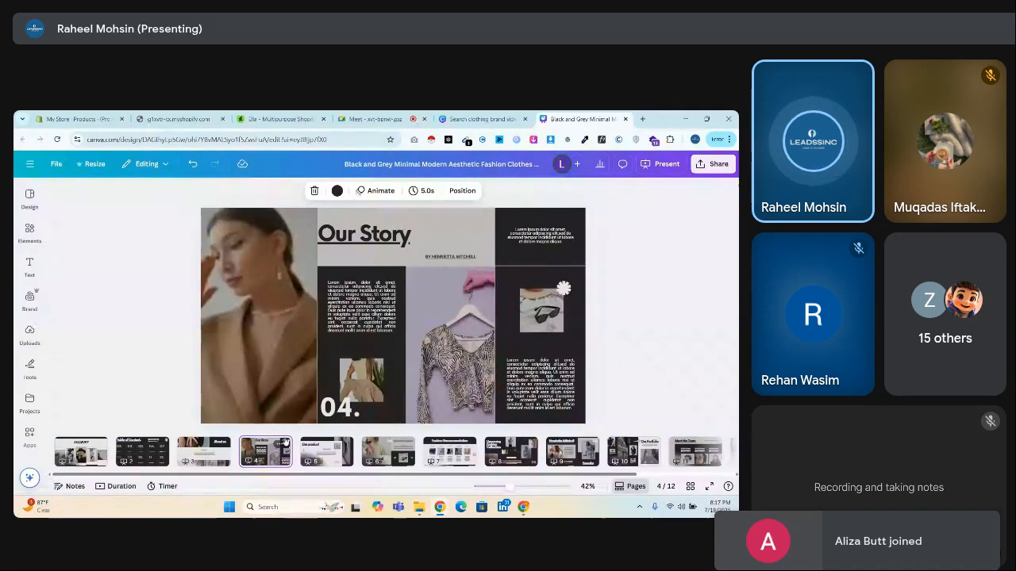
pyautogui.click(326, 448)
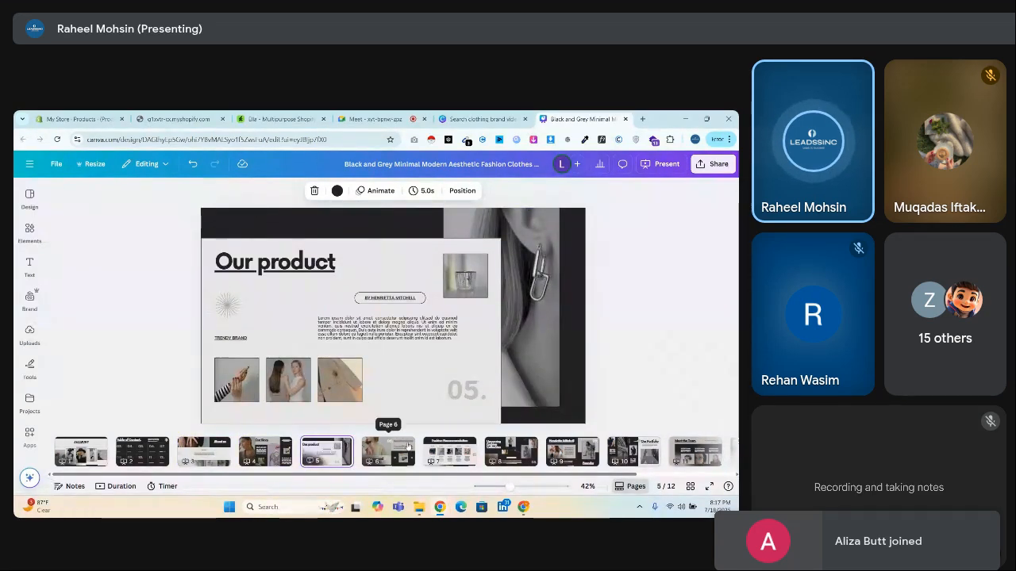
pyautogui.rightClick(407, 447)
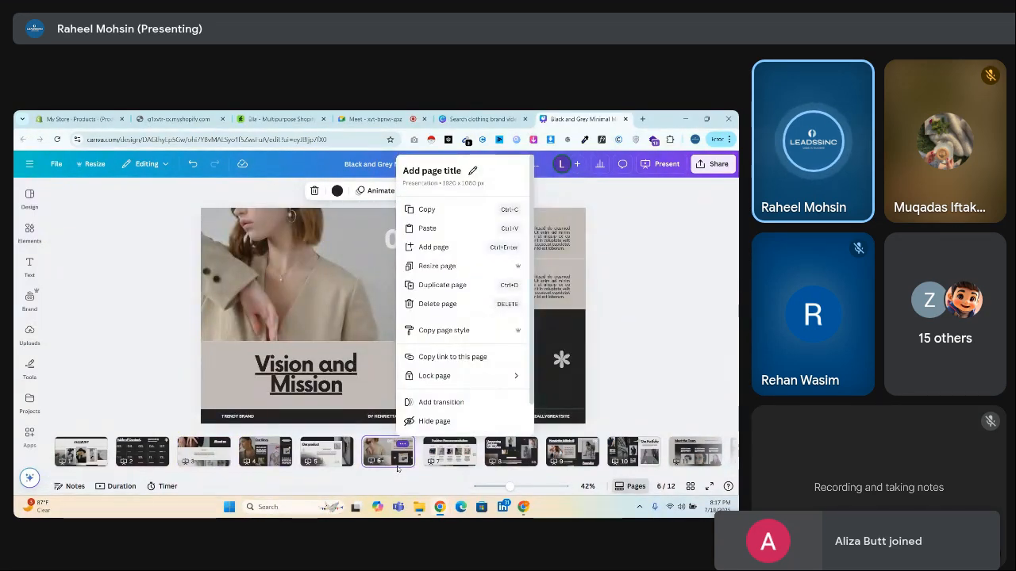
pyautogui.click(398, 468)
pyautogui.click(449, 454)
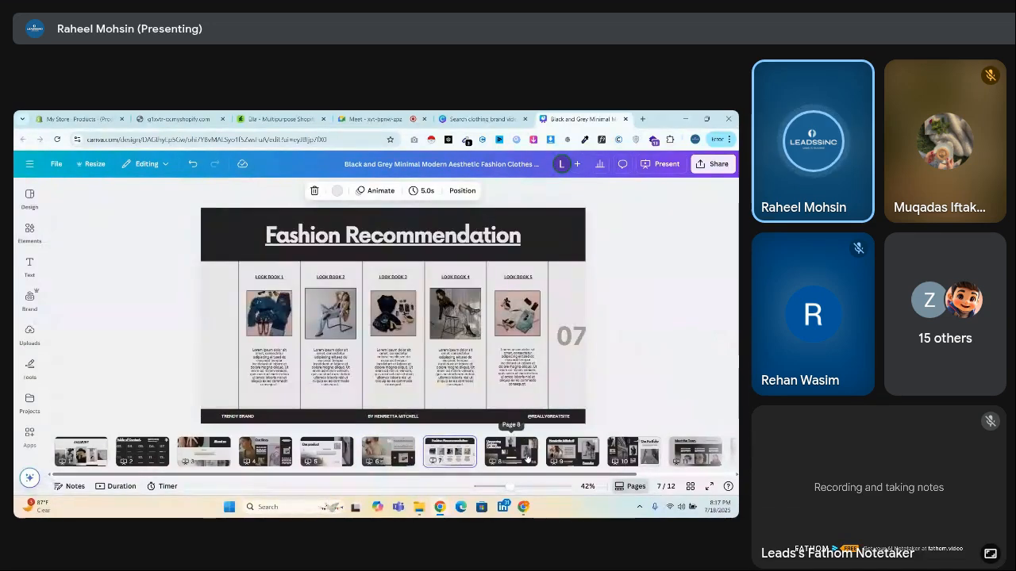
pyautogui.click(528, 458)
pyautogui.click(577, 465)
pyautogui.click(610, 466)
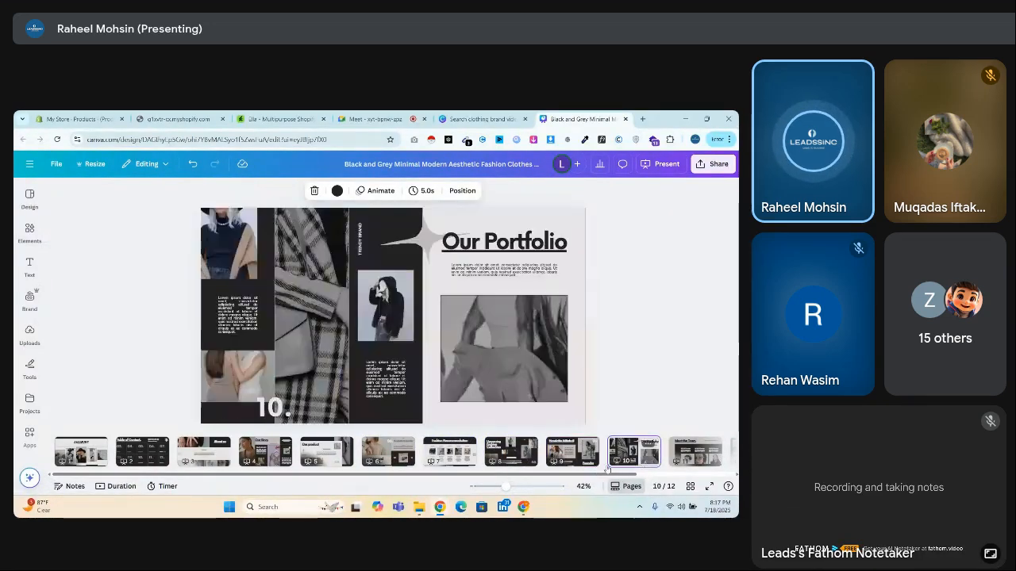
pyautogui.moveTo(521, 475); pyautogui.dragTo(619, 475)
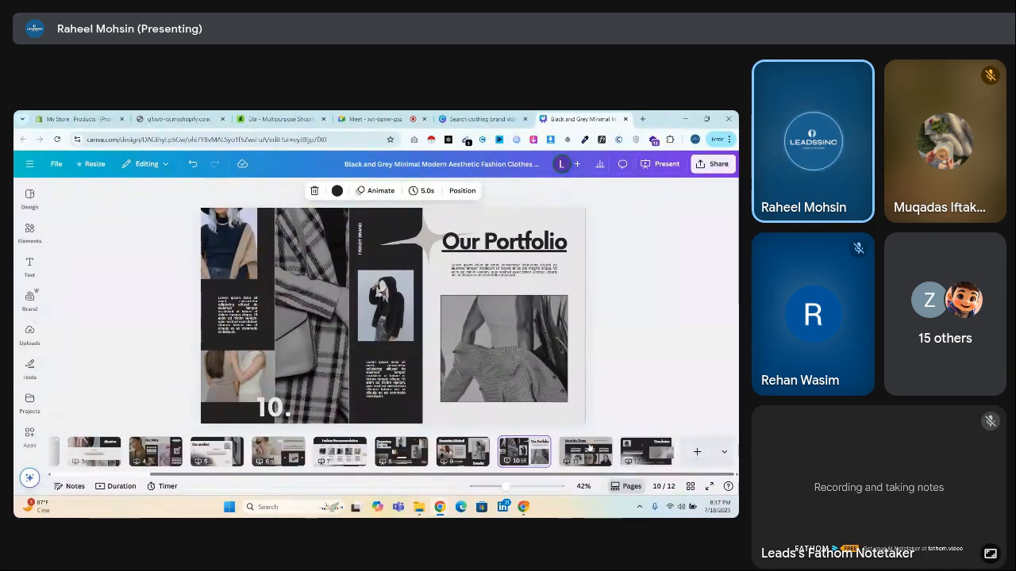
pyautogui.click(625, 452)
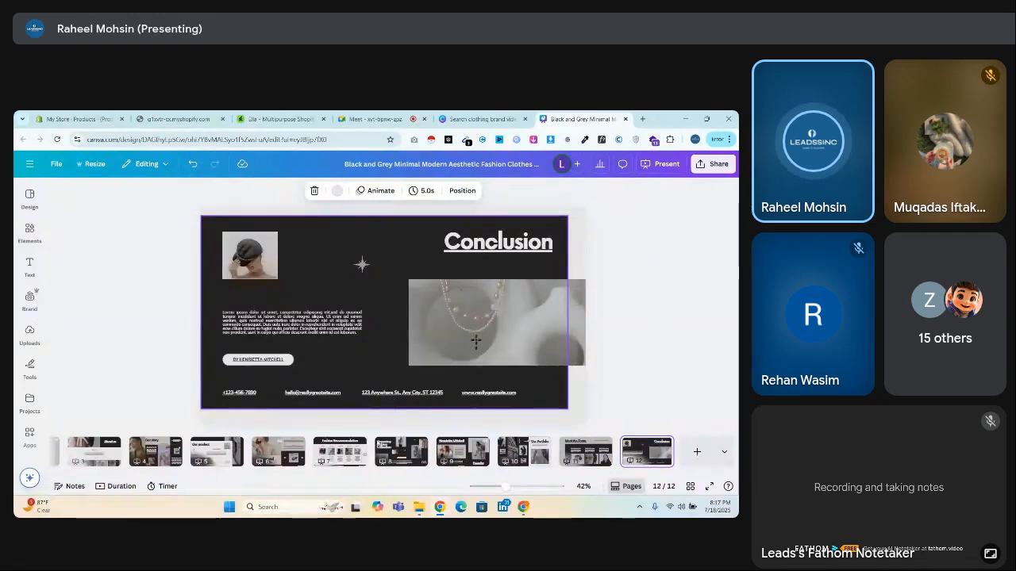
# Download all 12 pages of the fashion brand presentation as a PDF Standard file
pyautogui.click(109, 454)
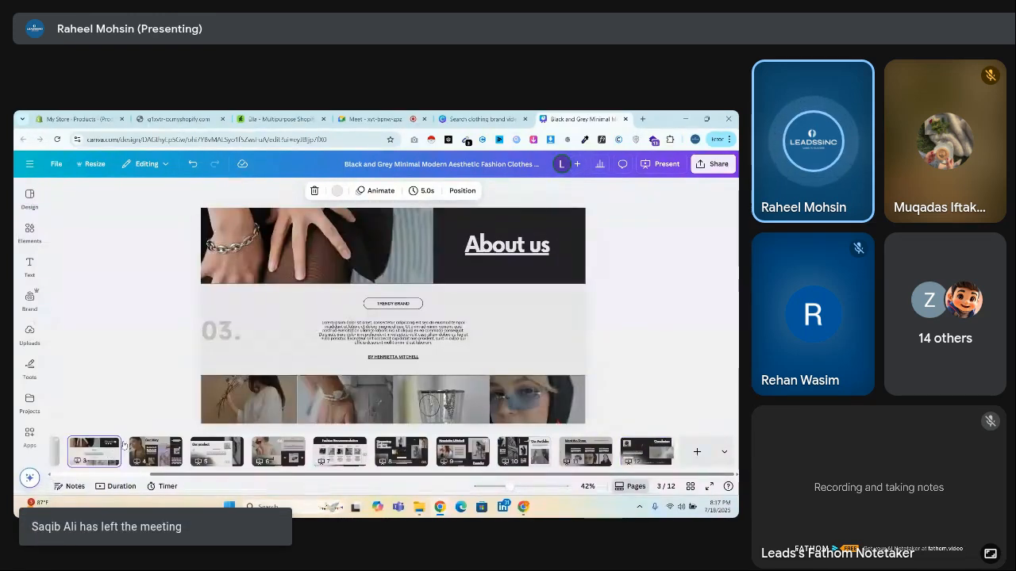
pyautogui.click(704, 167)
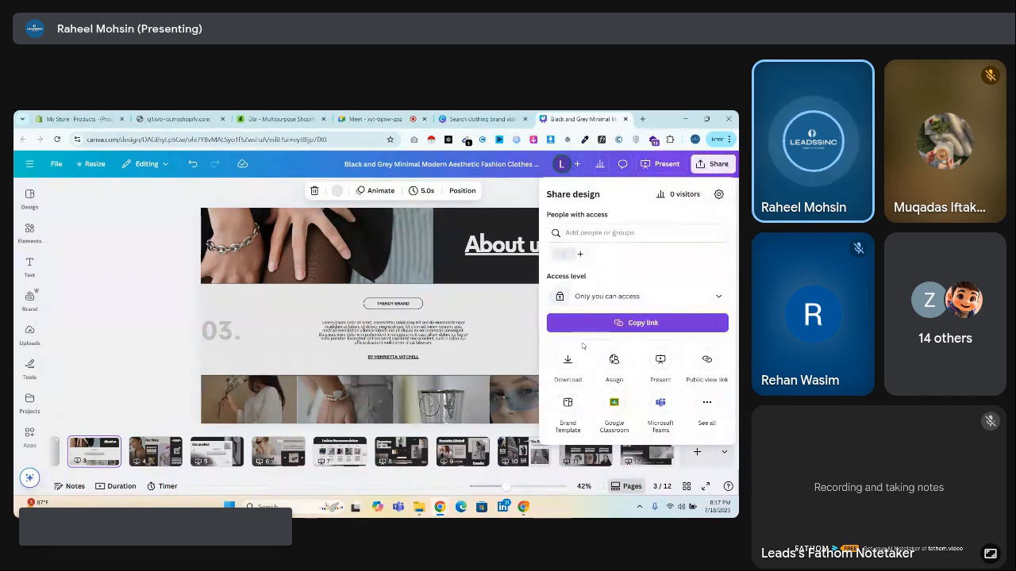
pyautogui.click(567, 366)
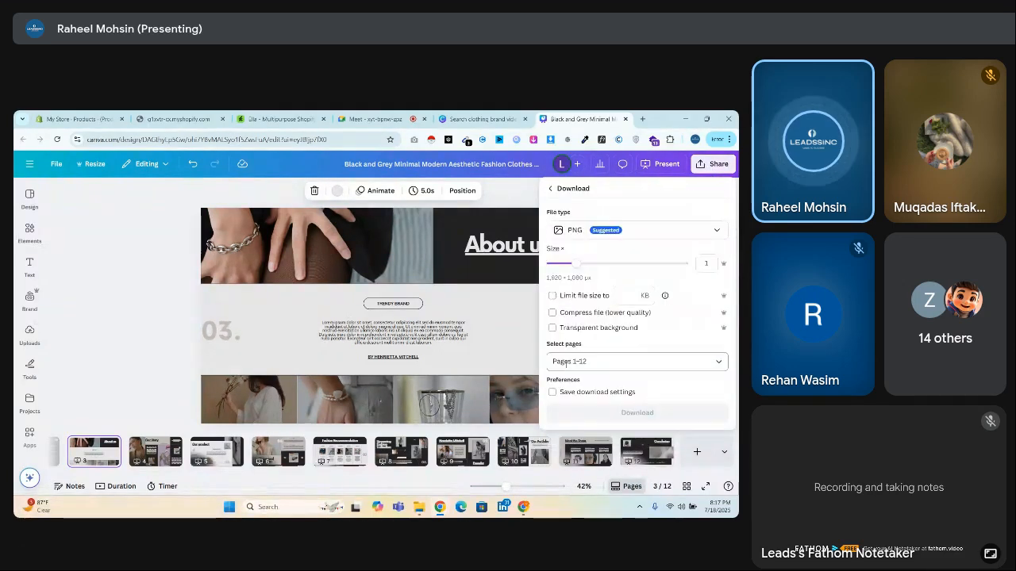
pyautogui.click(594, 232)
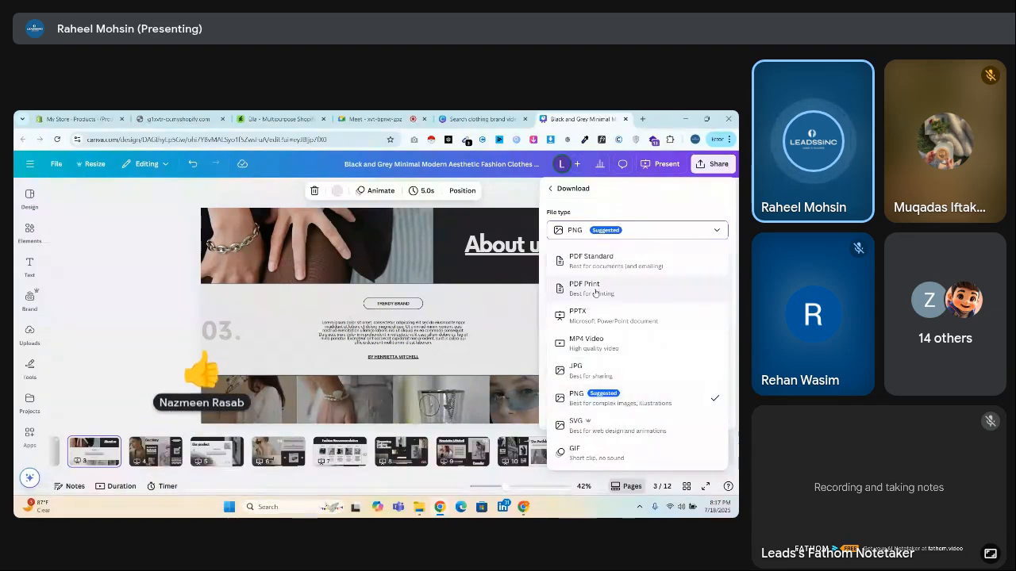
pyautogui.click(594, 262)
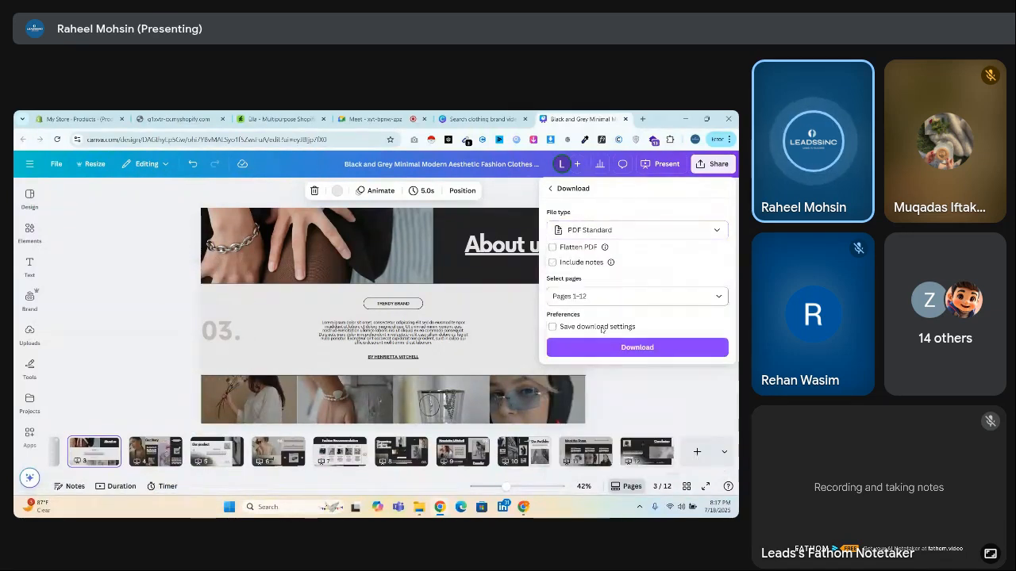
pyautogui.click(608, 348)
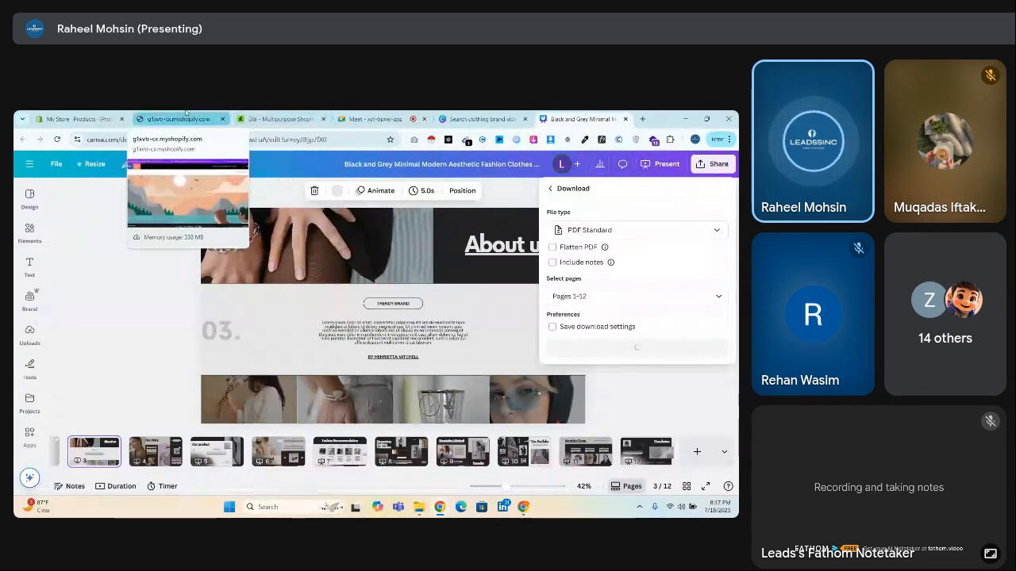
# Return to the "clothing brand video" template results and look through the further designs
pyautogui.click(476, 119)
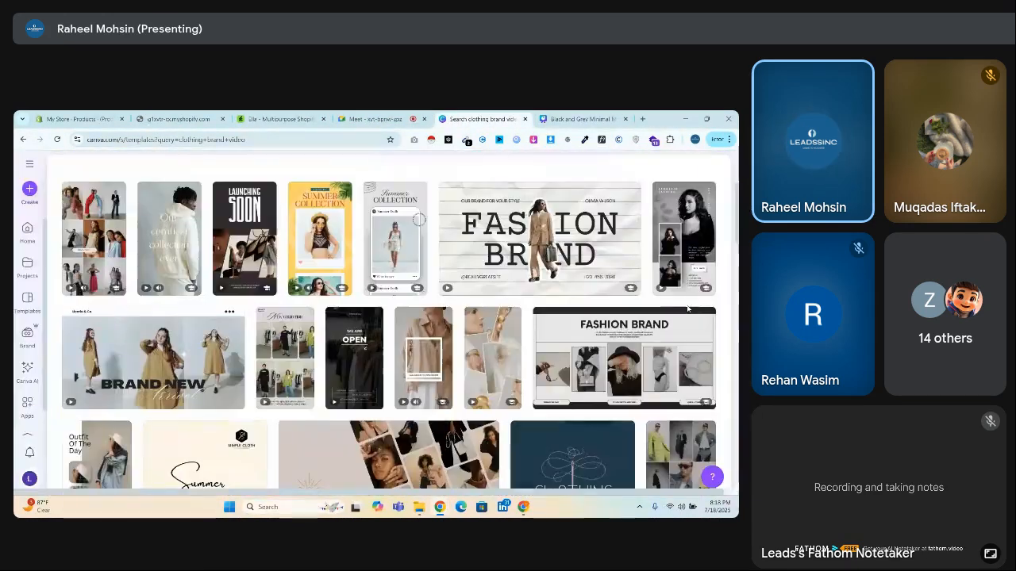
pyautogui.click(711, 166)
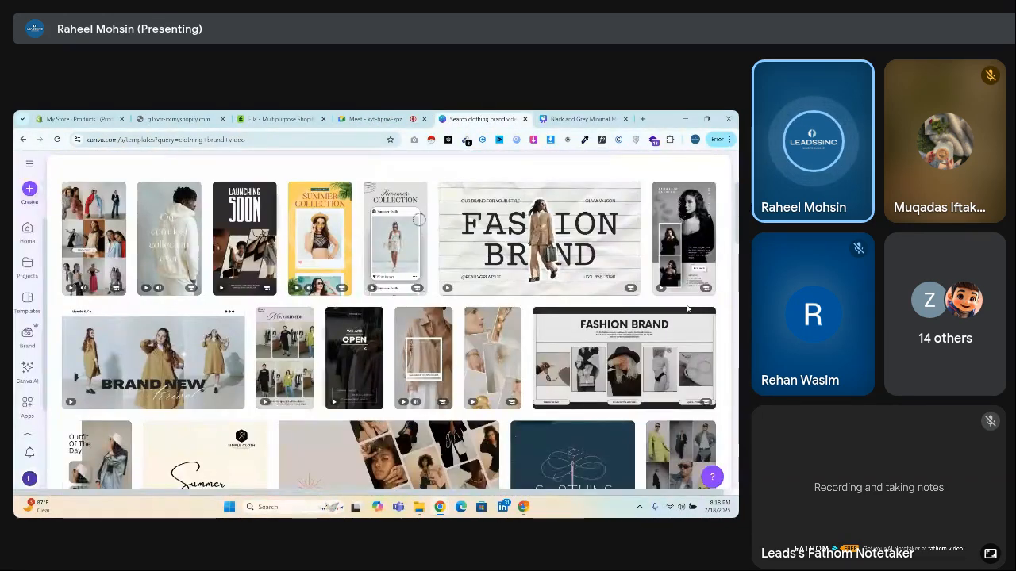
pyautogui.scroll(-5, 688, 309)
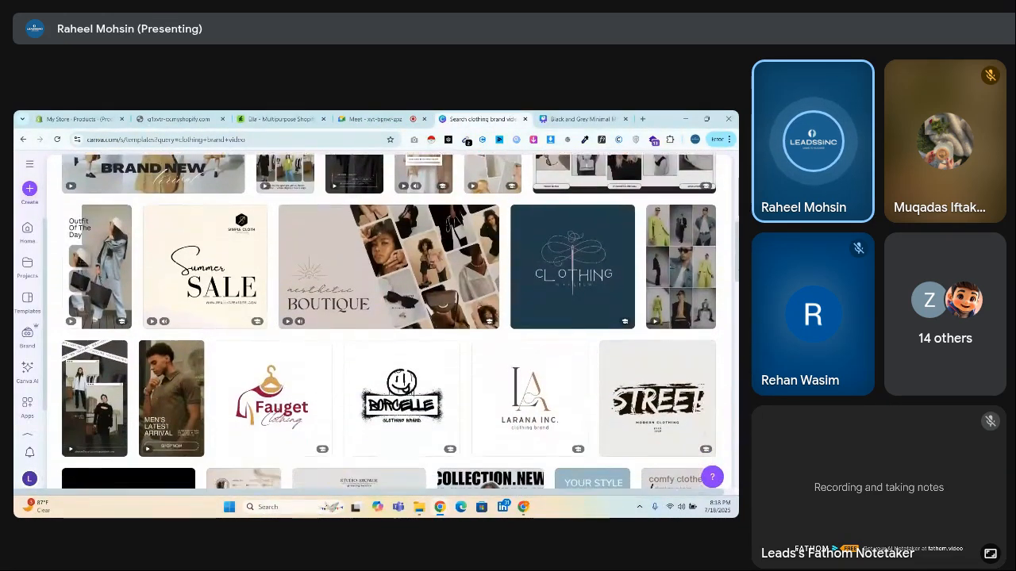
pyautogui.scroll(-1, 389, 318)
pyautogui.scroll(-1, 389, 322)
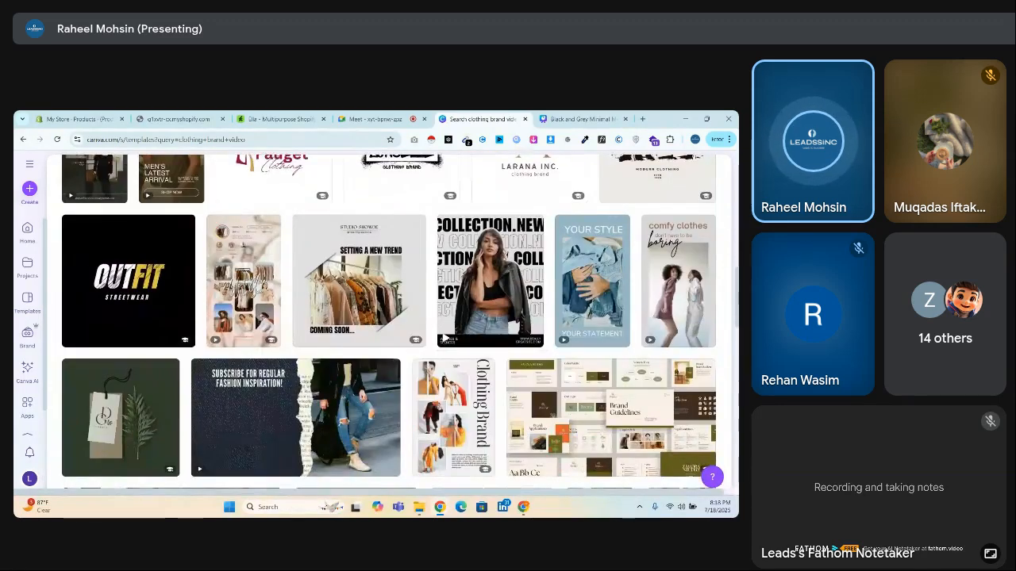
pyautogui.scroll(-1, 503, 282)
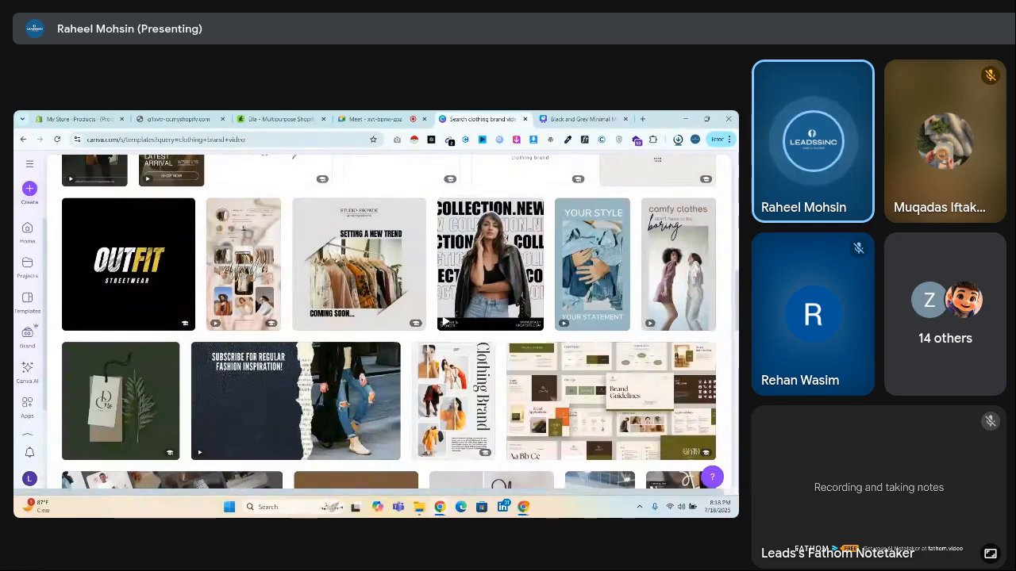
pyautogui.scroll(-2, 389, 322)
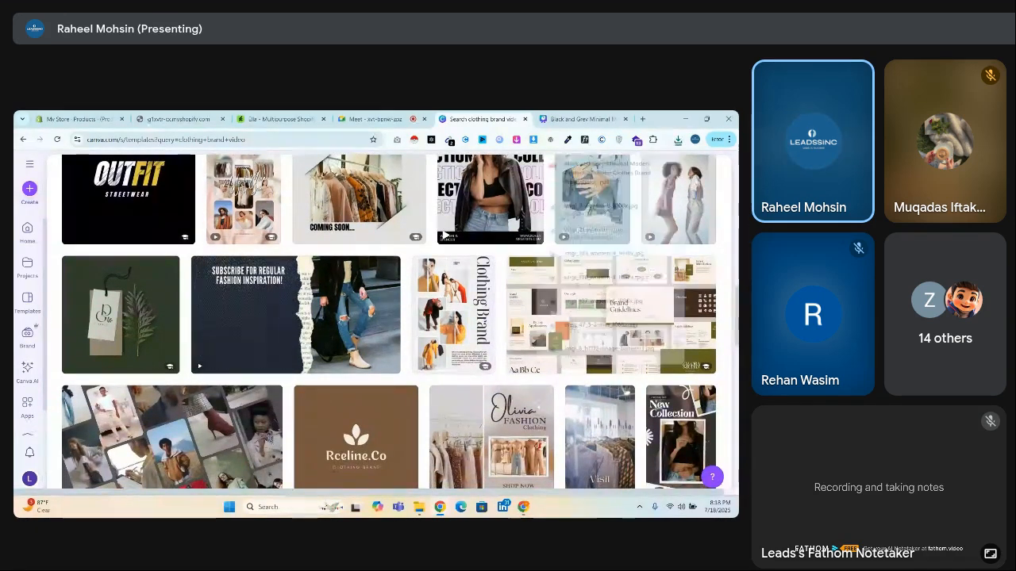
pyautogui.scroll(-3, 389, 322)
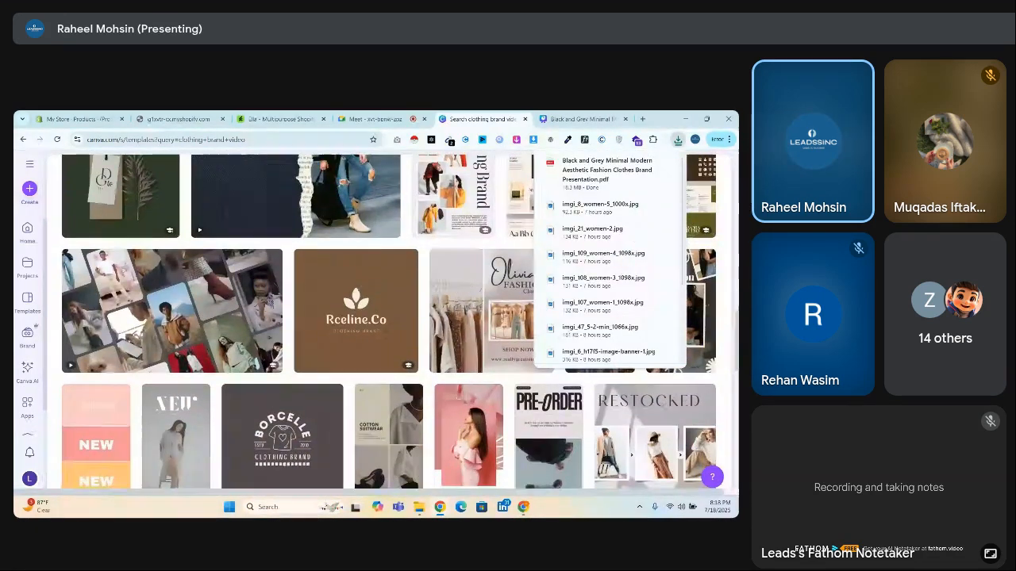
# Open the downloaded presentation PDF, check its first page, Table of Content and Our Story pages, and close it
pyautogui.click(587, 167)
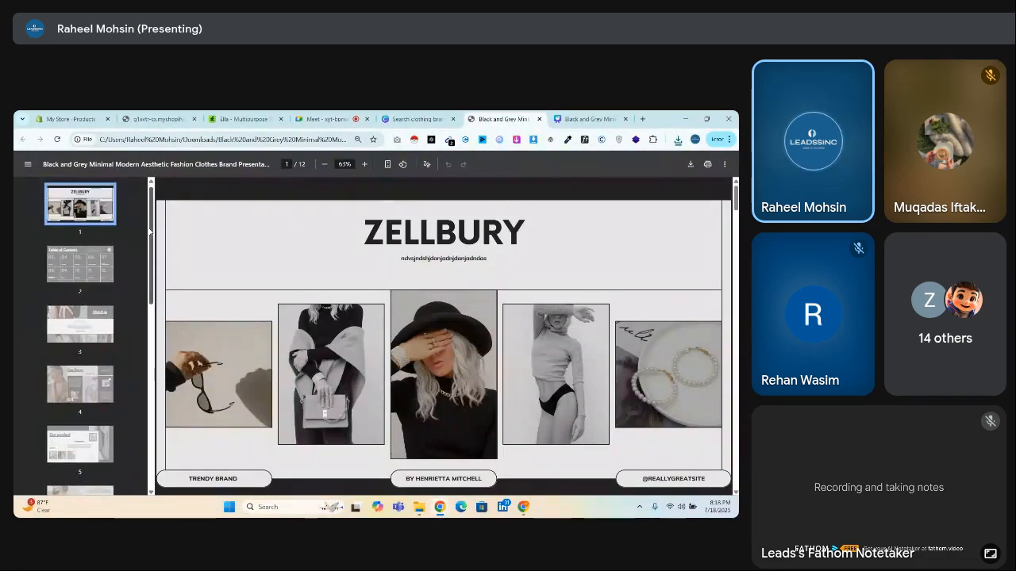
pyautogui.scroll(-2, 84, 206)
pyautogui.click(84, 207)
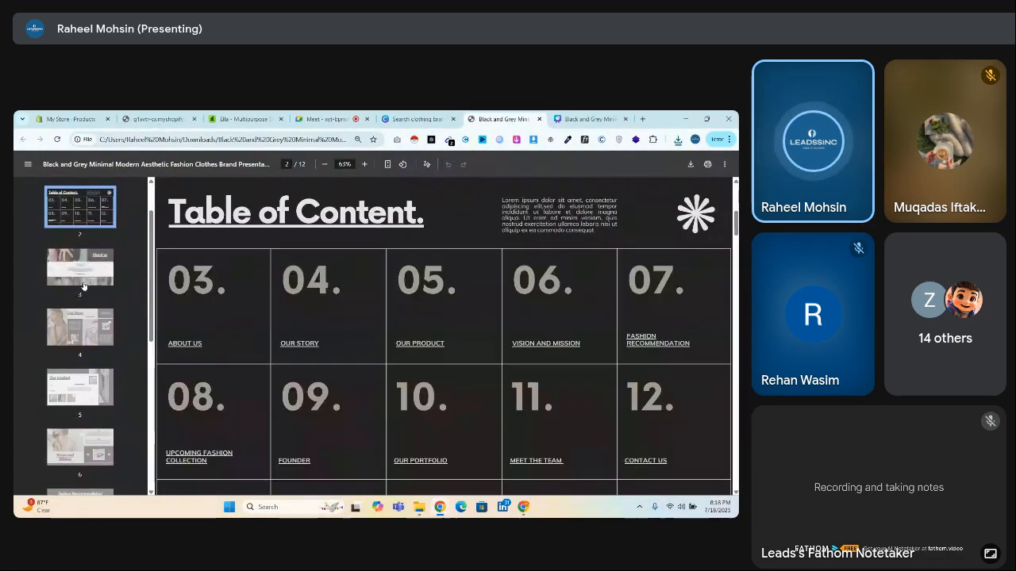
pyautogui.click(83, 321)
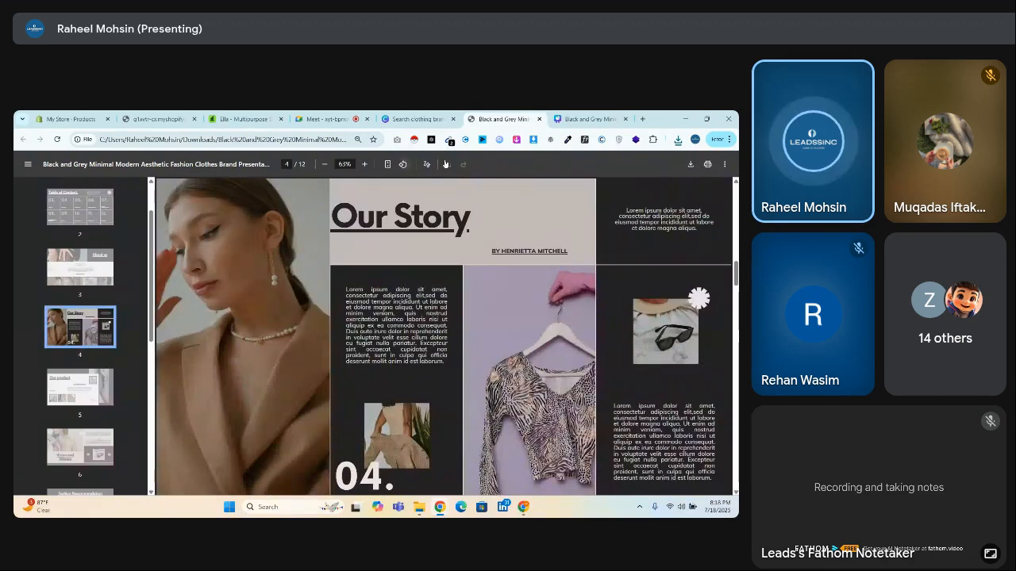
pyautogui.click(539, 119)
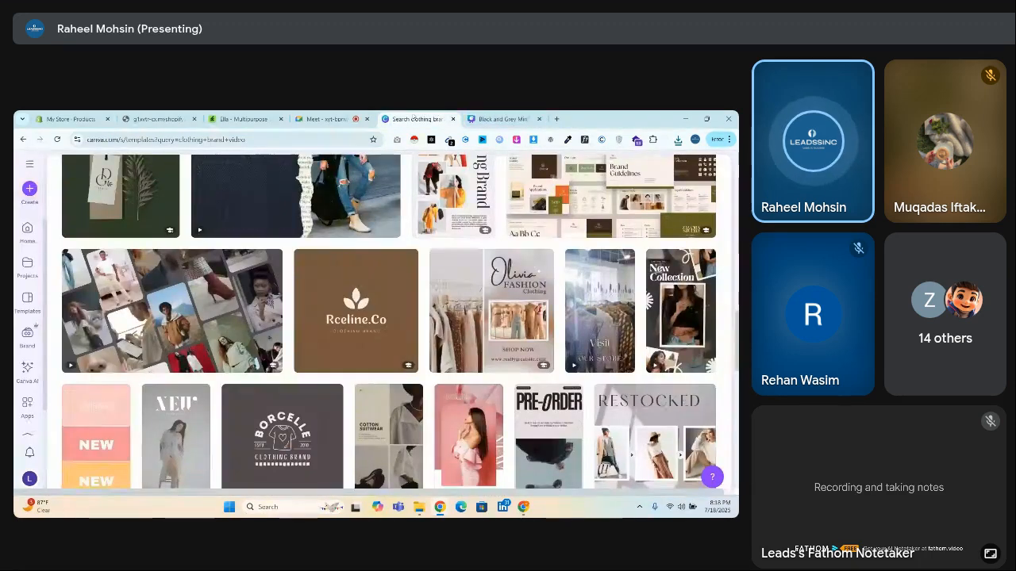
# Look through the remaining clothing brand template results and clear the template search term
pyautogui.scroll(-2, 680, 259)
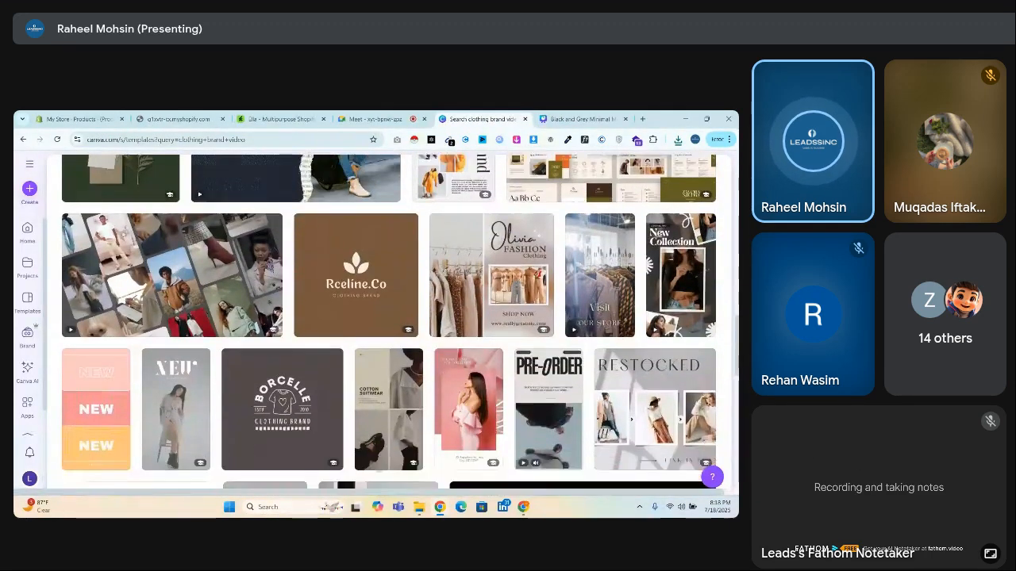
pyautogui.scroll(-2, 468, 371)
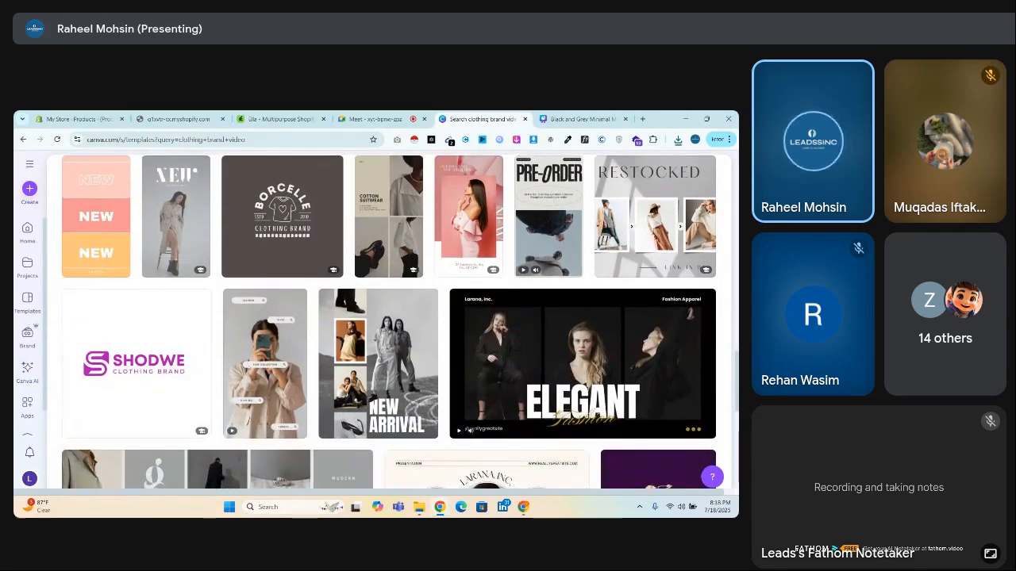
pyautogui.moveTo(563, 301)
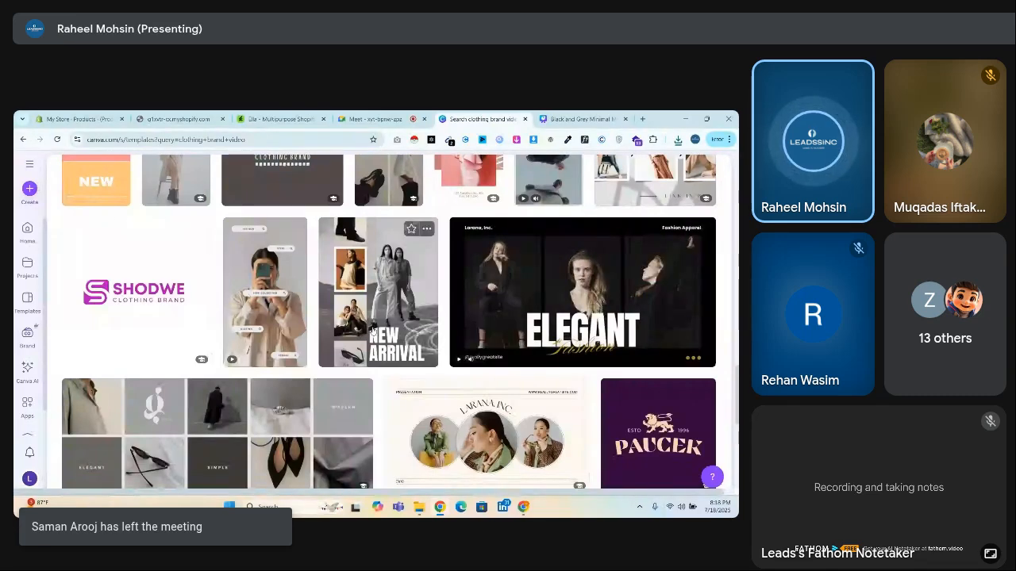
pyautogui.scroll(-5, 372, 332)
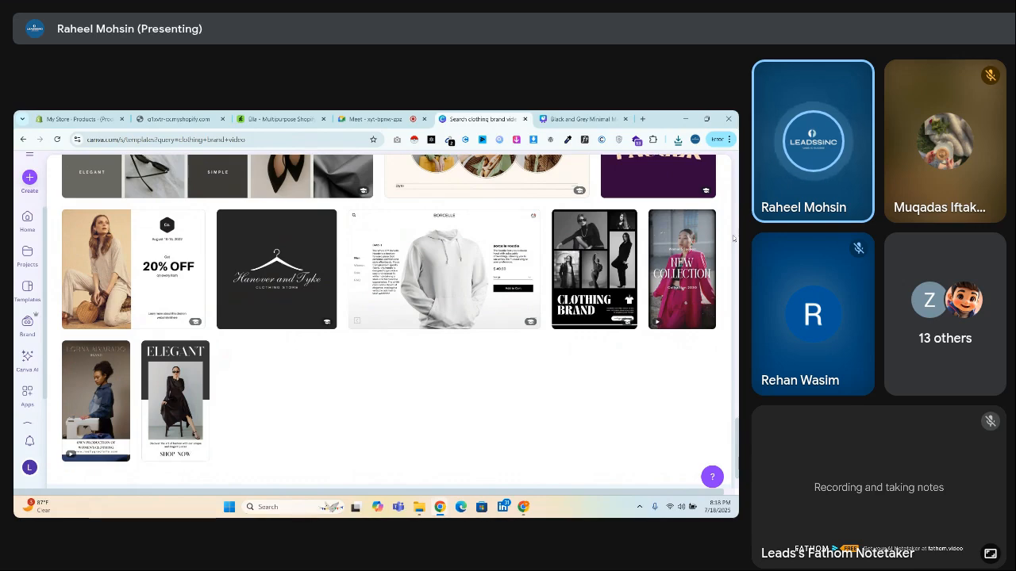
pyautogui.scroll(-15, 733, 238)
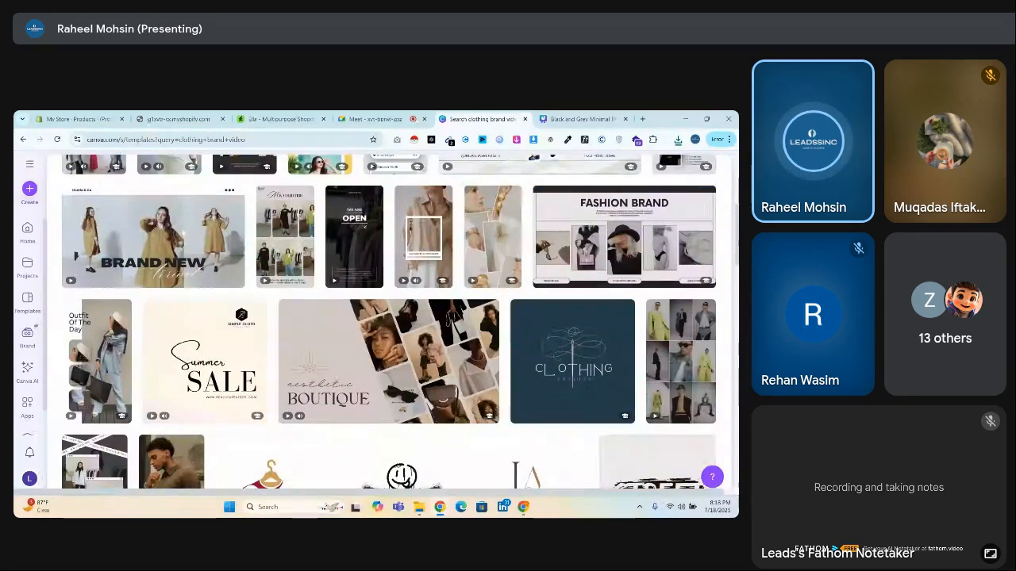
pyautogui.scroll(20, 260, 268)
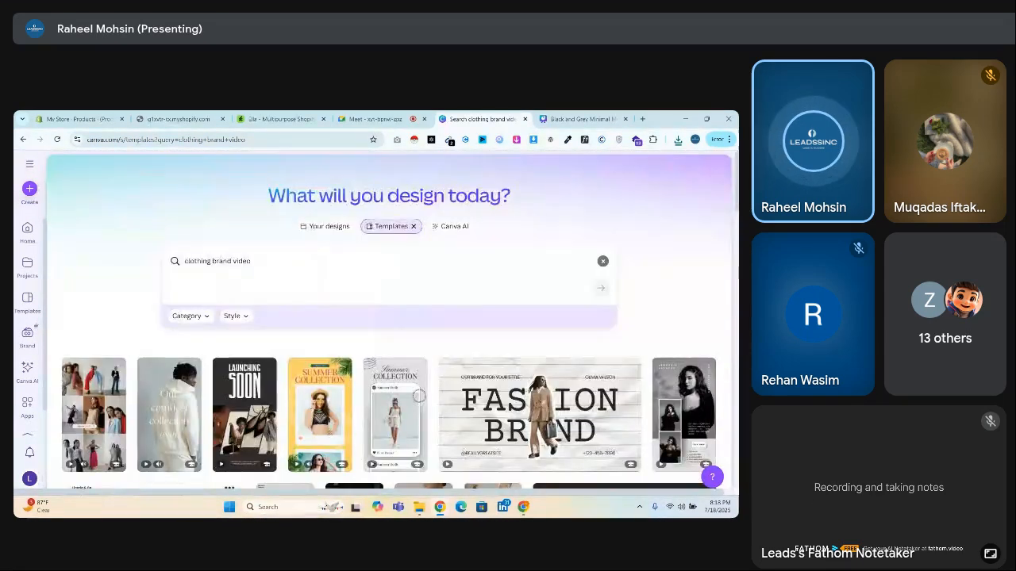
pyautogui.click(259, 268)
pyautogui.press('BackSpace')
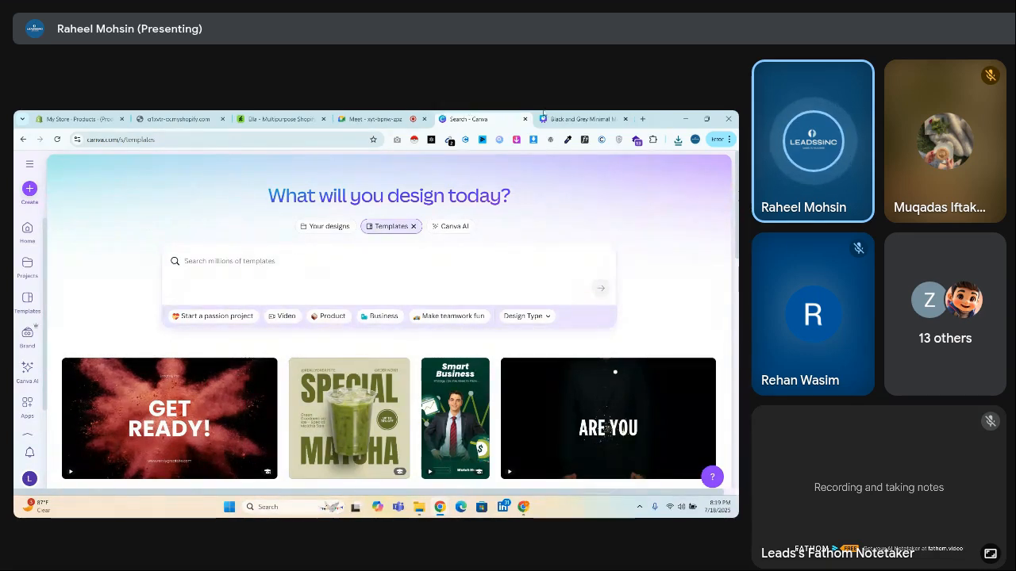
# Open the ElevenLabs website at elevenlabs.io in a new browser tab
pyautogui.click(642, 118)
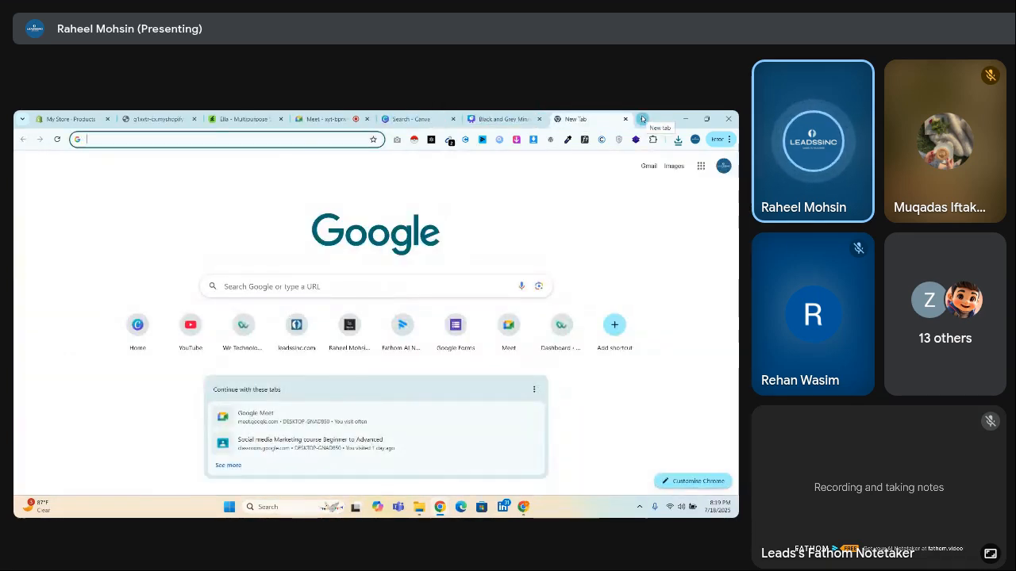
pyautogui.write('ele')
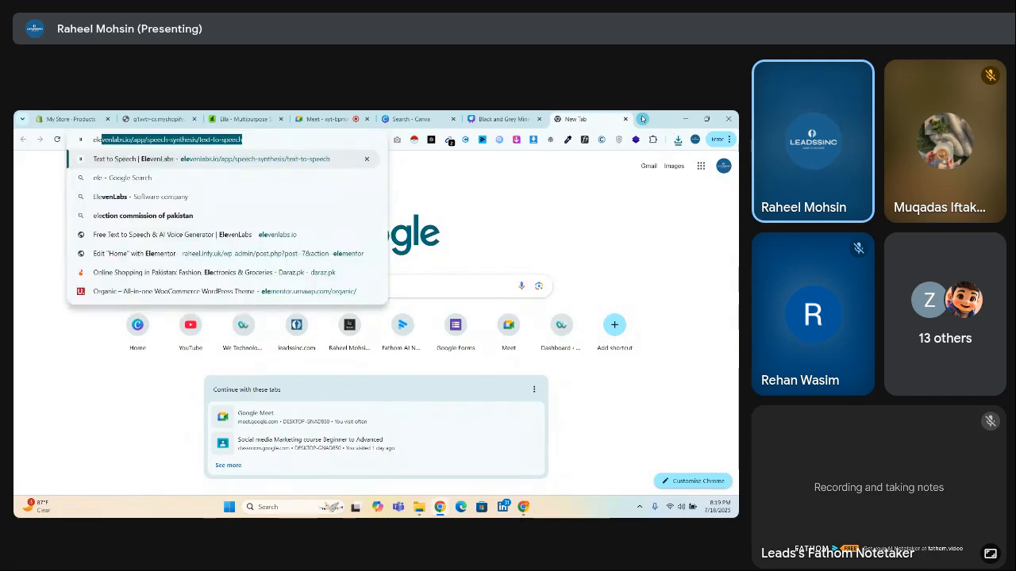
pyautogui.write('venlabs')
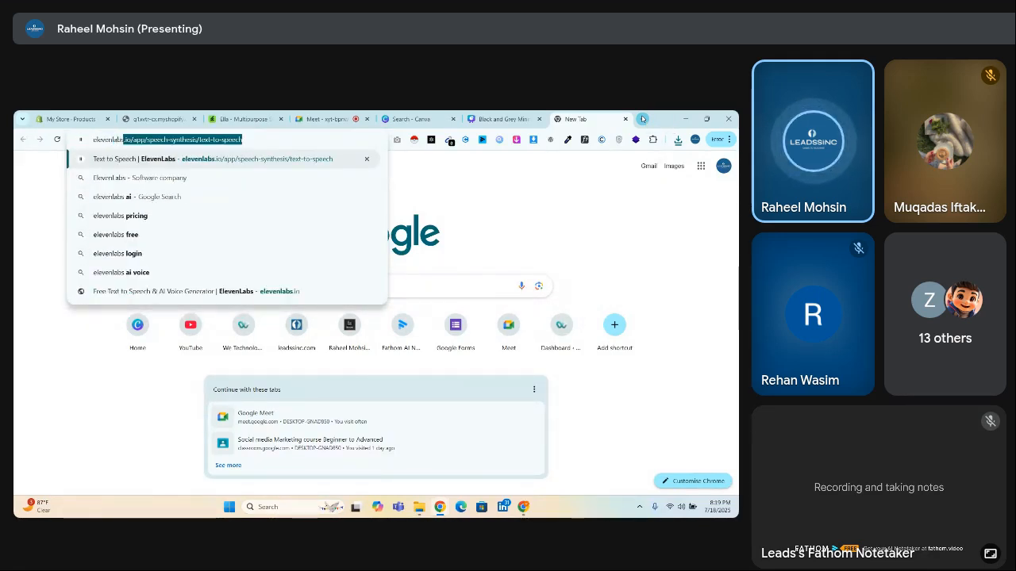
pyautogui.write('.io')
pyautogui.press('Return')
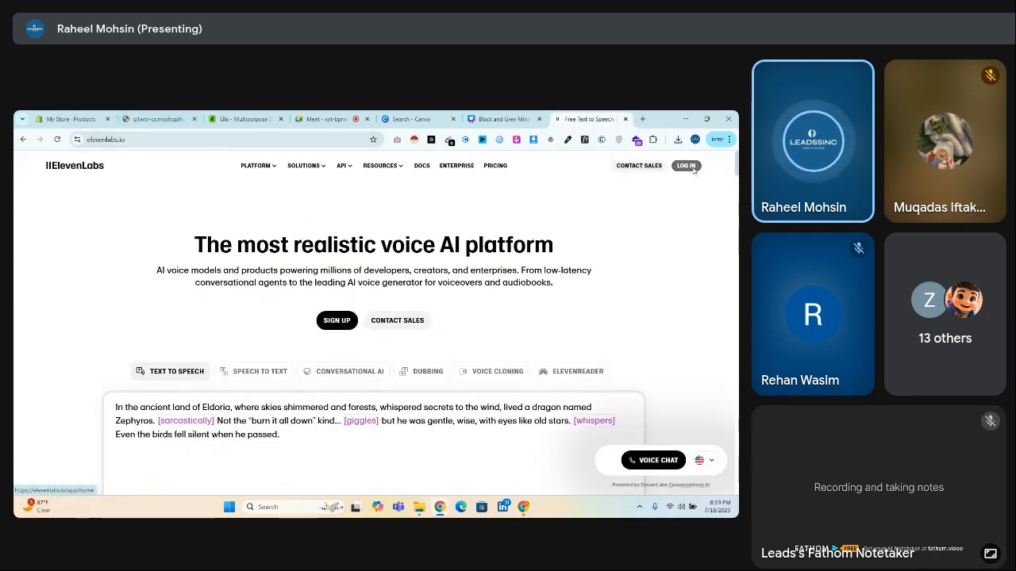
# Log in to ElevenLabs, dismiss the Switch Platform notice and open the Text to Speech tool
pyautogui.click(688, 166)
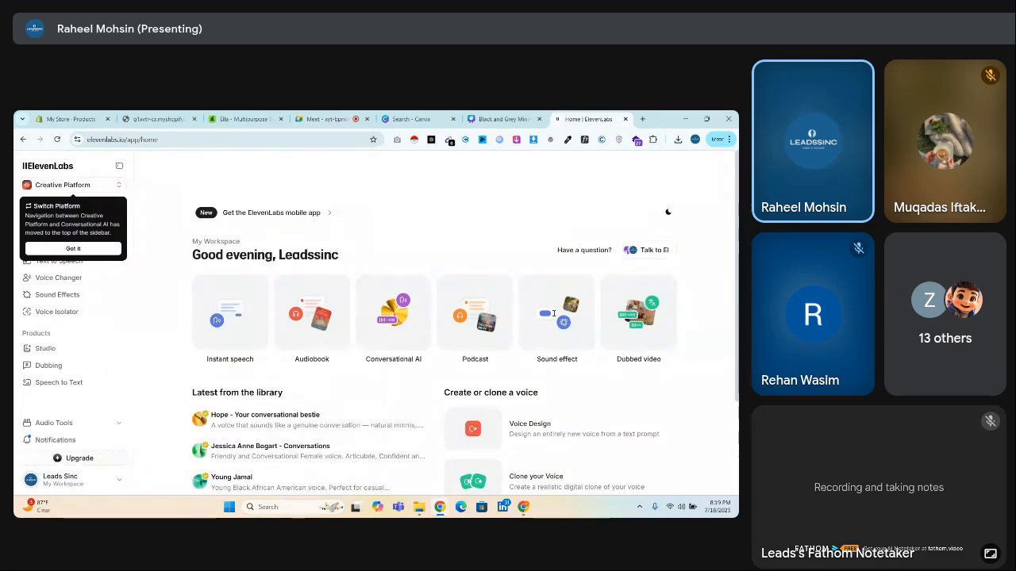
pyautogui.click(73, 249)
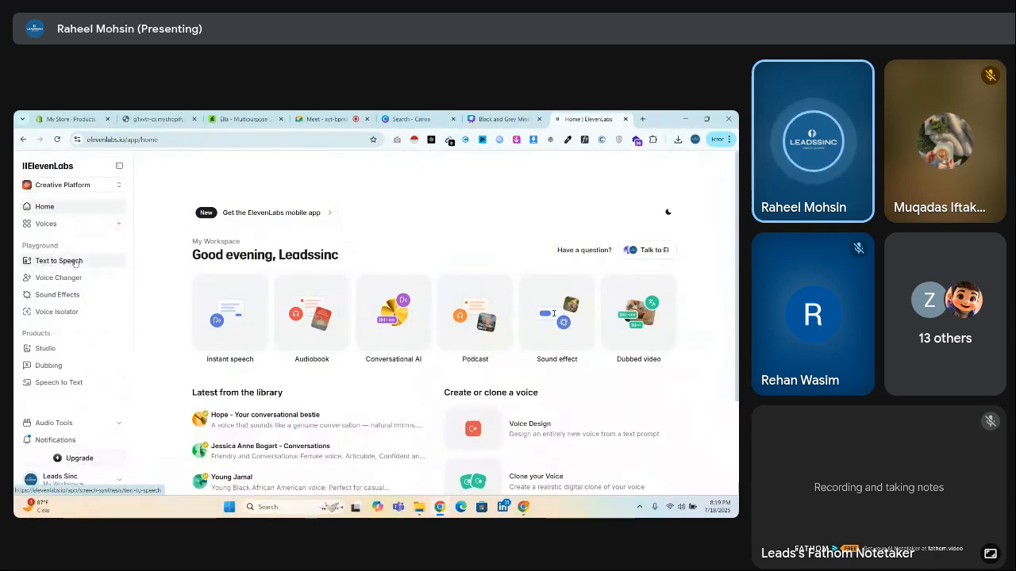
pyautogui.click(77, 262)
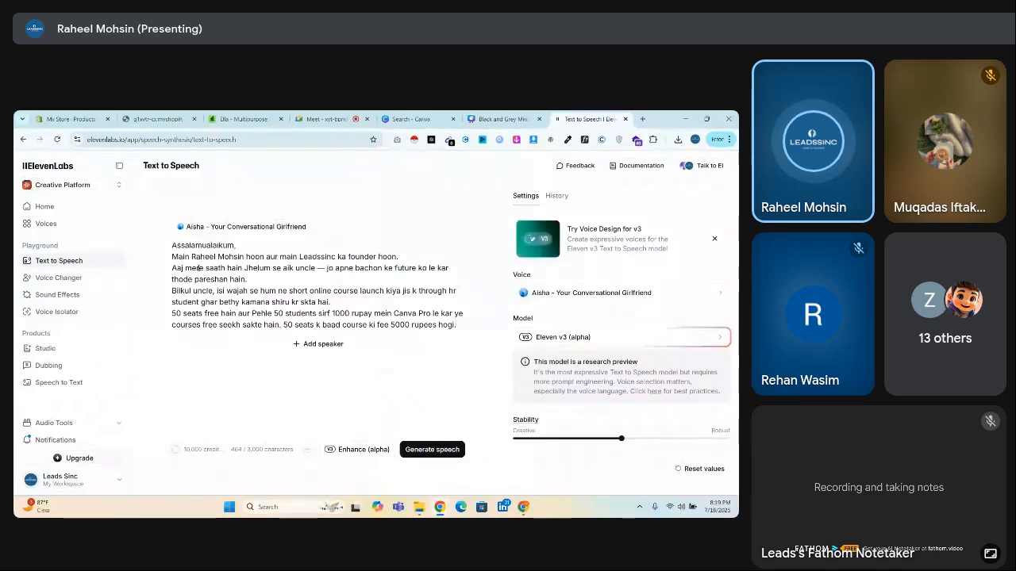
# Delete the entire existing script from the text-to-speech editor
pyautogui.hotkey('ctrl', 'a')
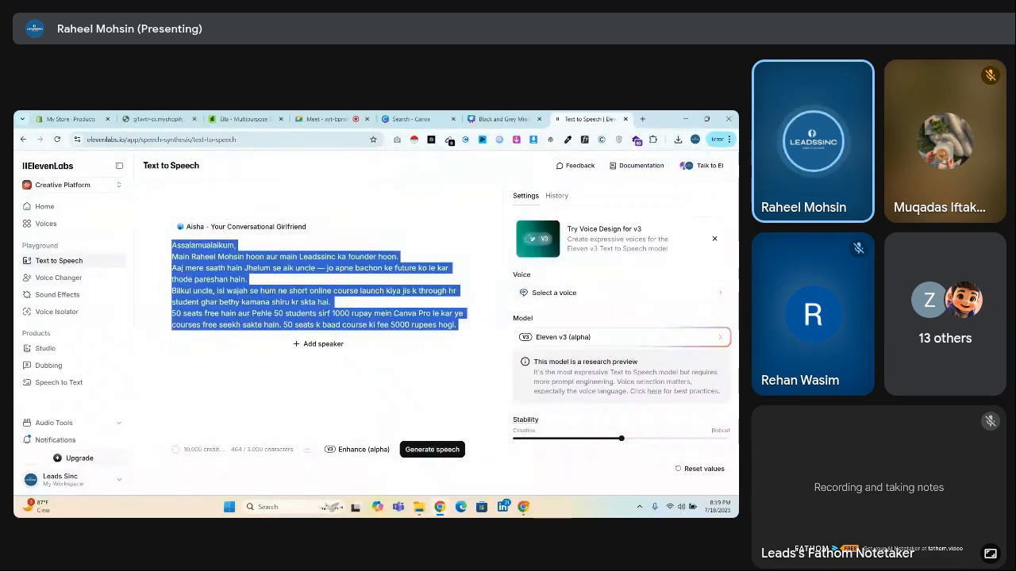
pyautogui.click(289, 314)
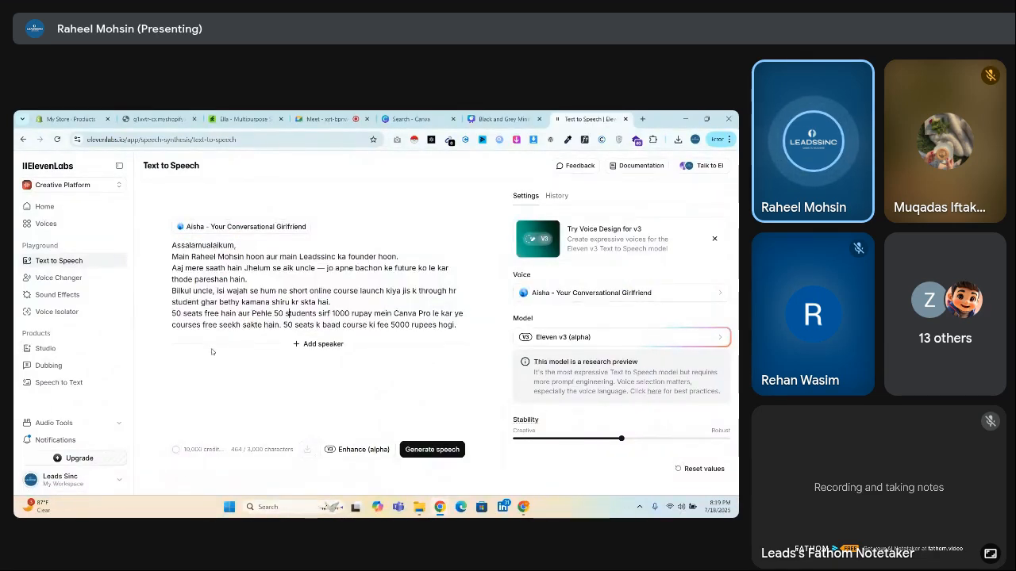
pyautogui.hotkey('ctrl', 'a')
pyautogui.press('BackSpace')
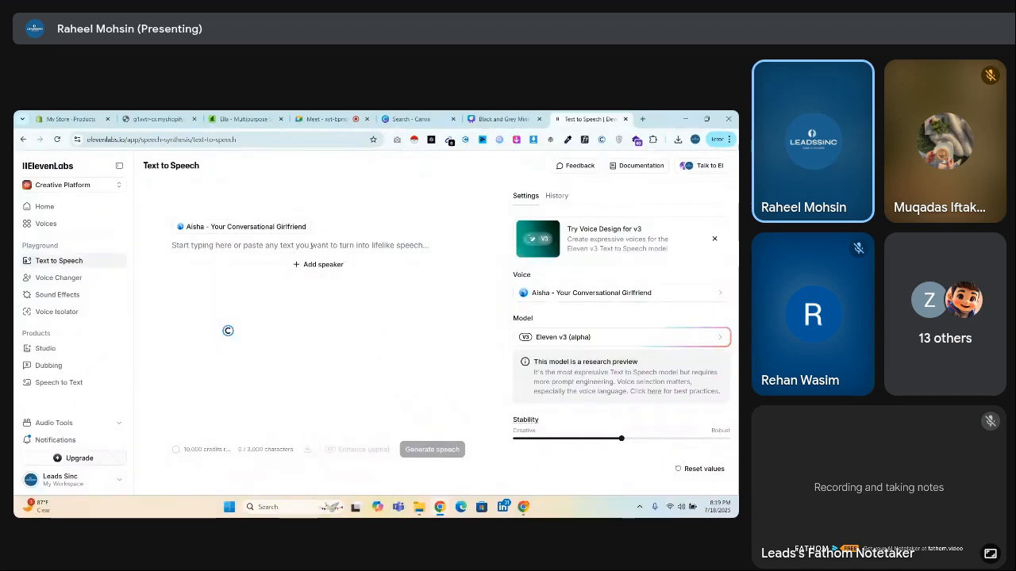
# Write a text-to-speech script introducing the presenter by full name, continuing with "and i am founder of leadssinc"
pyautogui.write('I am')
pyautogui.press('BackSpace')
pyautogui.press('BackSpace')
pyautogui.press('BackSpace')
pyautogui.press('BackSpace')
pyautogui.write('My na')
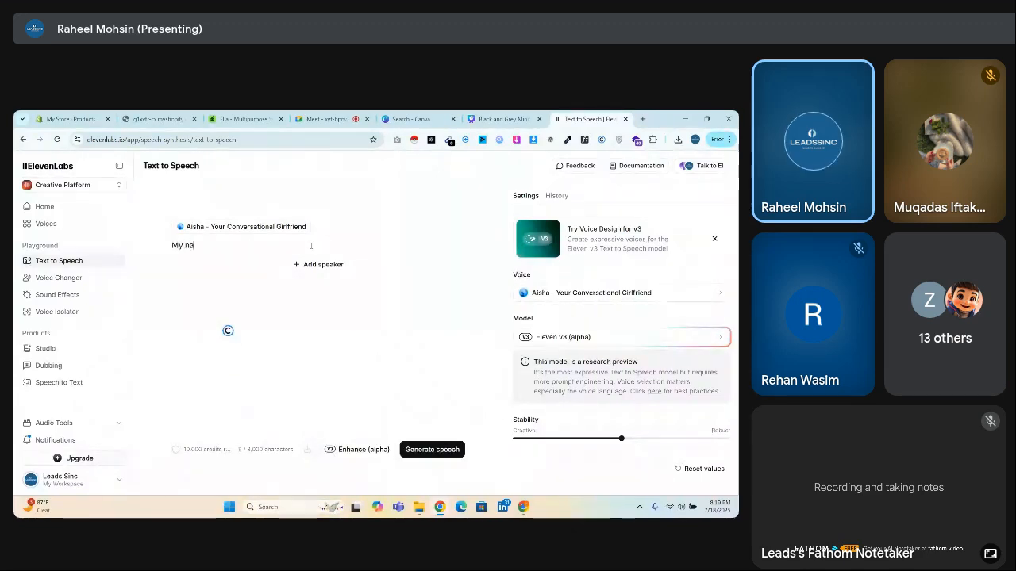
pyautogui.write('me is Raheel M')
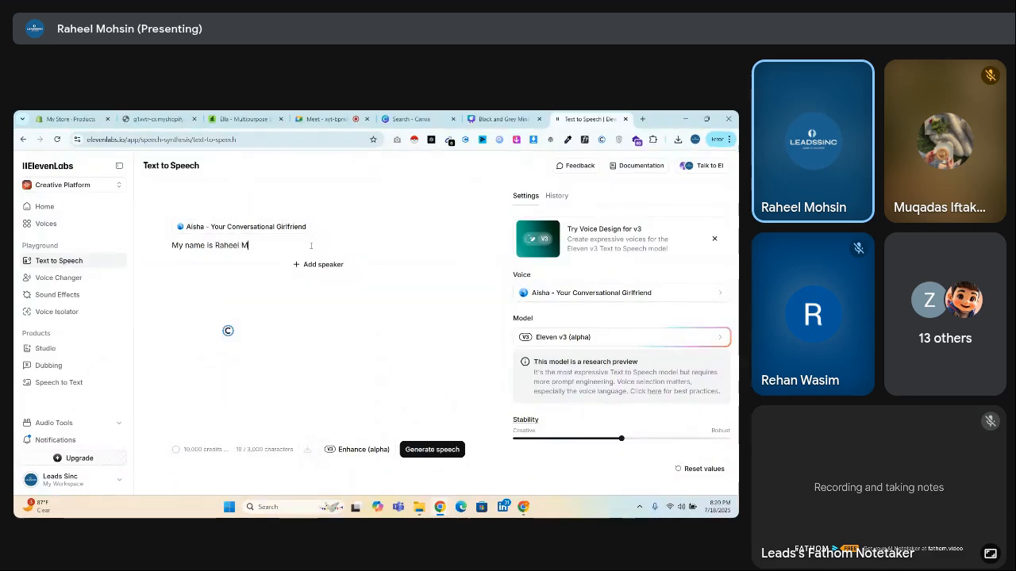
pyautogui.write('ohsin and i am')
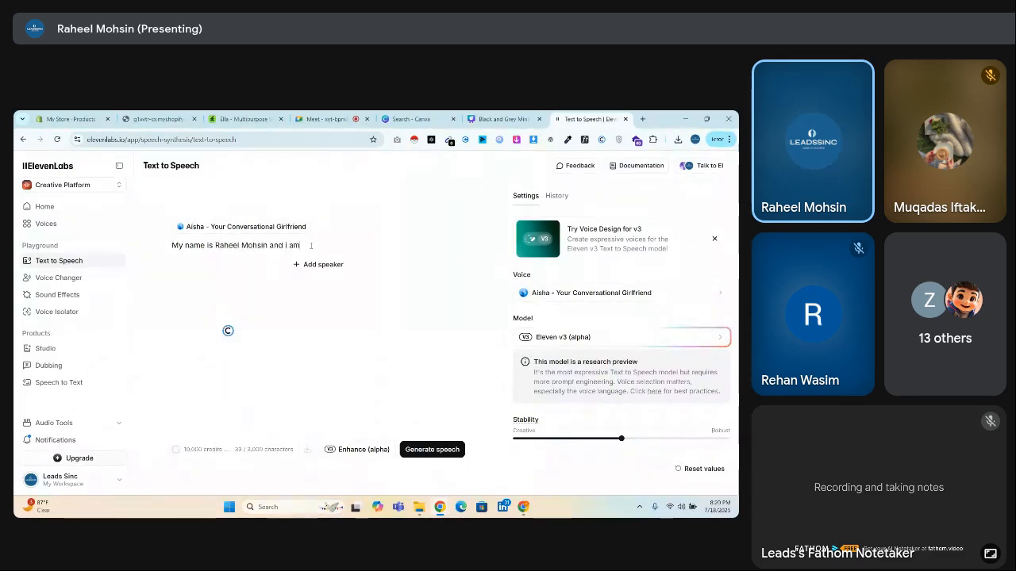
pyautogui.write(' founder of L')
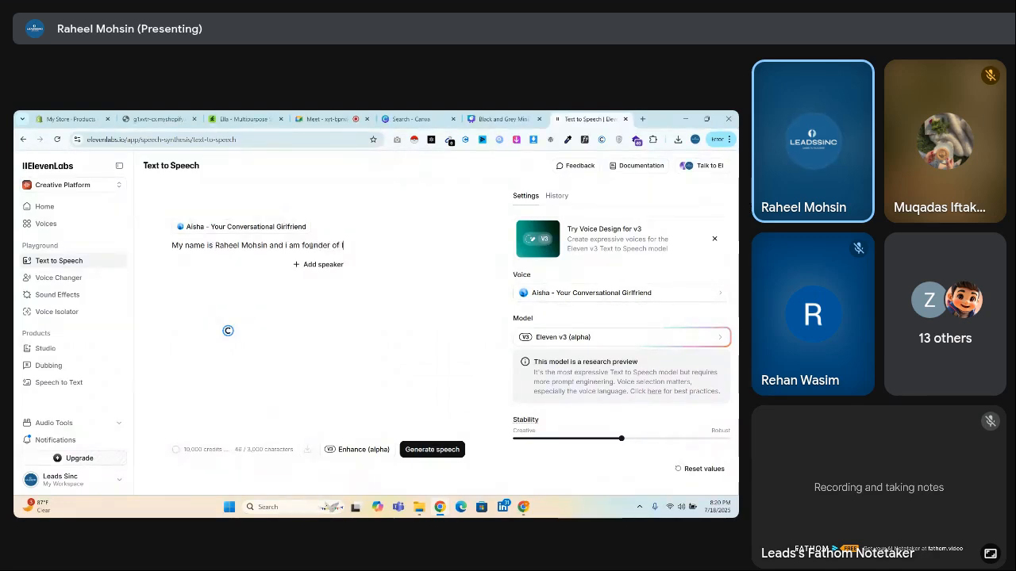
pyautogui.write('eadssinc')
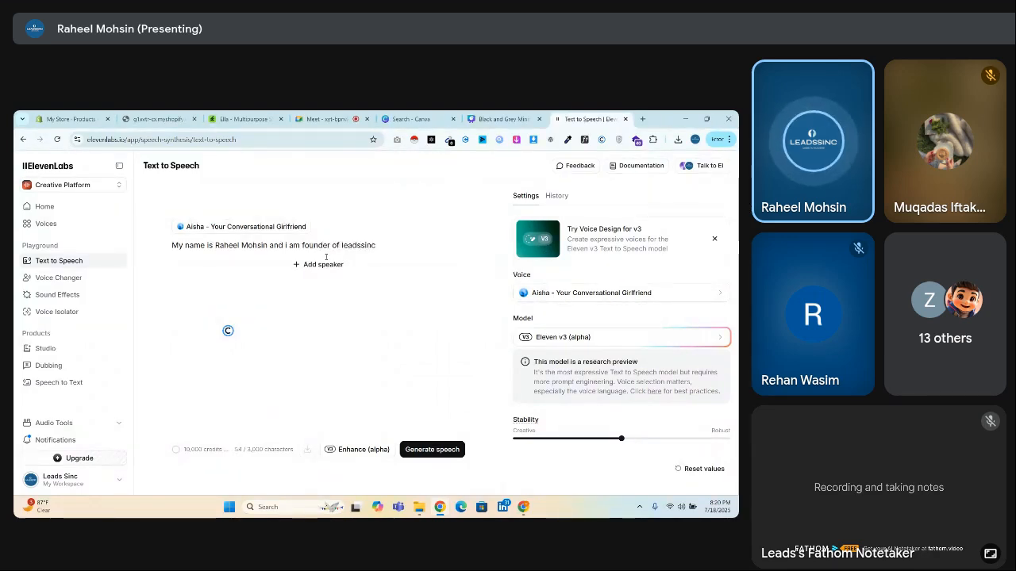
# Generate the speech with the Aisha voice and play both Generation 1 and Generation 2
pyautogui.click(442, 450)
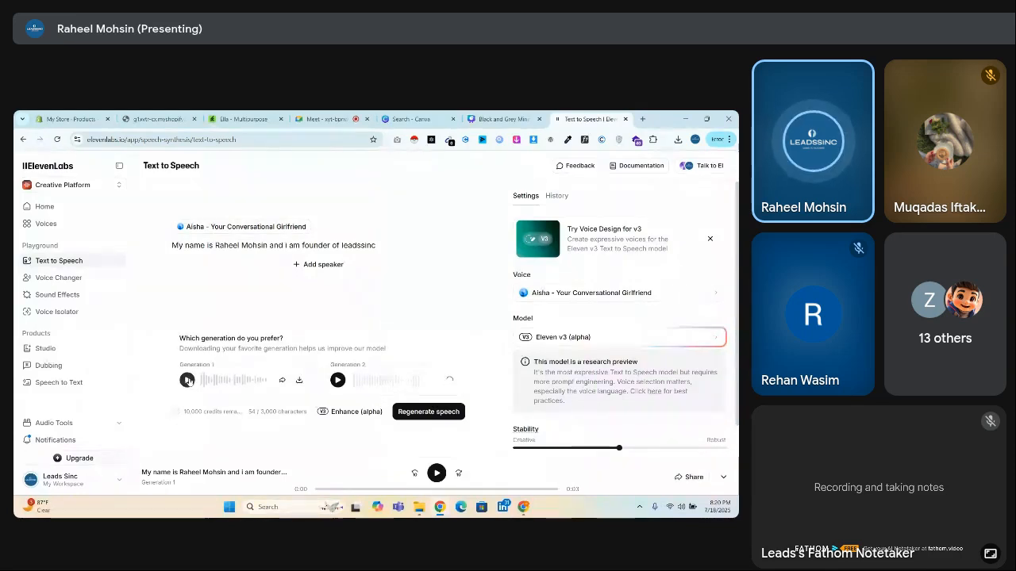
pyautogui.click(190, 382)
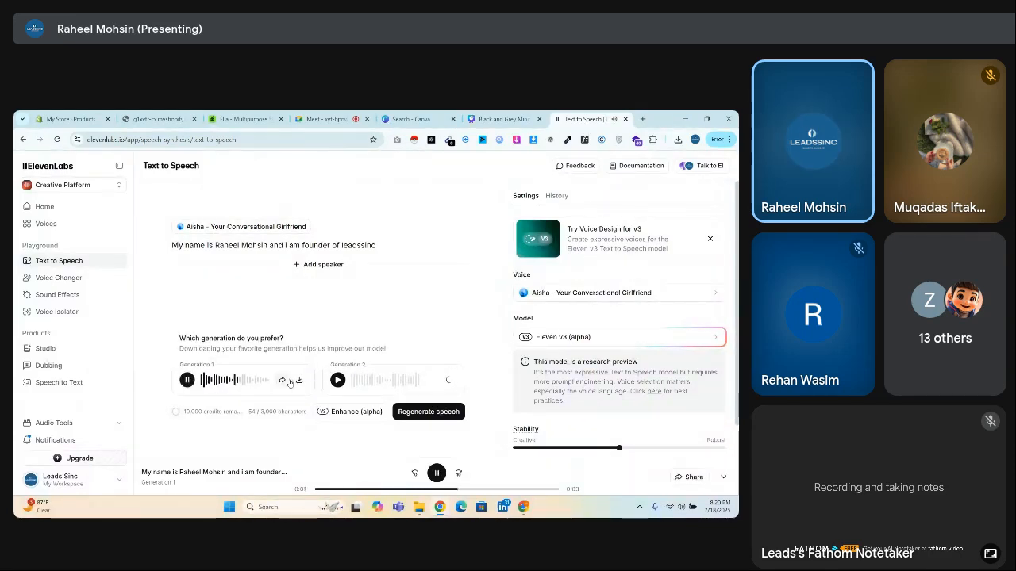
pyautogui.click(337, 380)
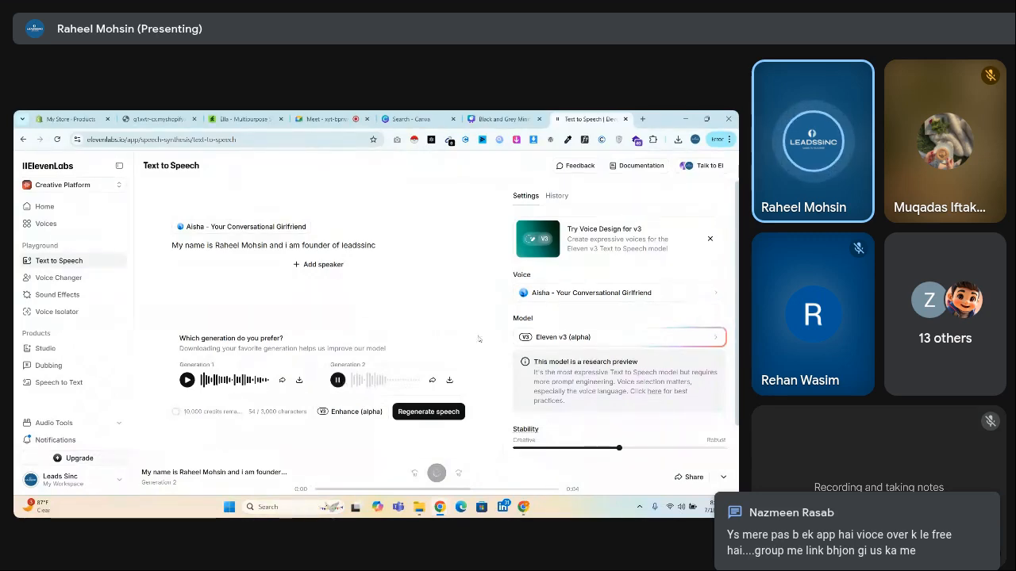
# Change the script's voice to Liam, generate the speech again and play both generations
pyautogui.click(593, 297)
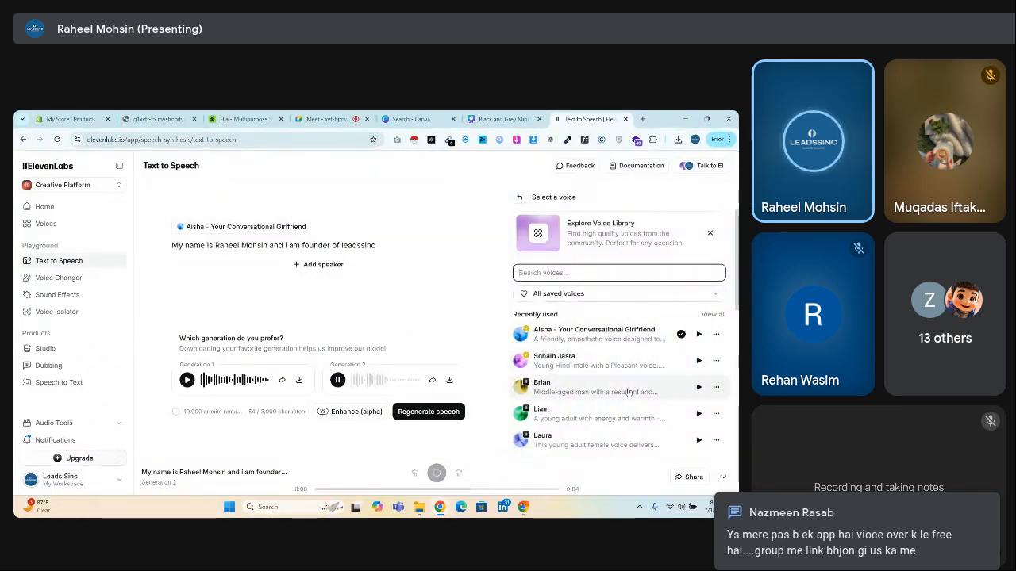
pyautogui.click(593, 415)
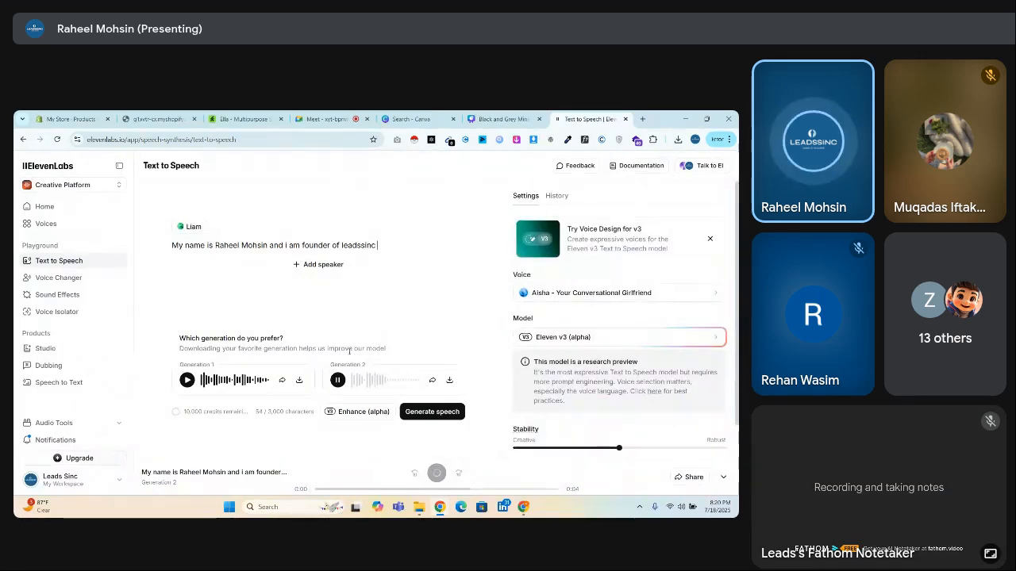
pyautogui.click(423, 413)
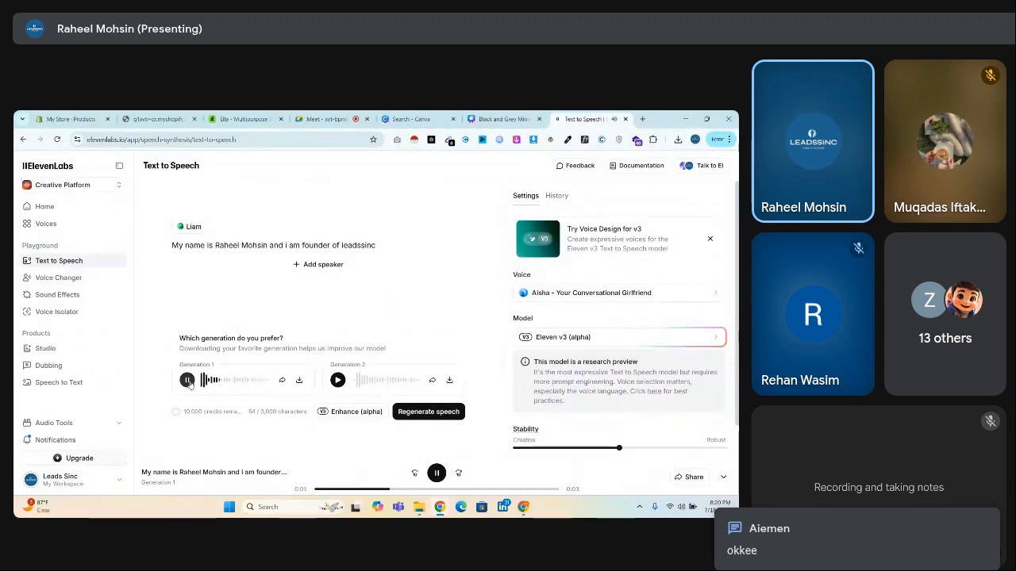
pyautogui.click(338, 382)
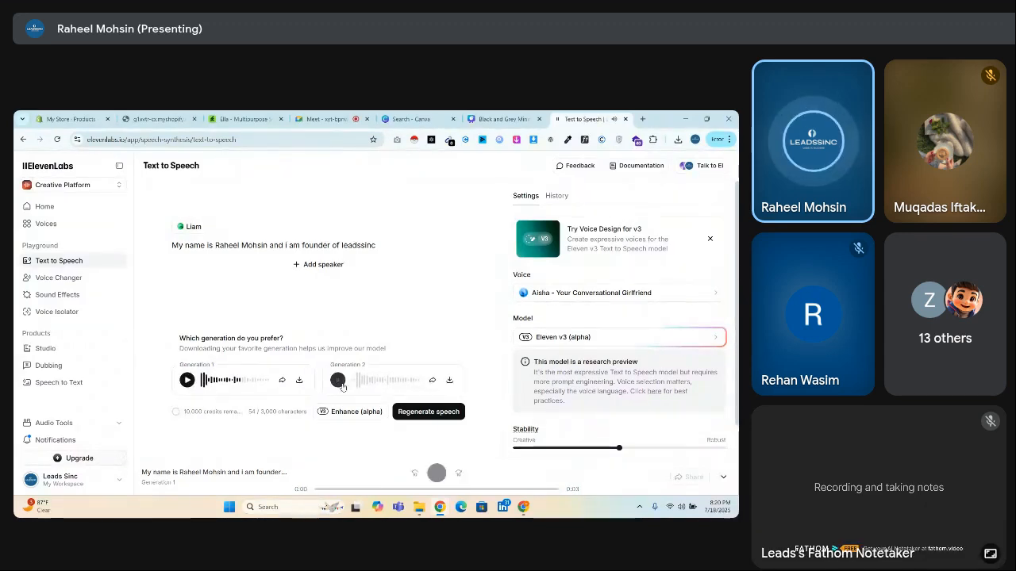
pyautogui.click(342, 385)
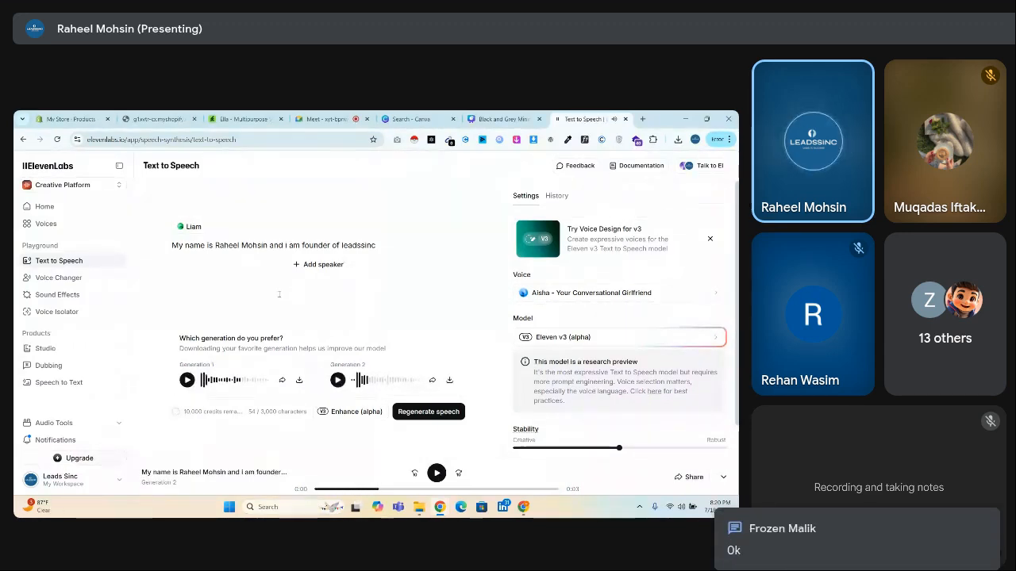
# Switch back to Canva's template search page and search the templates for "video"
pyautogui.click(489, 120)
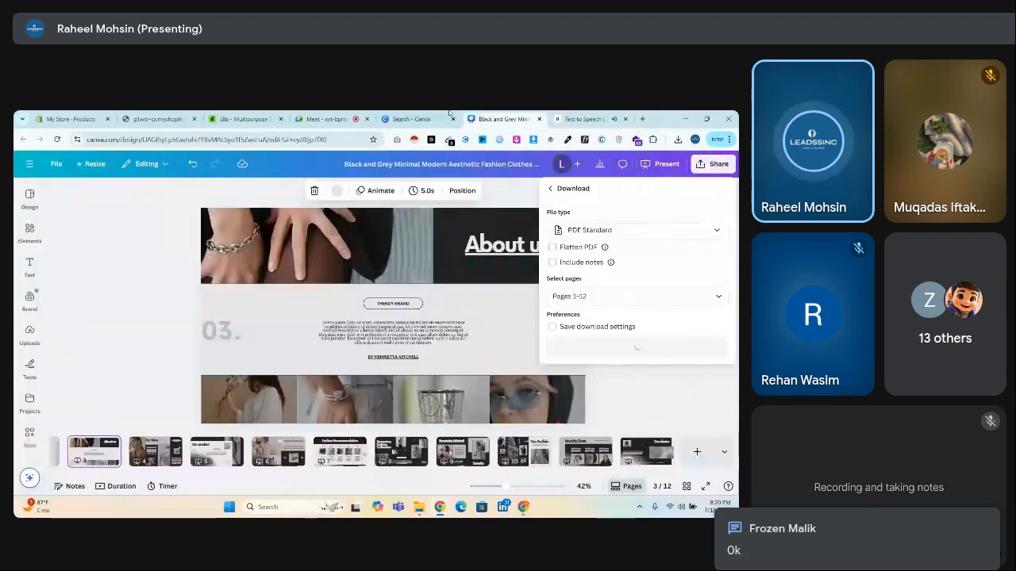
pyautogui.click(429, 120)
pyautogui.click(501, 119)
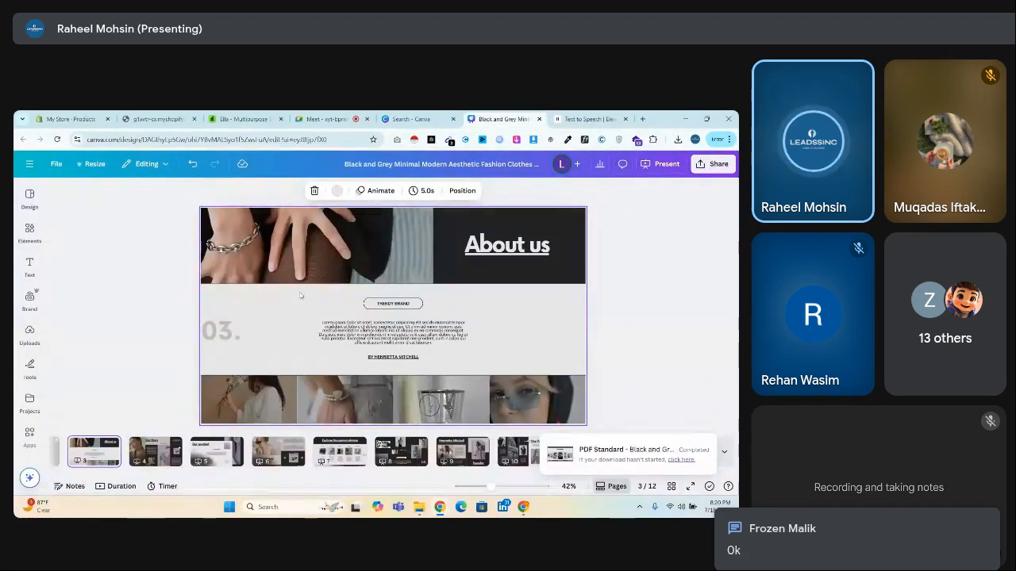
pyautogui.click(434, 115)
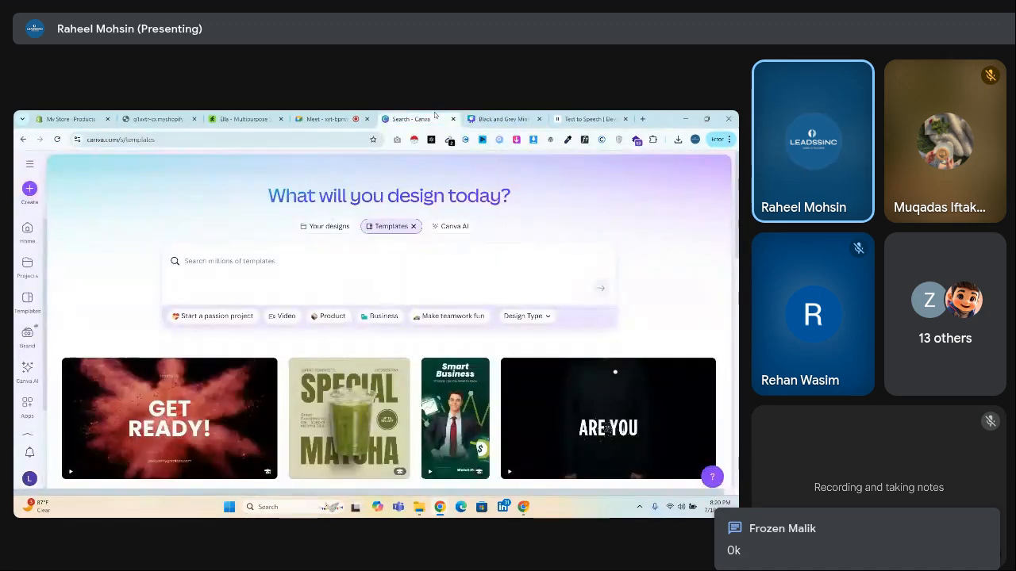
pyautogui.write('video')
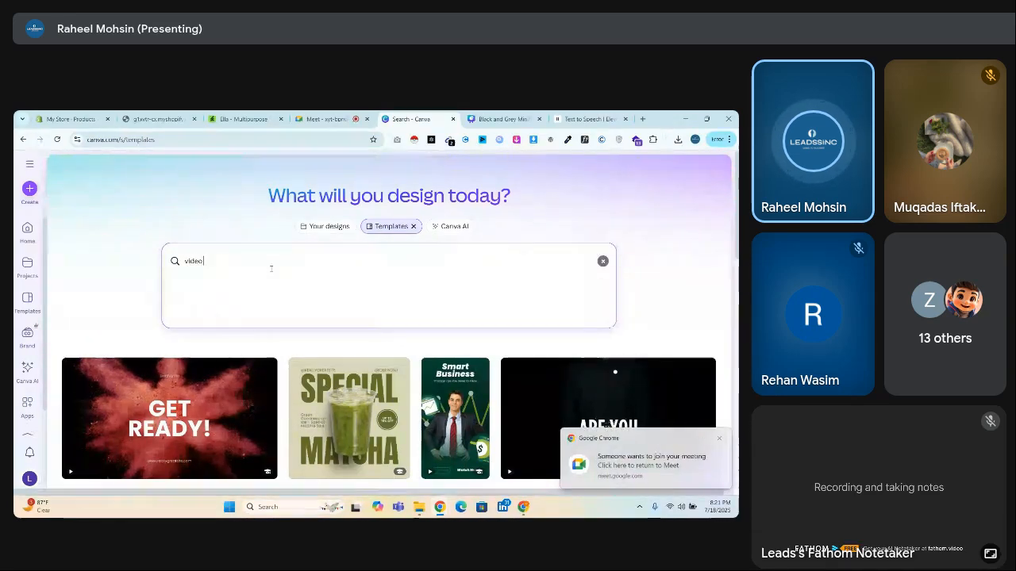
pyautogui.press('Return')
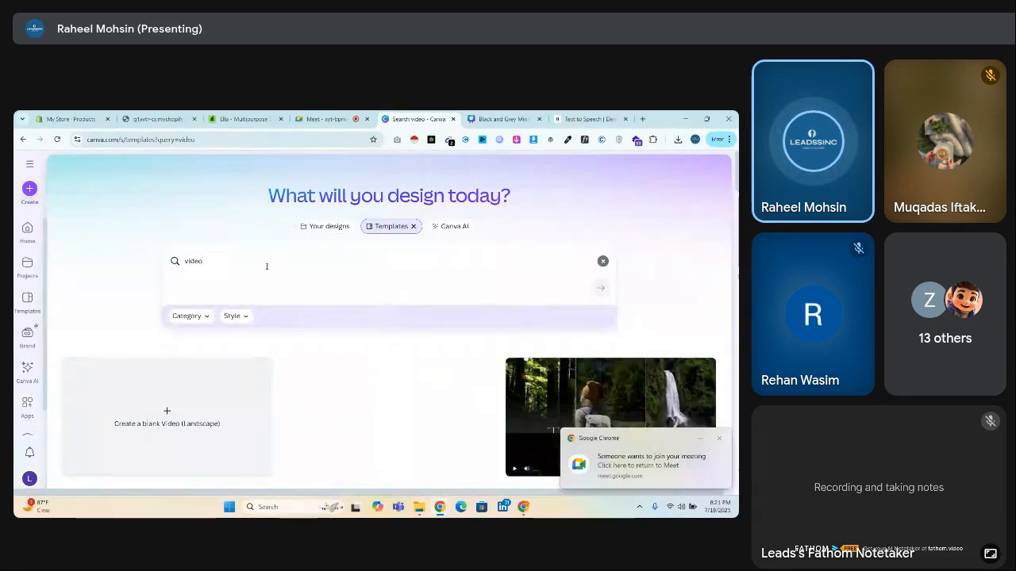
# Switch to the Google Meet call and admit the participant waiting to join
pyautogui.click(327, 118)
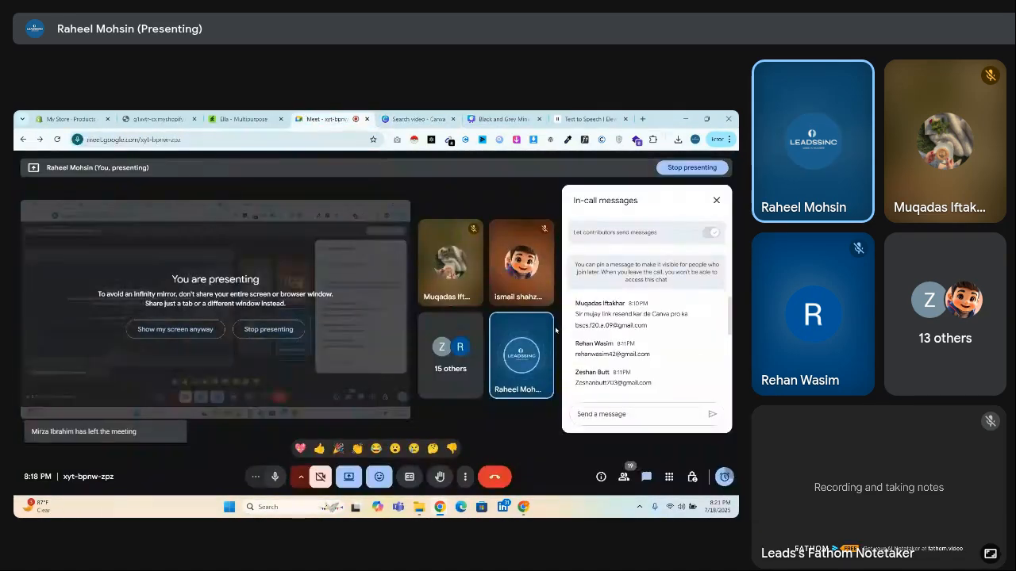
pyautogui.click(497, 417)
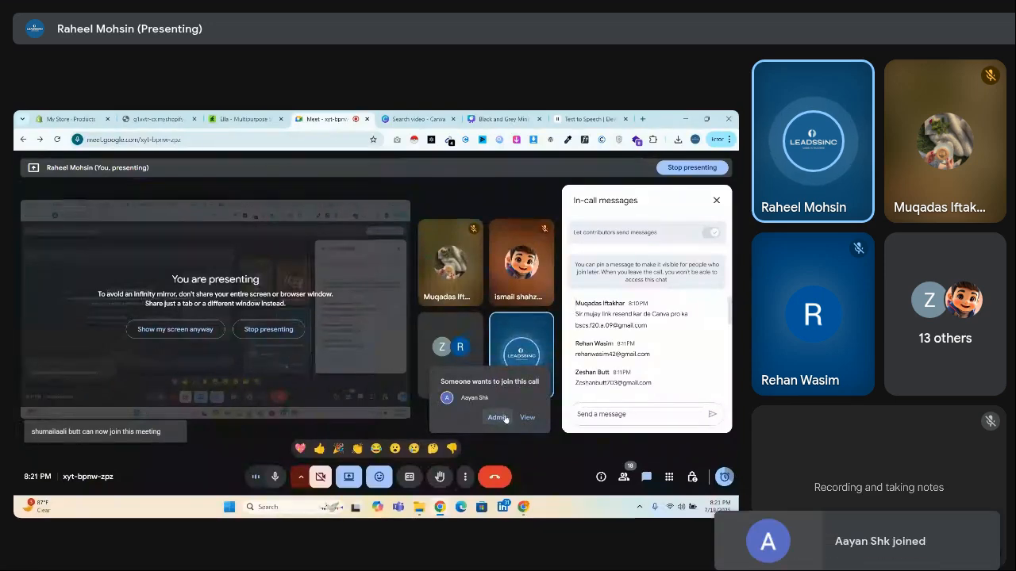
# Show the uploaded images in the Canva fashion design, then return to the video template results and look them over
pyautogui.click(500, 118)
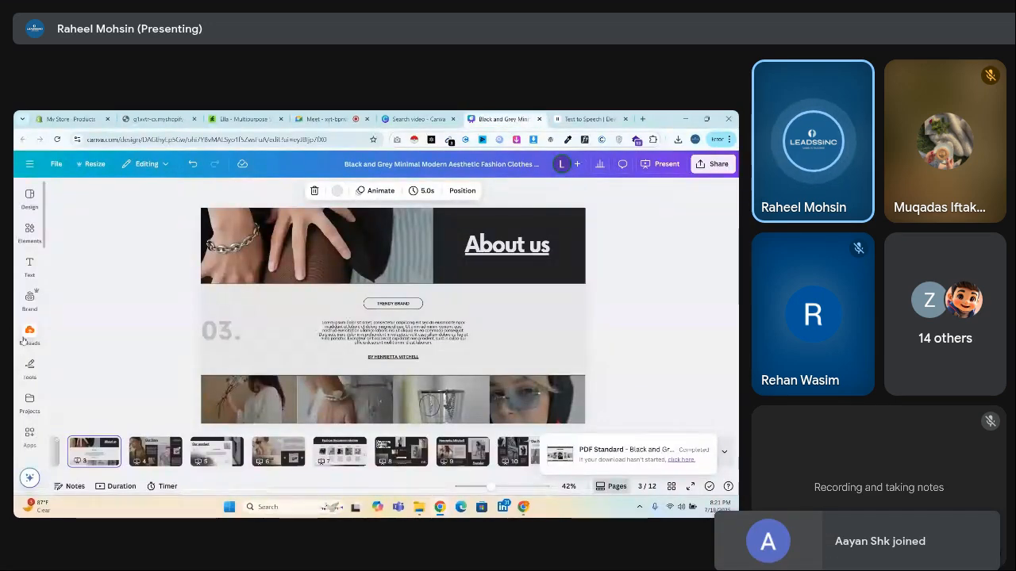
pyautogui.click(28, 335)
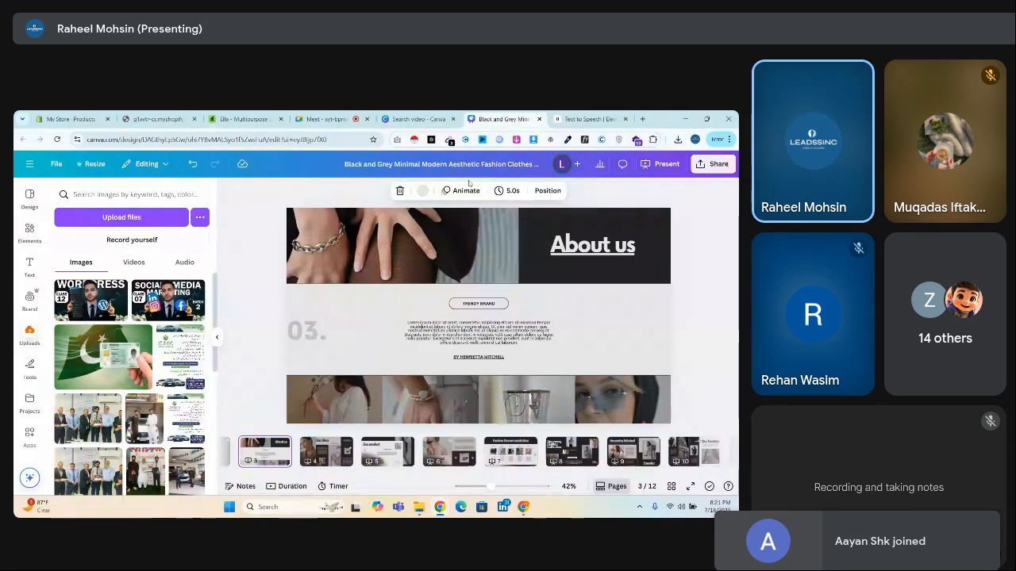
pyautogui.click(444, 116)
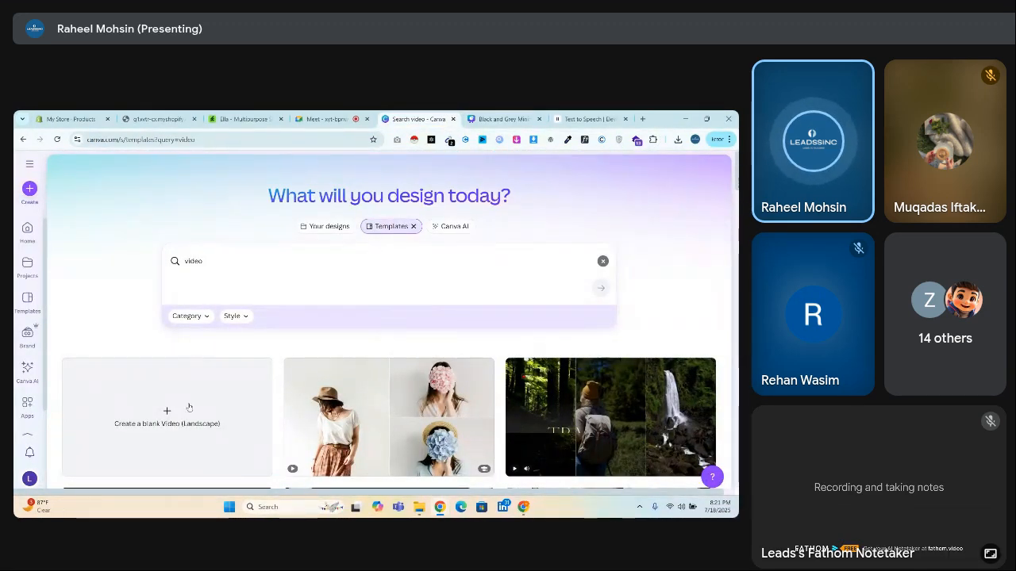
pyautogui.scroll(-2, 476, 373)
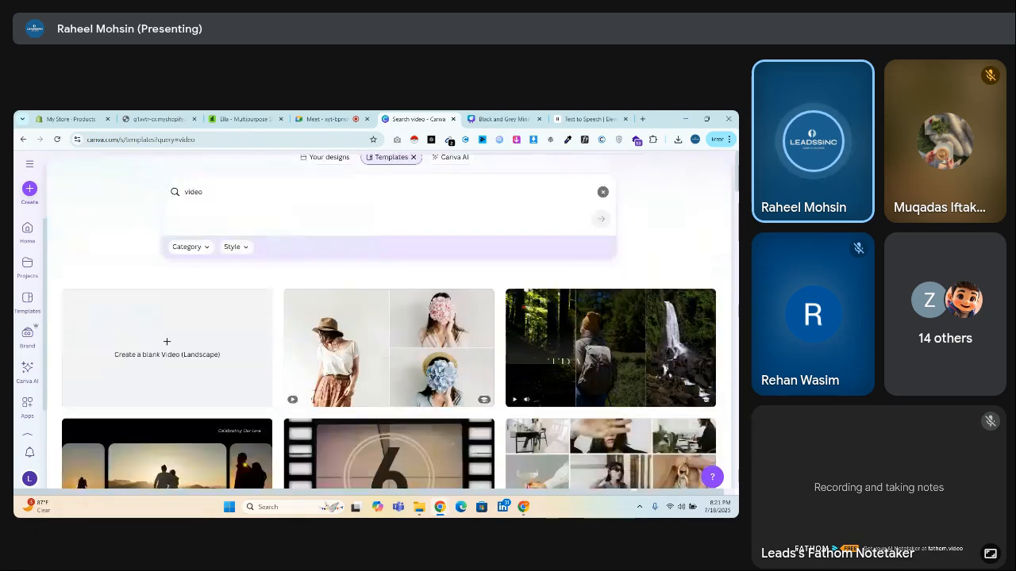
pyautogui.scroll(-3, 296, 291)
pyautogui.scroll(5, 297, 292)
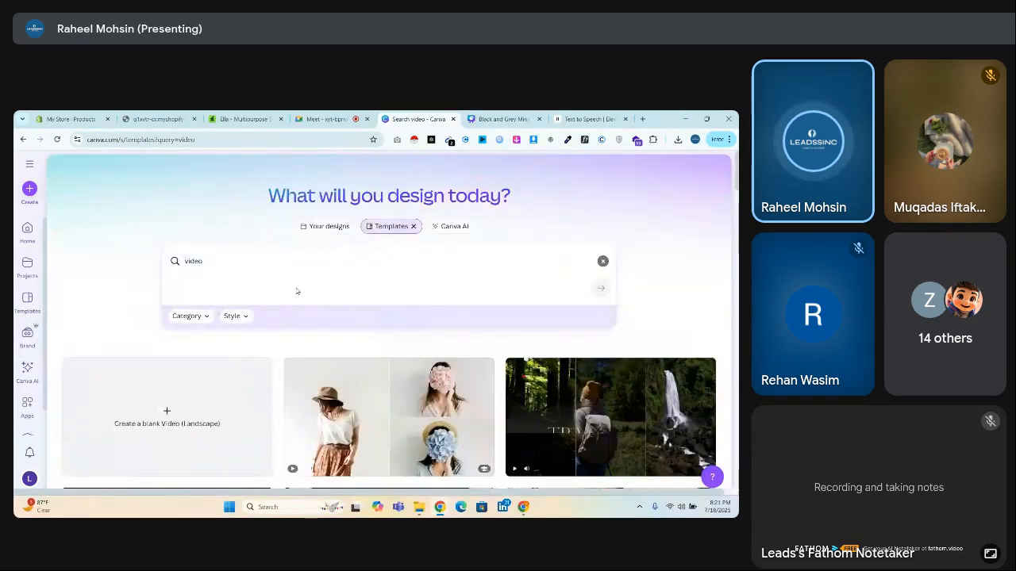
# Search the Canva templates for "carousel", then refine the search to "carousel video"
pyautogui.click(261, 261)
pyautogui.write('d')
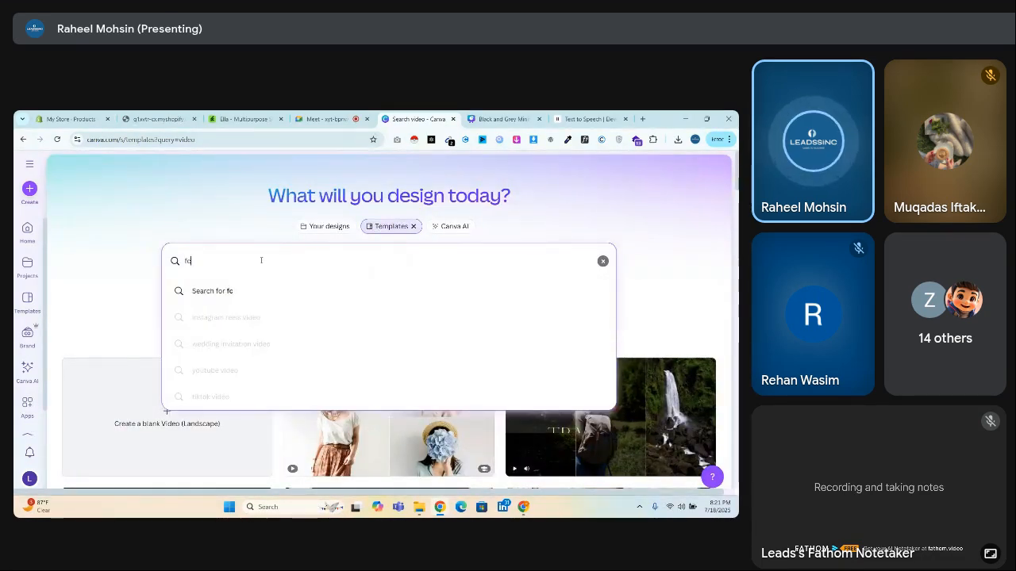
pyautogui.write('arousel')
pyautogui.press('Return')
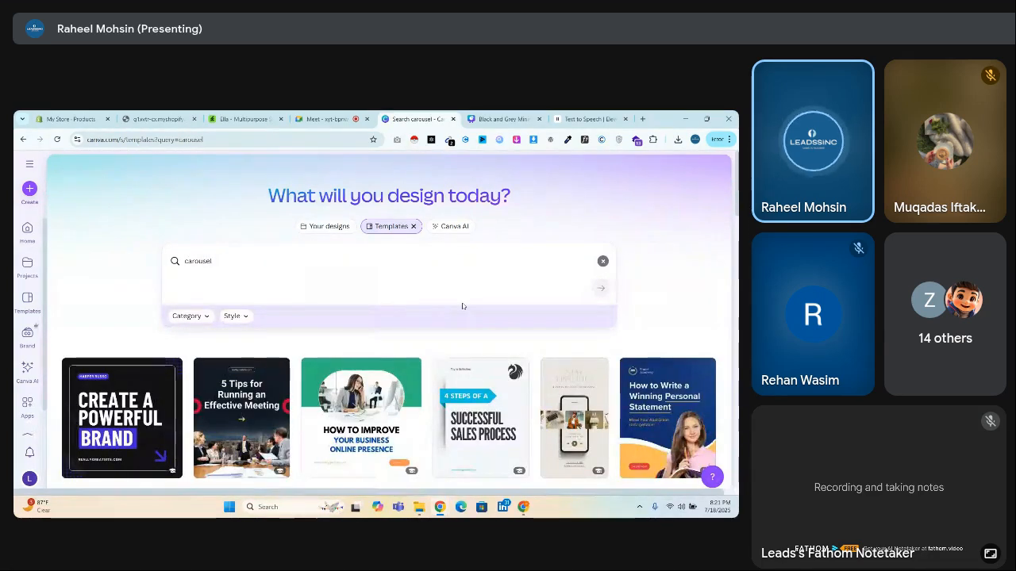
pyautogui.click(348, 261)
pyautogui.write('video')
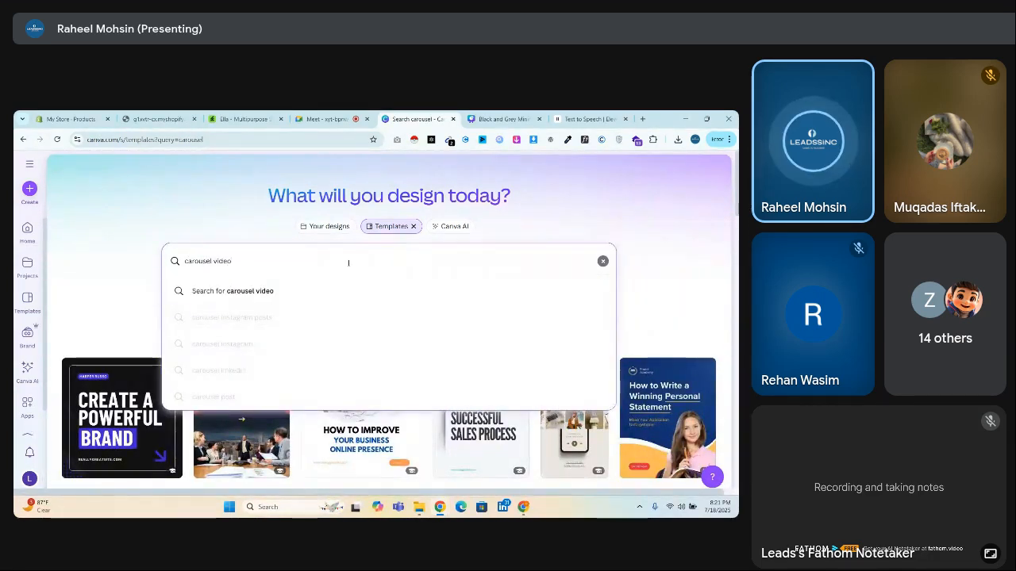
pyautogui.click(347, 290)
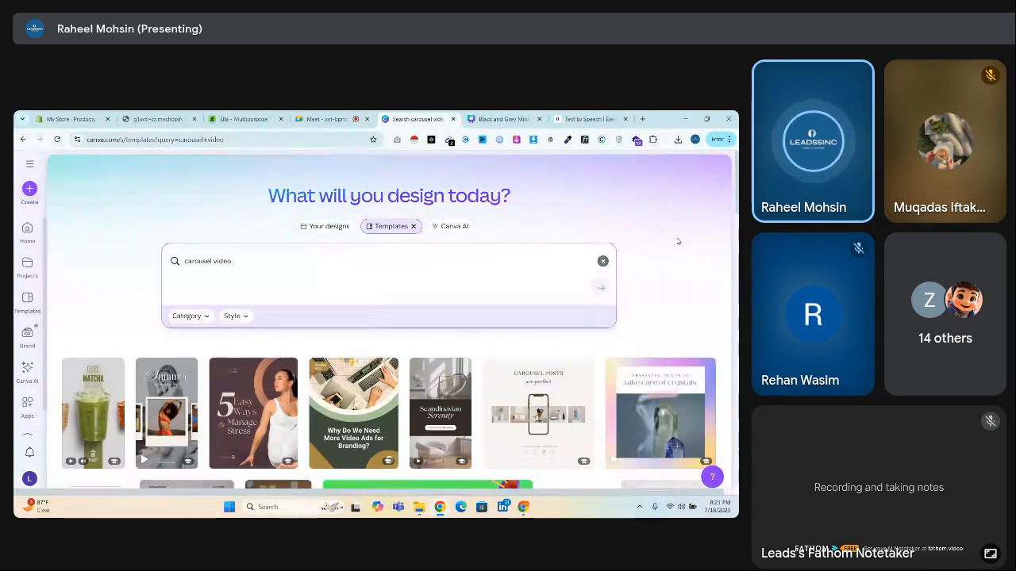
# Browse the carousel video results and open the "Welcome to Vertex Innovations." template for customizing in a new tab
pyautogui.scroll(-2, 684, 238)
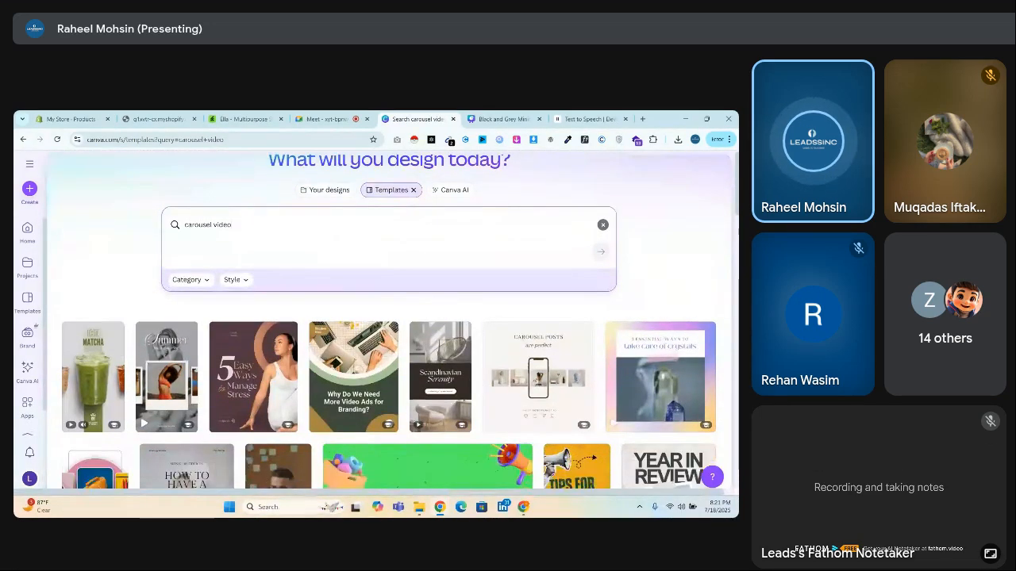
pyautogui.scroll(-10, 730, 299)
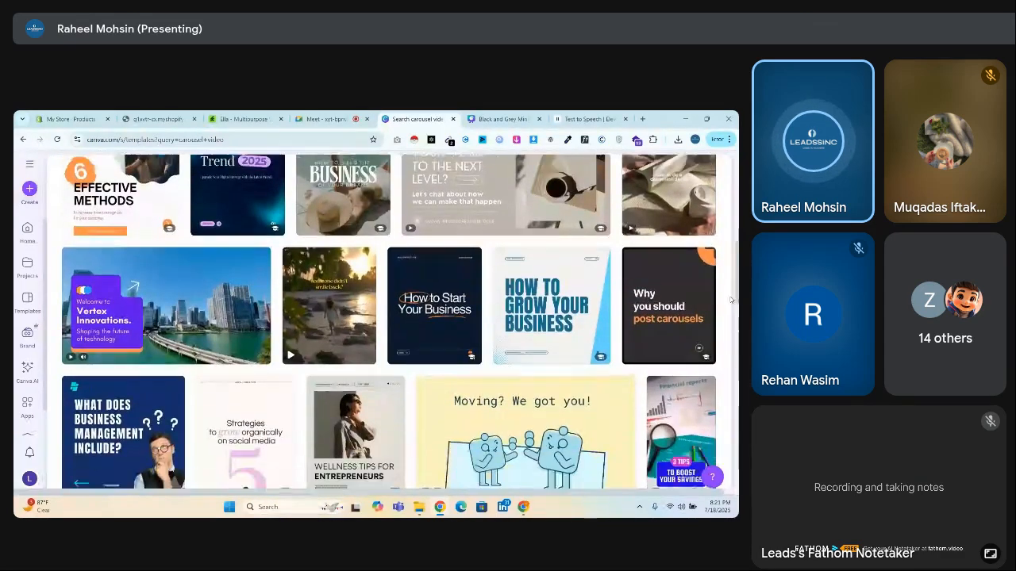
pyautogui.scroll(-3, 731, 299)
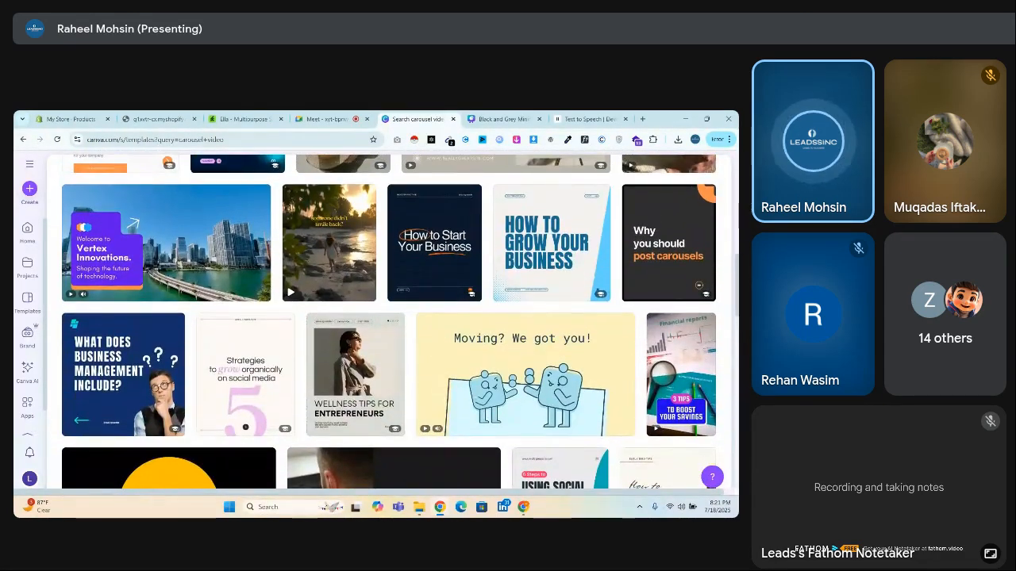
pyautogui.moveTo(131, 261)
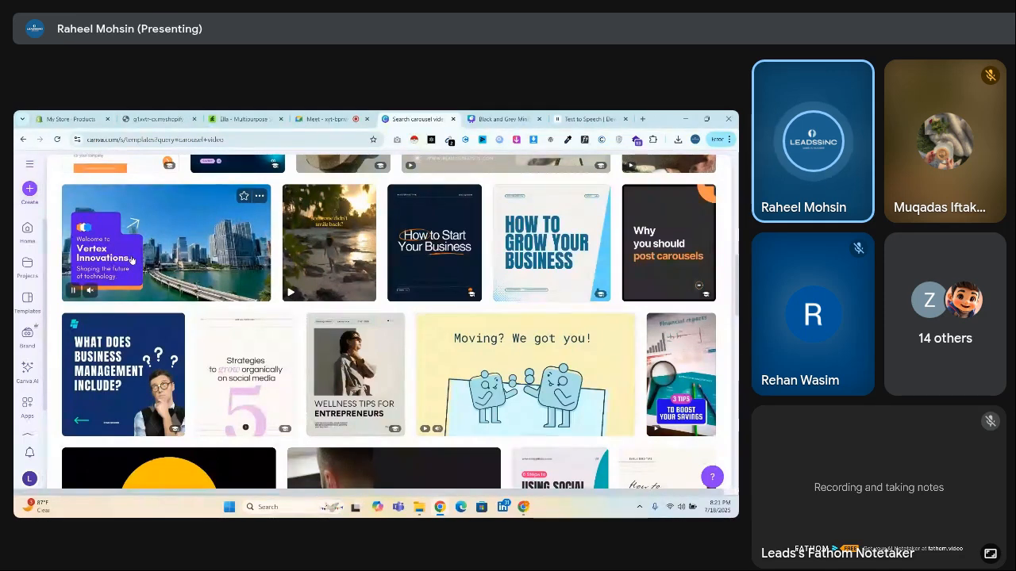
pyautogui.click(192, 295)
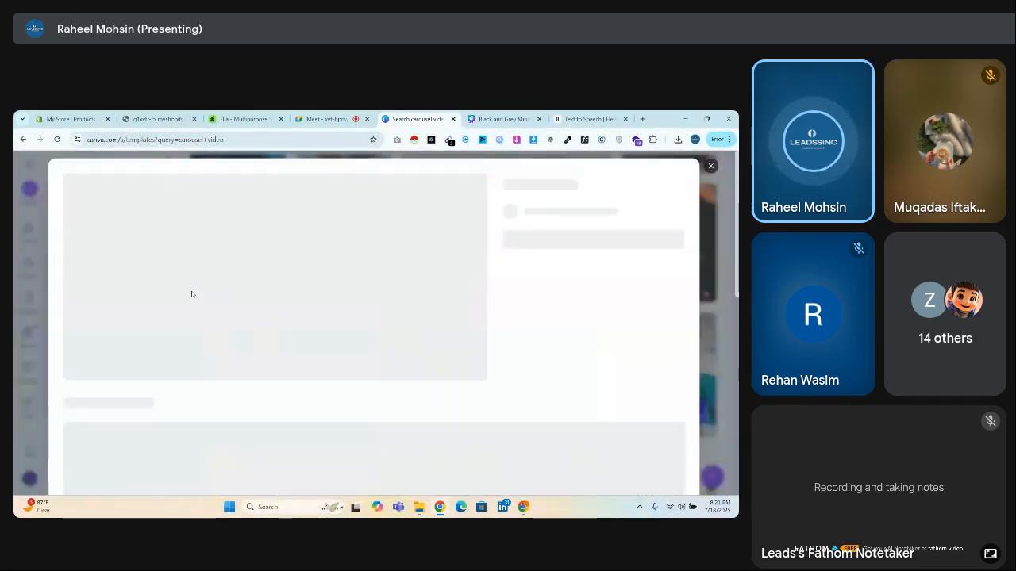
pyautogui.click(544, 275)
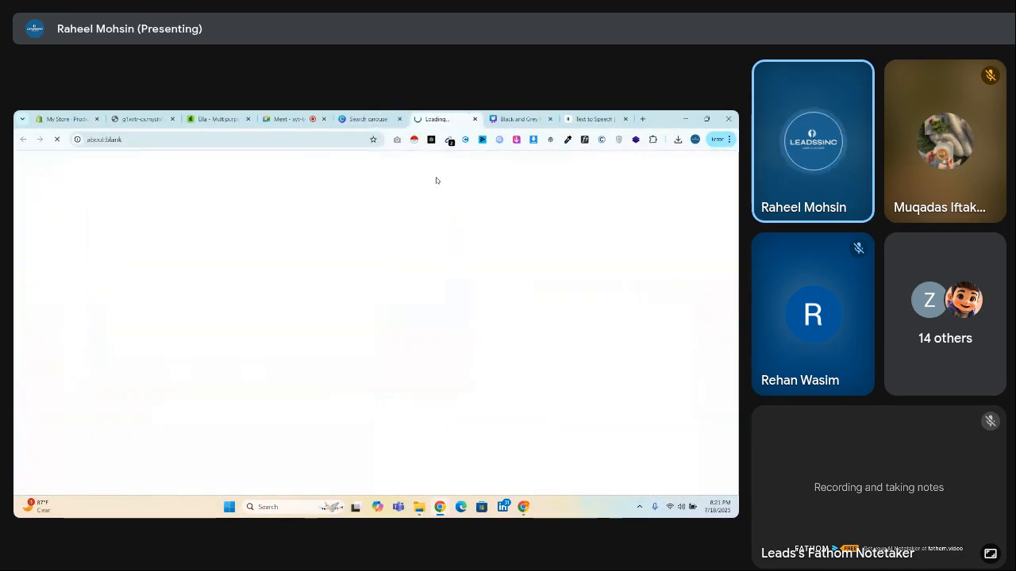
# Compare the "Image Carousel Infographic Video" template preview with its opened Canva design and look over the pages along the timeline
pyautogui.click(384, 120)
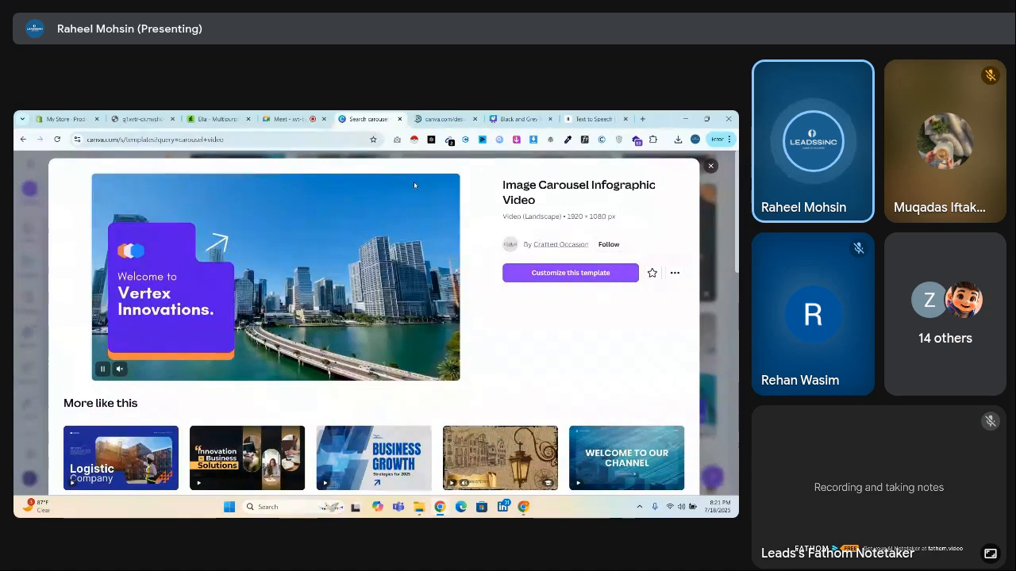
pyautogui.click(443, 119)
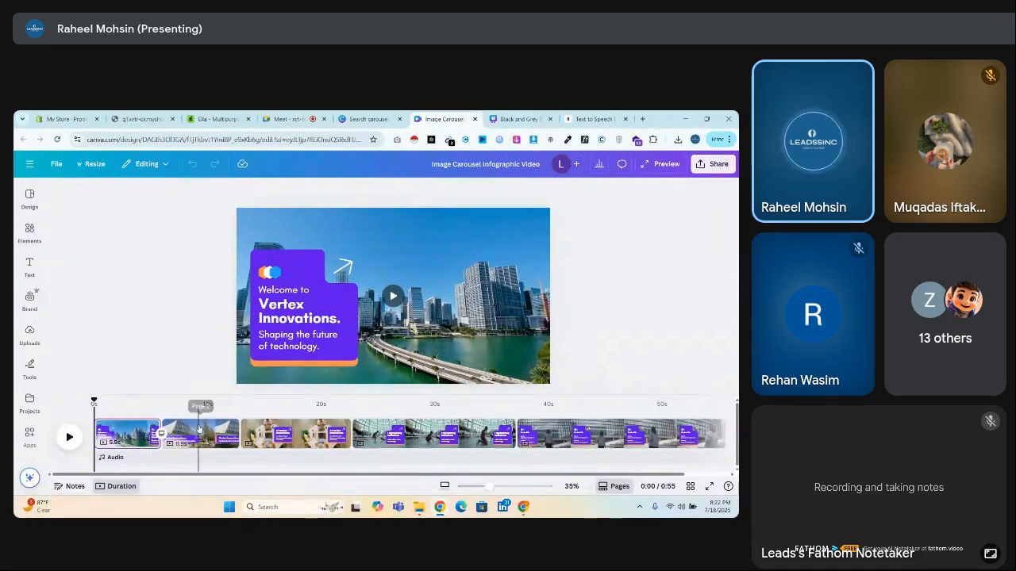
pyautogui.scroll(5, 198, 428)
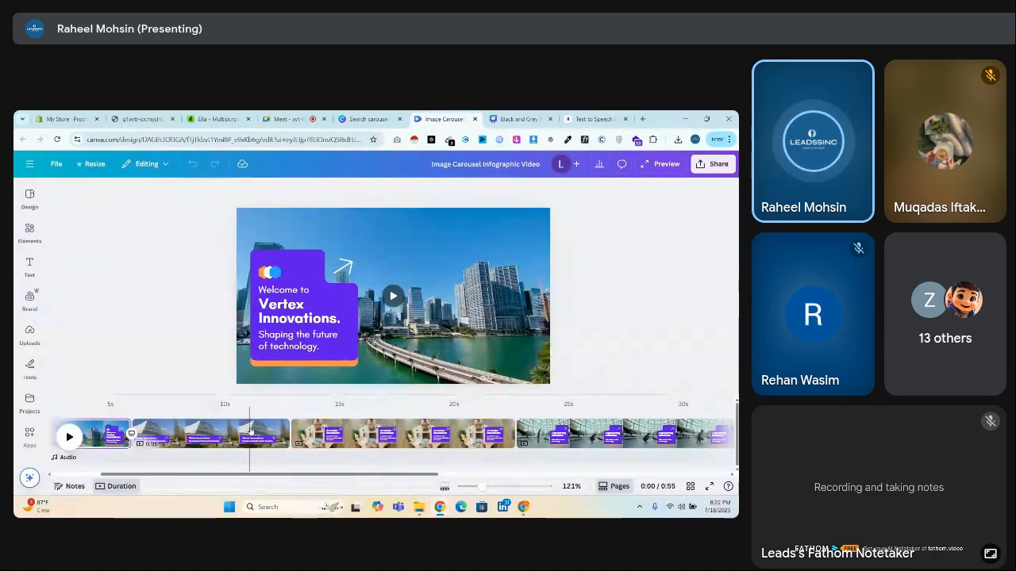
pyautogui.scroll(-3, 238, 433)
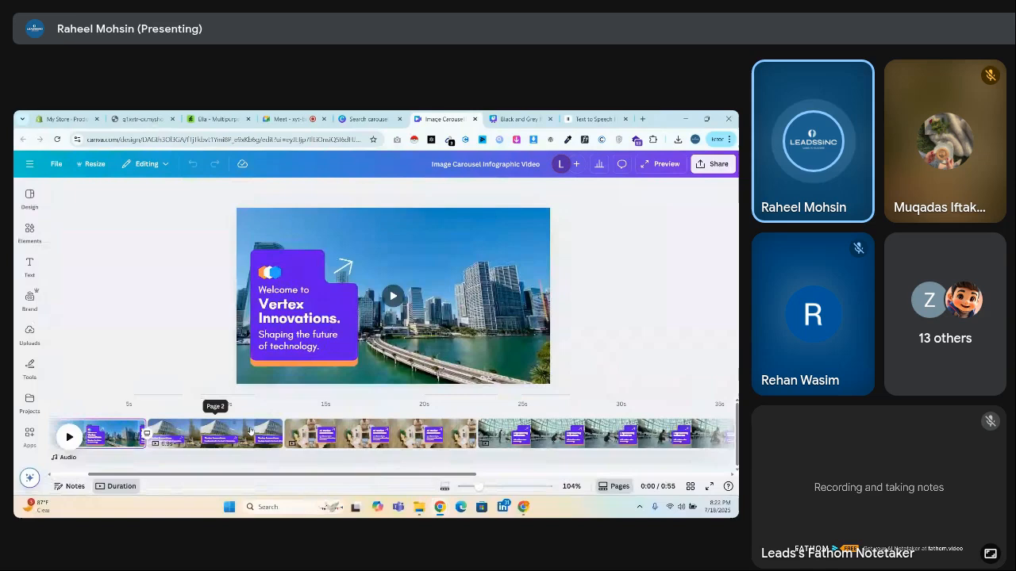
# Select the first page's background video and preview the opening scene from the start of the timeline
pyautogui.click(133, 436)
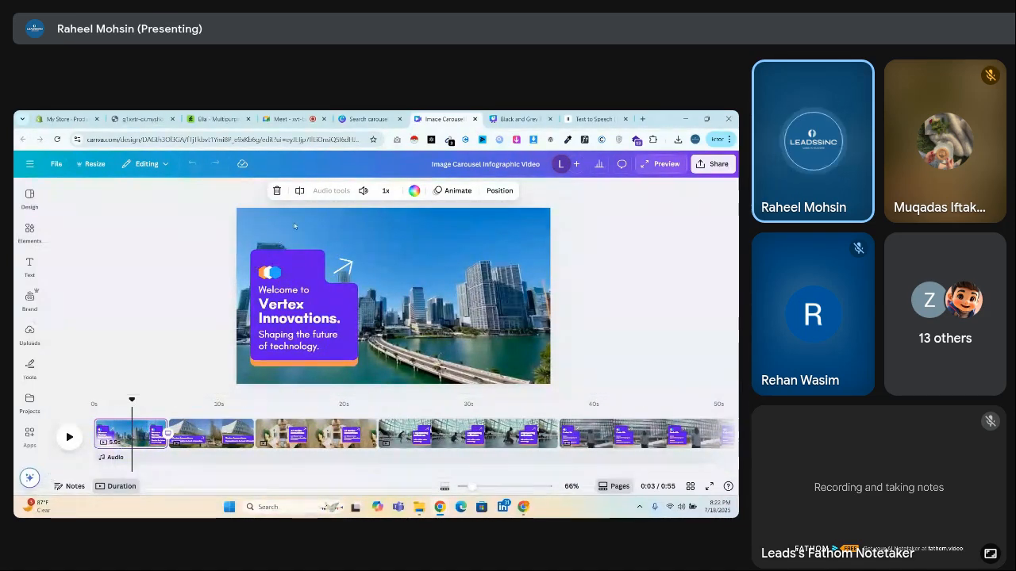
pyautogui.click(331, 217)
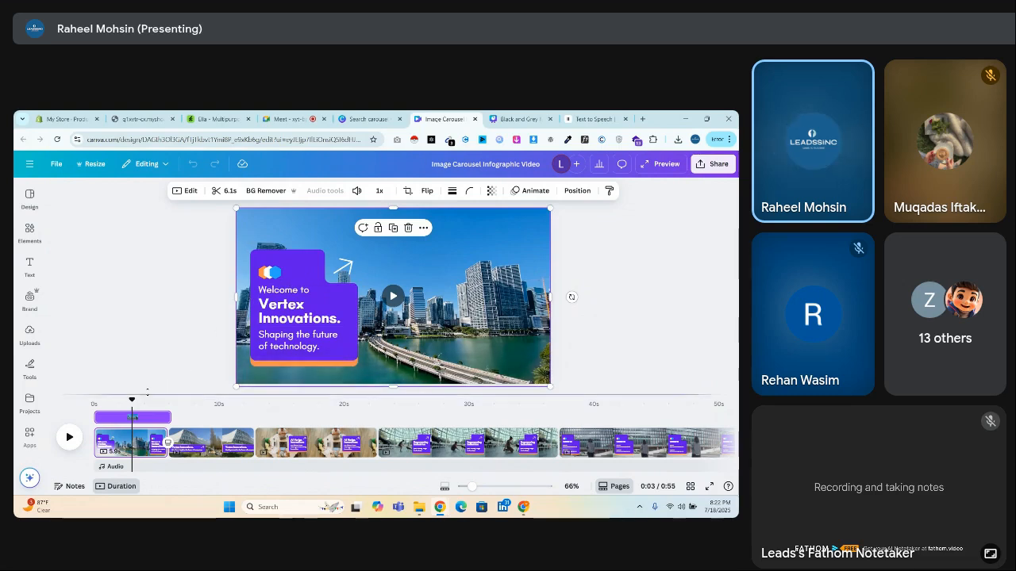
pyautogui.moveTo(132, 399); pyautogui.dragTo(94, 400)
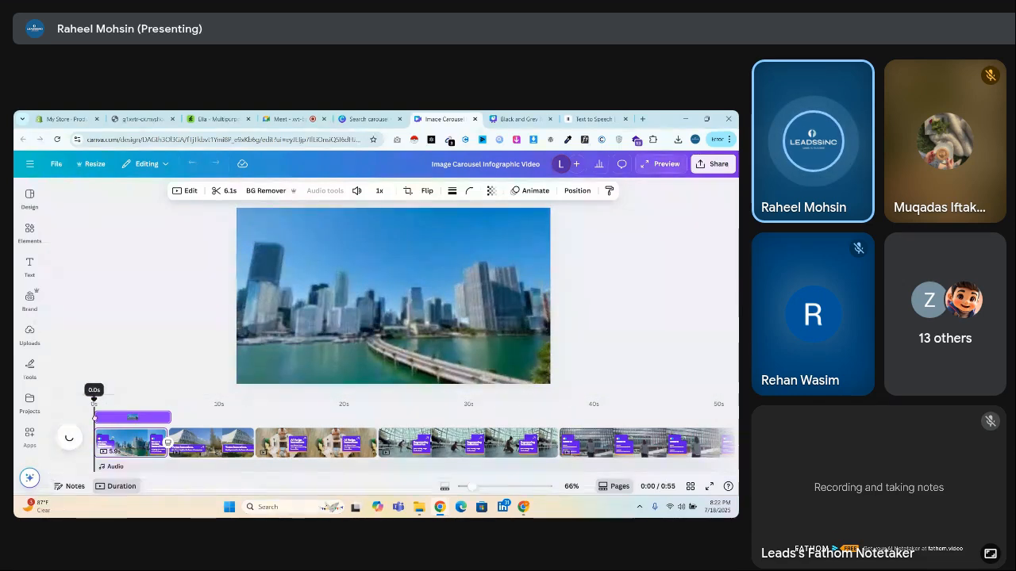
pyautogui.click(412, 237)
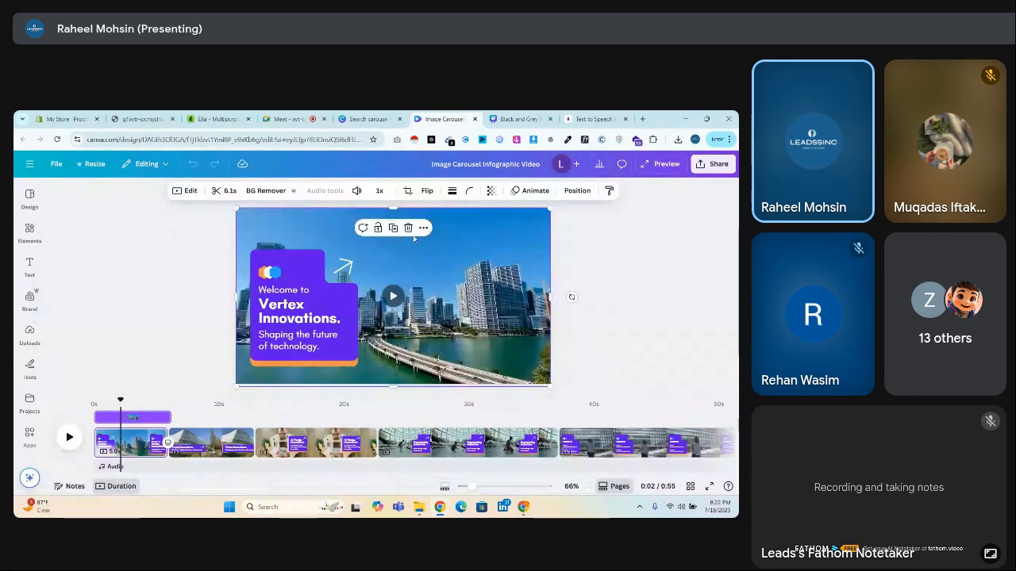
# Show the ElevenLabs Text to Speech page, then open ChatGPT and begin a prompt with "mera naam", the presenter's first name and "hai"
pyautogui.click(589, 120)
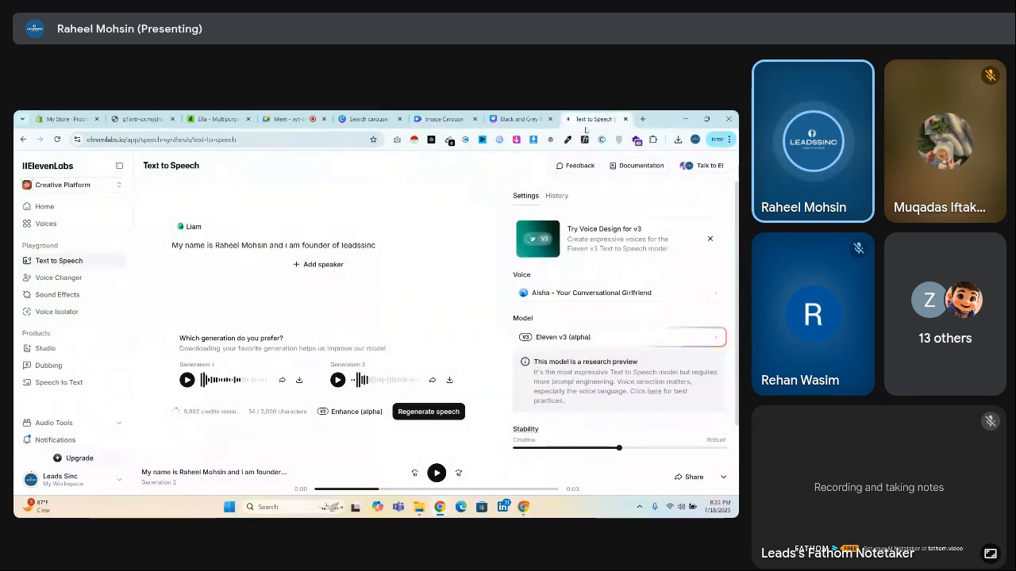
pyautogui.click(449, 140)
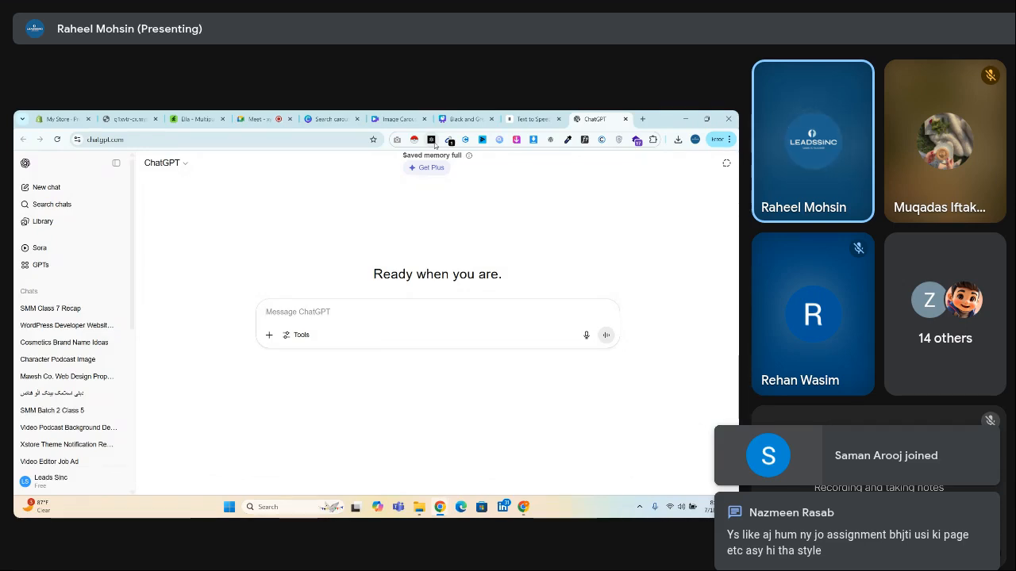
pyautogui.write('mera naam')
pyautogui.press('BackSpace')
pyautogui.write('am')
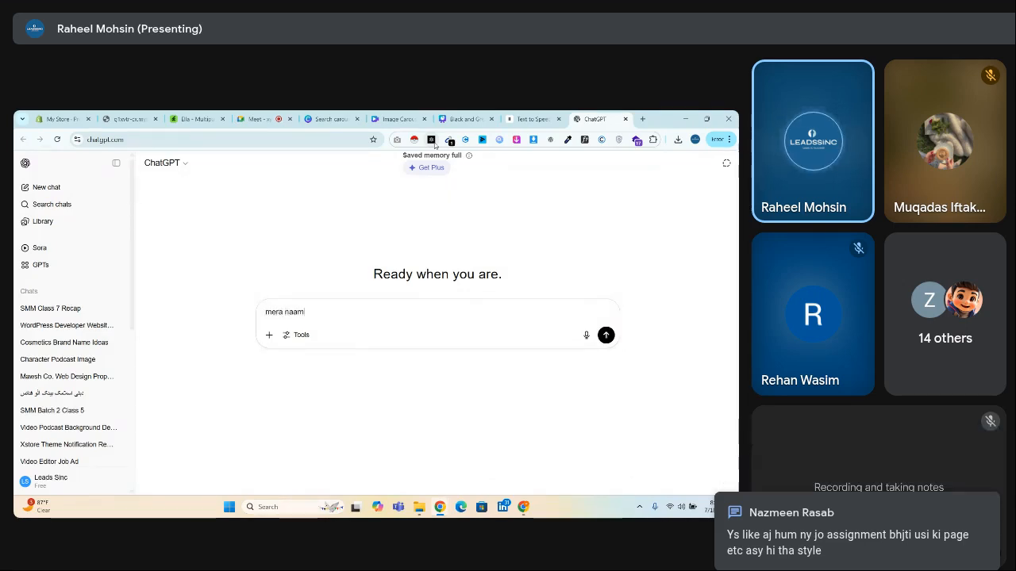
pyautogui.write(' Raheel hai')
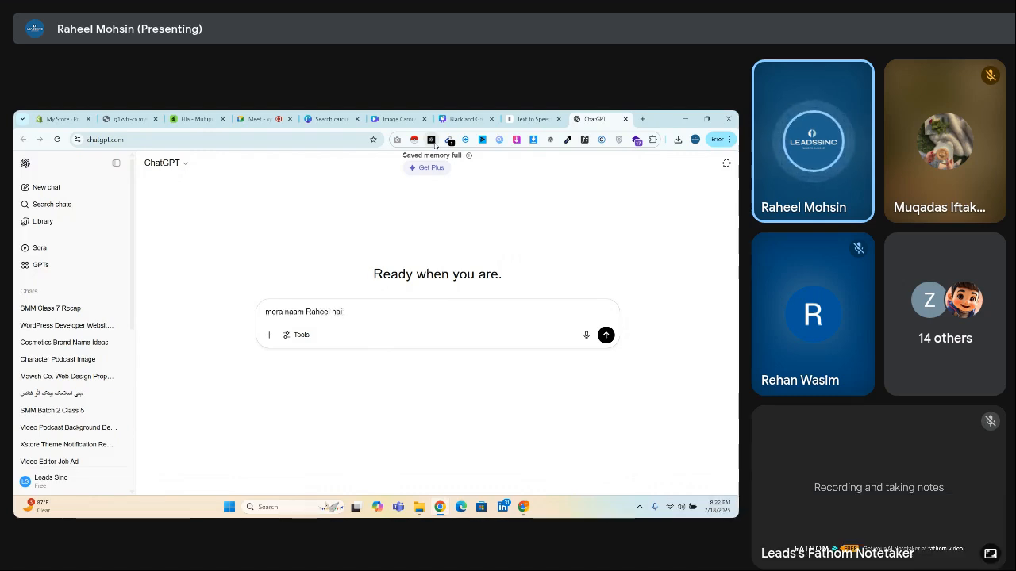
# Continue the prompt with "aur me pichly 3 sal se social media marketing ki services provide kr"
pyautogui.write(' aur me ')
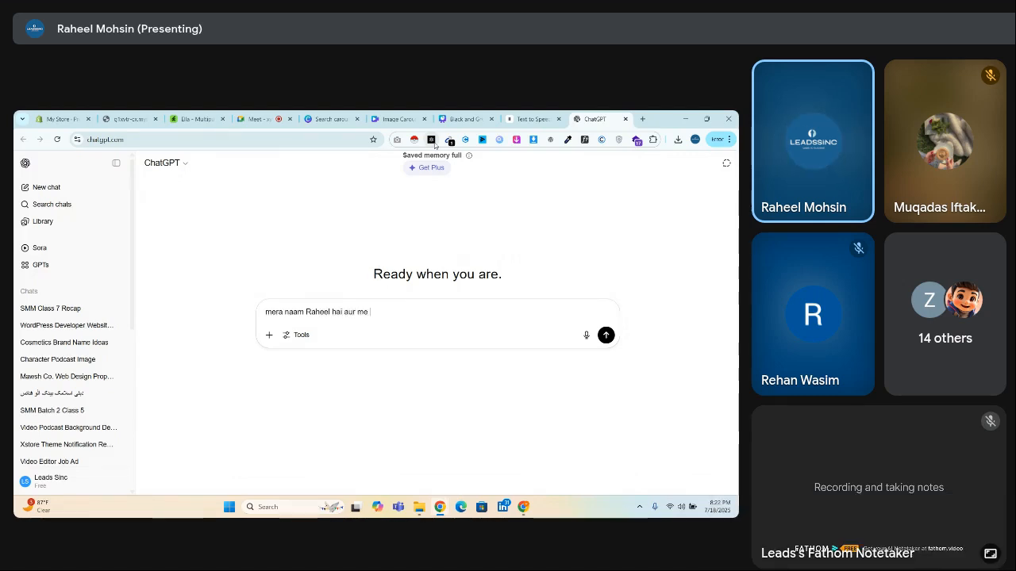
pyautogui.write('pichly ')
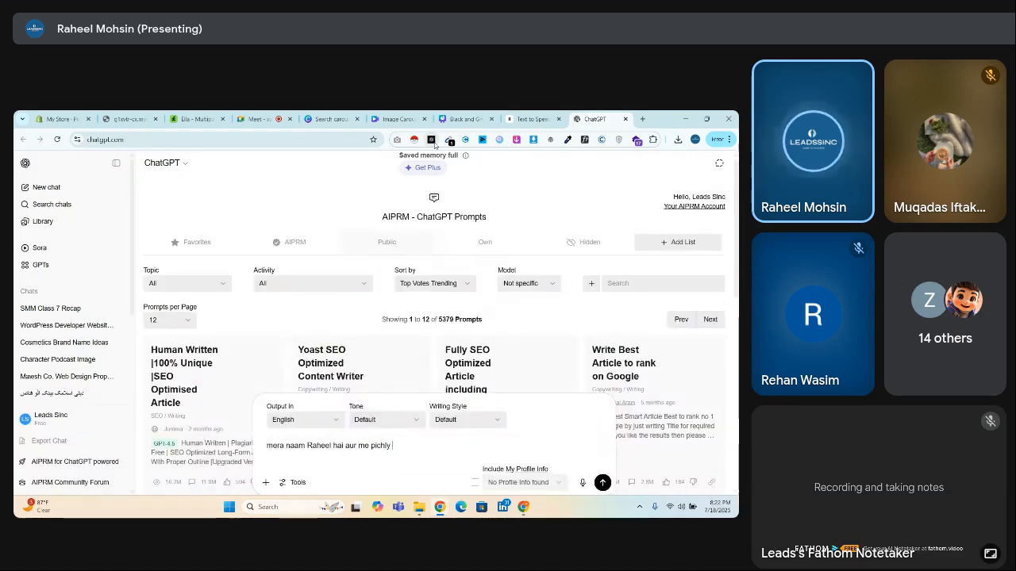
pyautogui.write('3 sal se s')
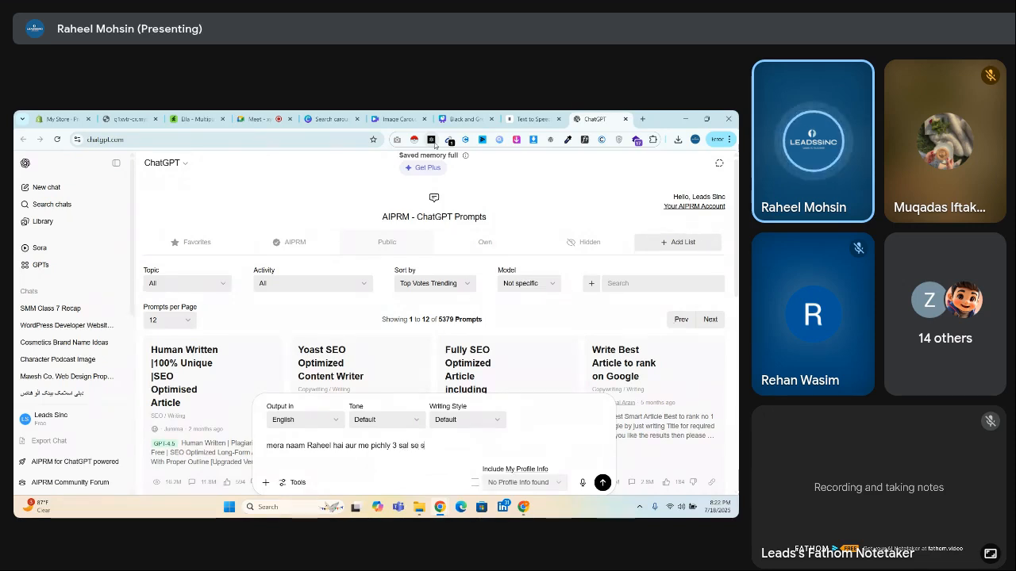
pyautogui.write('ocial media')
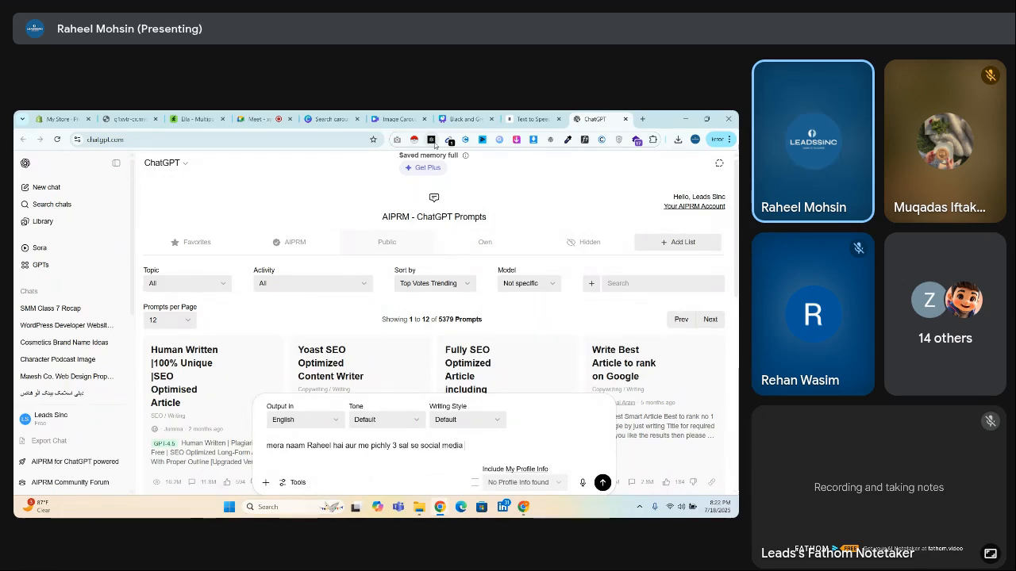
pyautogui.write(' marketing ki')
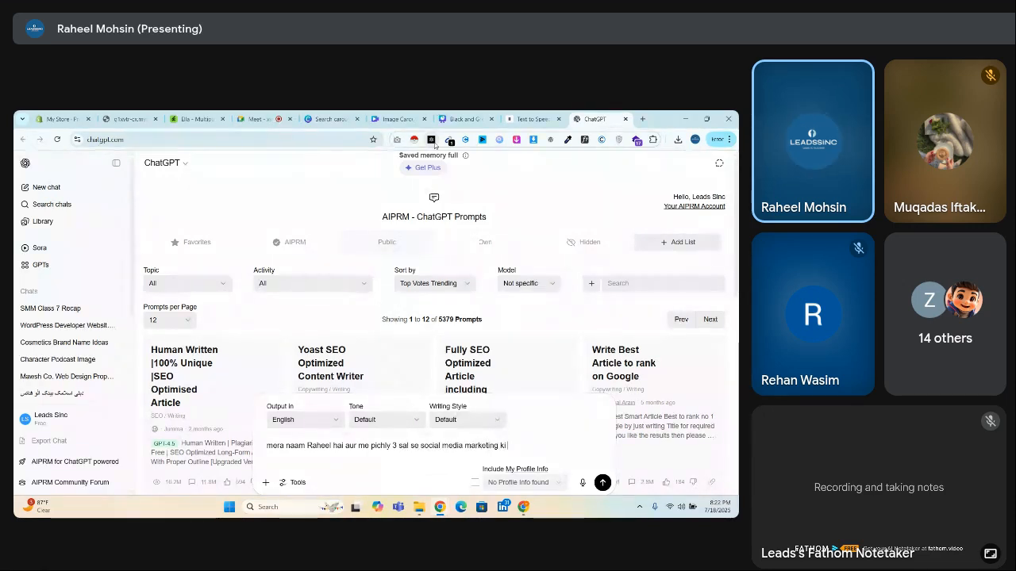
pyautogui.write(' services pro')
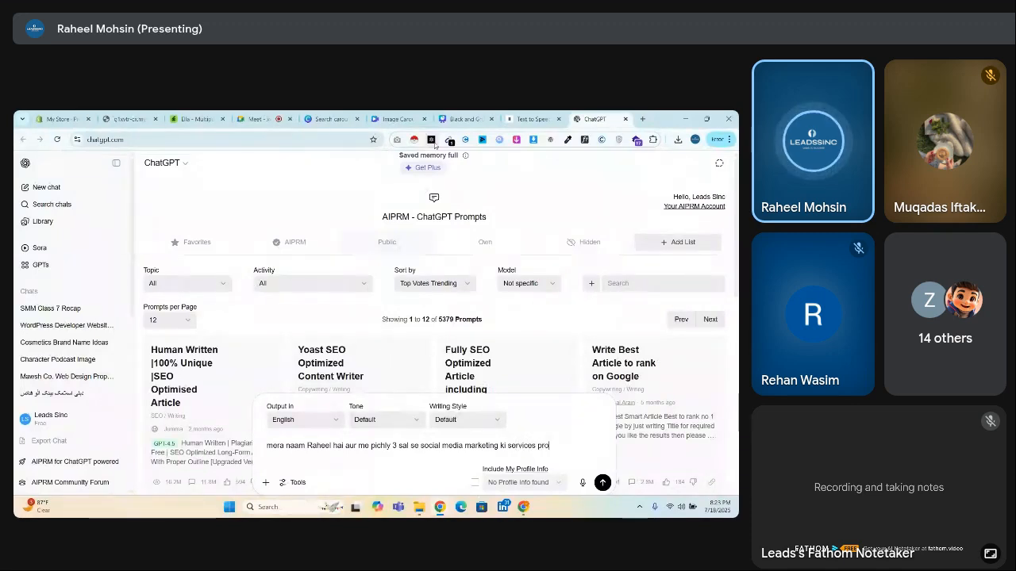
pyautogui.write('vide kr ')
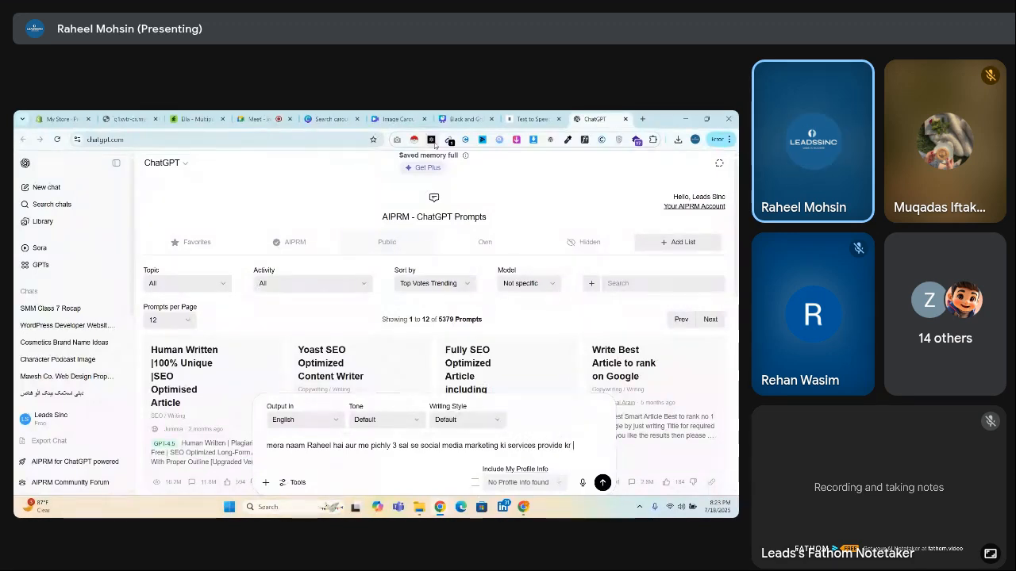
# Add "rha hun USA , UK aur UAE me ." to the prompt and request an engaging ad for approaching clothing brands there
pyautogui.write('rha hiun USA .')
pyautogui.write(' UK')
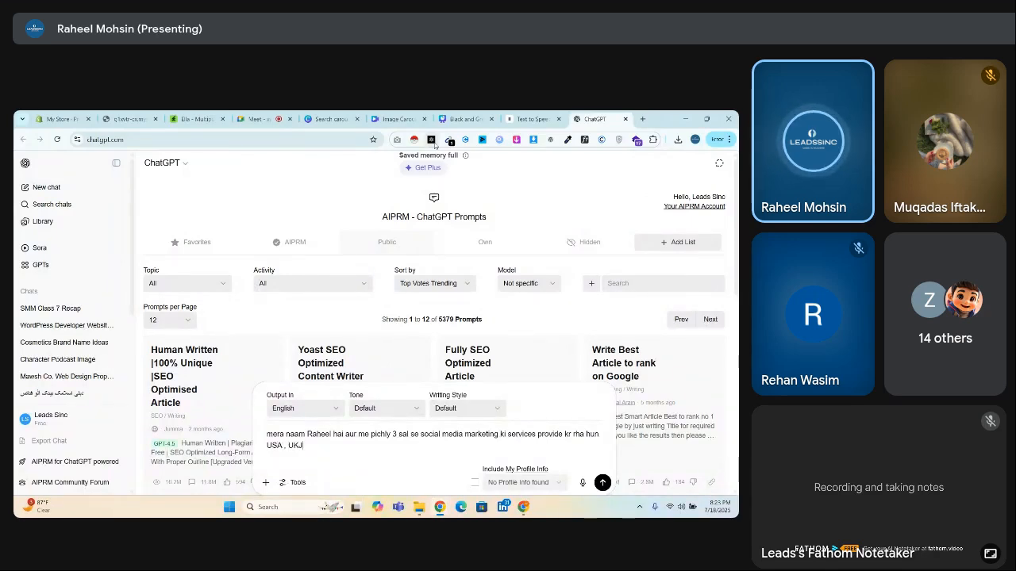
pyautogui.write(' aur ')
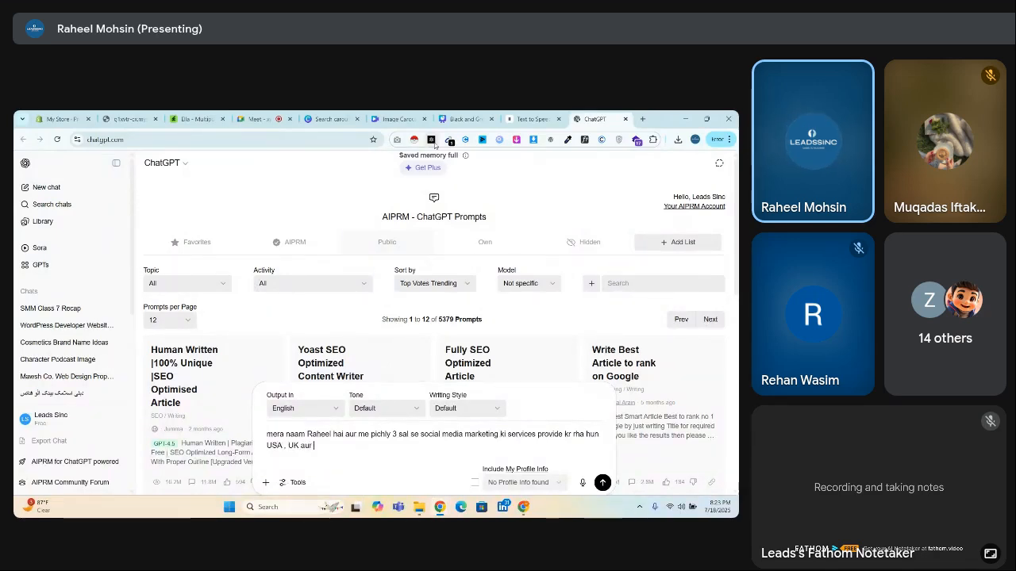
pyautogui.write('UAE me')
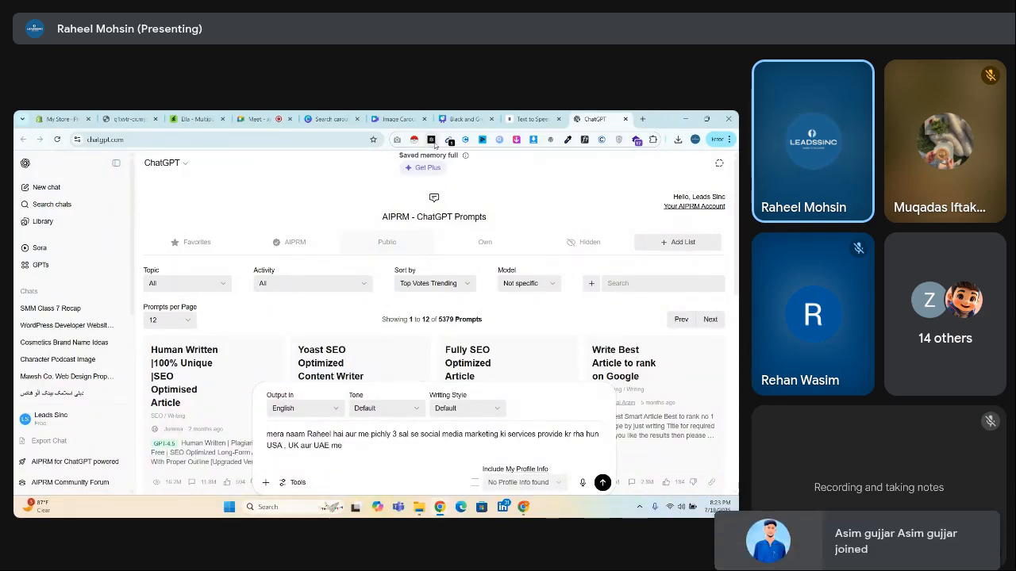
pyautogui.write(' . mjhe')
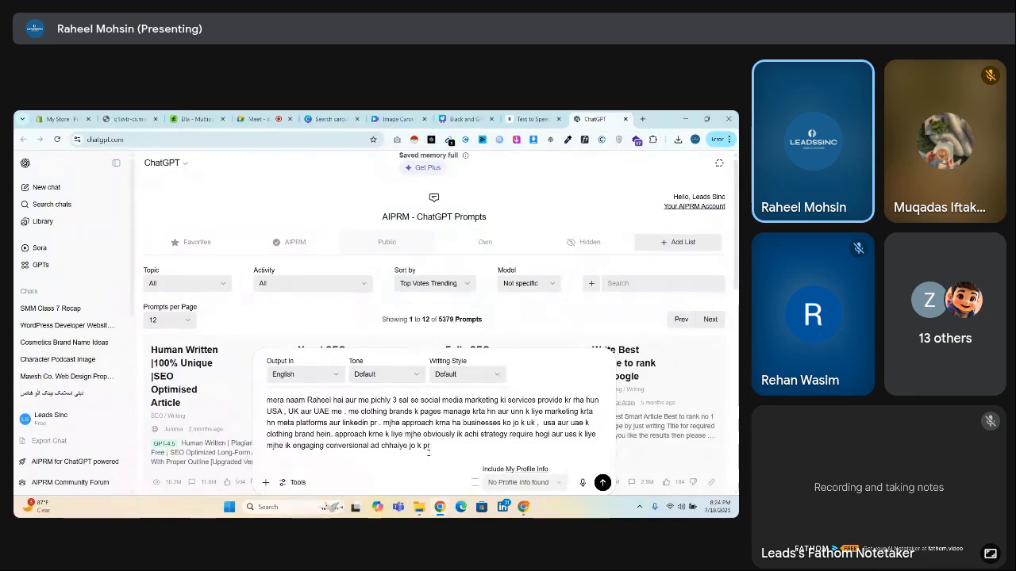
# Specify the ad's opening in the prompt with "jis k start me problem ko discuss kia gya ho"
pyautogui.write('obl')
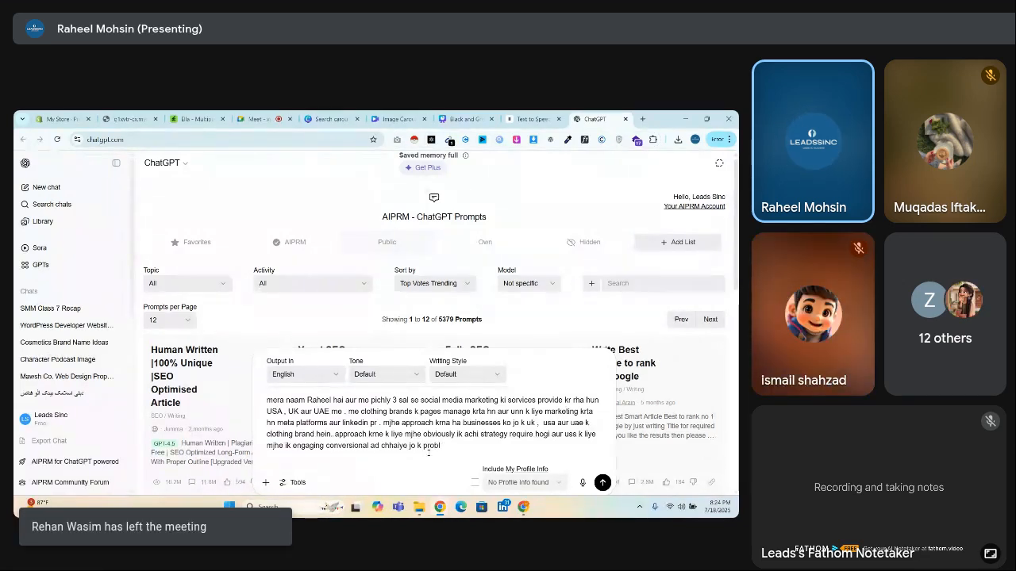
pyautogui.write('is k start me')
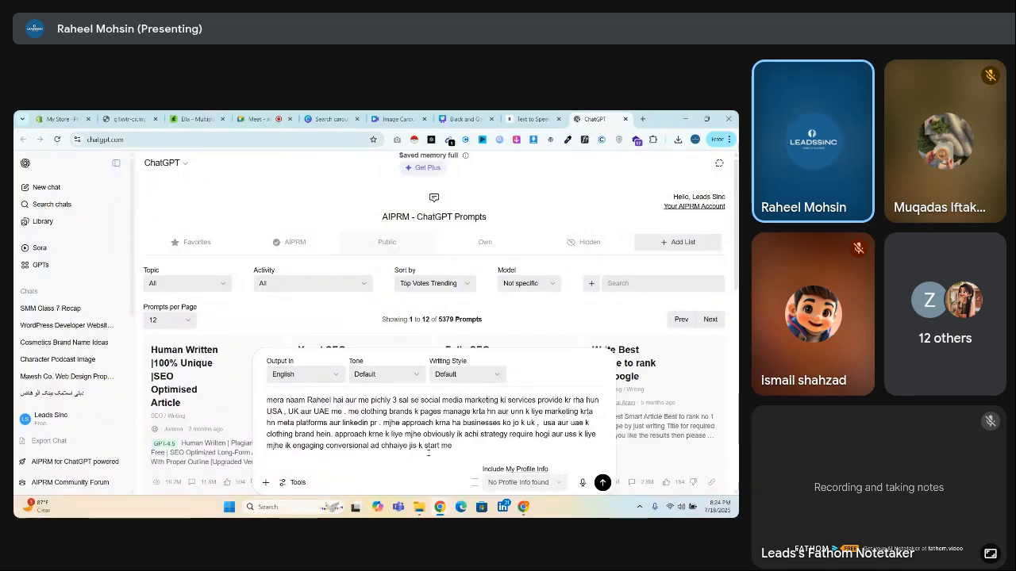
pyautogui.write(' vo')
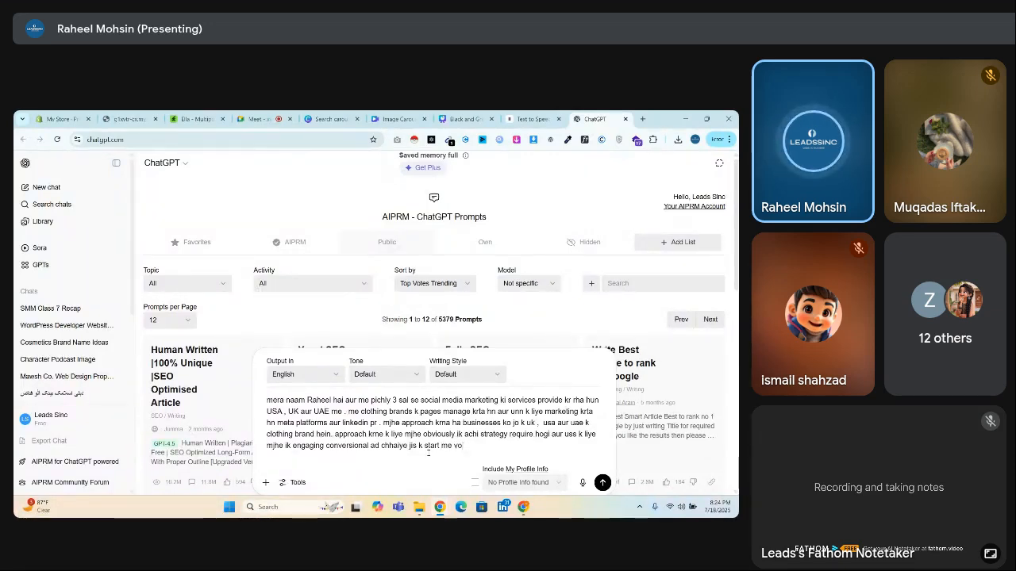
pyautogui.press('BackSpace')
pyautogui.press('BackSpace')
pyautogui.write('probl')
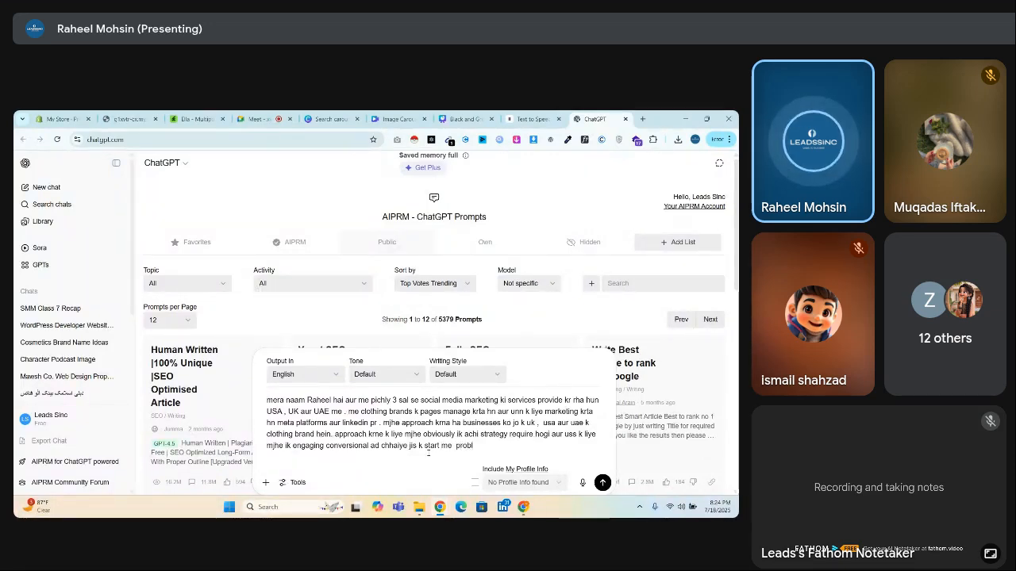
pyautogui.write('em ko disuc')
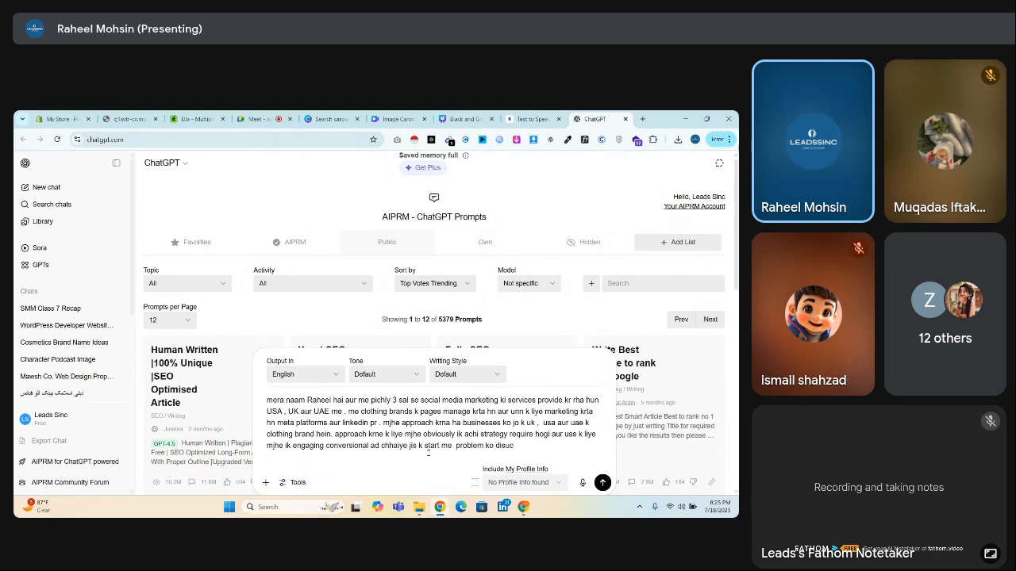
pyautogui.press('BackSpace')
pyautogui.press('BackSpace')
pyautogui.write('cuss')
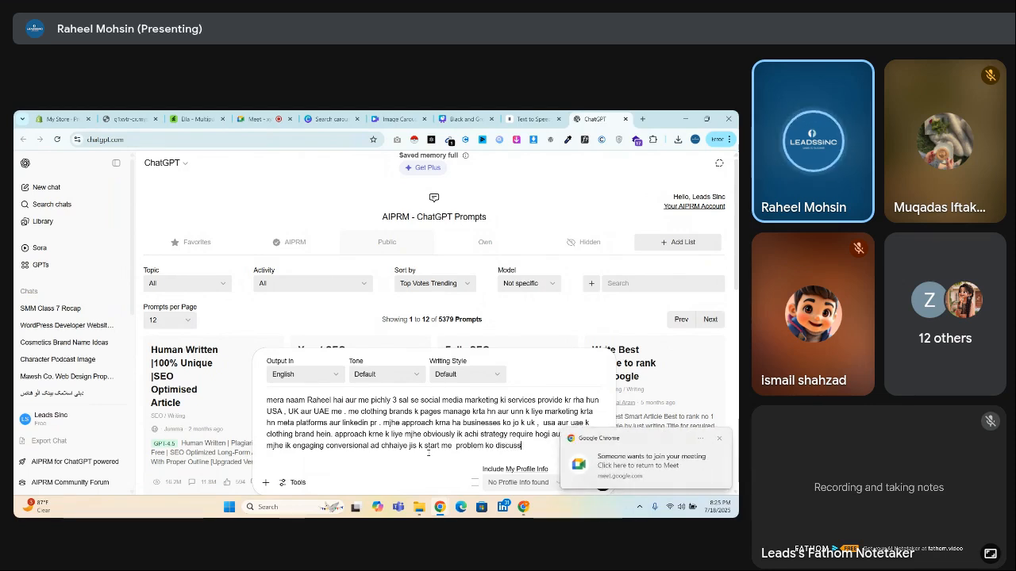
pyautogui.write(' kia gya h')
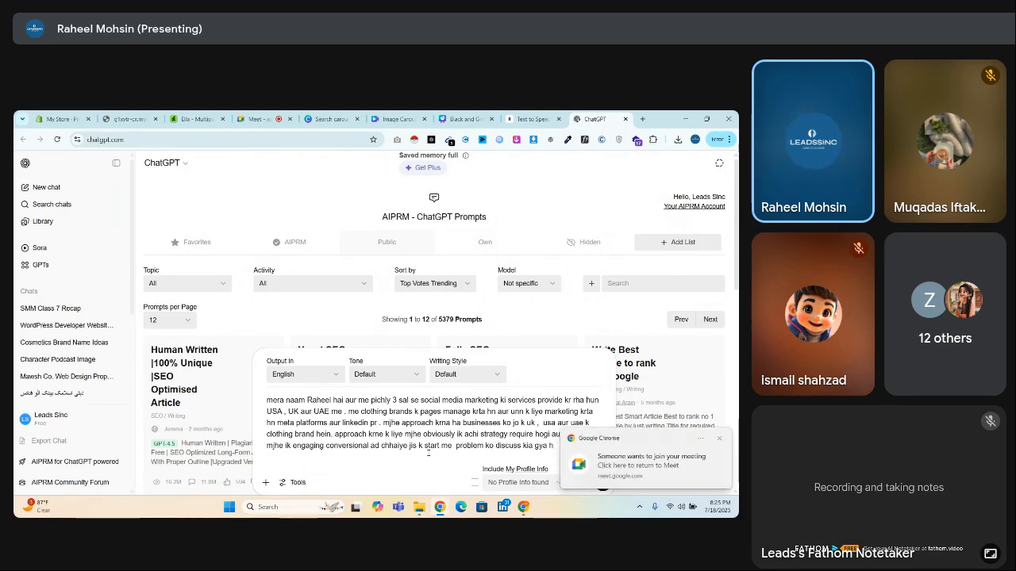
pyautogui.write('o .')
# Return to the Google Meet call and admit the person waiting to join from the participant list
pyautogui.click(266, 118)
pyautogui.click(512, 416)
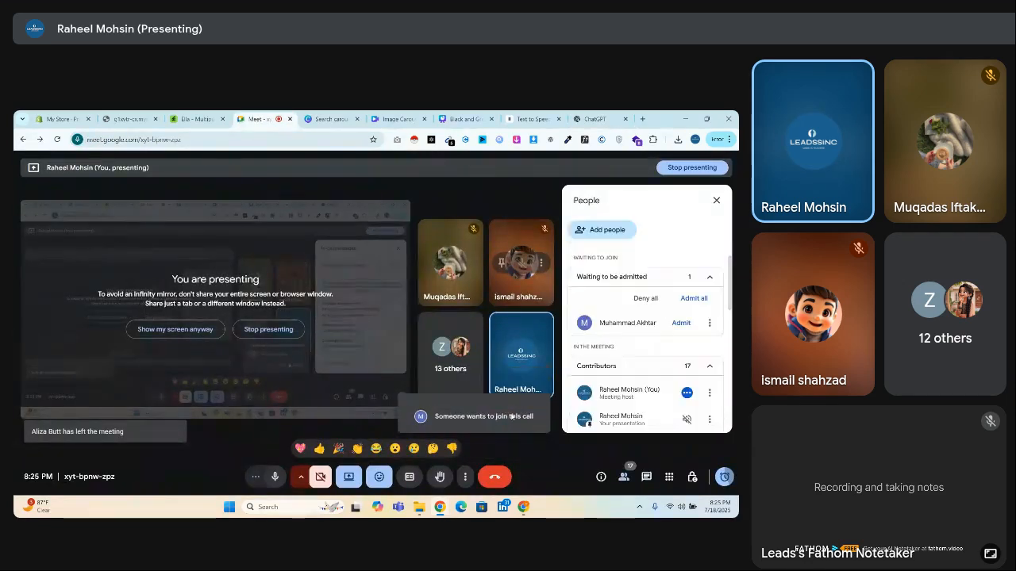
pyautogui.click(681, 322)
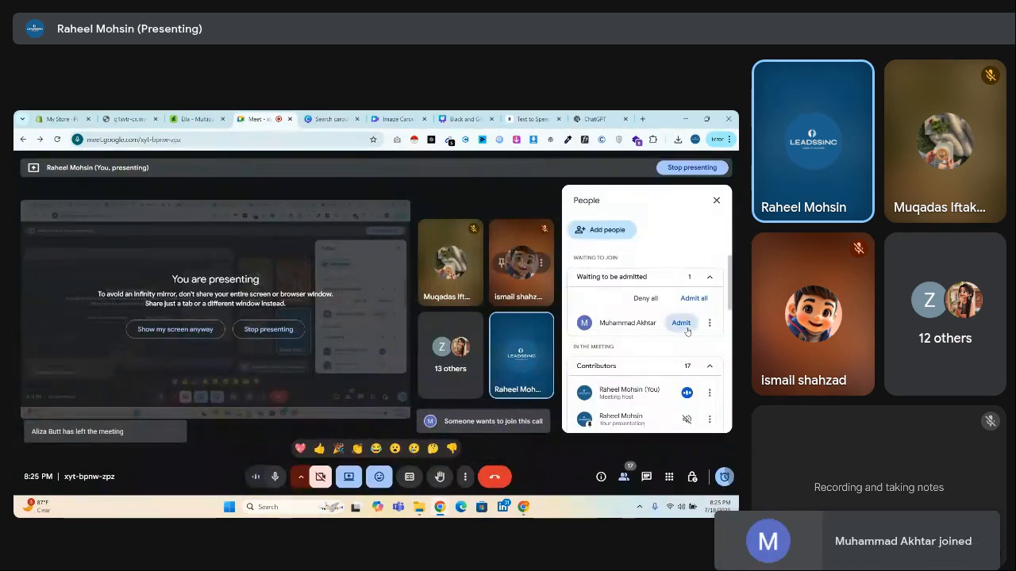
# Return to the ChatGPT prompt and continue it with "then", the presenter's full name, and "yani me kse"
pyautogui.click(597, 118)
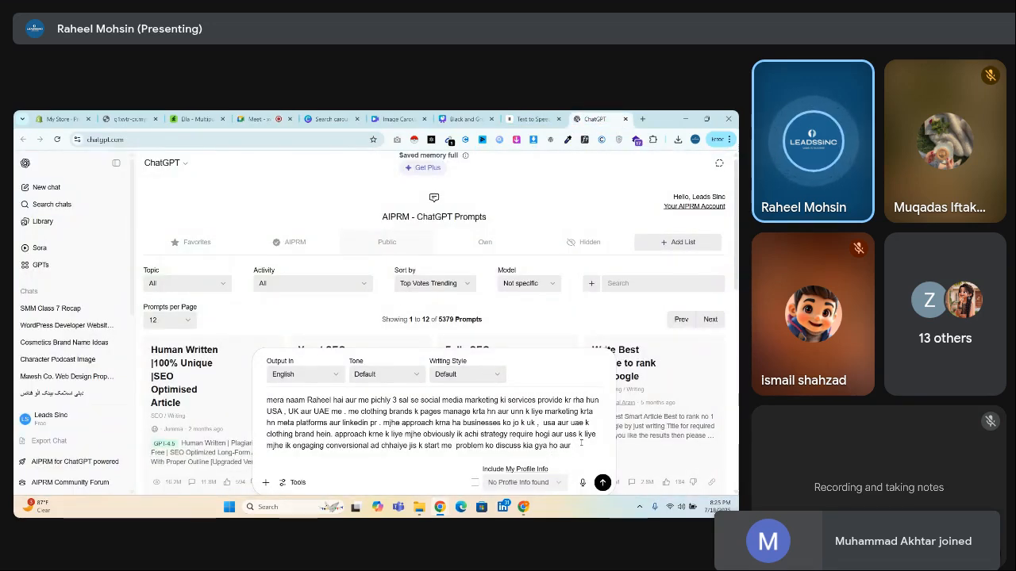
pyautogui.write('ta hn me')
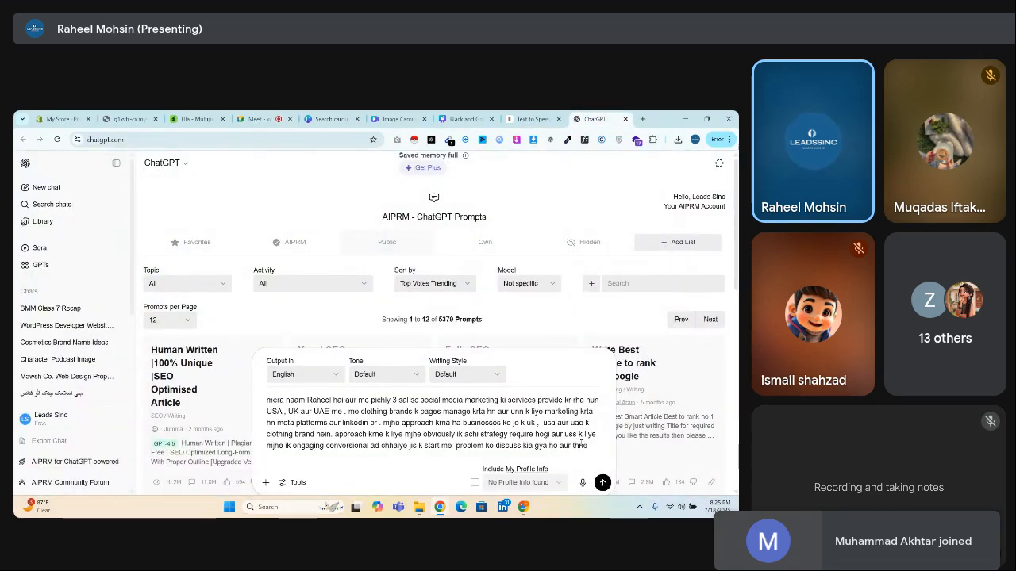
pyautogui.press('BackSpace')
pyautogui.press('BackSpace')
pyautogui.write('en')
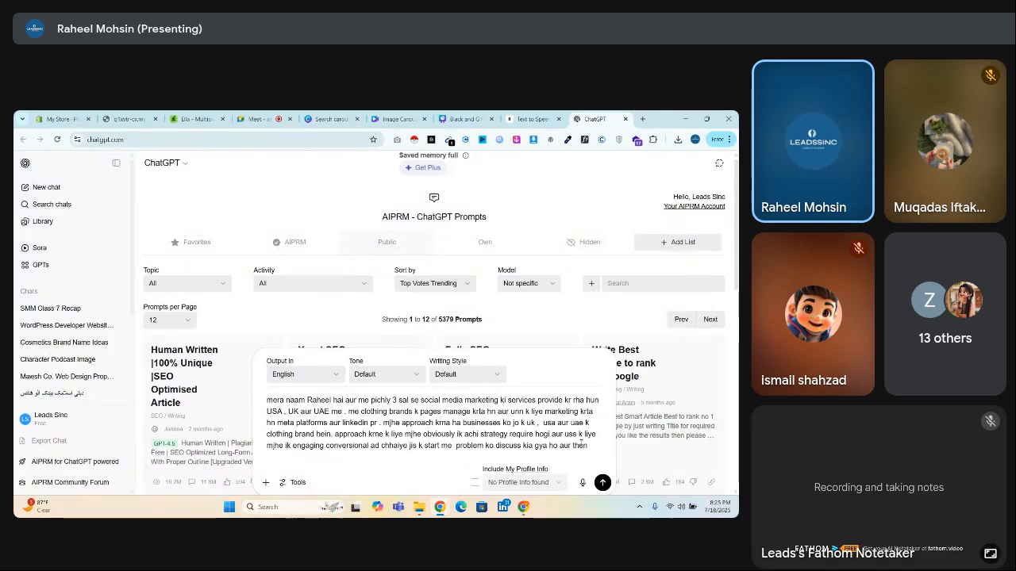
pyautogui.write(' Raheel mohs')
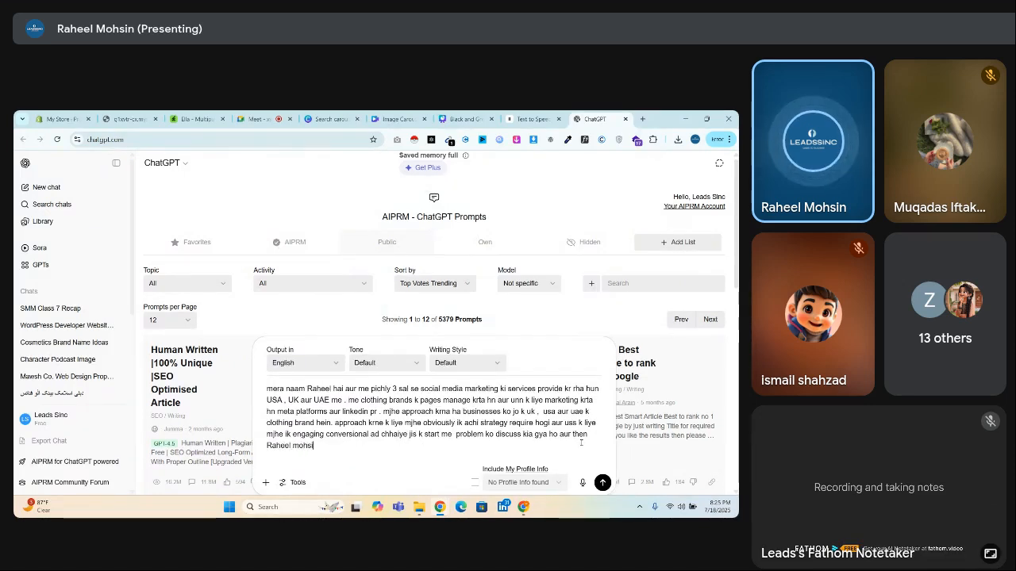
pyautogui.write('in yani me kse')
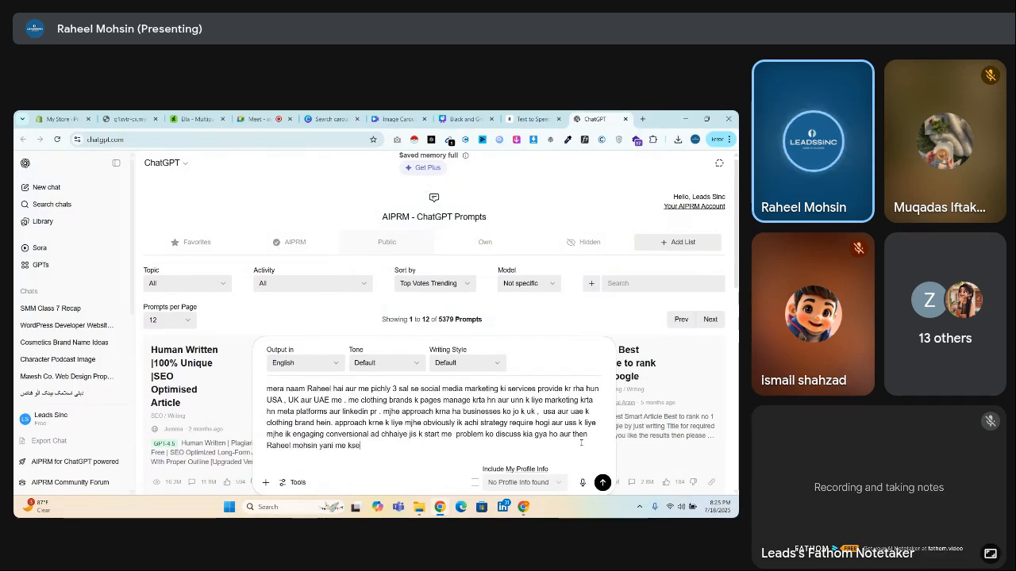
# Ask in the prompt for the ad to explain the presenter's help, adding "help kr skta hn ye define ho aur"
pyautogui.write(' hel')
pyautogui.press('BackSpace')
pyautogui.press('BackSpace')
pyautogui.press('BackSpace')
pyautogui.write('kr skta hn ..')
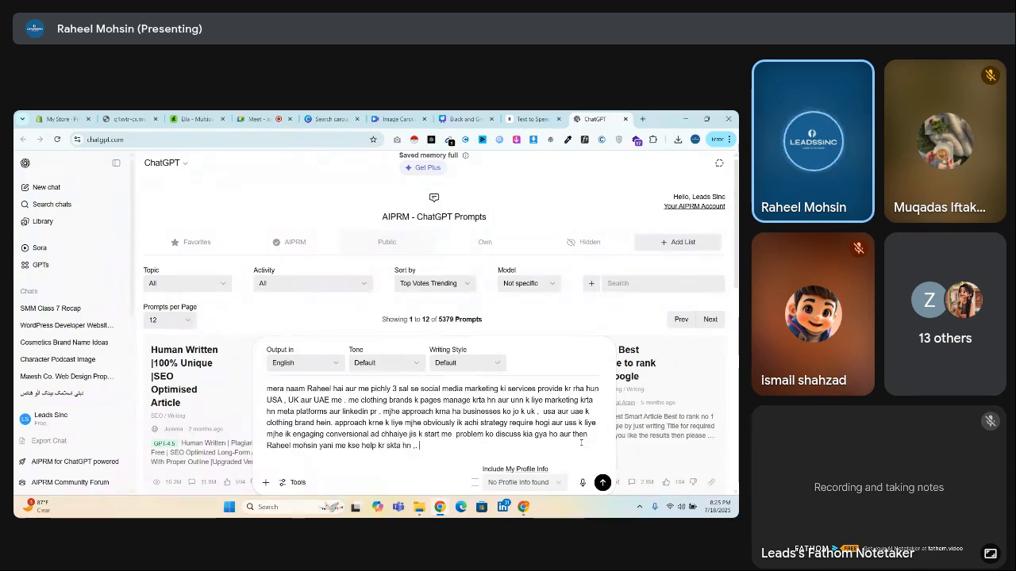
pyautogui.press('BackSpace')
pyautogui.press('BackSpace')
pyautogui.write('ye define ho aur')
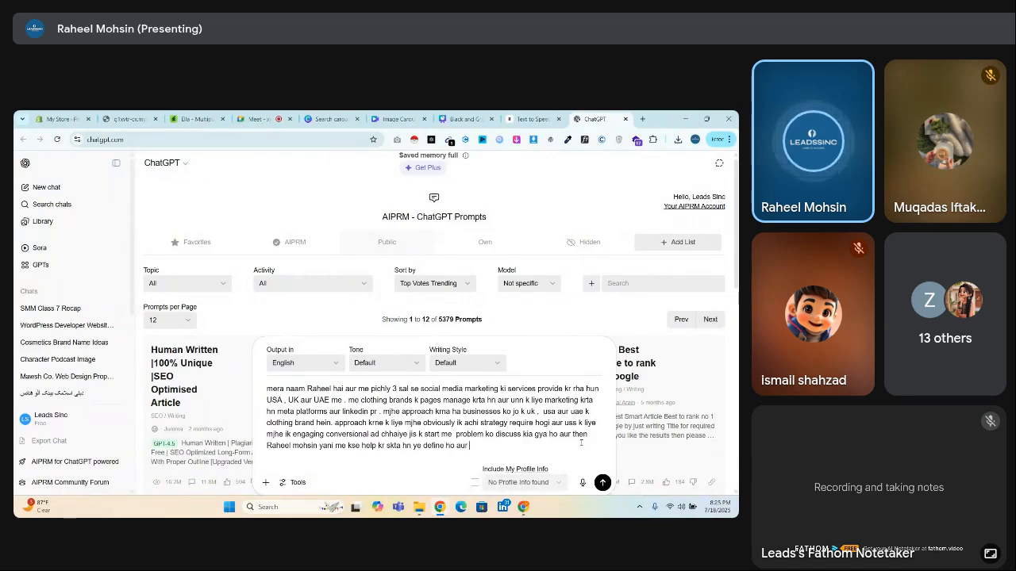
# Request a closing call to action in the prompt with "at last ik call to action ho jis"
pyautogui.press('BackSpace')
pyautogui.press('BackSpace')
pyautogui.write('at la')
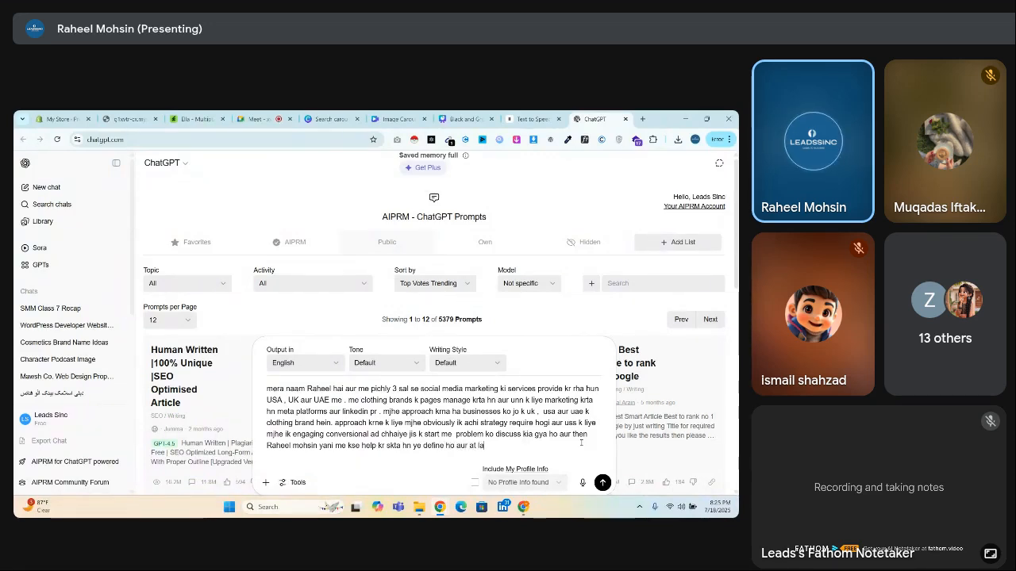
pyautogui.write('st ik ca')
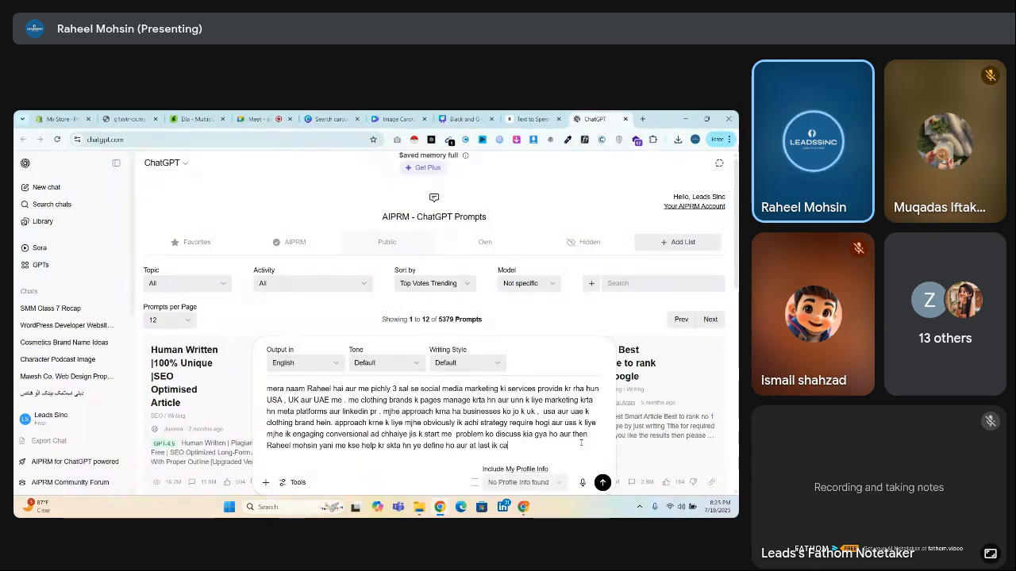
pyautogui.write('ll to actio')
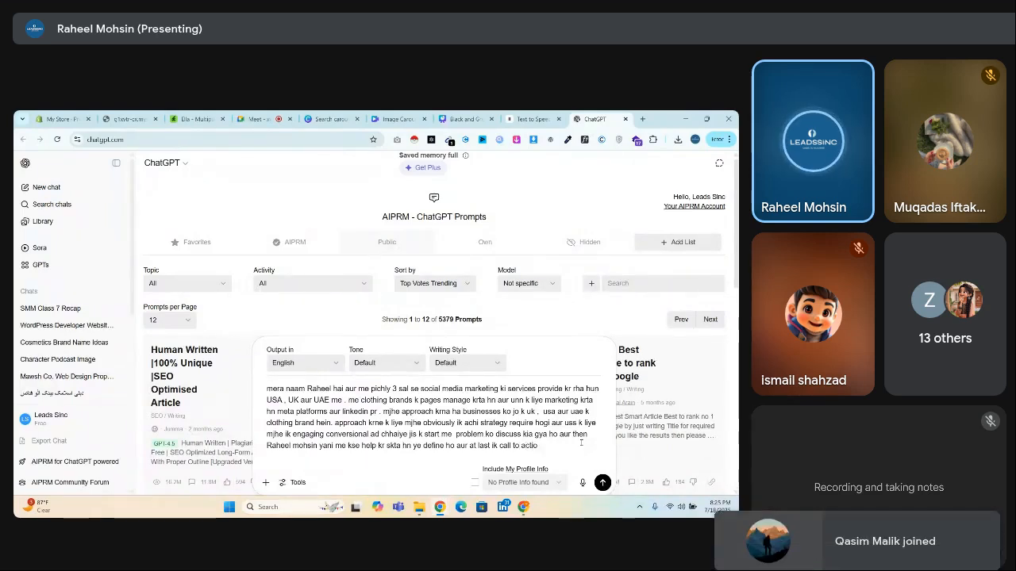
pyautogui.write('n ho jis s')
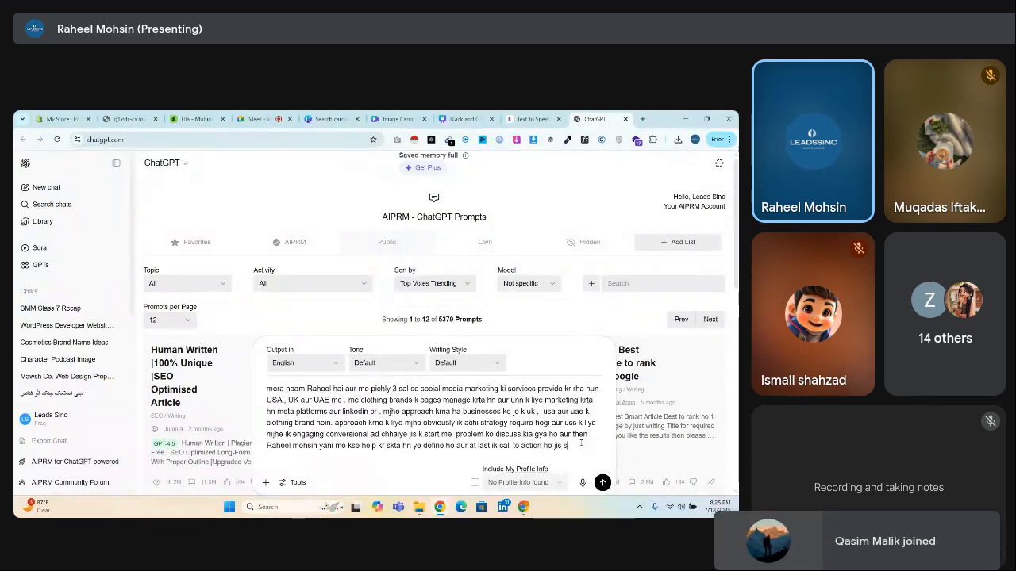
# State the call to action's purpose in the prompt as "se Log ad pr lazmi click kren aur mjhse rabta kren ."
pyautogui.write('e Log')
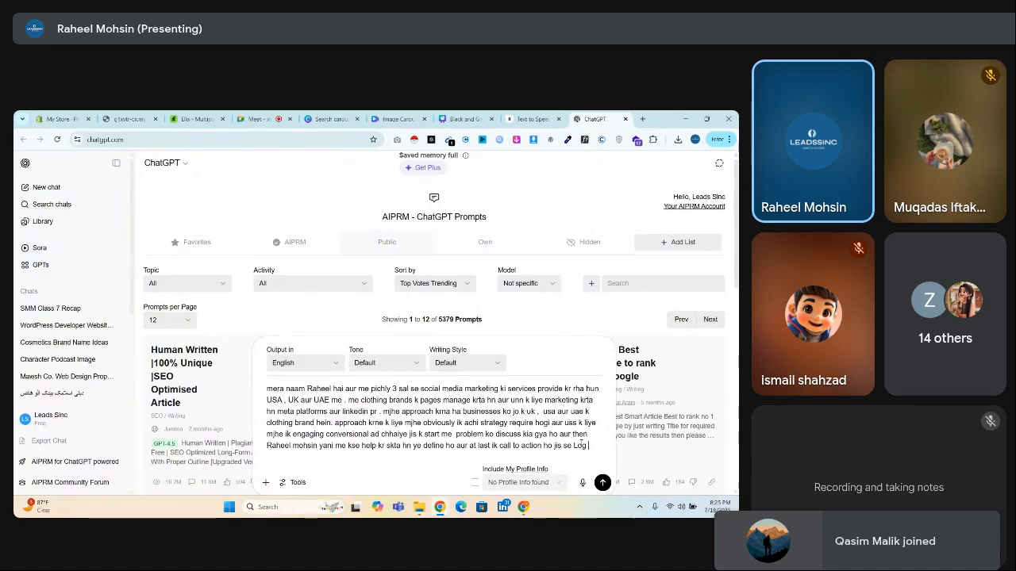
pyautogui.write(' ad pr')
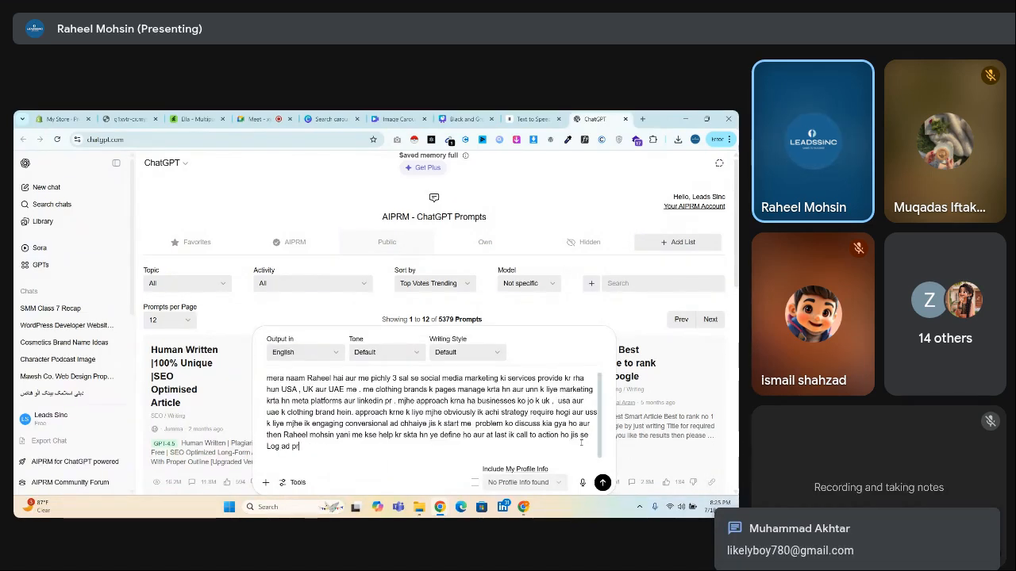
pyautogui.write(' lazmi')
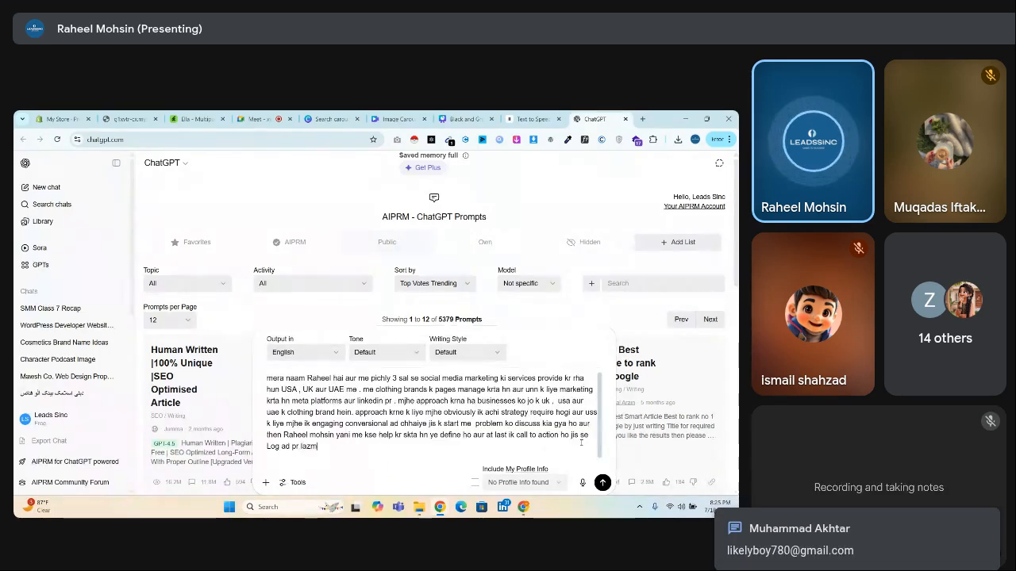
pyautogui.write(' c')
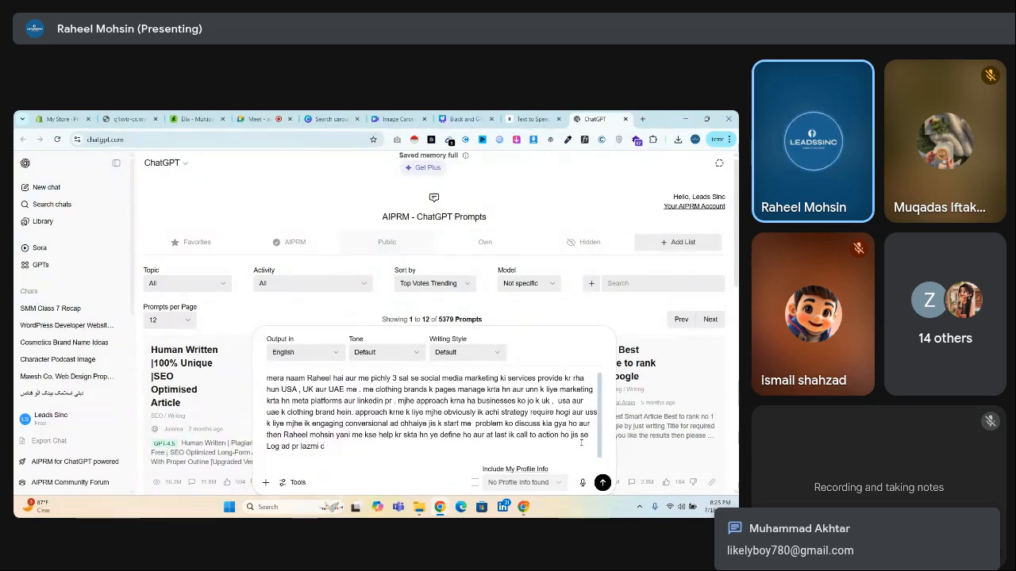
pyautogui.write('lick kren a')
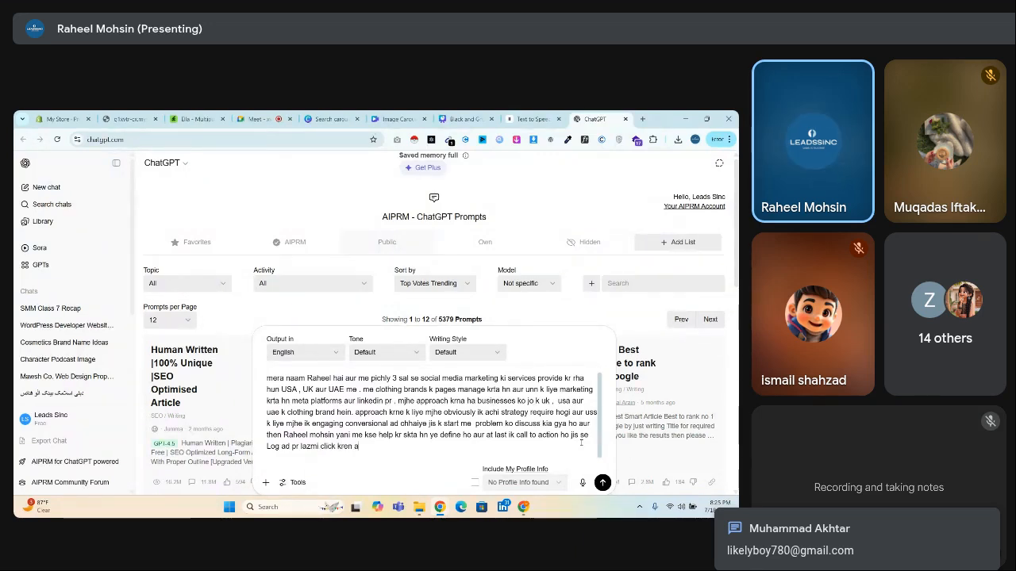
pyautogui.write('ur mj')
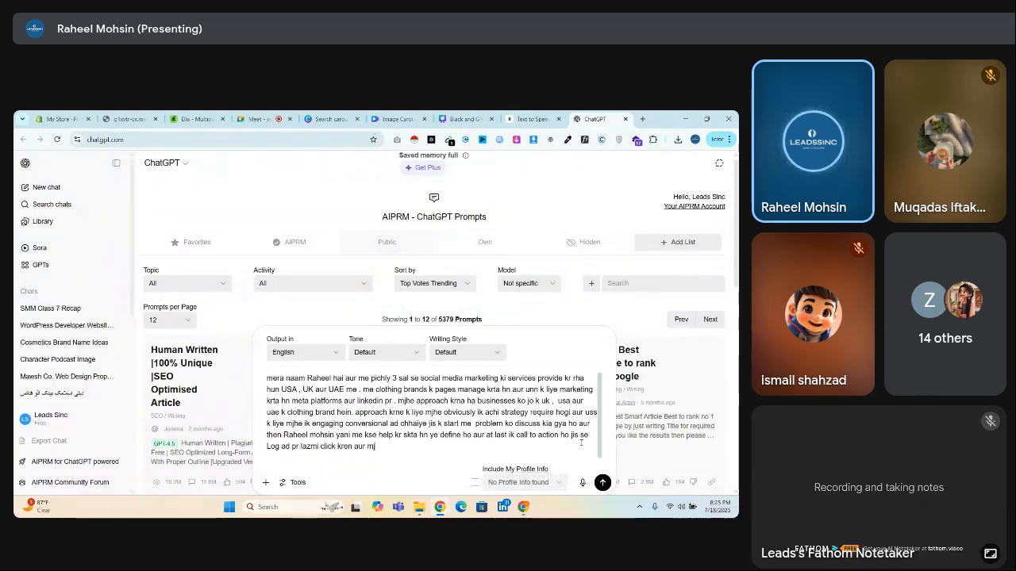
pyautogui.write('hse rab')
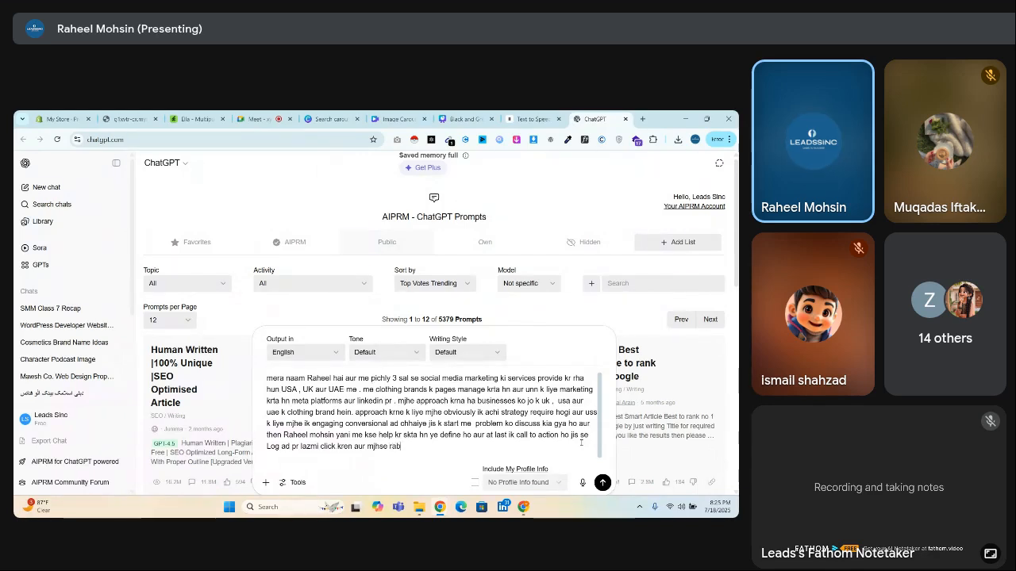
pyautogui.write('ta kren . mera U')
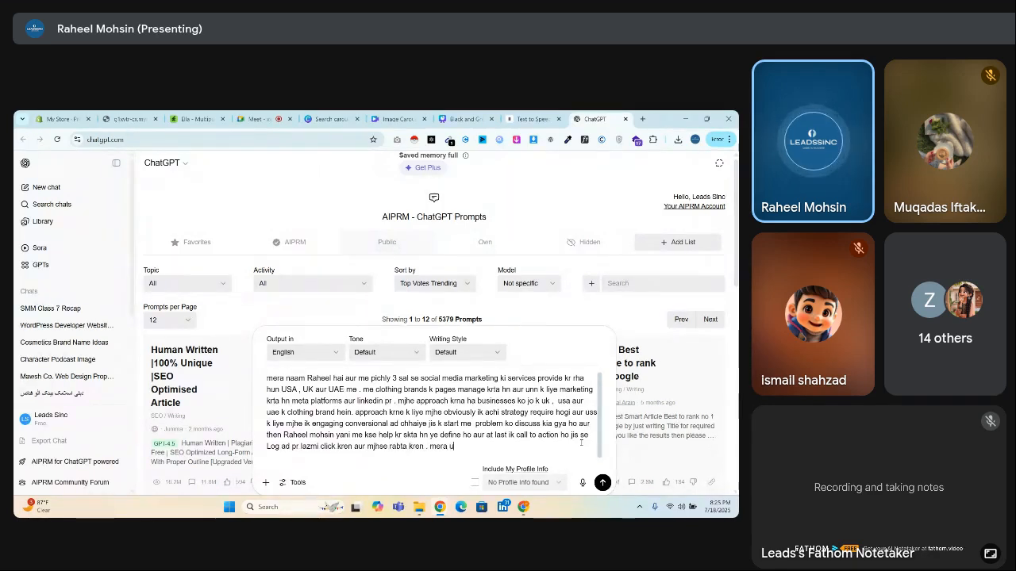
# Describe the selling point with "USP ha k me already sales bhra chuka hn aur mre pas portfolio mojood ha aur me"
pyautogui.write('SP ha k')
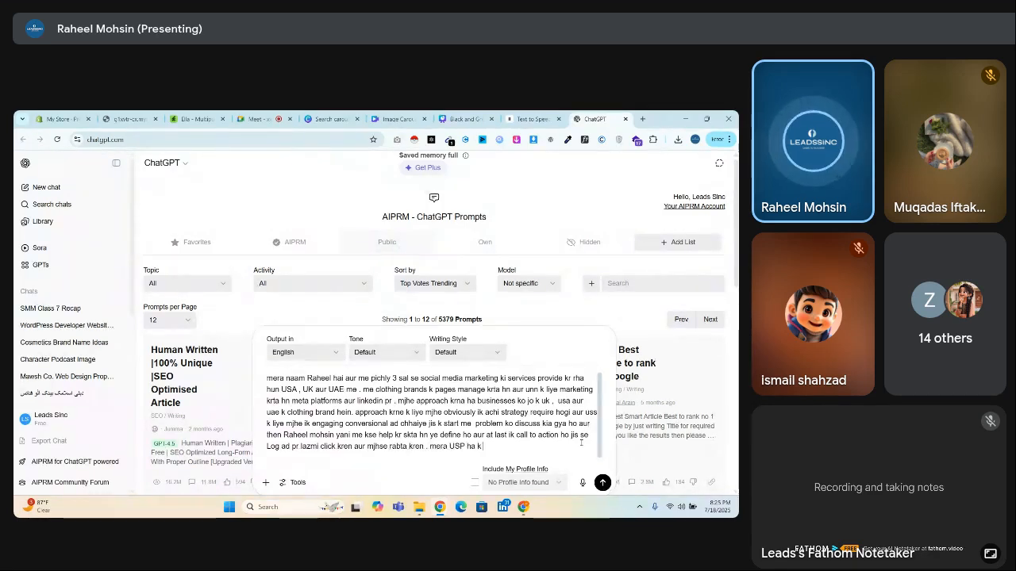
pyautogui.write(' me alread')
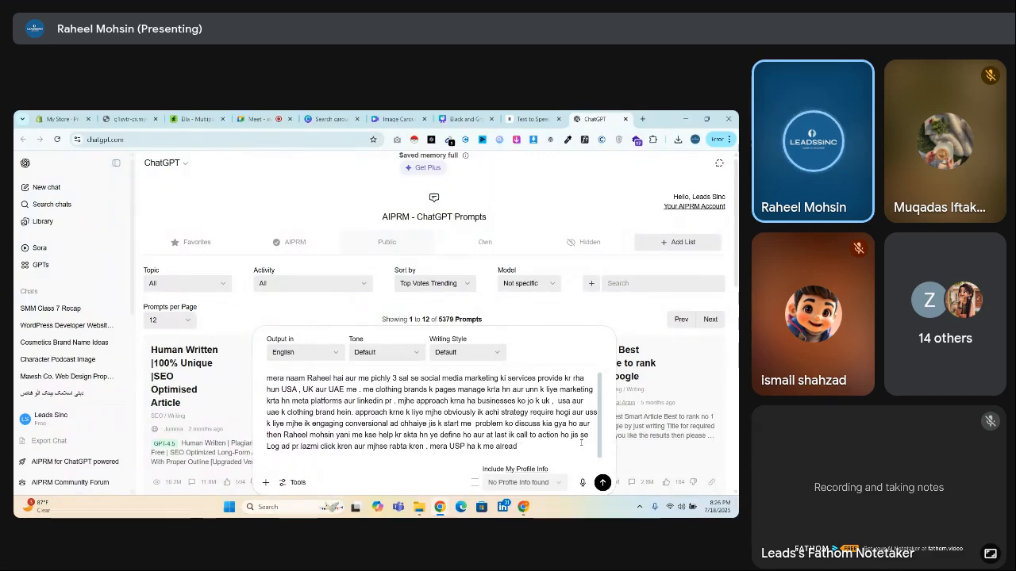
pyautogui.write('y sales bhra')
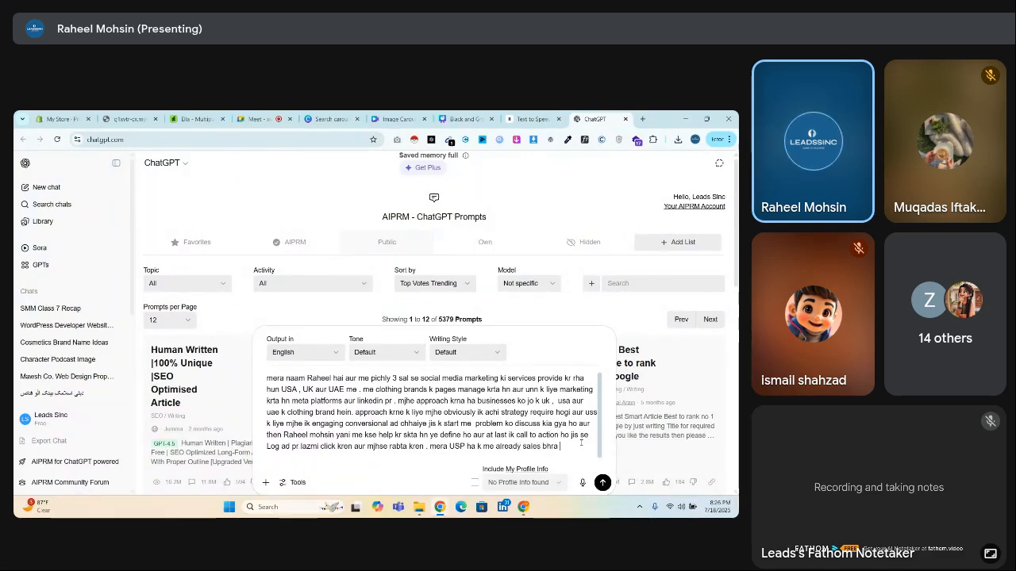
pyautogui.write(' chuka ')
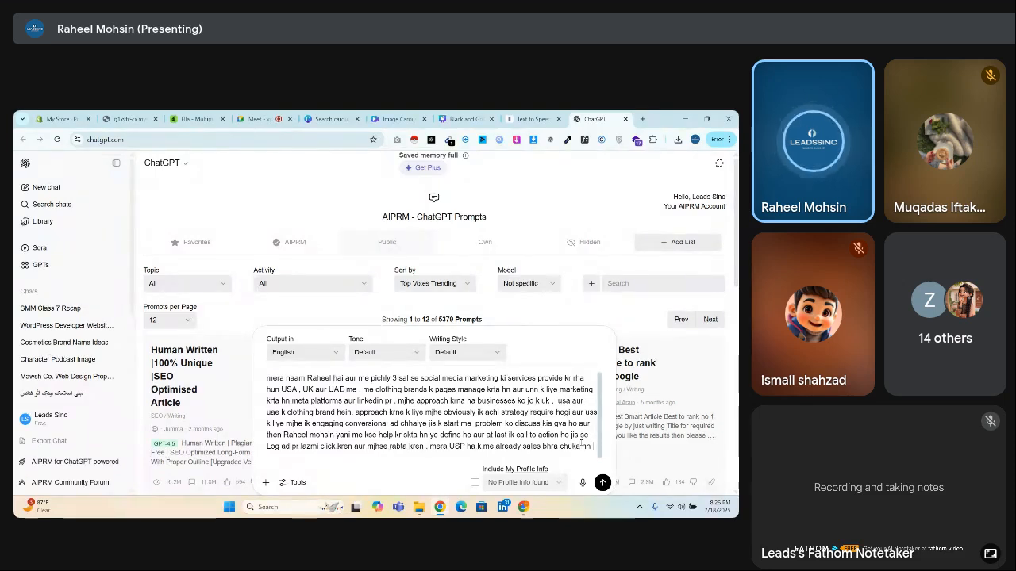
pyautogui.write('hn aur mre pas')
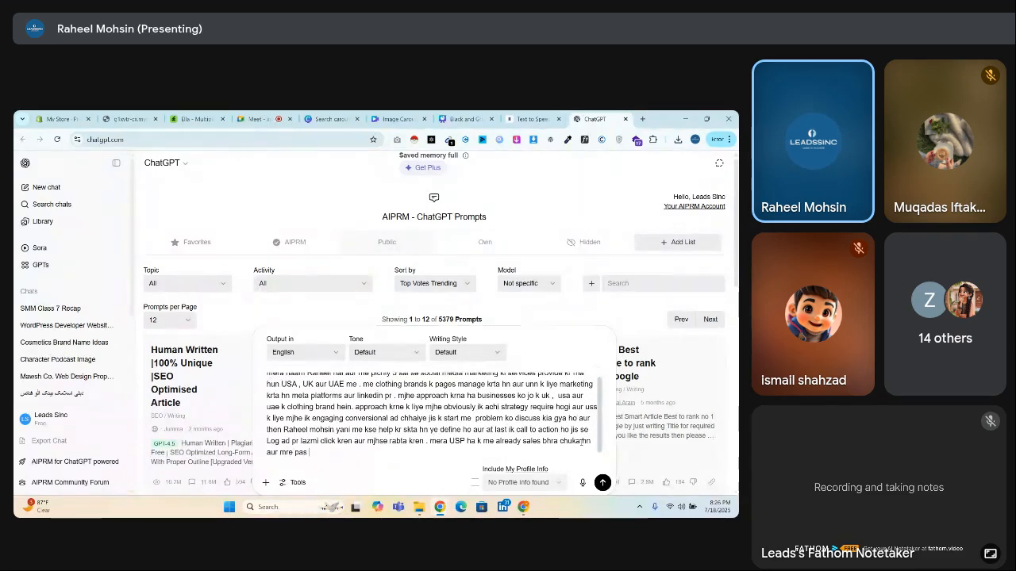
pyautogui.write(' portfolio mo')
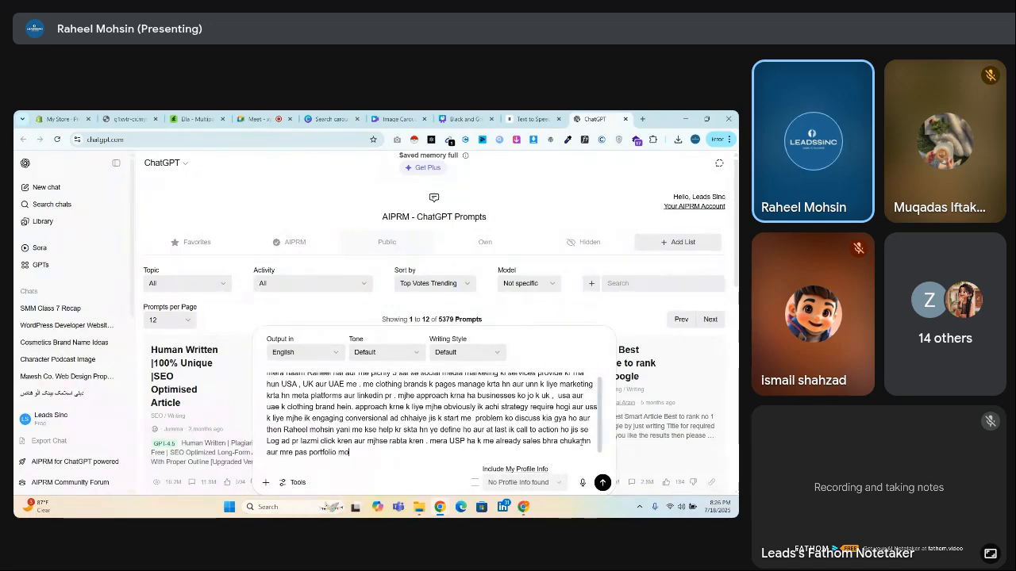
pyautogui.write('jood ha aur me ')
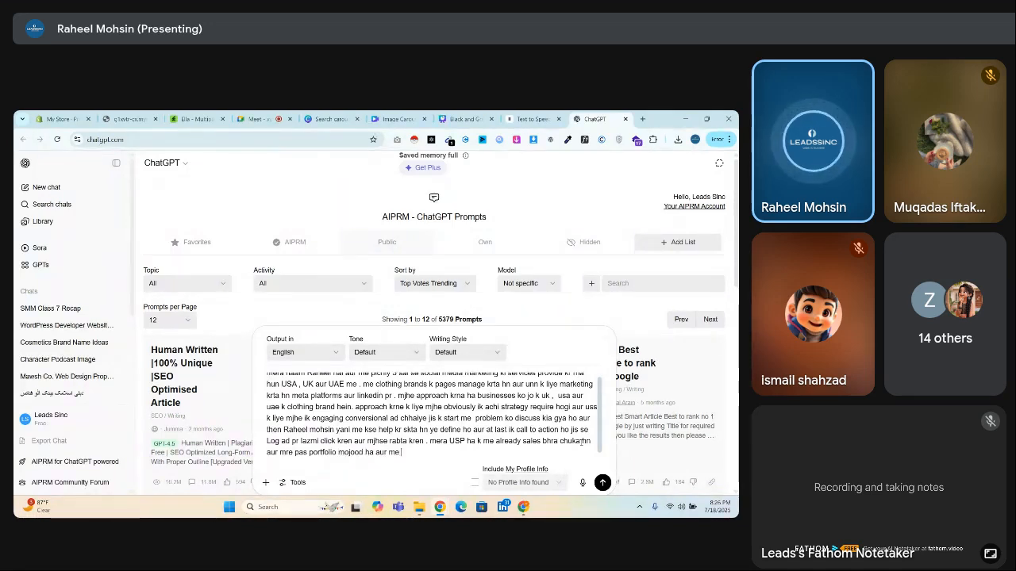
# Extend the selling point in the prompt with "unique marketing strategies k"
pyautogui.write('unique stra')
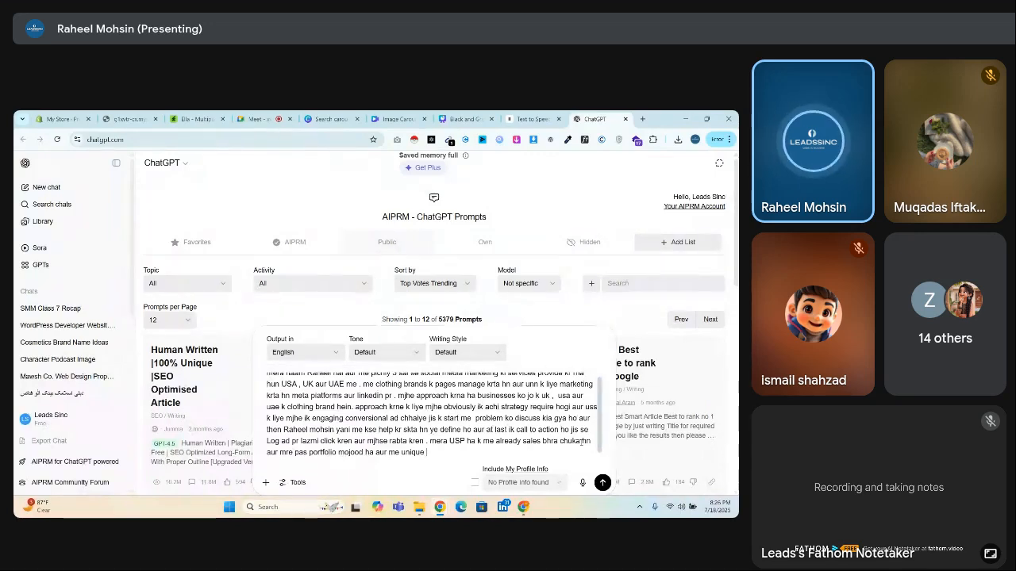
pyautogui.press('BackSpace')
pyautogui.press('BackSpace')
pyautogui.press('BackSpace')
pyautogui.press('BackSpace')
pyautogui.write('marketing str')
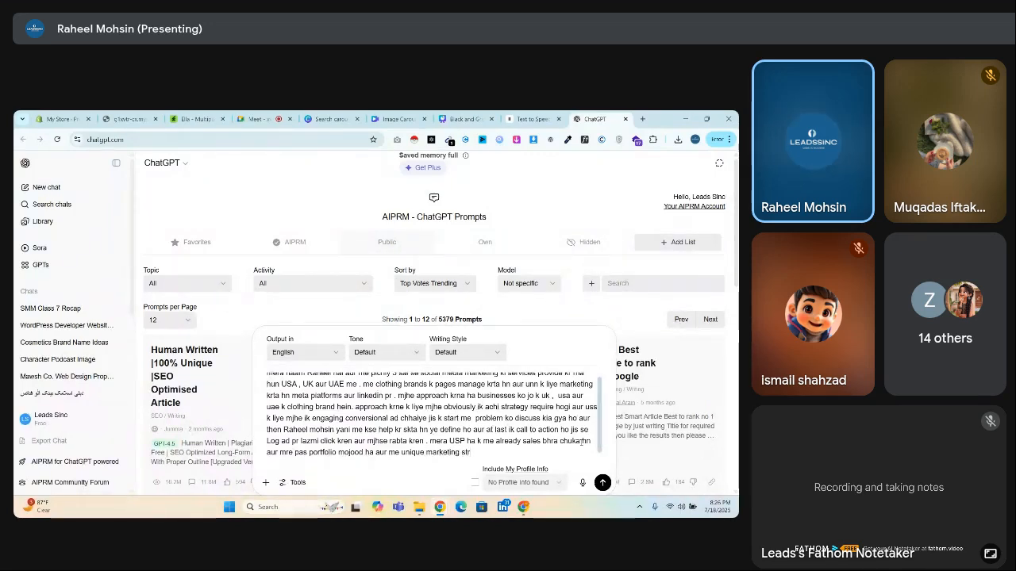
pyautogui.write('age')
pyautogui.write('egies k')
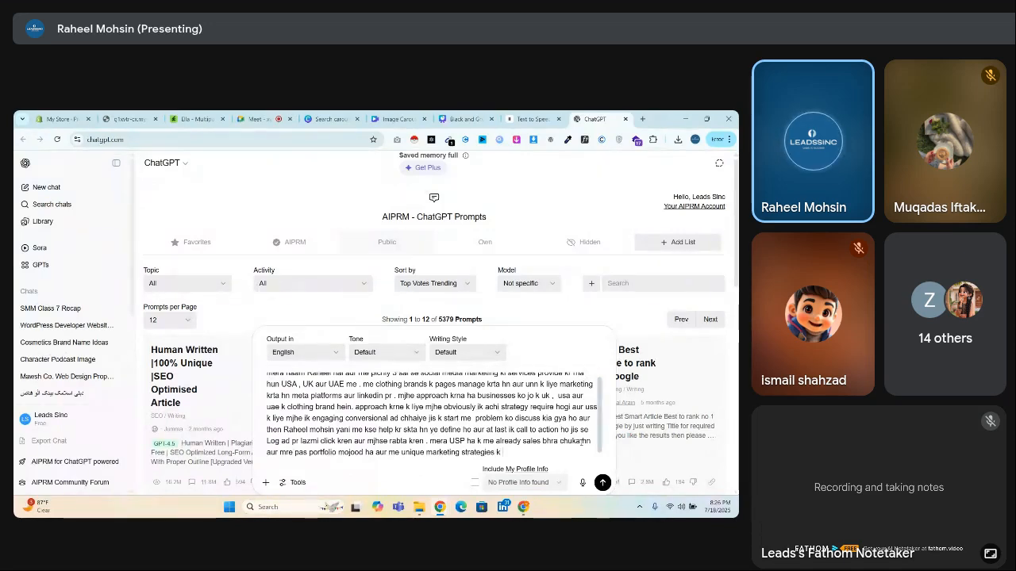
# Complete the selling point with "through business ko scale kr skta hn ..." and request the script with "mjhe voiceover likh dein"
pyautogui.write(' through busi')
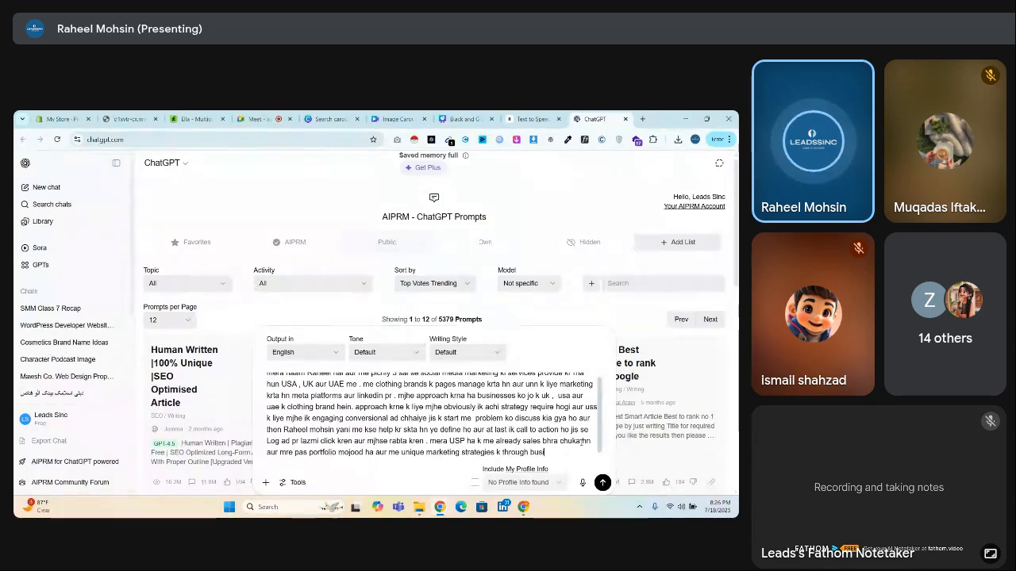
pyautogui.write('ness o')
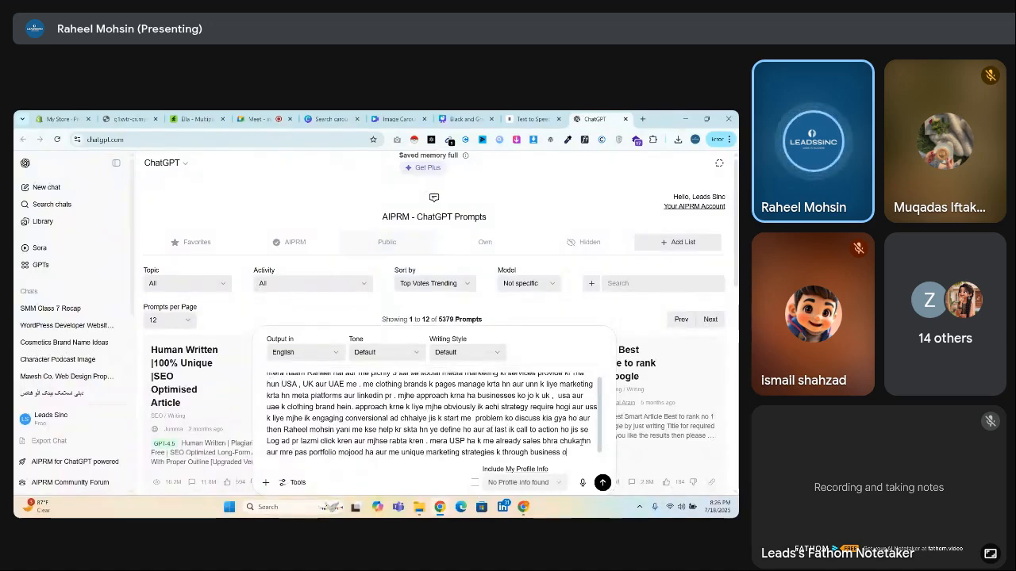
pyautogui.write('o scale kr skta h')
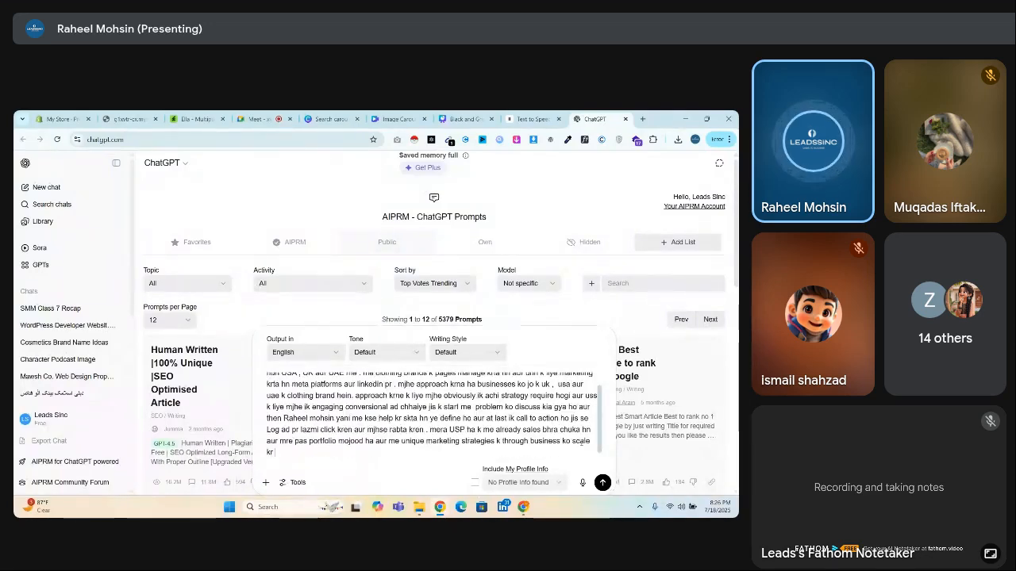
pyautogui.write('n ...')
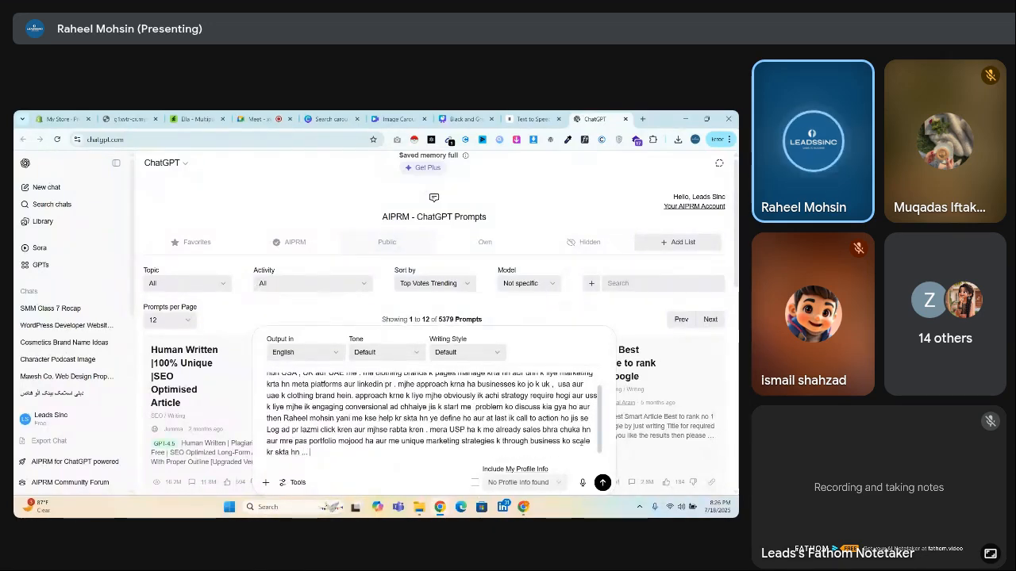
pyautogui.write(' mjhe voiceov')
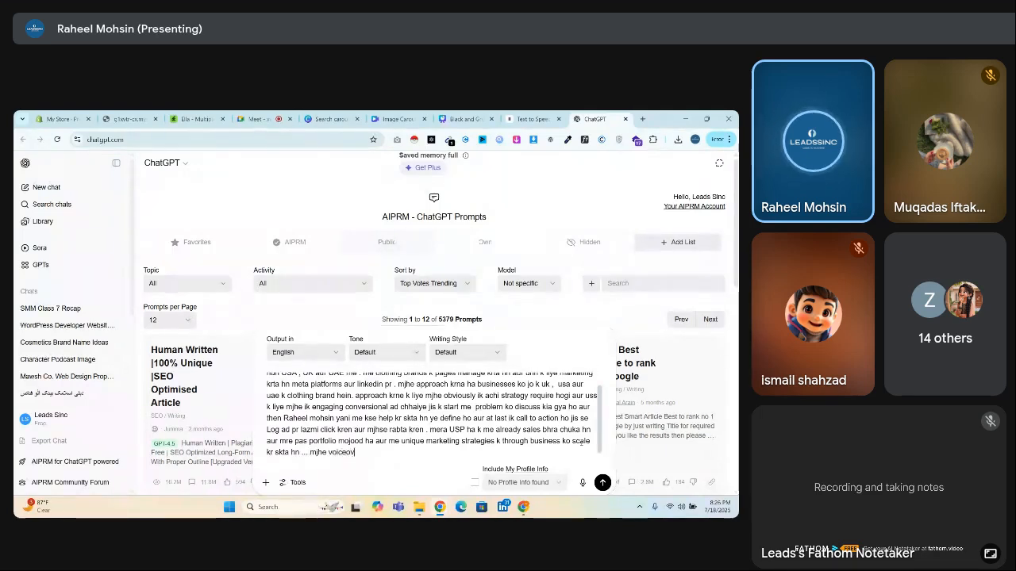
pyautogui.write('er likh dein ')
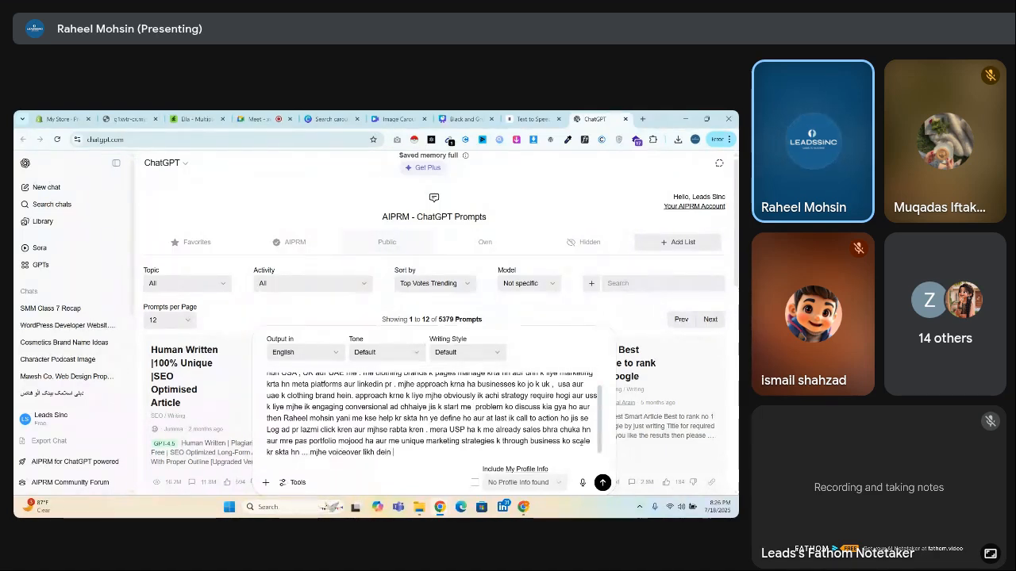
# Finish the prompt with "jo boht zyada bri bhi na ho aur to the point ho" and submit it to generate the voiceover script
pyautogui.write('jo ex')
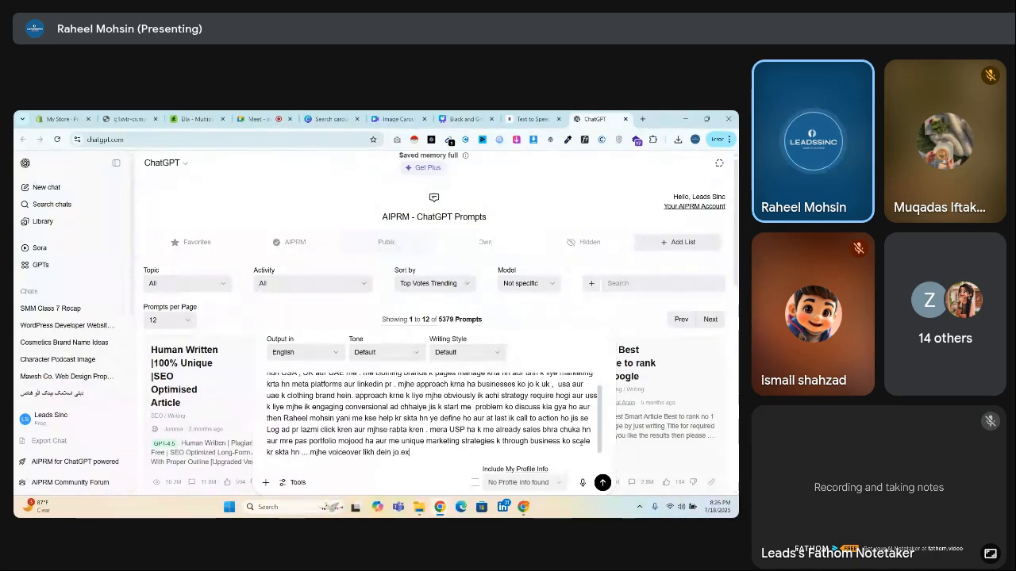
pyautogui.press('BackSpace')
pyautogui.press('BackSpace')
pyautogui.write('boht z')
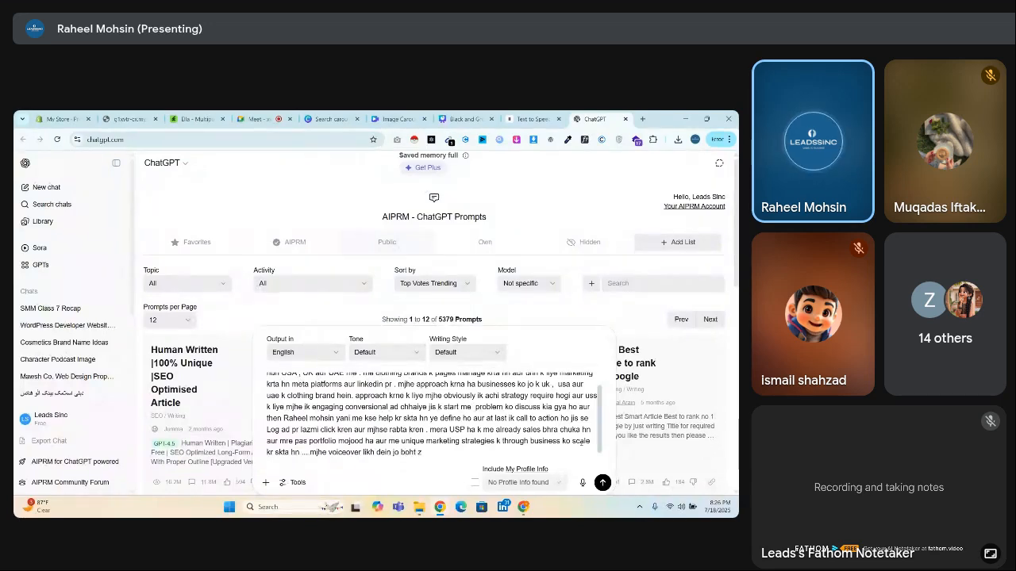
pyautogui.write('yada bn')
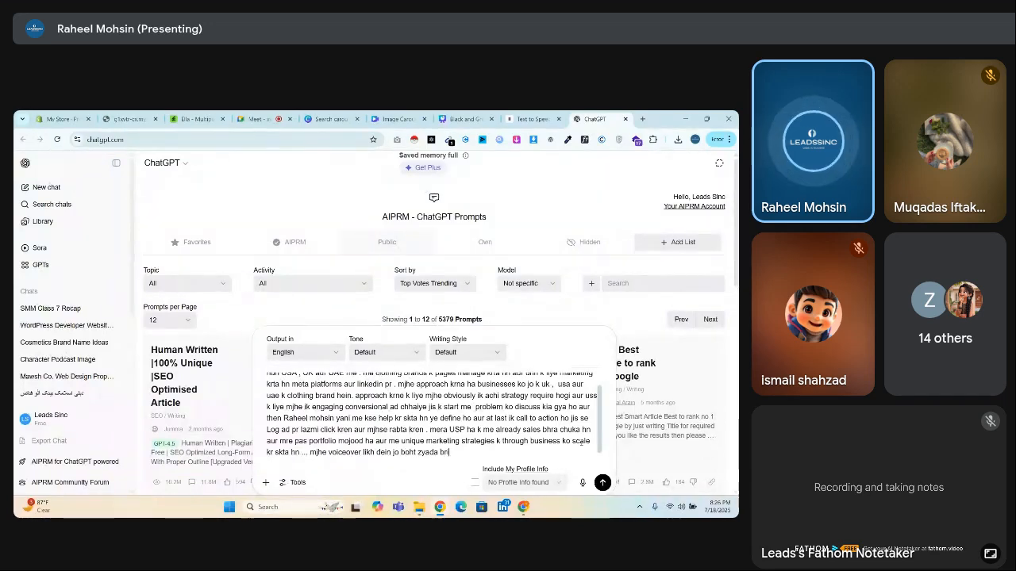
pyautogui.write('i bhi na ho aur')
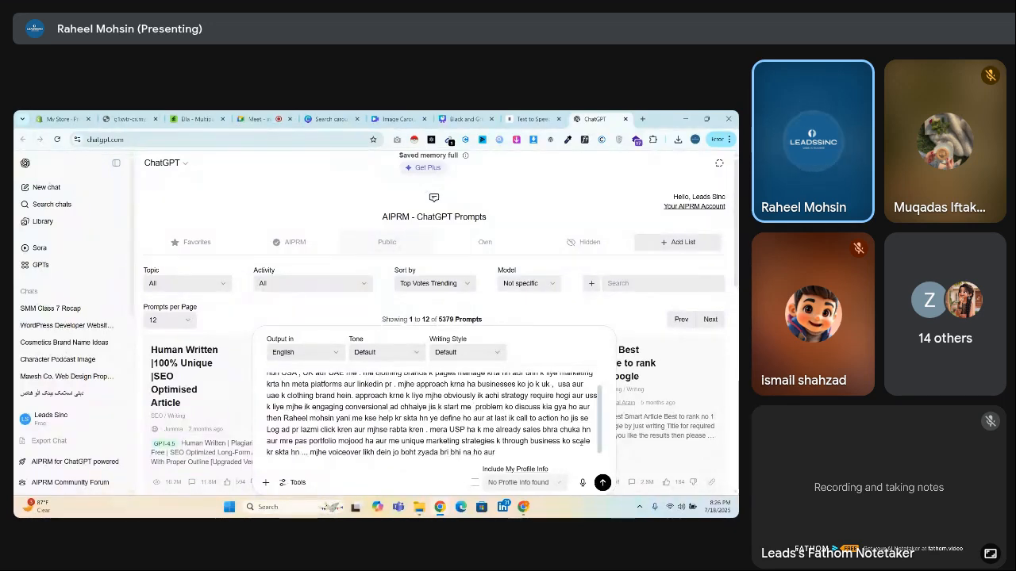
pyautogui.write(' to the pouin')
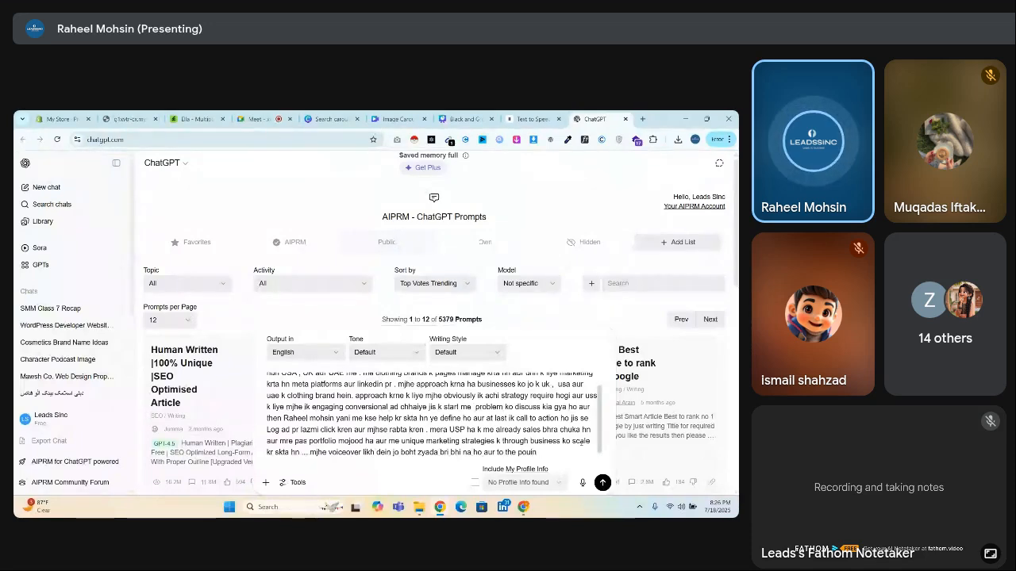
pyautogui.write('tnt ho')
pyautogui.press('Return')
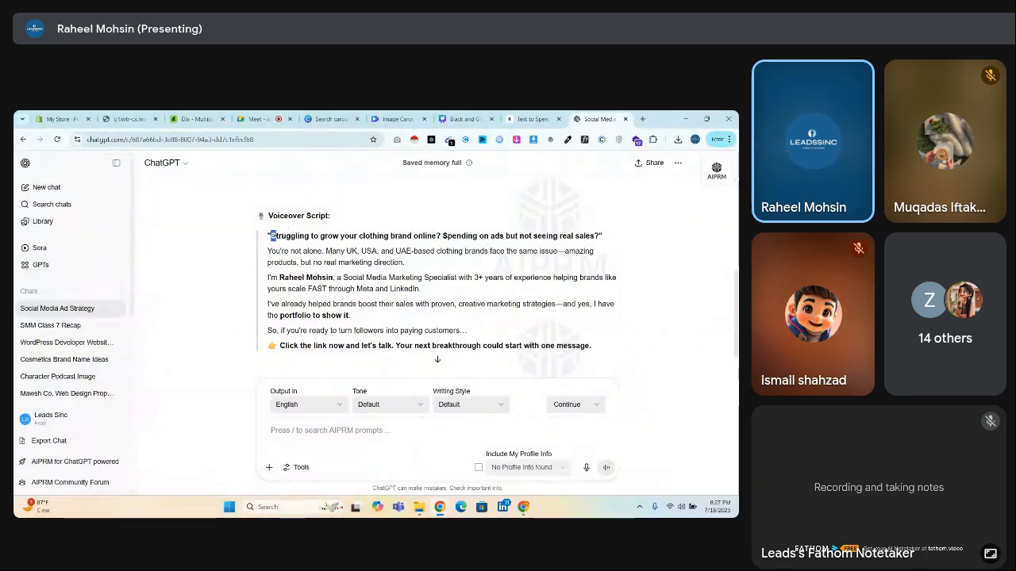
# Highlight the script's opening question, then admit the waiting participant in Google Meet and return to the ChatGPT script
pyautogui.moveTo(270, 236); pyautogui.dragTo(600, 236)
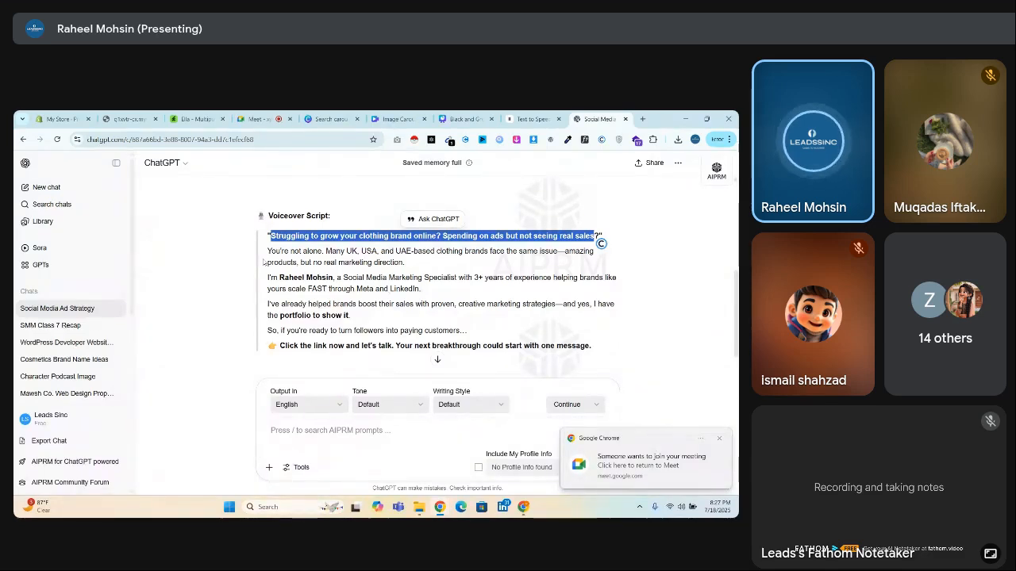
pyautogui.click(237, 116)
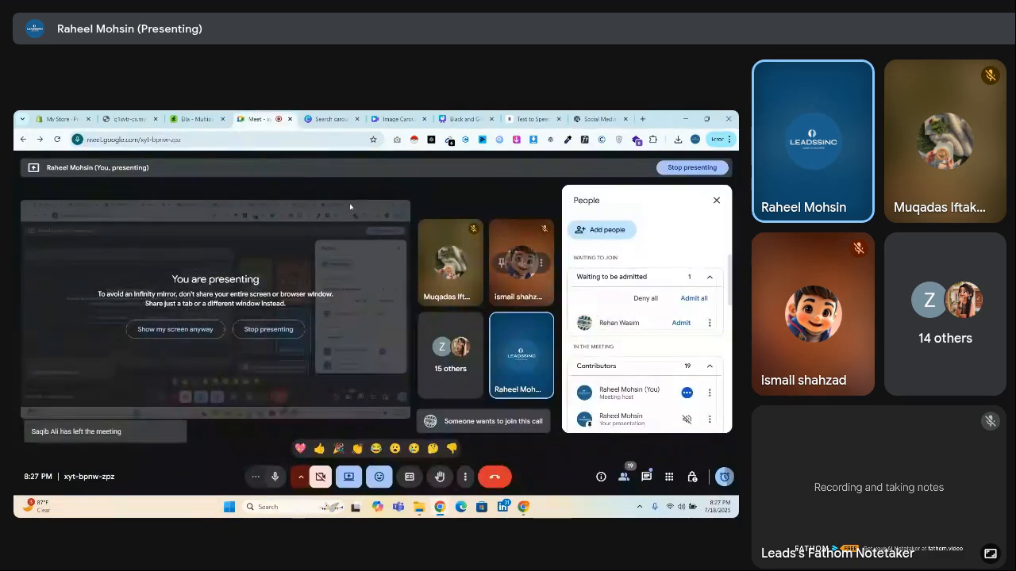
pyautogui.click(681, 323)
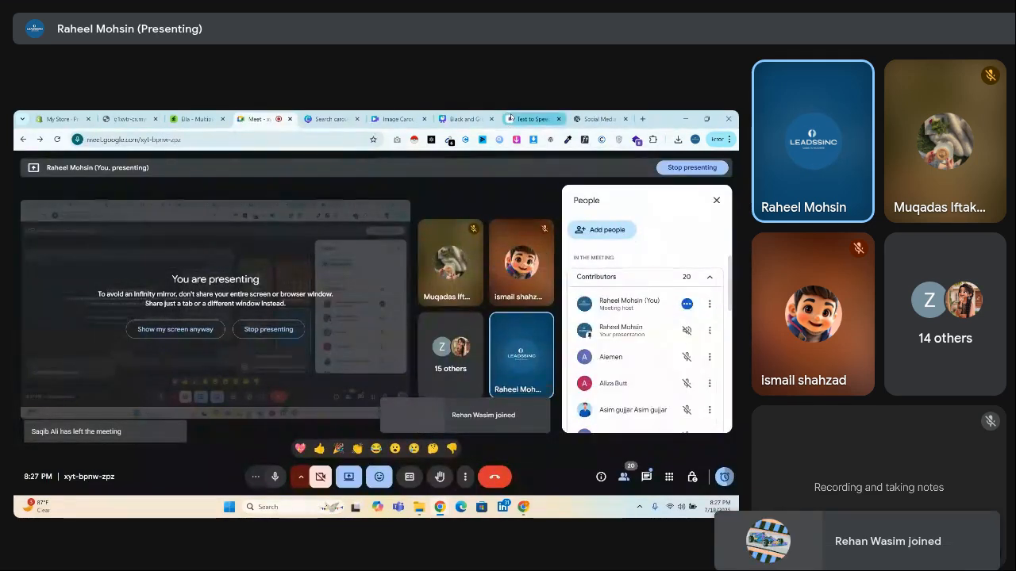
pyautogui.click(601, 119)
pyautogui.click(377, 279)
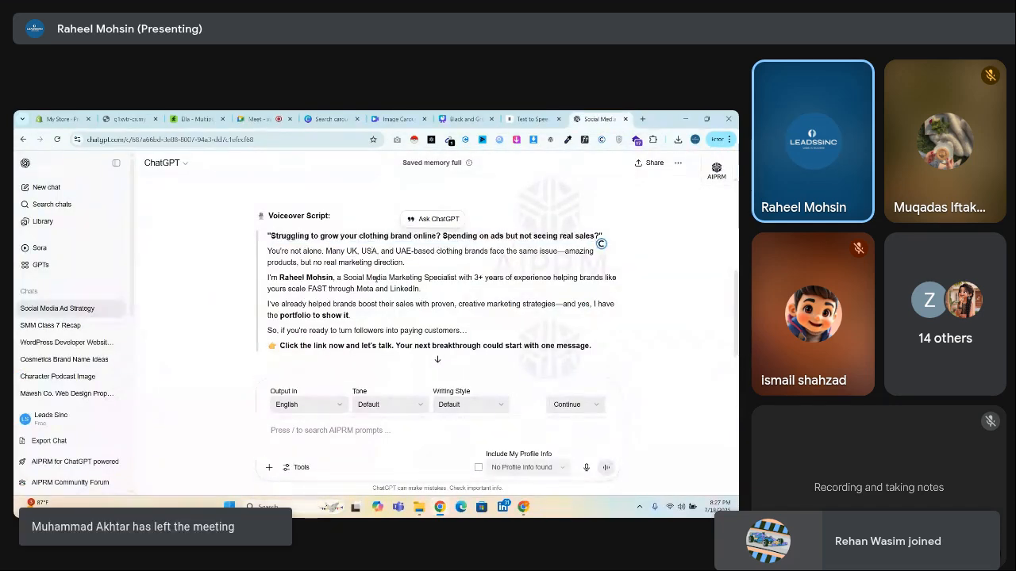
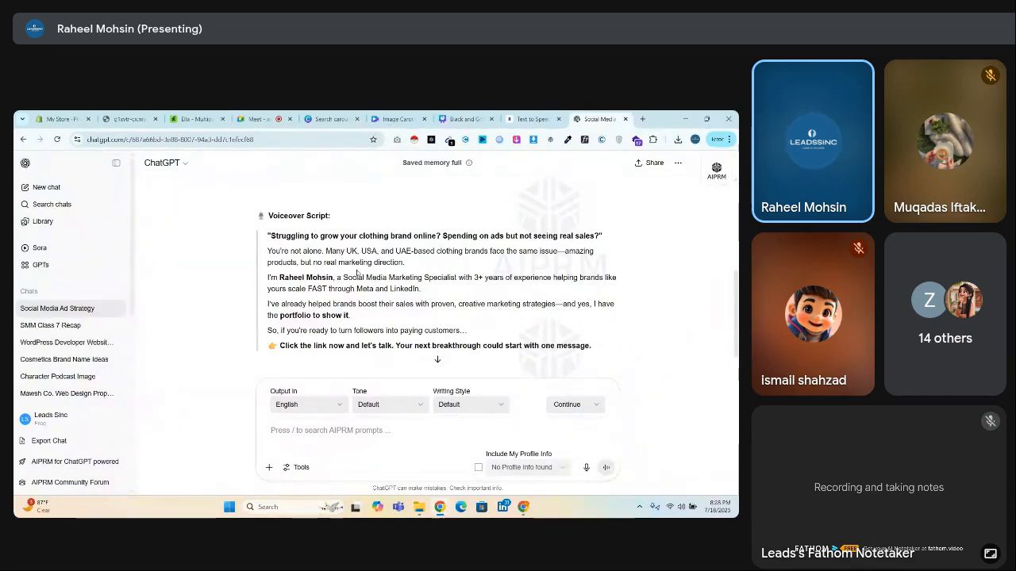
# Copy the full voiceover script from ChatGPT over the existing text in ElevenLabs Text to Speech and generate the speech
pyautogui.scroll(-1, 327, 278)
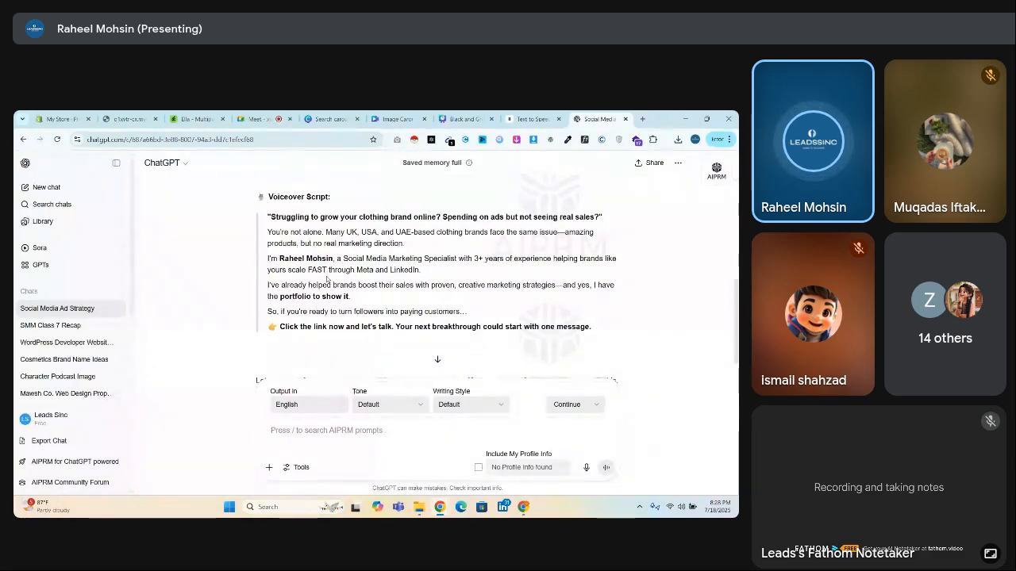
pyautogui.scroll(-1, 327, 278)
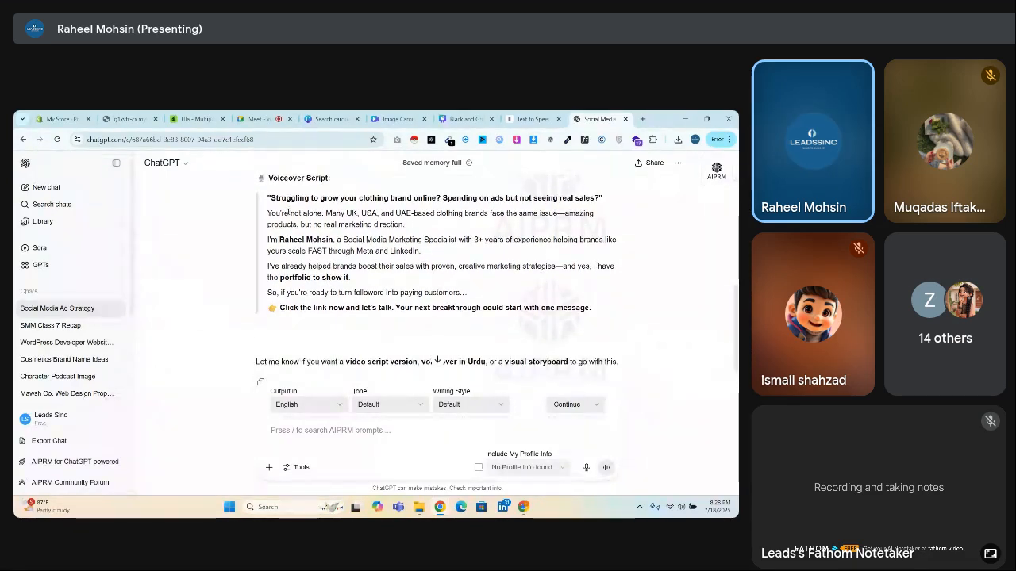
pyautogui.moveTo(269, 197); pyautogui.dragTo(631, 308)
pyautogui.scroll(-1, 631, 308)
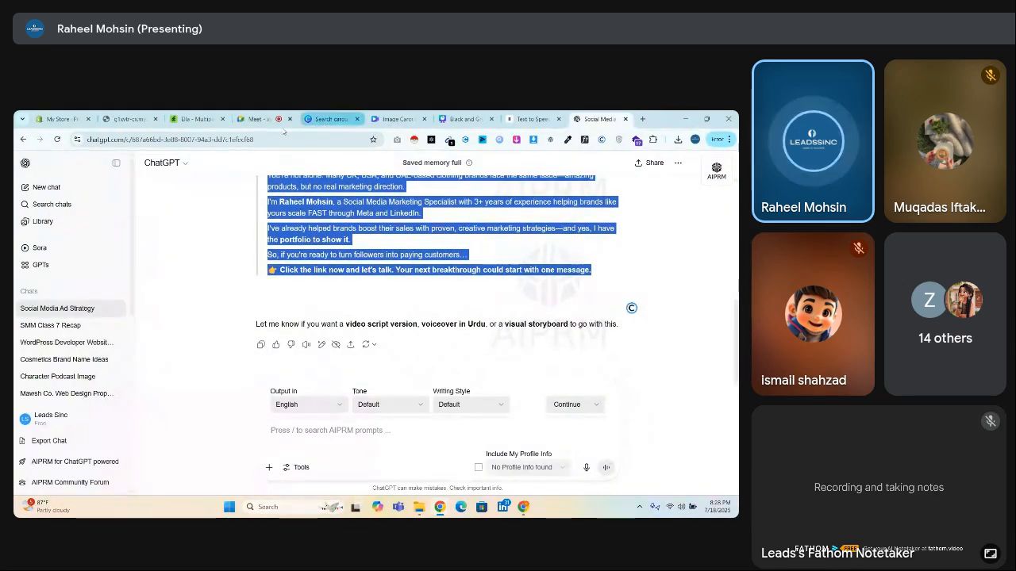
pyautogui.click(534, 120)
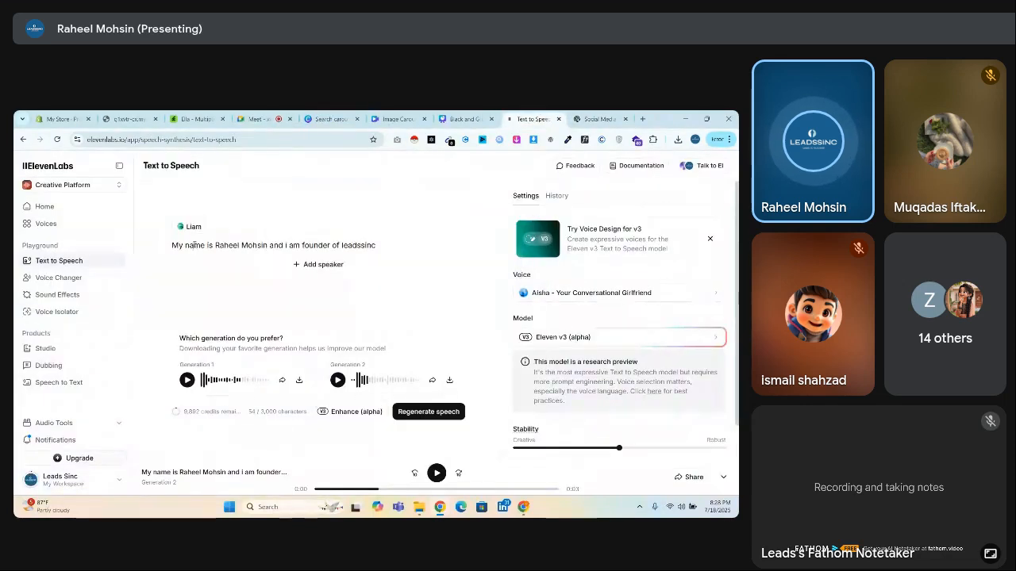
pyautogui.hotkey('ctrl', 'a')
pyautogui.hotkey('ctrl', 'v')
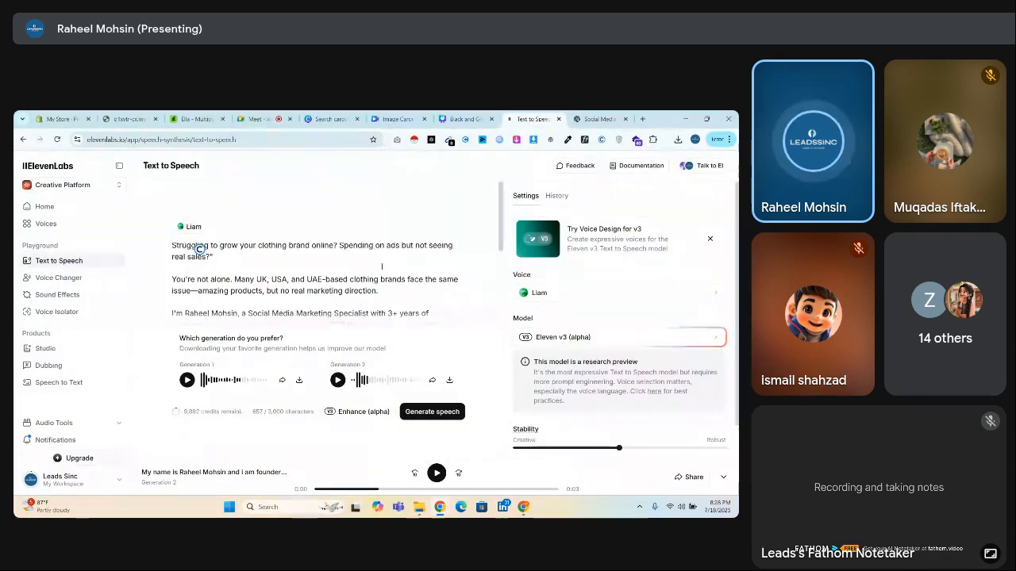
pyautogui.click(433, 412)
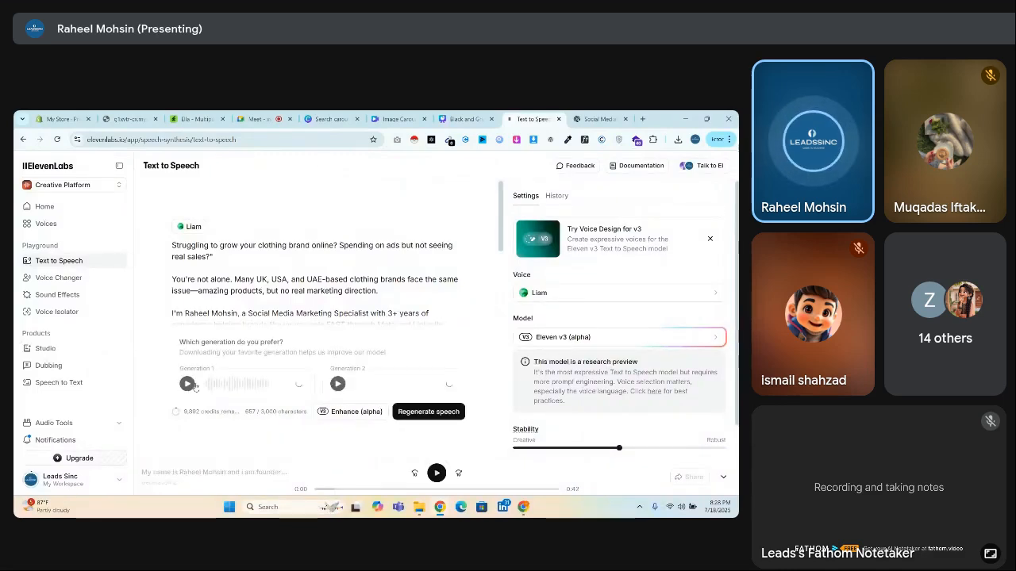
# Listen to the start of Generation 1 and Generation 2 of the new voiceover
pyautogui.click(186, 380)
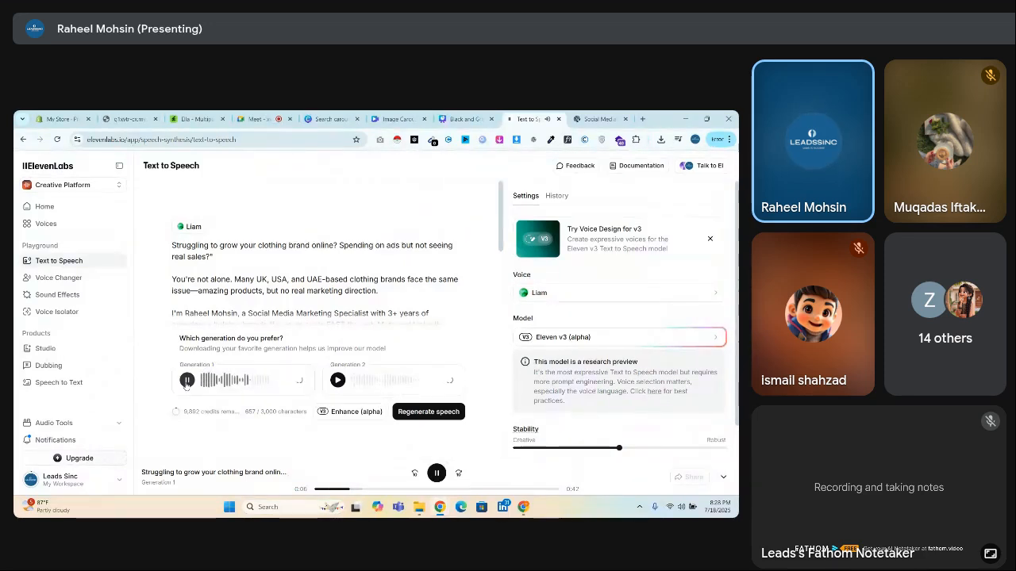
pyautogui.click(337, 380)
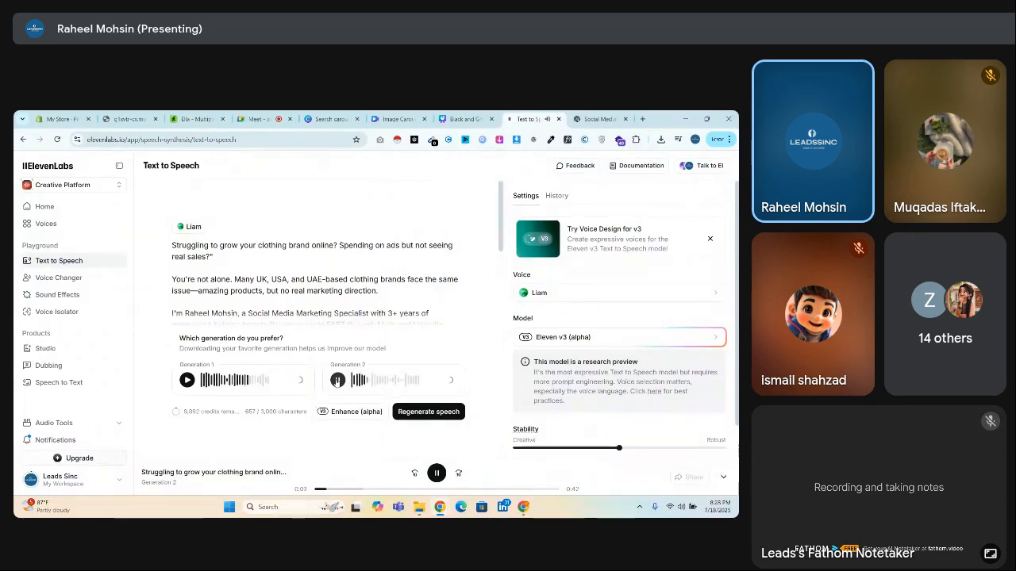
pyautogui.click(337, 380)
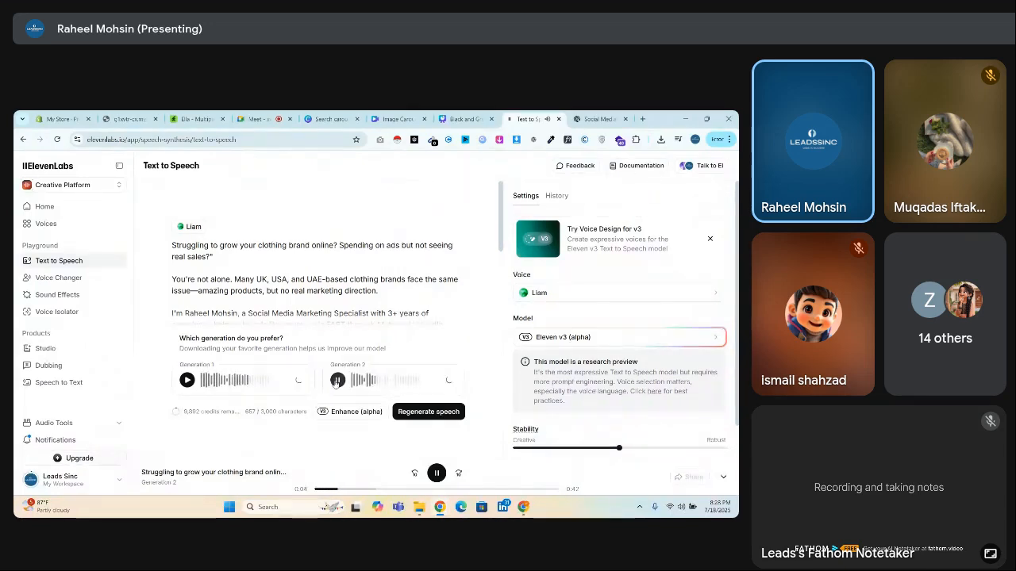
# Open the voice selection and search the voices for "ene"
pyautogui.click(589, 293)
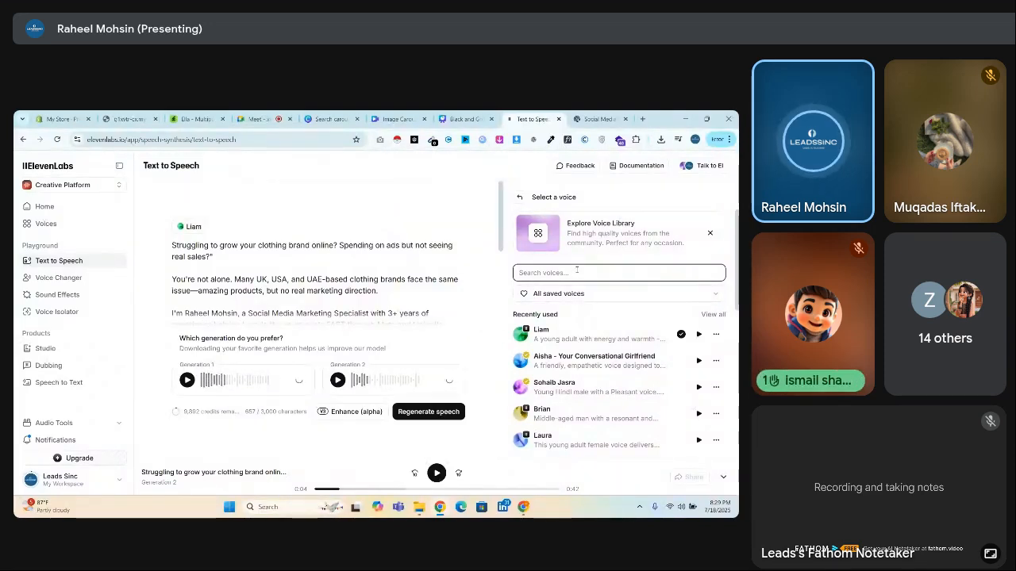
pyautogui.write('e')
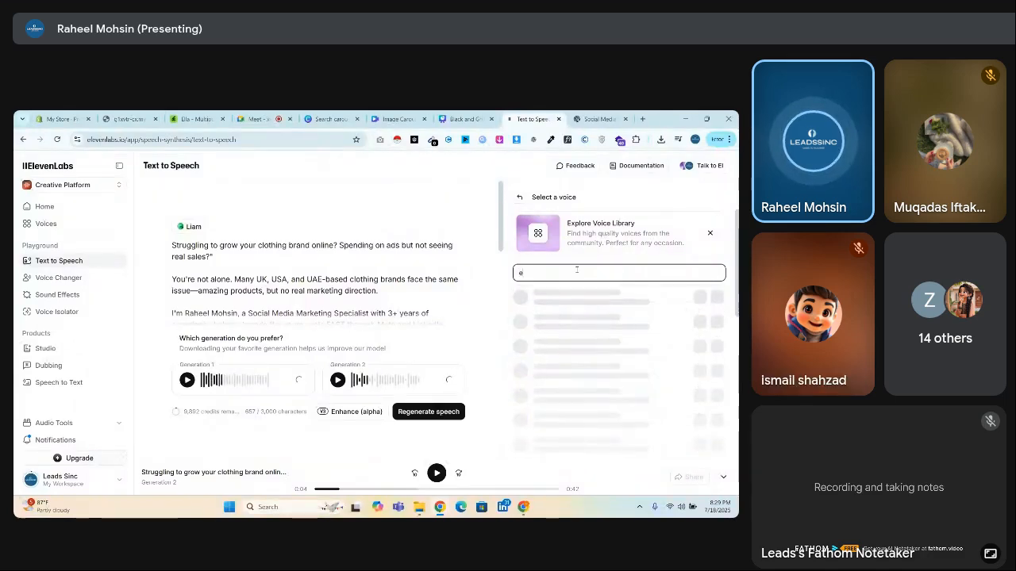
pyautogui.write('ne')
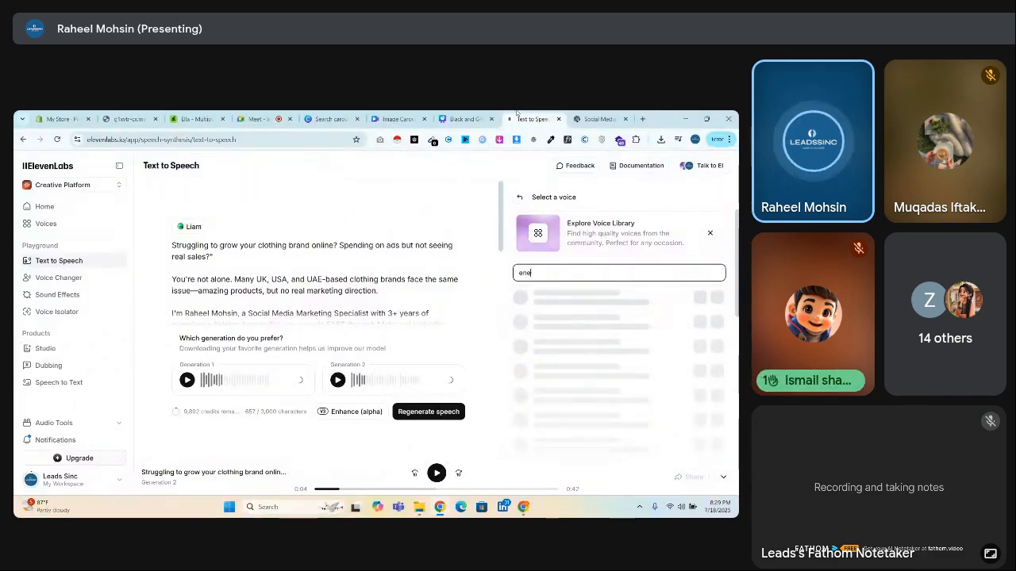
# Switch to ChatGPT and begin a follow-up prompt with "me elevenlabs ka use kr rha hun voiceover generate k liye"
pyautogui.click(599, 119)
pyautogui.click(407, 431)
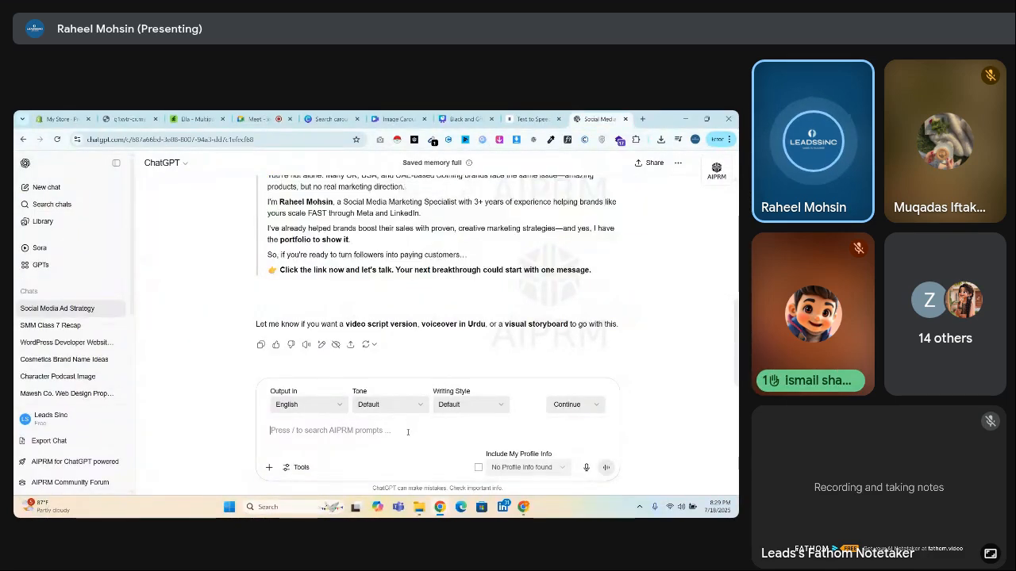
pyautogui.write('me e')
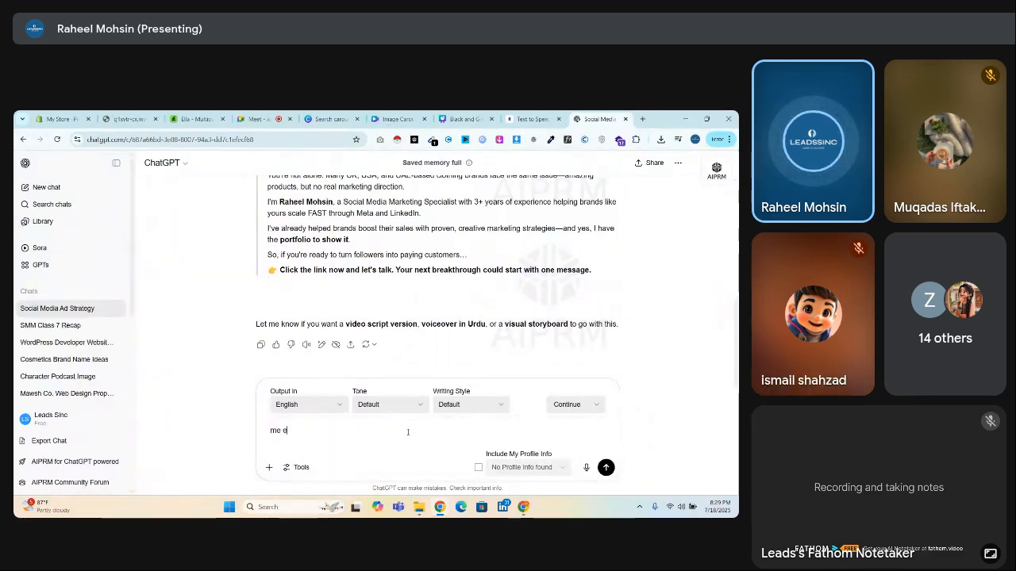
pyautogui.write('levenlab')
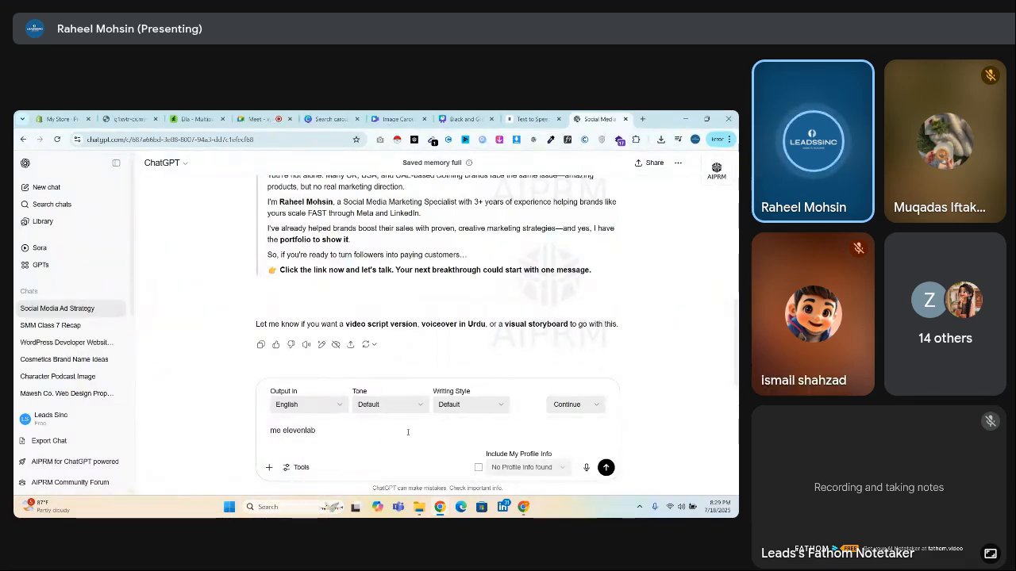
pyautogui.write('s ka use k')
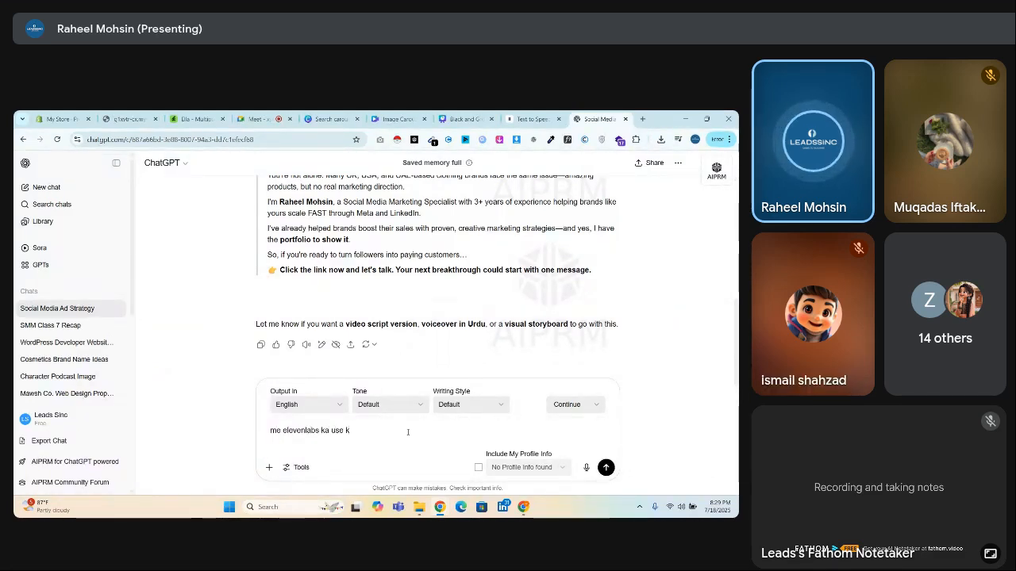
pyautogui.write('r rha hun')
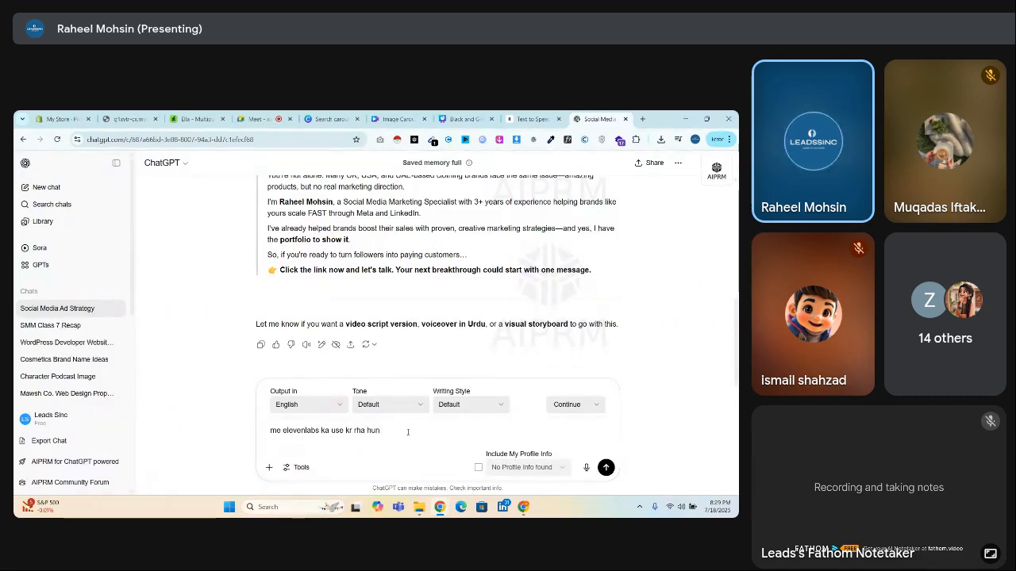
pyautogui.write(' voiceover gen')
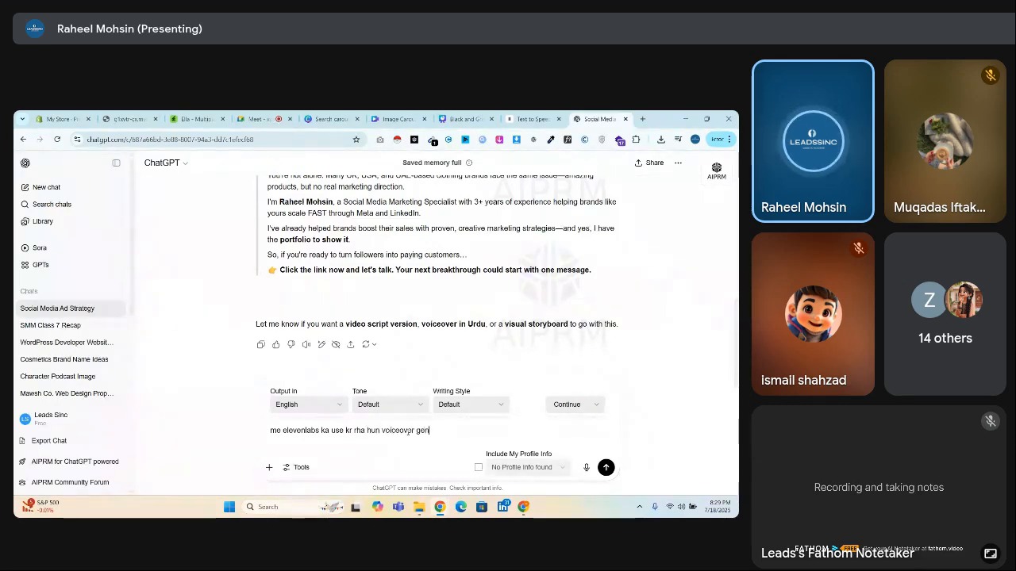
pyautogui.write('er')
pyautogui.write('ate k')
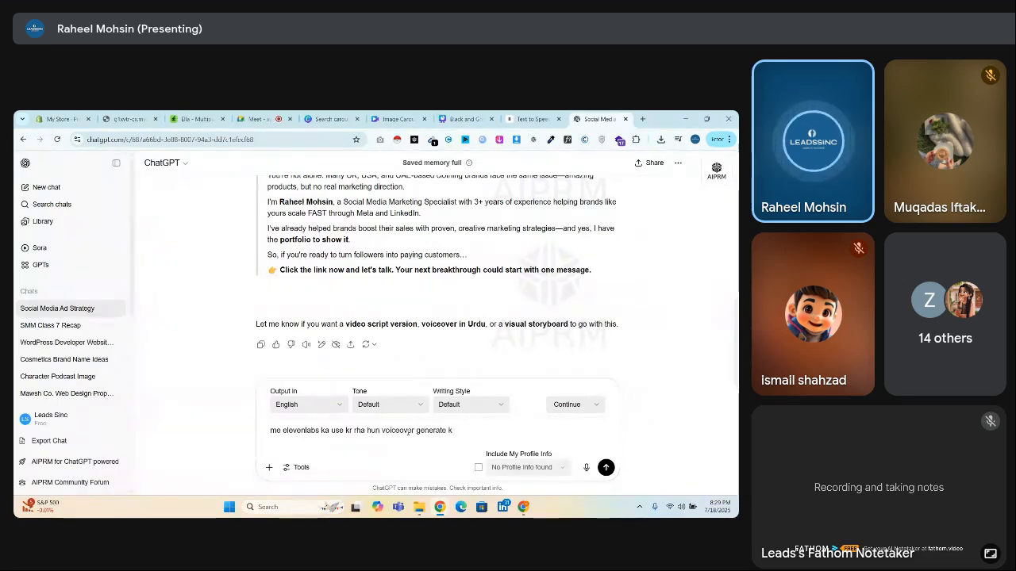
pyautogui.write(' liye')
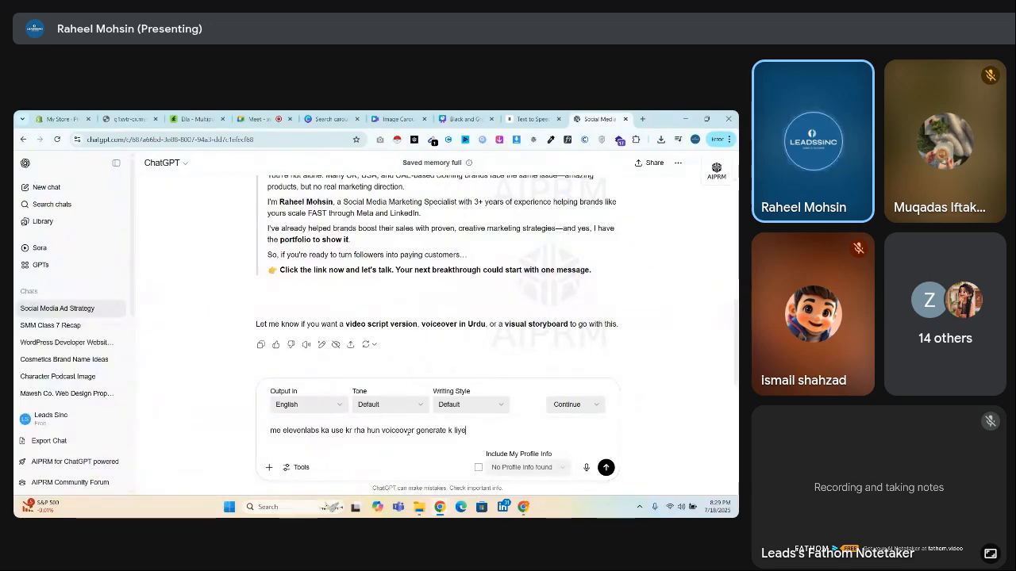
# Extend the ChatGPT prompt with "to mjhe kis artist ki voice ka use krna chhaiye q k"
pyautogui.write(' to mjhe kis')
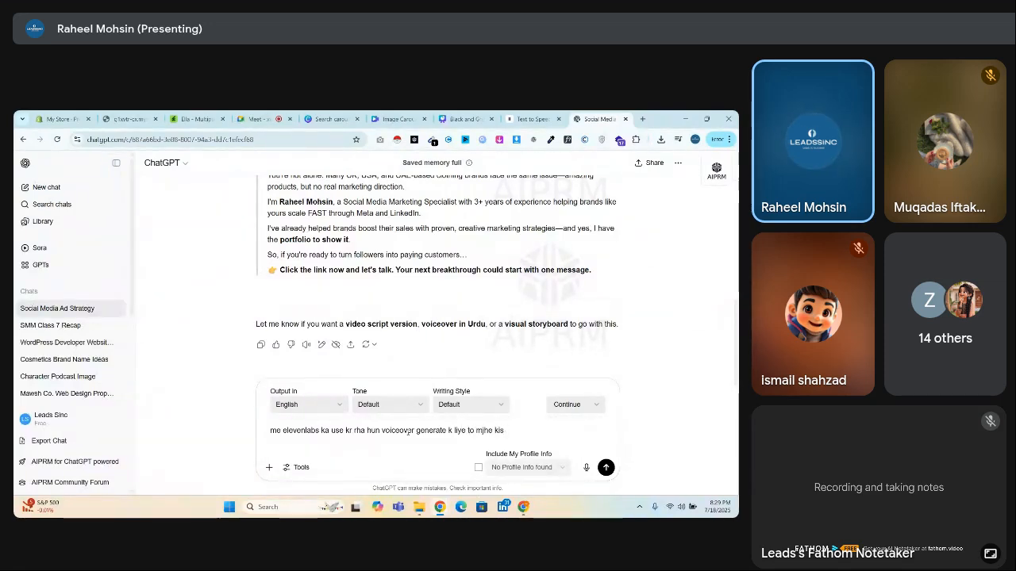
pyautogui.click(535, 118)
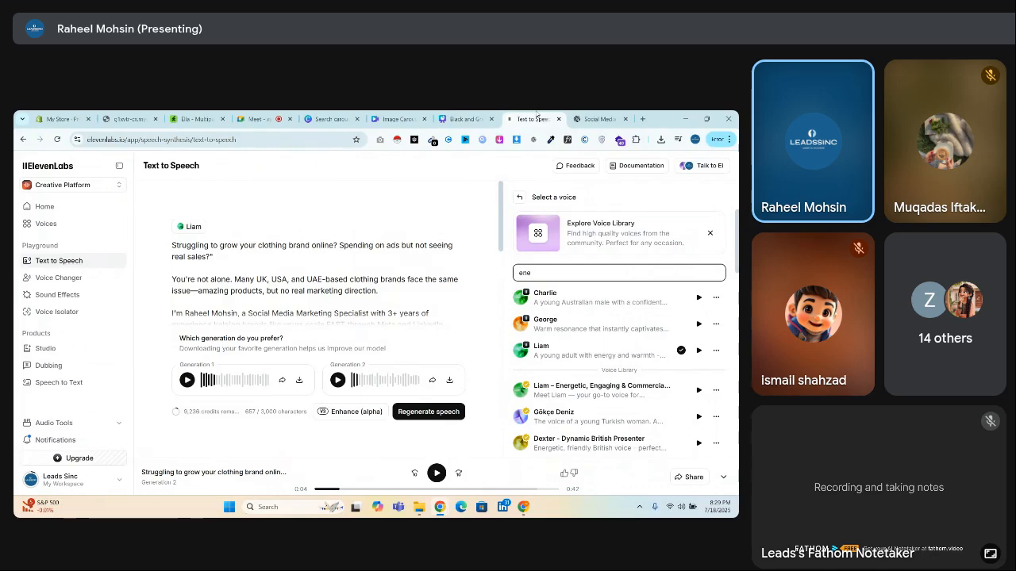
pyautogui.click(577, 115)
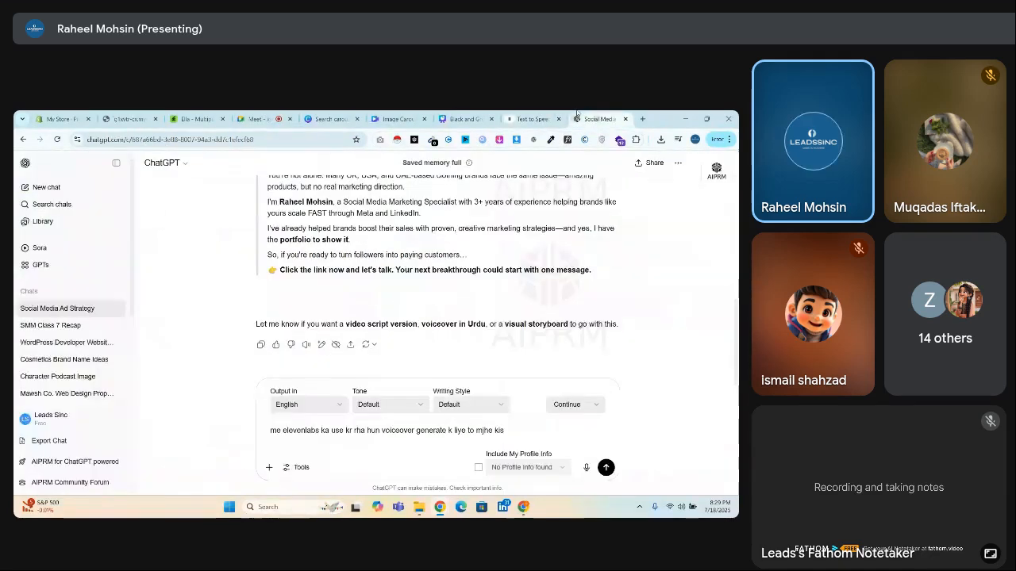
pyautogui.write('rtis')
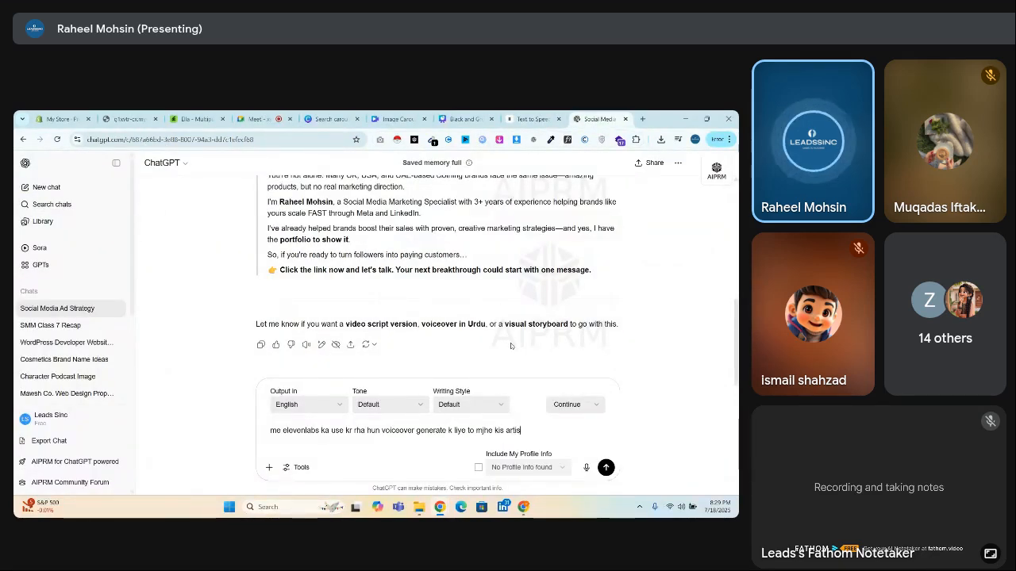
pyautogui.write('t ki voice ')
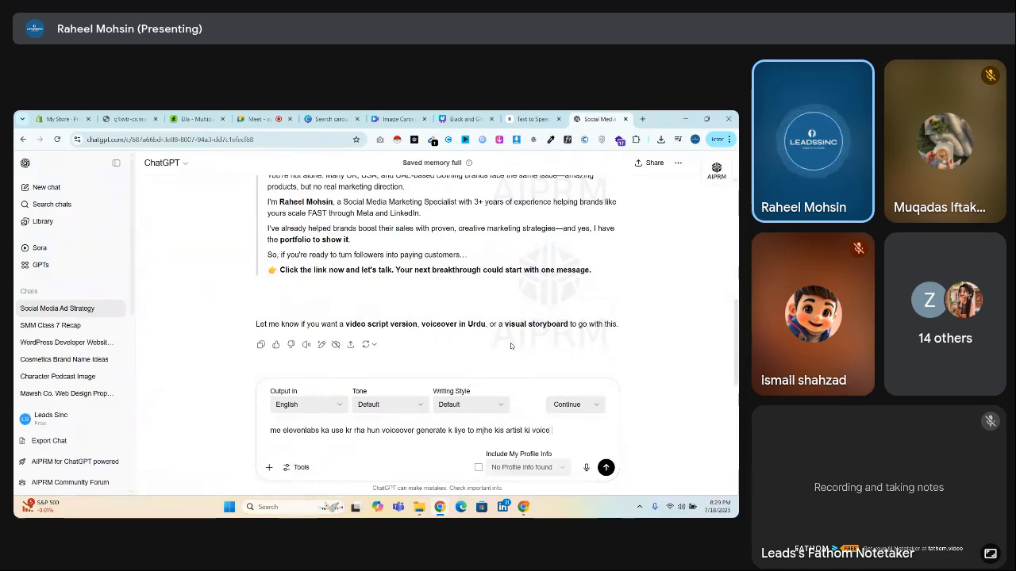
pyautogui.write('ka use krna chhai')
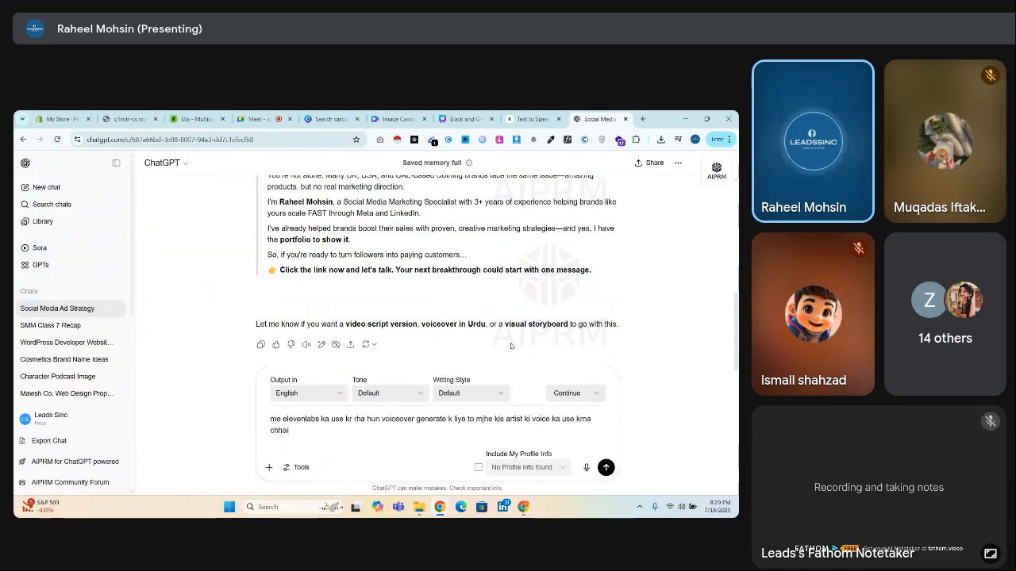
pyautogui.write('ye q k')
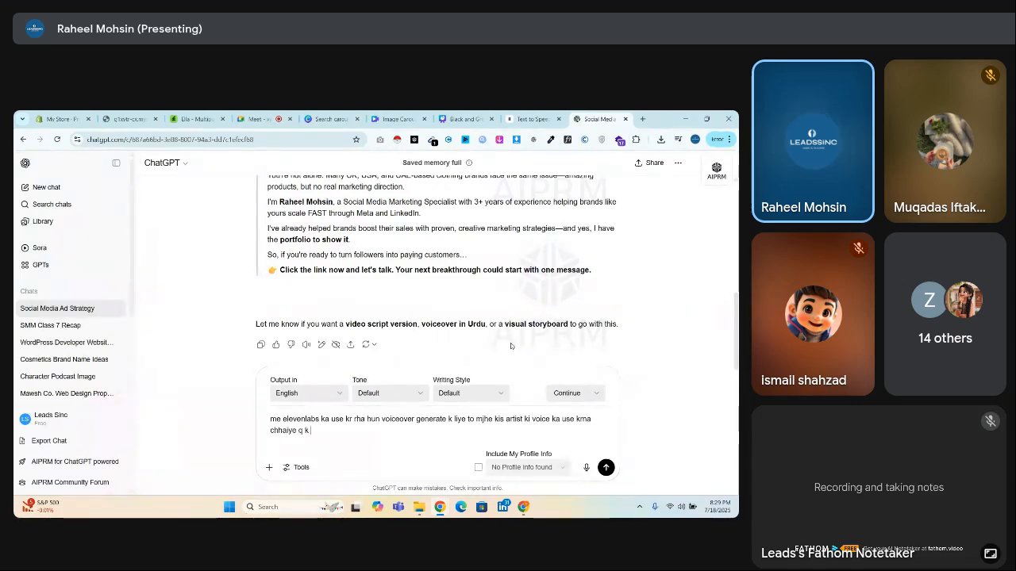
# Finish the prompt with "me chhata hn k voice boht energetic aur accent USA ka ho" and send it
pyautogui.write(' me chhata hn')
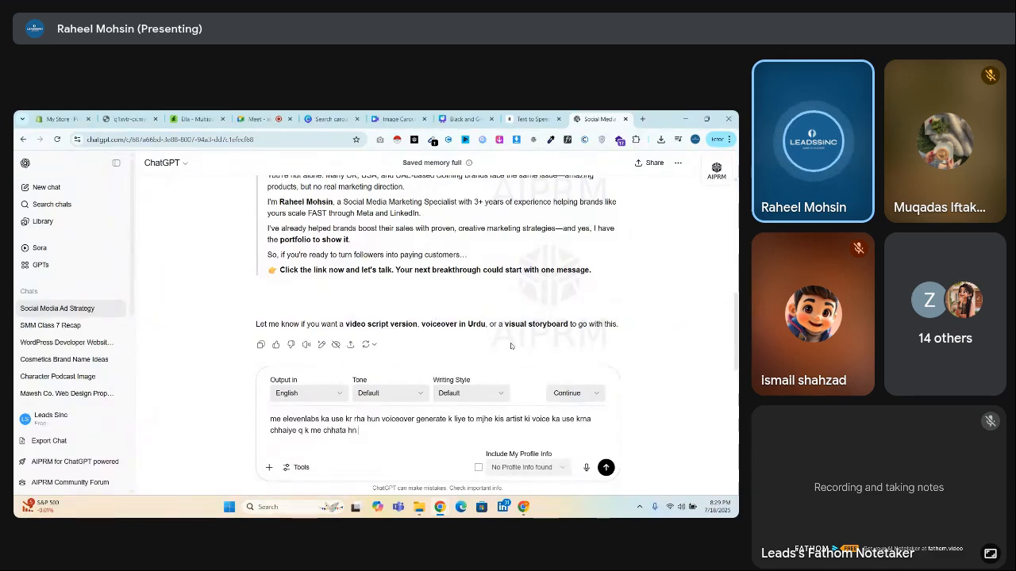
pyautogui.write(' k voice boht')
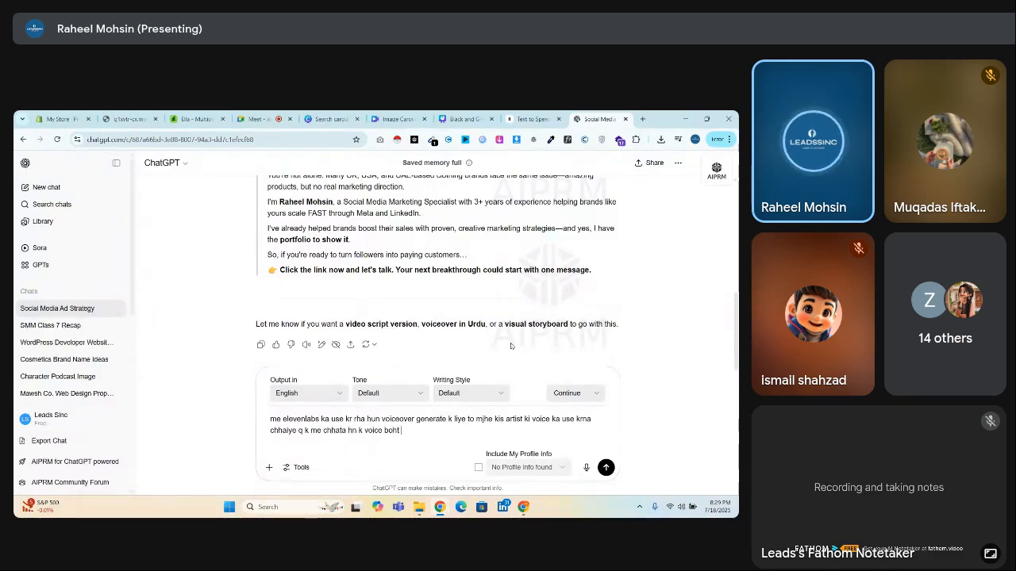
pyautogui.write(' energetic')
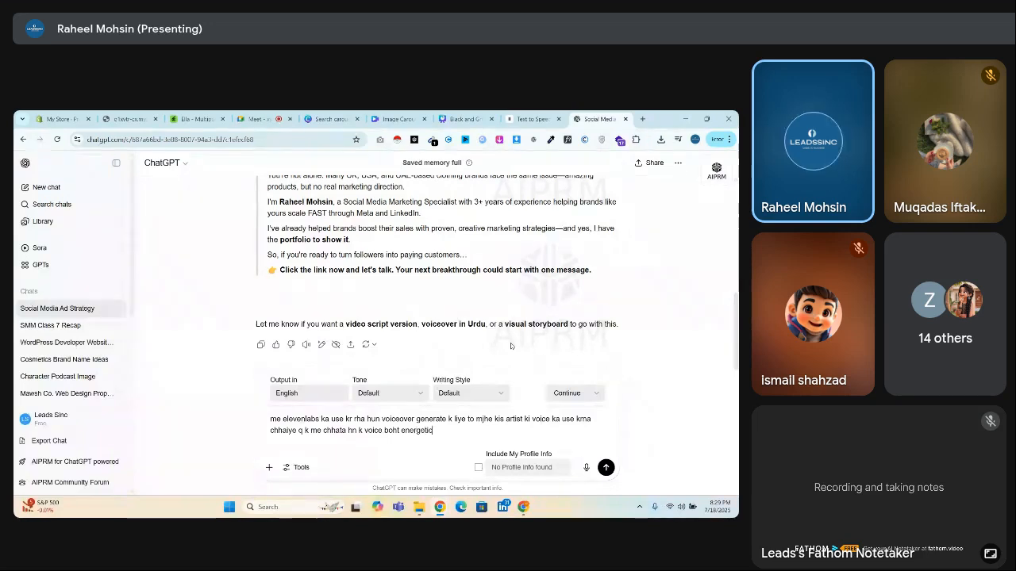
pyautogui.write(' aur ac')
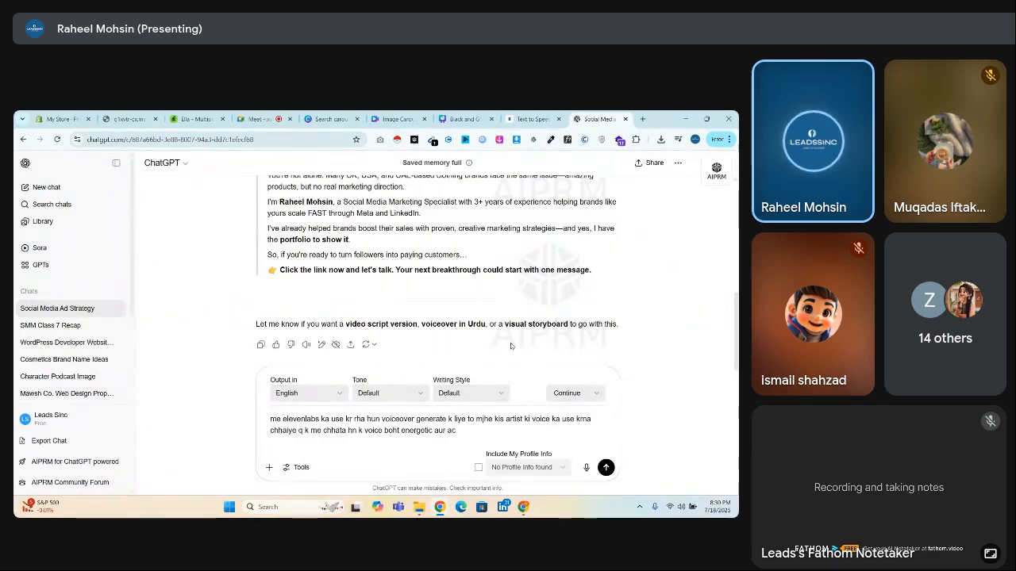
pyautogui.write('cent')
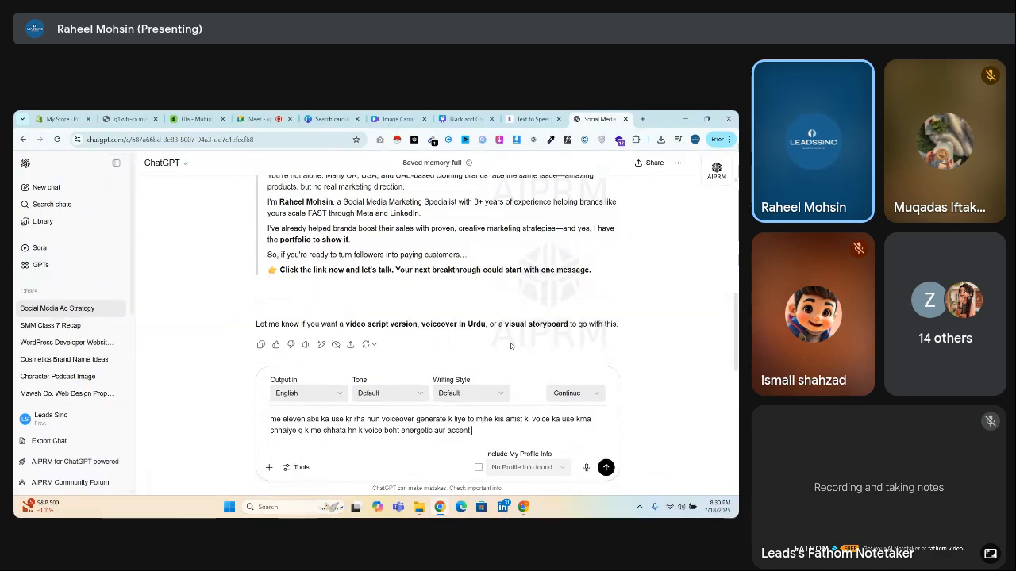
pyautogui.write(' USA ka ho')
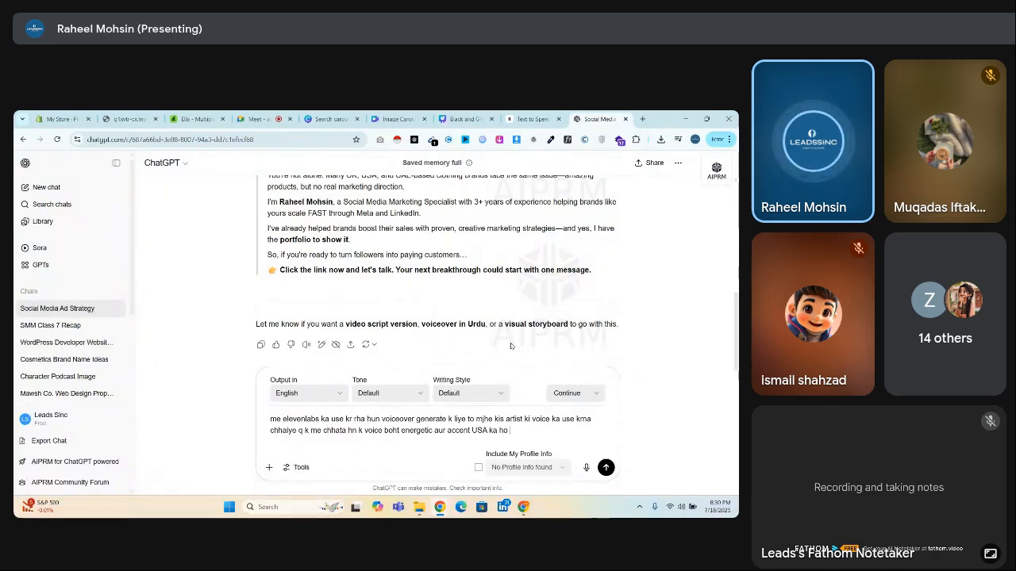
pyautogui.press('Return')
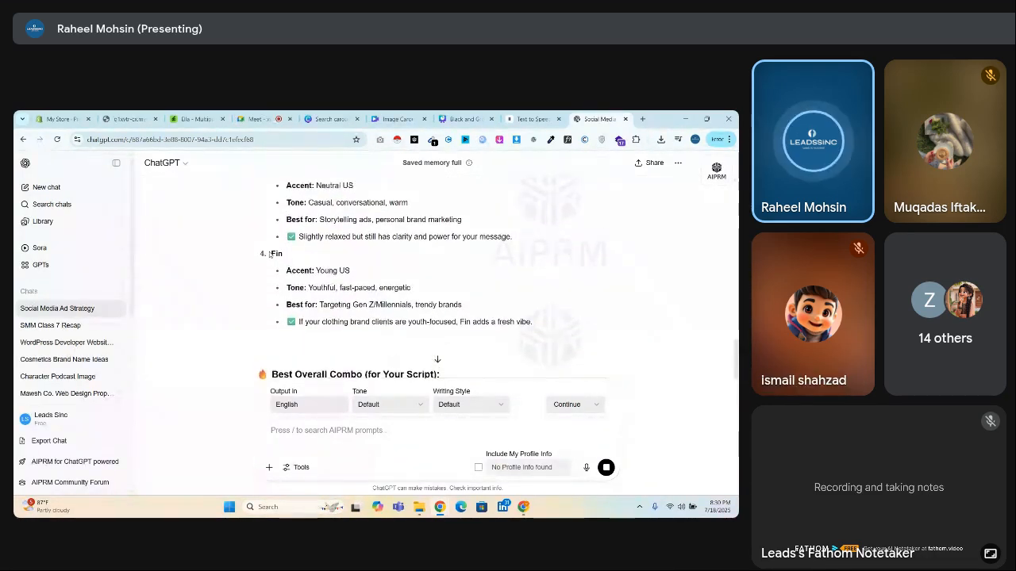
# Review ChatGPT's voice recommendations, switch to ElevenLabs, search the voices for "adam" and play the Adam voice preview
pyautogui.scroll(5, 270, 254)
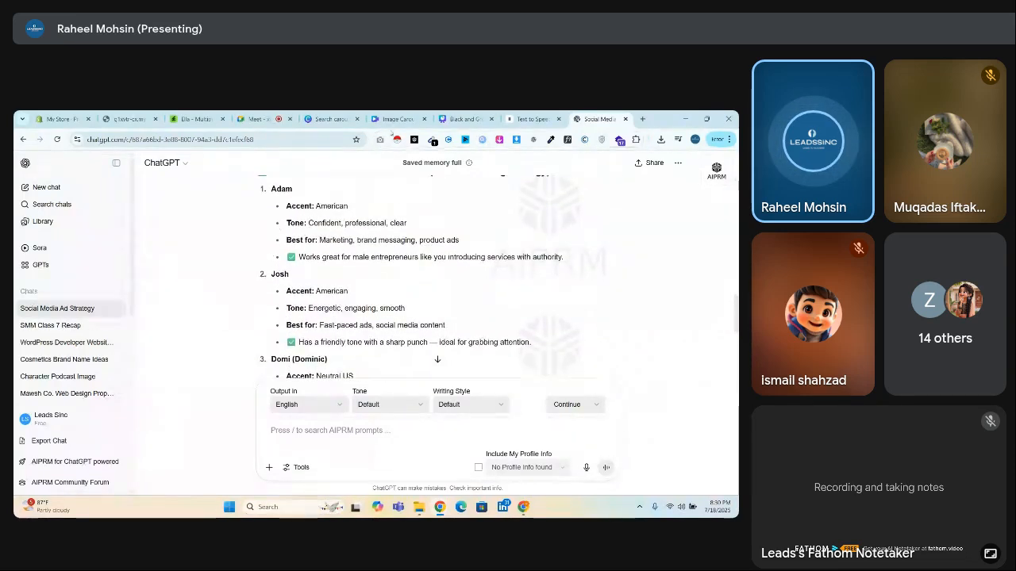
pyautogui.click(543, 115)
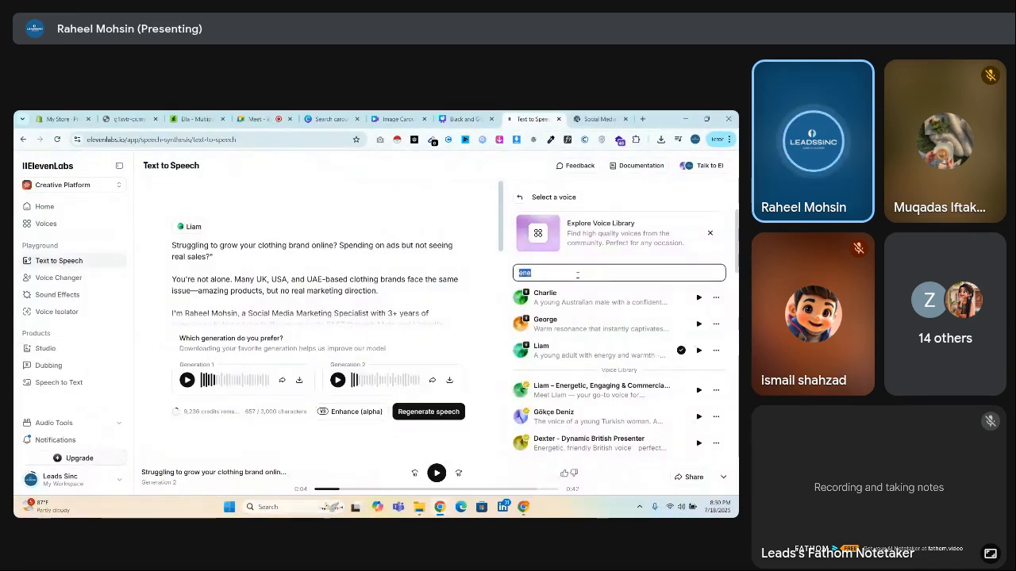
pyautogui.write('adam')
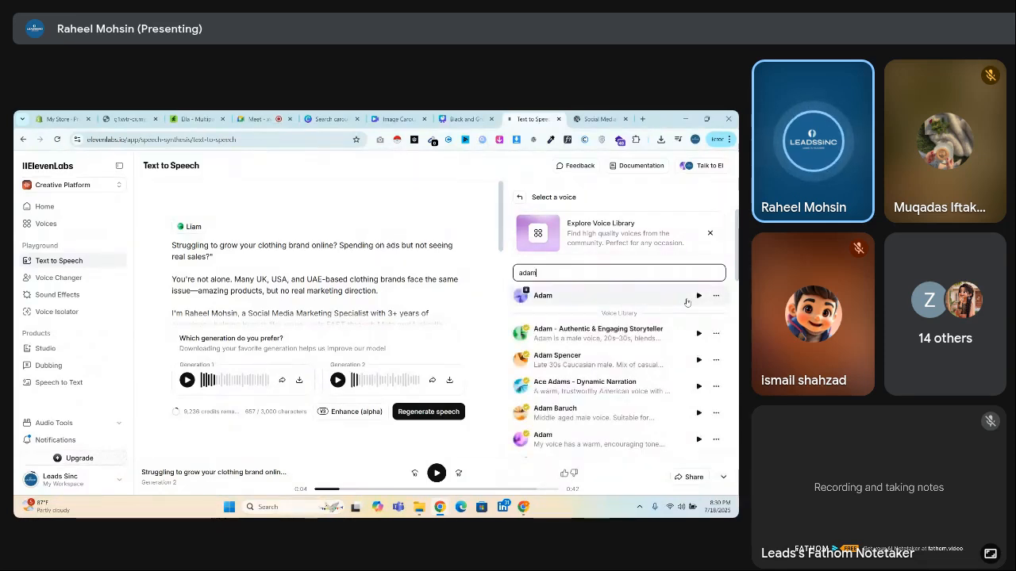
pyautogui.click(699, 296)
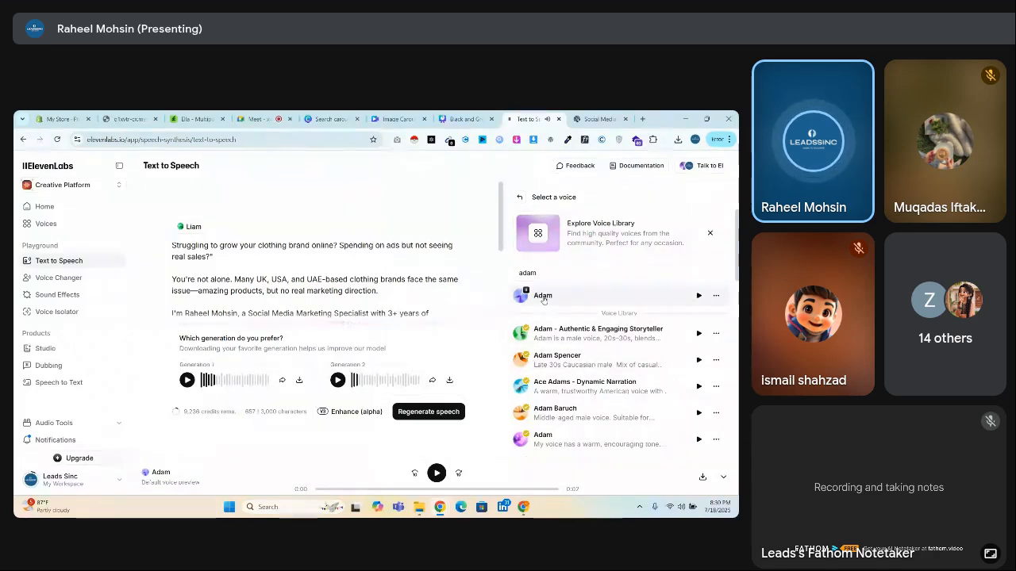
# Download Generation 1 of the existing voiceover
pyautogui.click(299, 381)
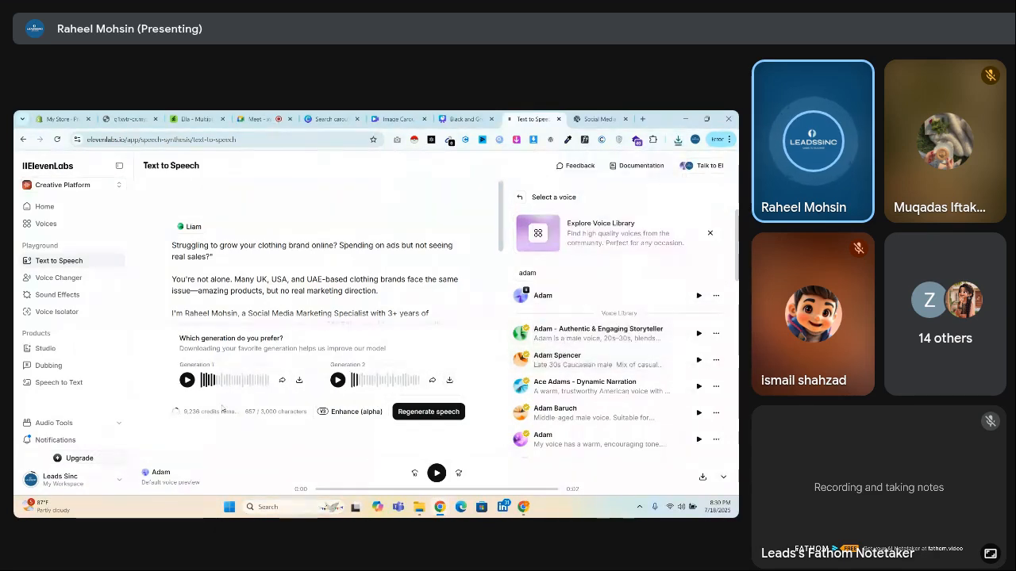
pyautogui.moveTo(189, 410)
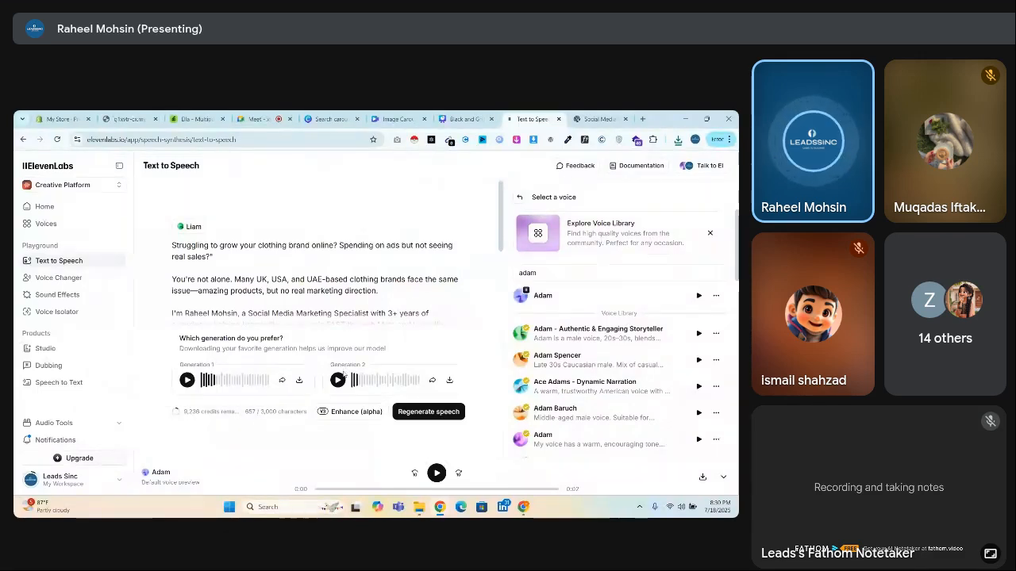
# Try to change the voice to Adam, generate the speech again and listen to Generation 1 and Generation 2
pyautogui.click(572, 300)
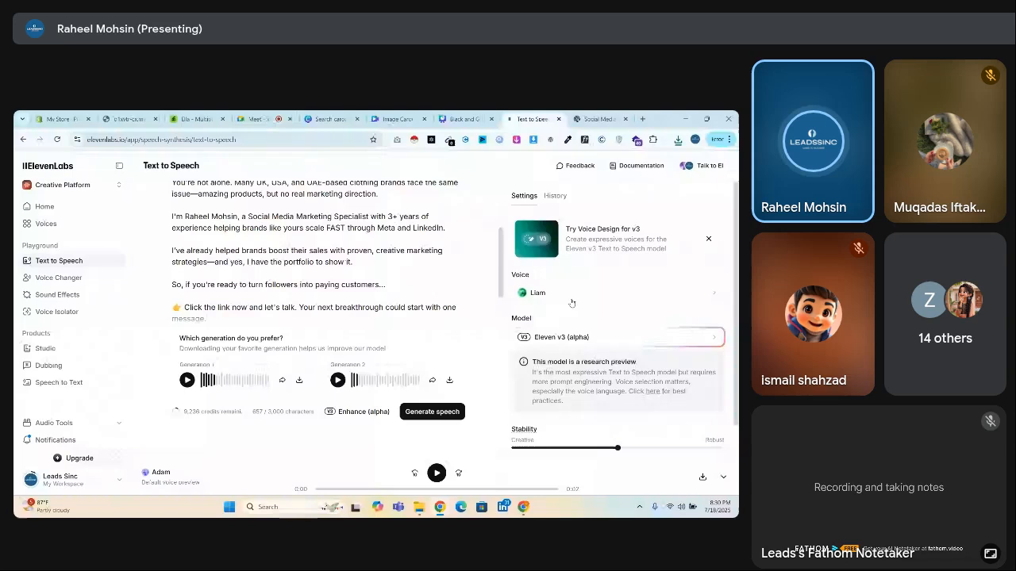
pyautogui.click(423, 412)
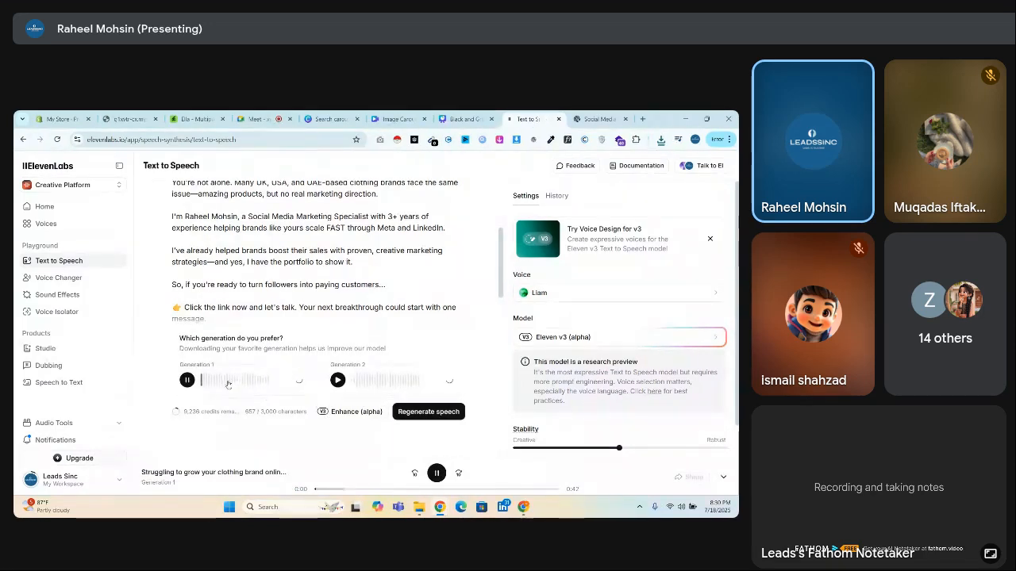
pyautogui.click(186, 380)
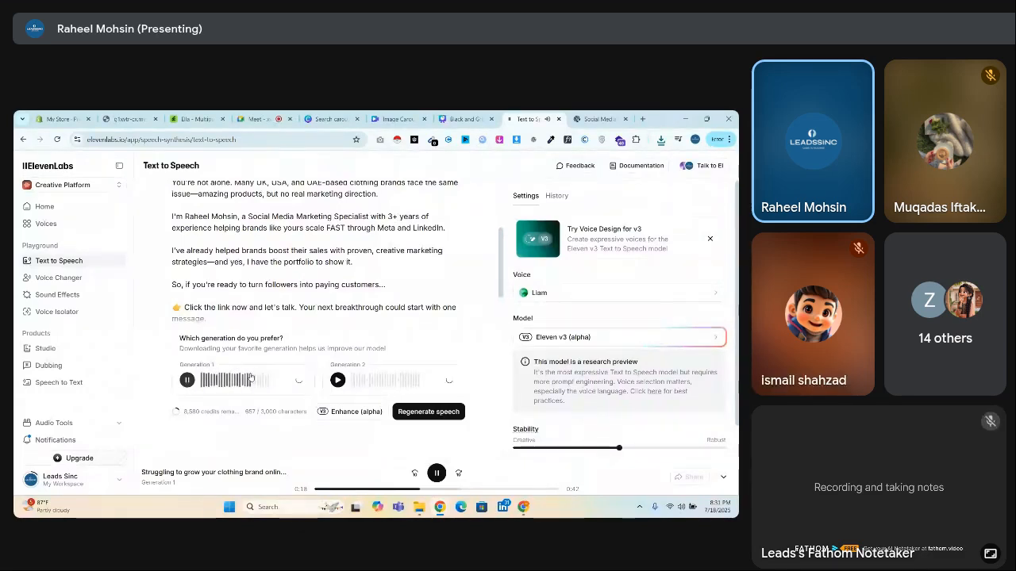
pyautogui.click(335, 382)
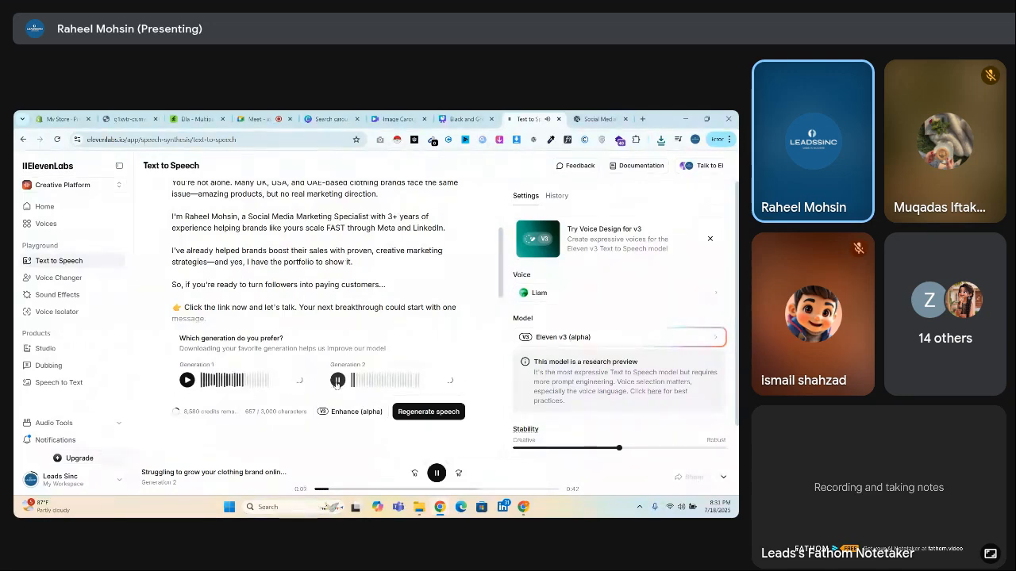
pyautogui.click(259, 119)
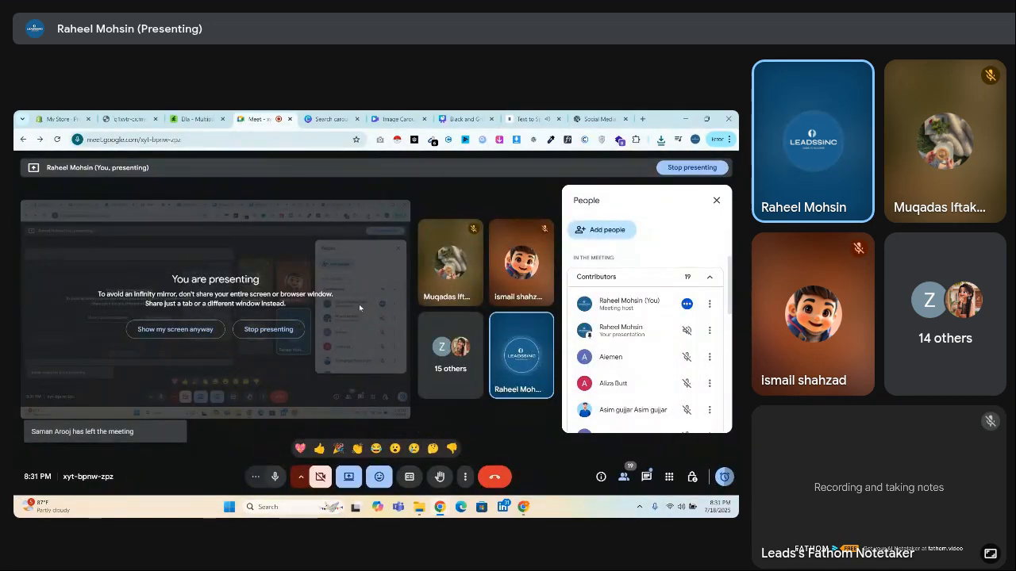
pyautogui.click(583, 118)
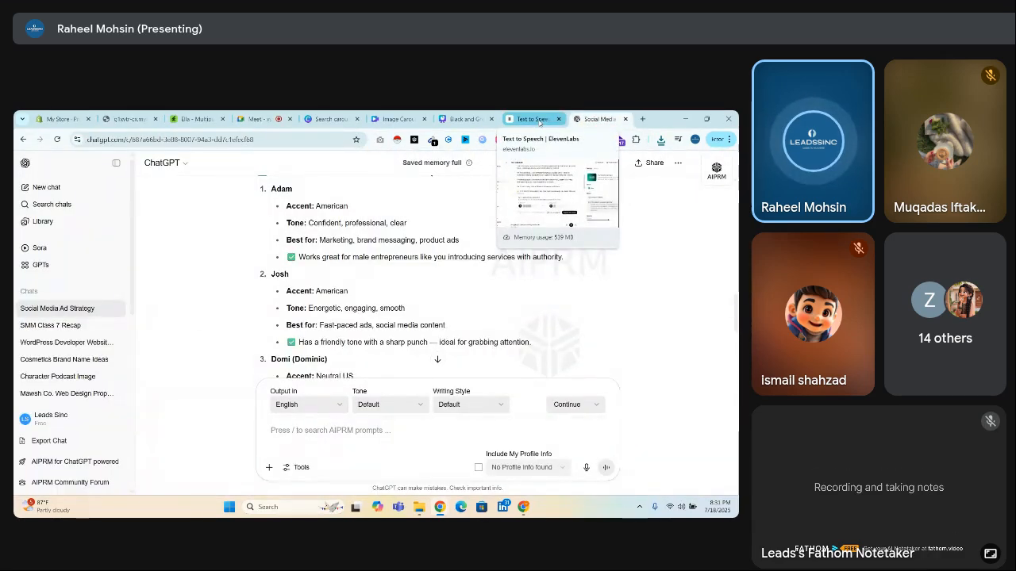
pyautogui.click(539, 120)
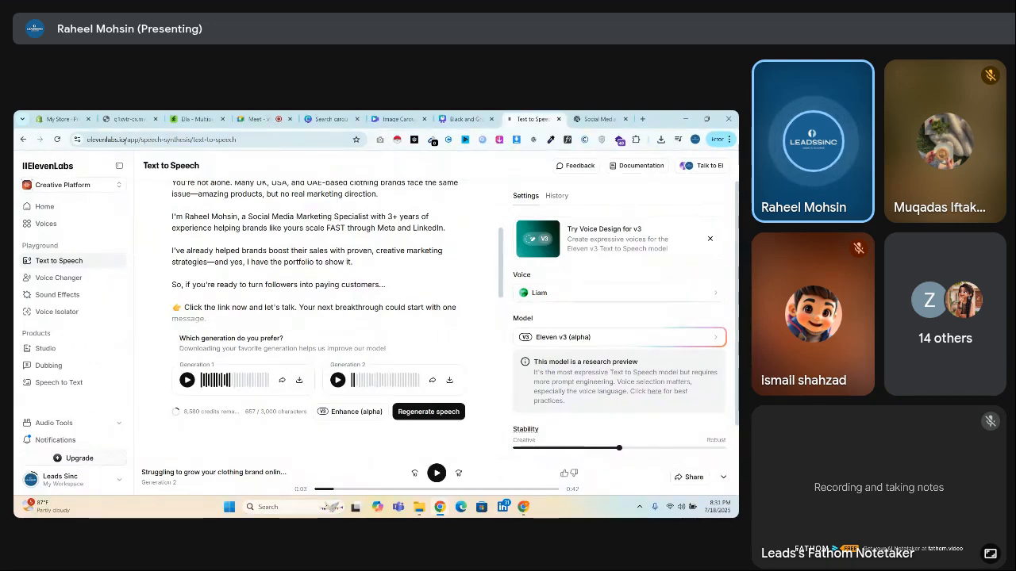
pyautogui.scroll(5, 77, 227)
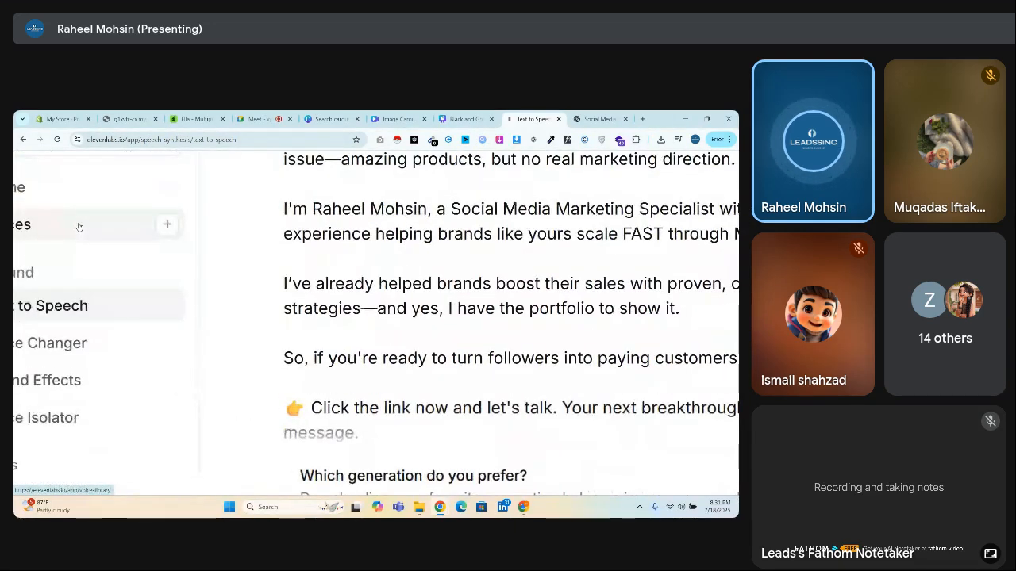
pyautogui.scroll(-5, 78, 227)
pyautogui.scroll(-1, 65, 214)
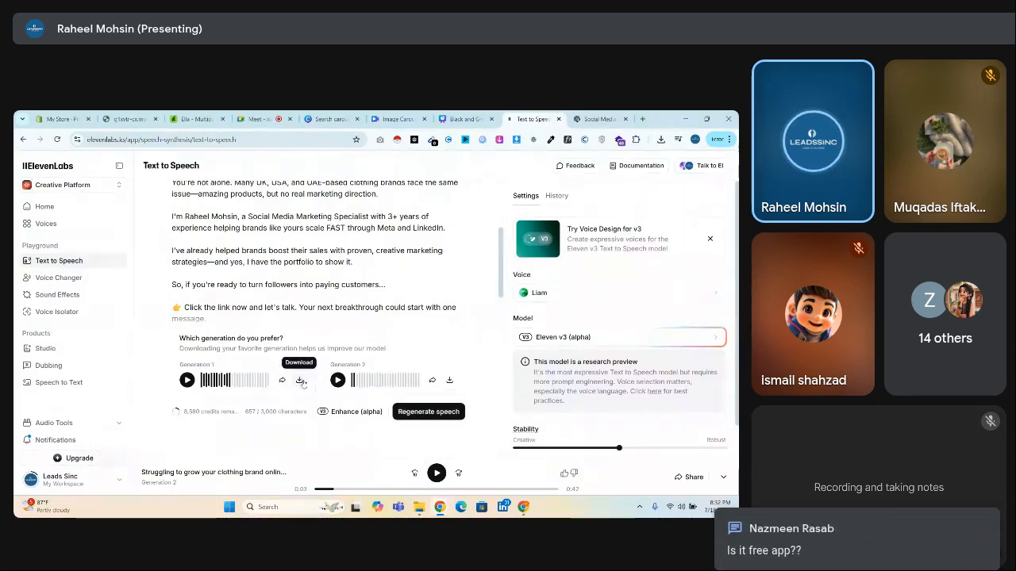
# Switch to the Image Carousel Infographic Video design in Canva and upload the ElevenLabs_2025-07-18T15_28_37 Liam audio ending in (1) from Downloads
pyautogui.click(466, 119)
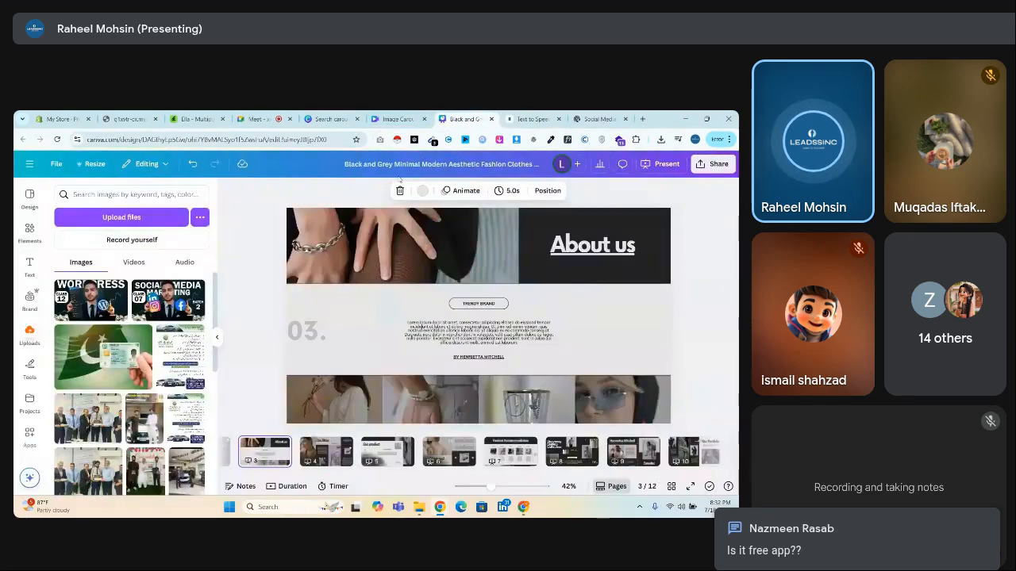
pyautogui.click(399, 119)
pyautogui.click(35, 329)
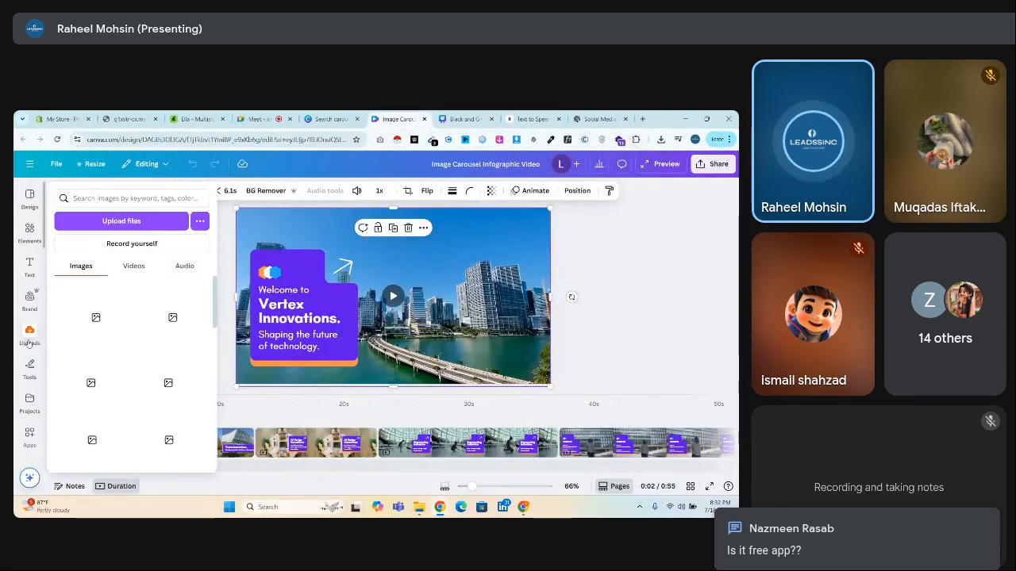
pyautogui.click(125, 216)
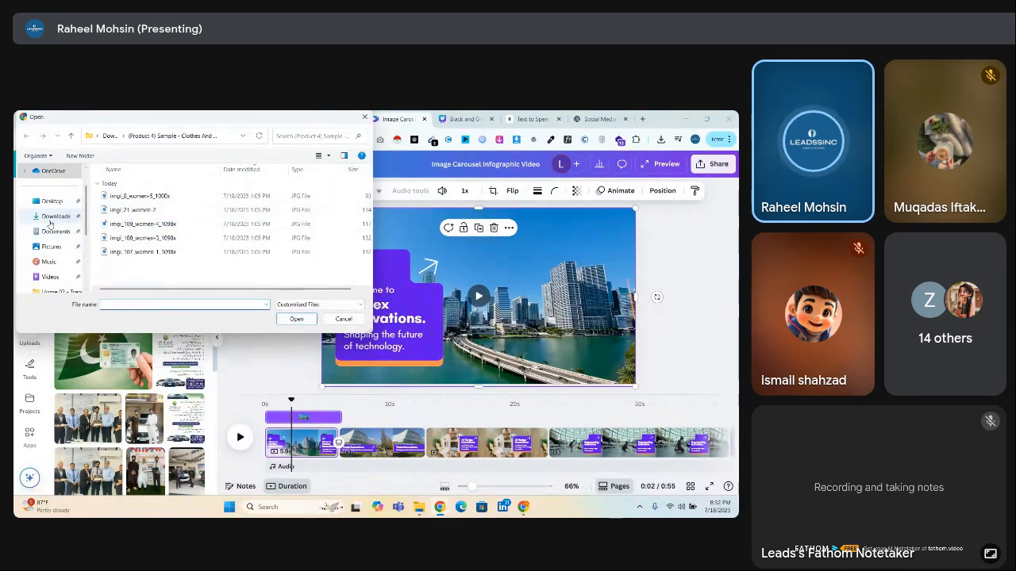
pyautogui.click(56, 215)
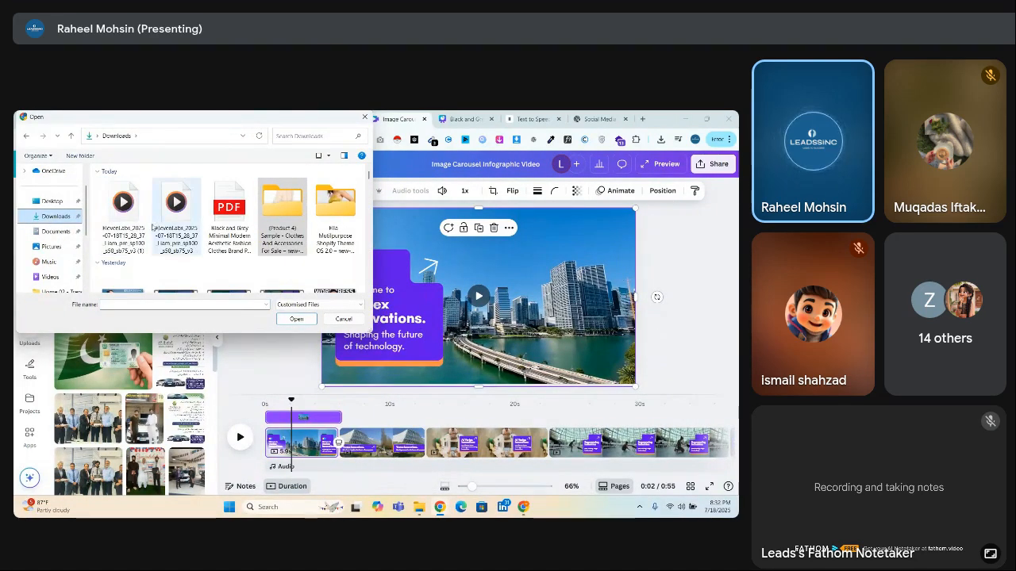
pyautogui.doubleClick(134, 230)
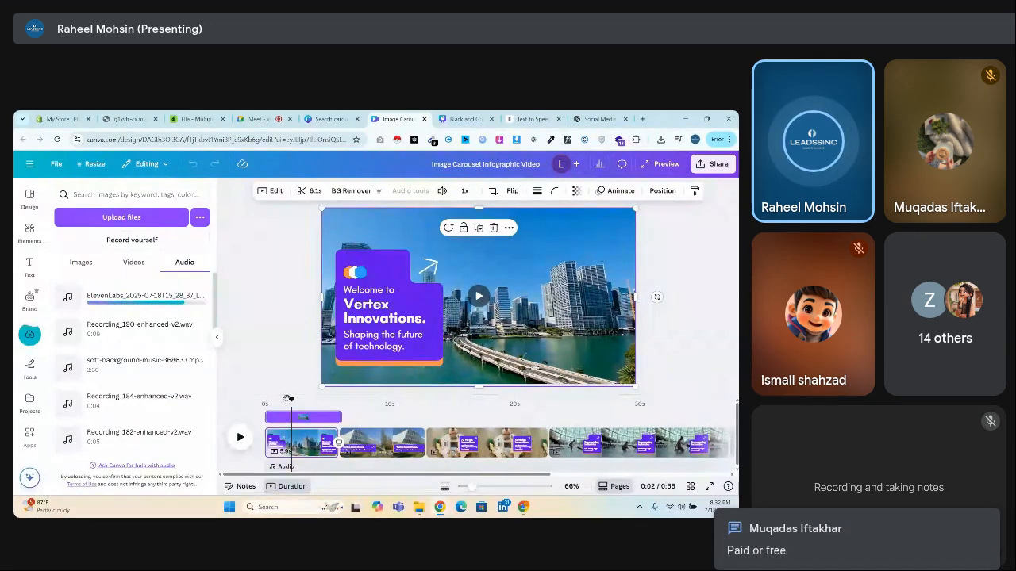
# Place the uploaded ElevenLabs voiceover on the audio track starting at 0s and play the opening of the video
pyautogui.moveTo(290, 398); pyautogui.dragTo(265, 401)
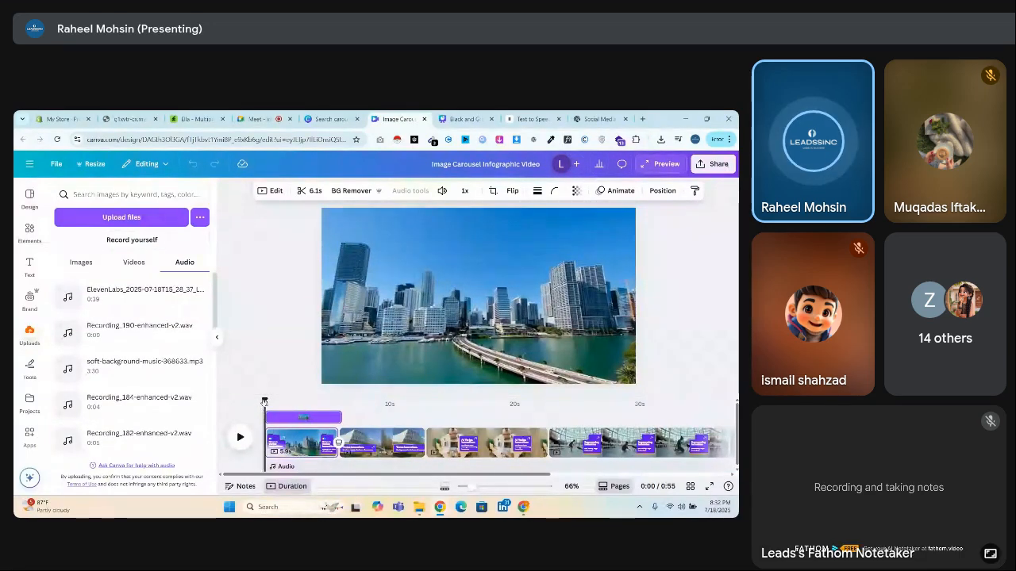
pyautogui.moveTo(264, 400)
pyautogui.mouseDown()
pyautogui.moveTo(421, 397)
pyautogui.moveTo(265, 401)
pyautogui.mouseUp()
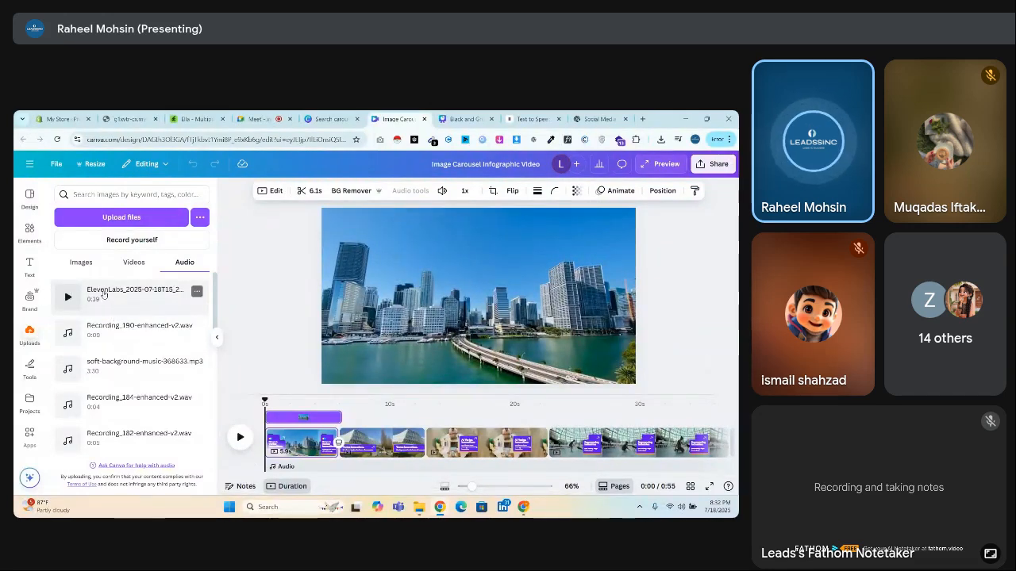
pyautogui.click(104, 299)
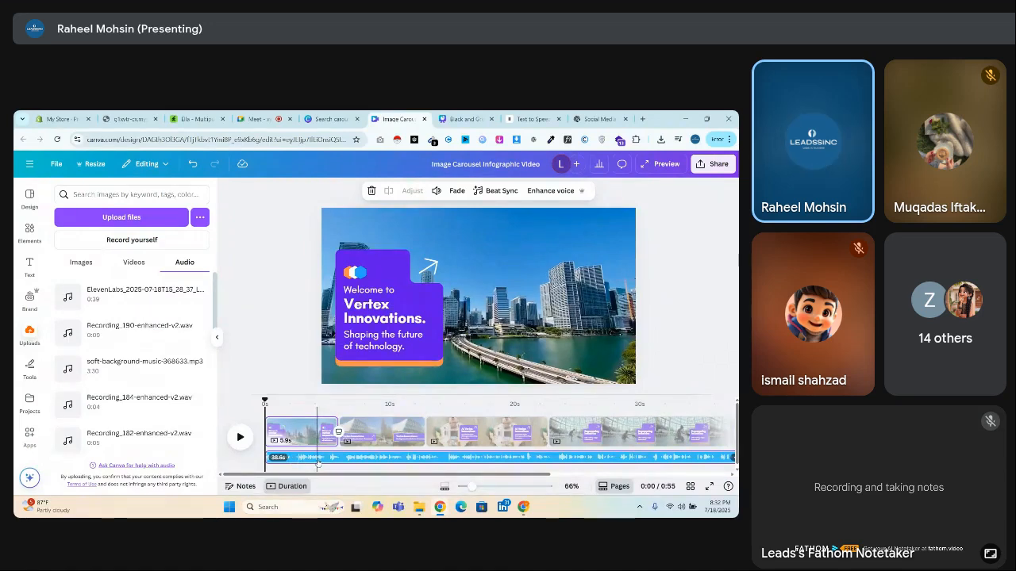
pyautogui.moveTo(317, 463); pyautogui.dragTo(266, 464)
pyautogui.click(239, 439)
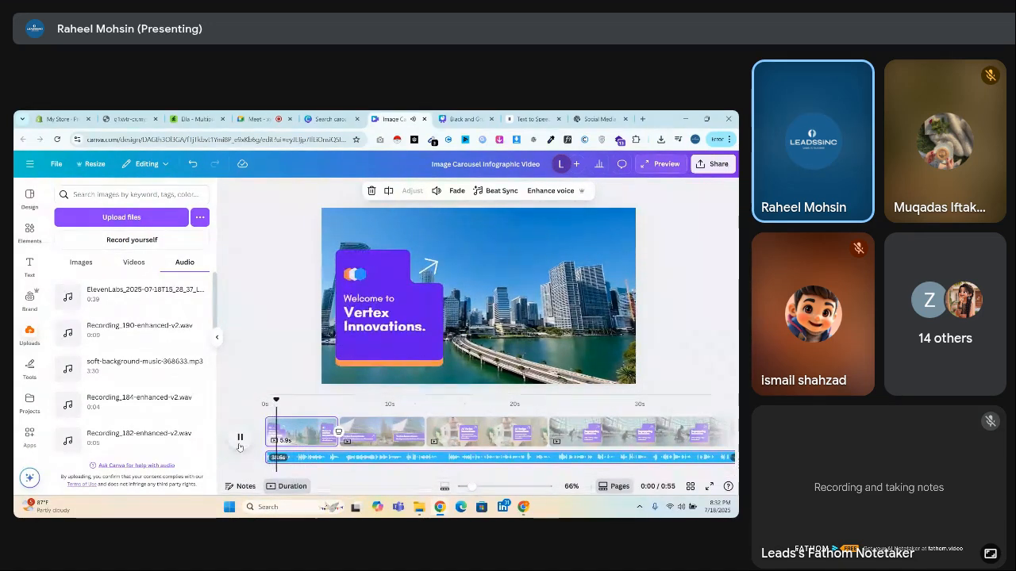
pyautogui.click(239, 439)
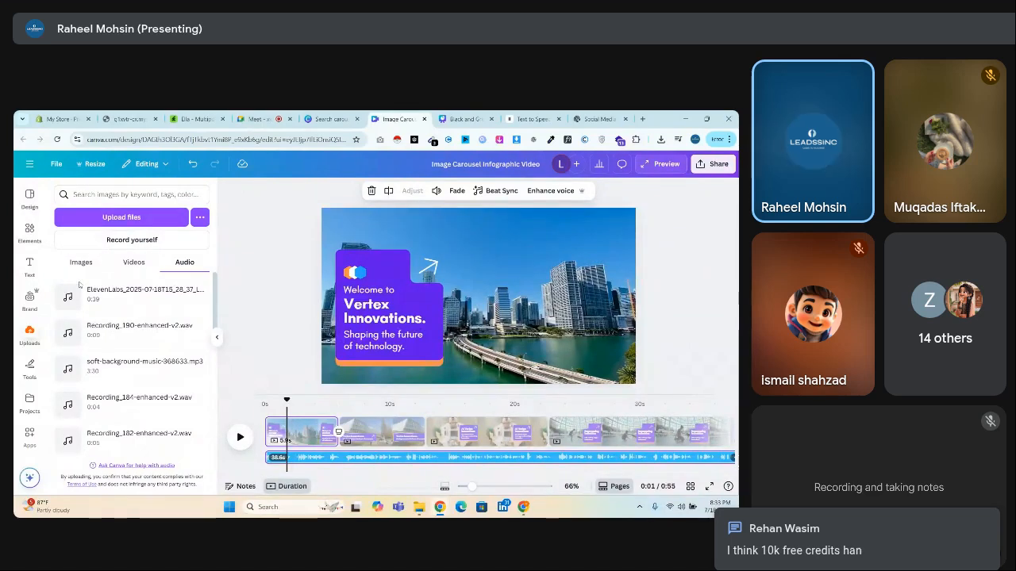
# Search the elements for "frustrated business owner" videos and add the 11.0s clip of the suited man at a desk to the first page
pyautogui.click(30, 232)
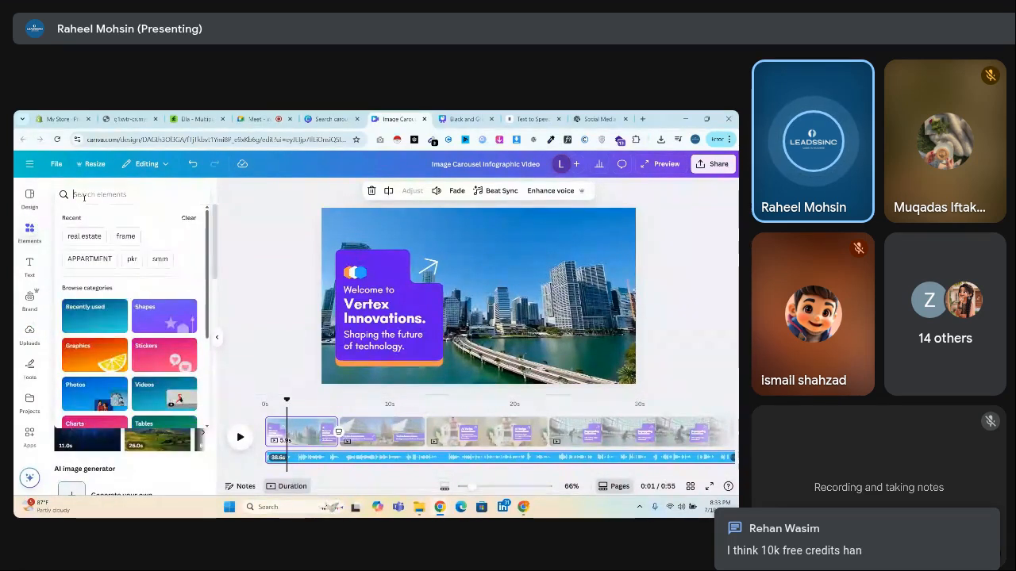
pyautogui.click(84, 195)
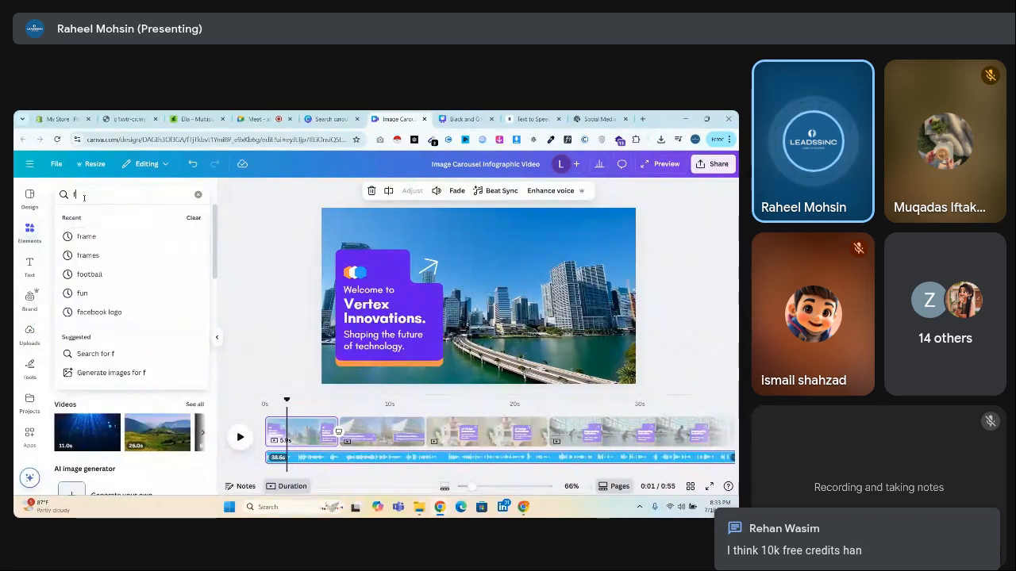
pyautogui.write('frustrate')
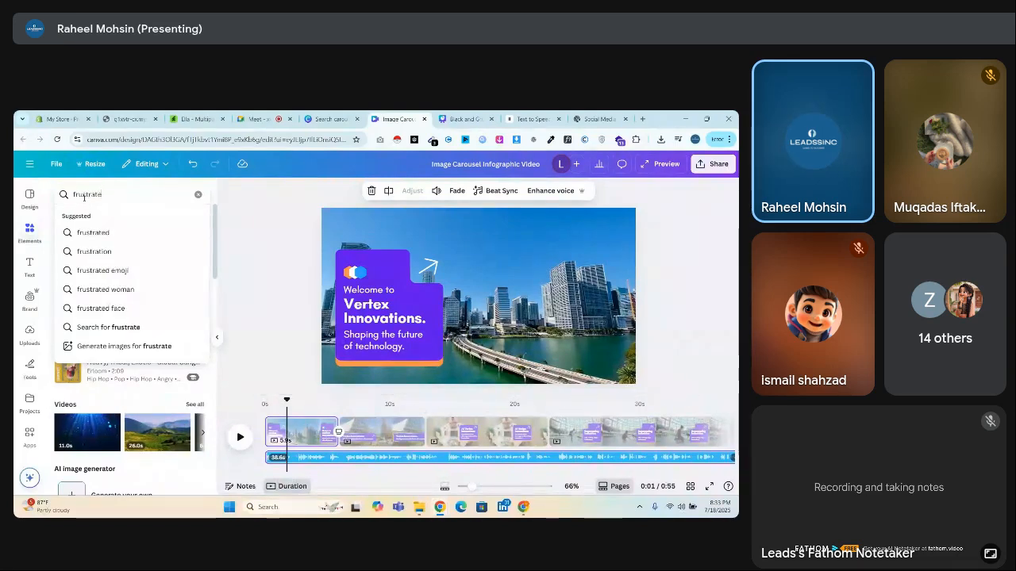
pyautogui.write('d bu')
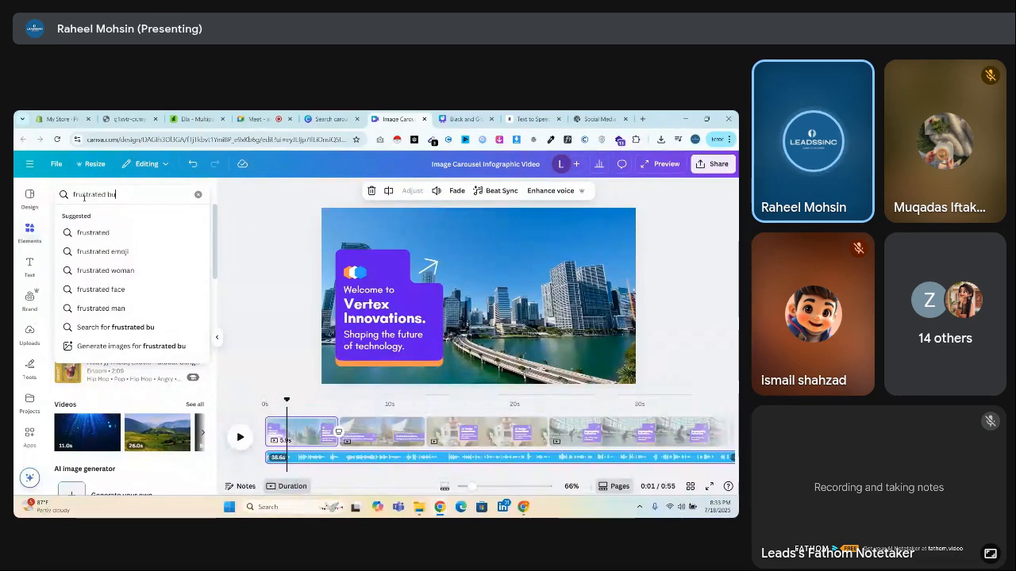
pyautogui.write('siness owne')
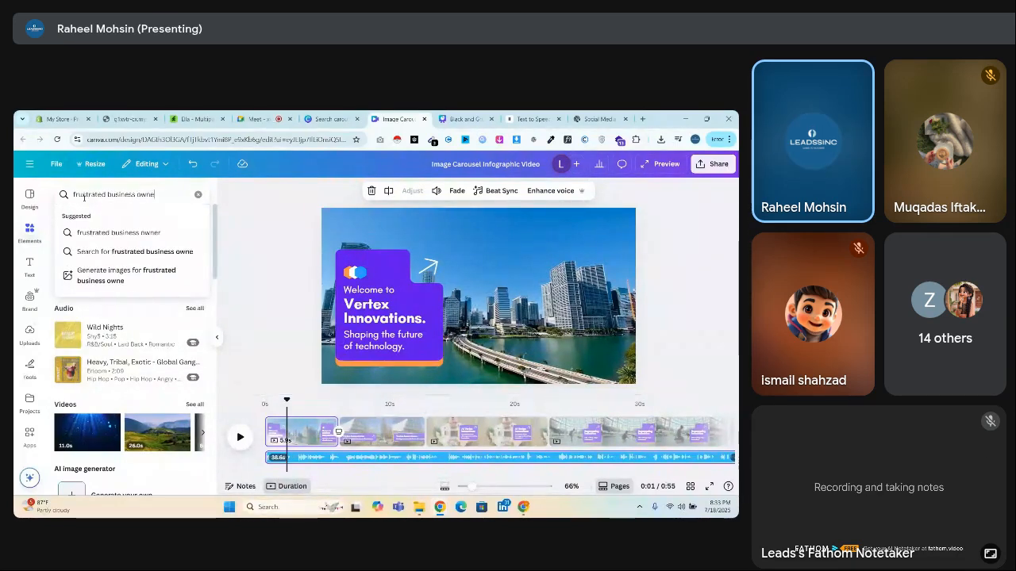
pyautogui.write('r')
pyautogui.click(112, 238)
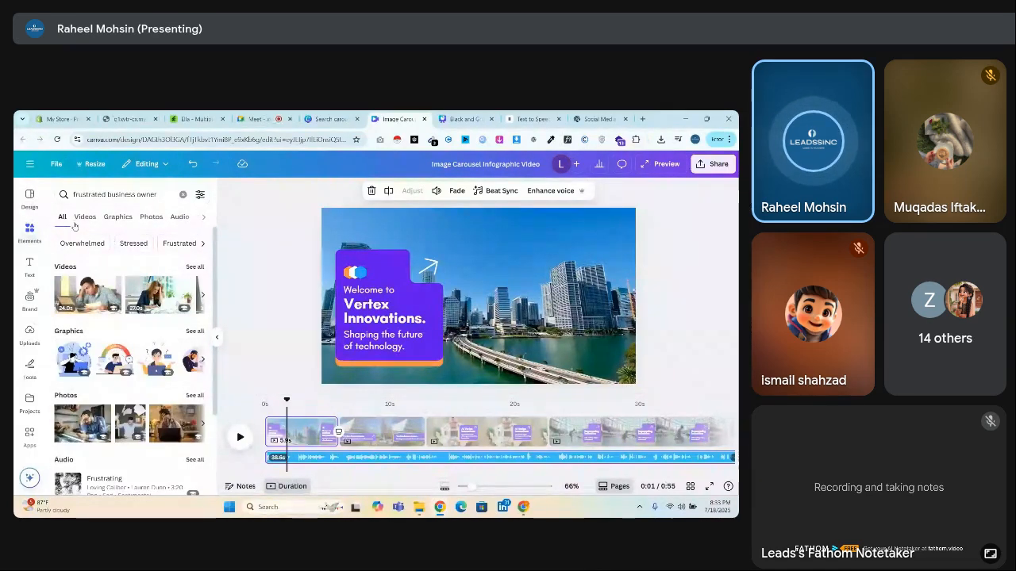
pyautogui.click(84, 216)
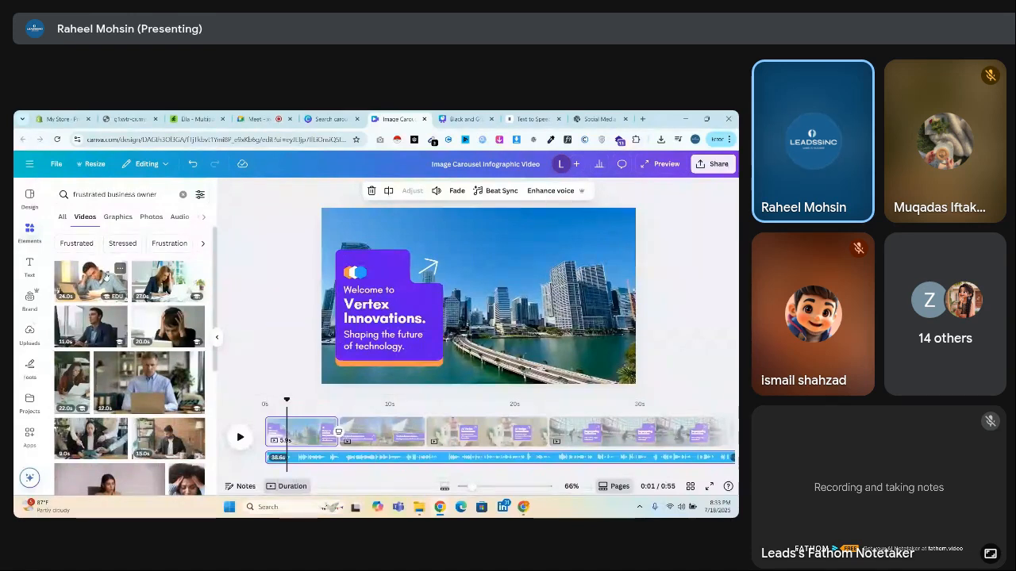
pyautogui.click(92, 326)
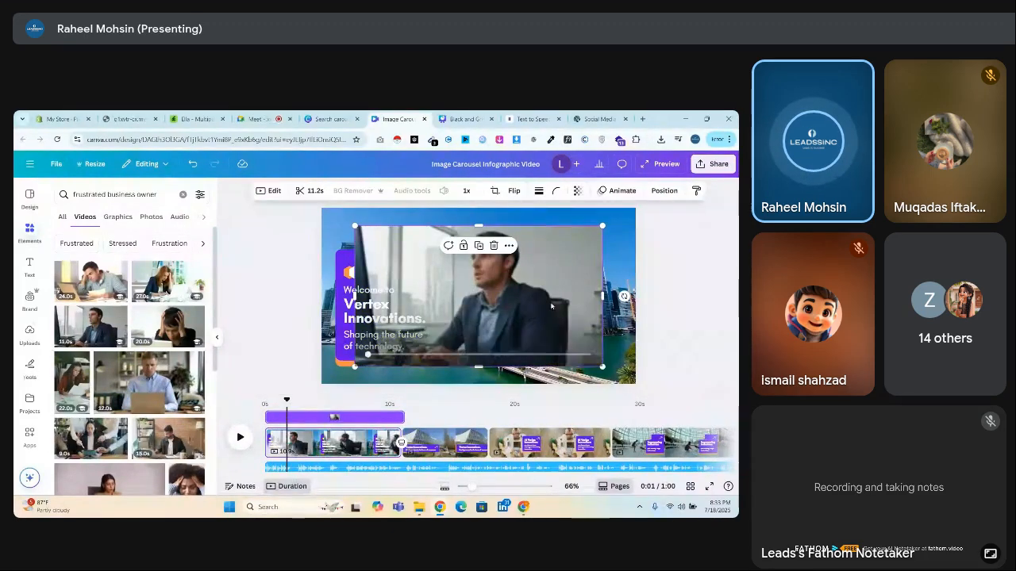
# Remove the city skyline background video and enlarge the businessman clip to cover the whole first page
pyautogui.click(620, 260)
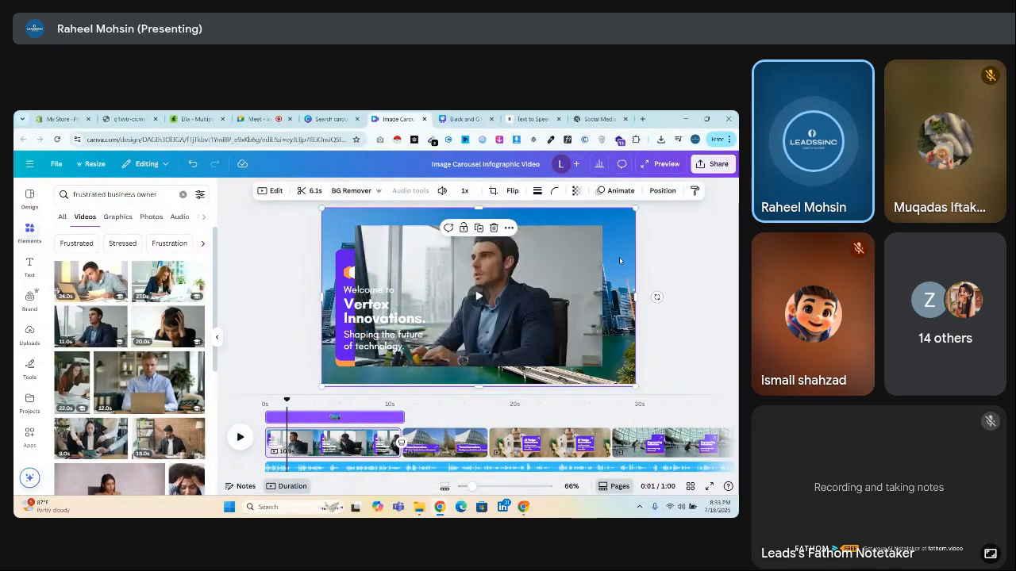
pyautogui.click(549, 253)
pyautogui.moveTo(549, 254); pyautogui.dragTo(539, 242)
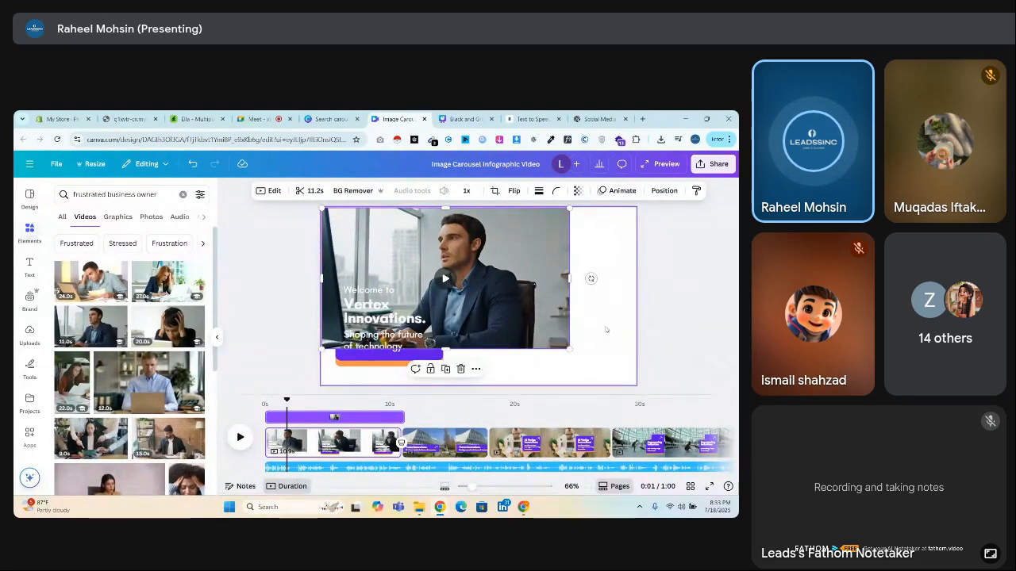
pyautogui.moveTo(572, 357); pyautogui.dragTo(645, 378)
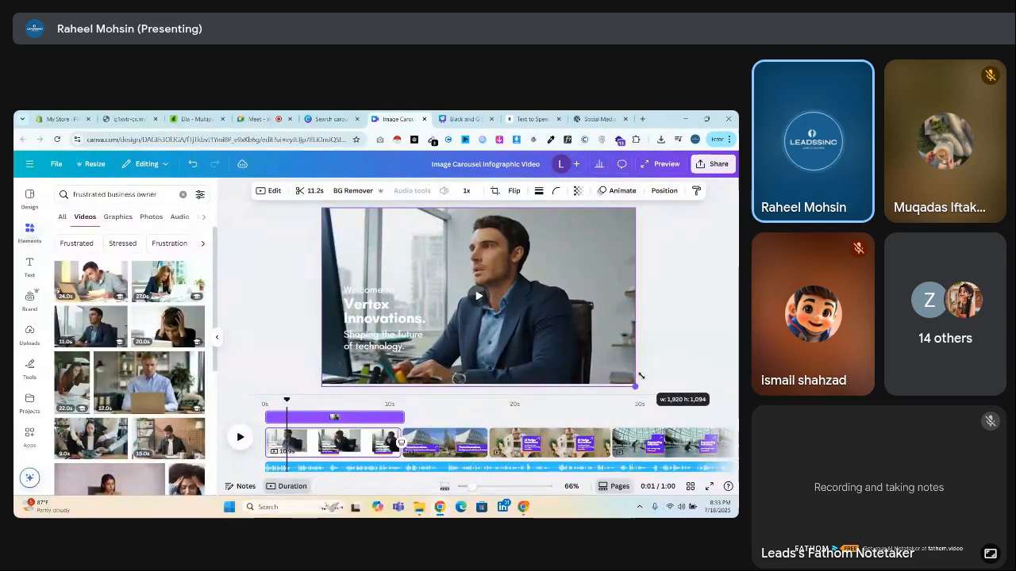
# Send the businessman video to the back, behind the page's text panel and logo
pyautogui.rightClick(574, 292)
pyautogui.moveTo(595, 312)
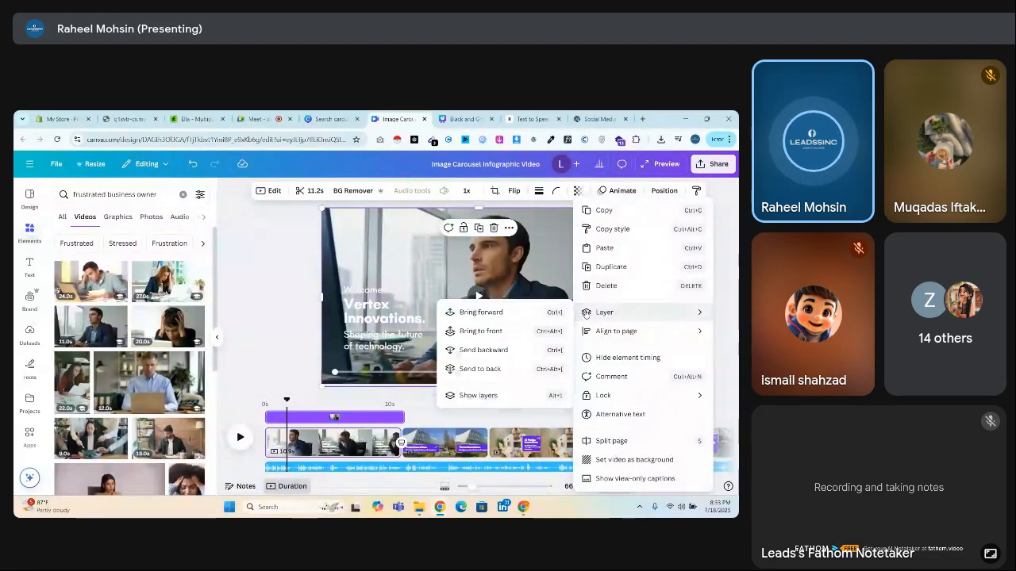
pyautogui.click(528, 378)
pyautogui.click(250, 290)
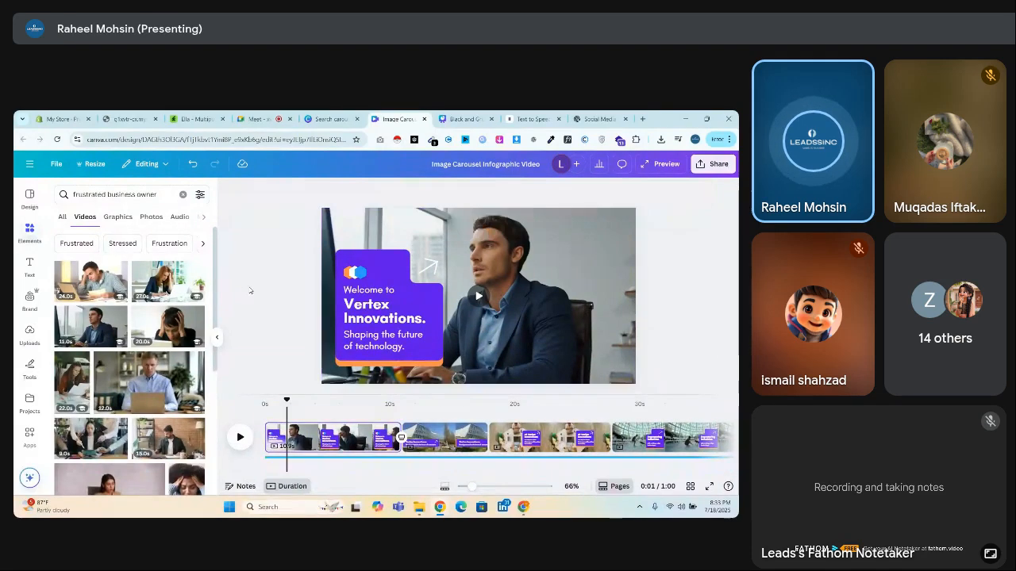
# Recolor the text panel dark blue and the orange shape behind it light teal from the Leads Sinc Brand Kit palette
pyautogui.click(376, 262)
pyautogui.click(433, 191)
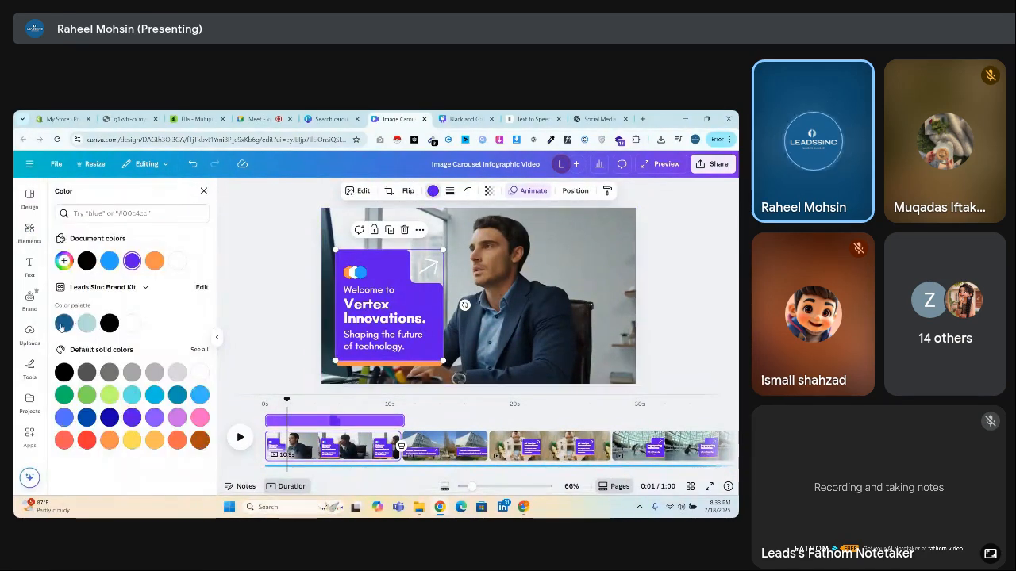
pyautogui.click(63, 323)
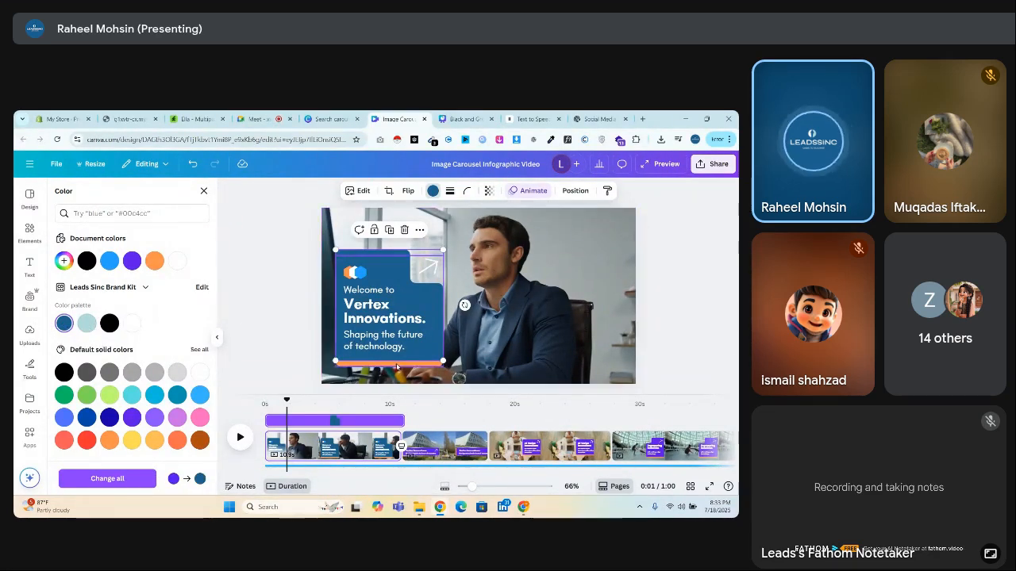
pyautogui.click(340, 341)
pyautogui.click(92, 326)
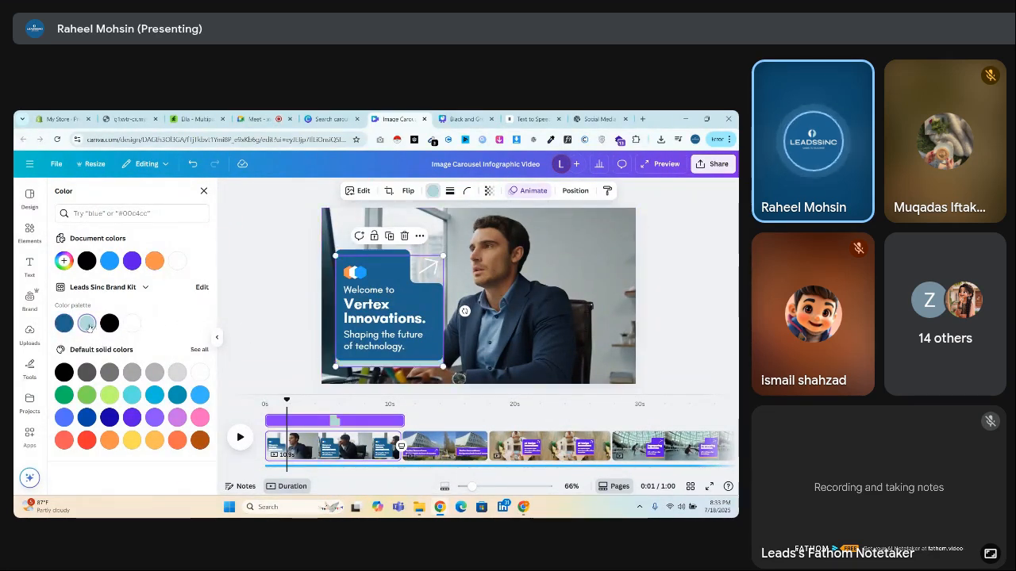
# Recolor the logo graphic above the welcome text, changing its white to light teal, blue to white and orange to the brand's dark blue
pyautogui.click(361, 273)
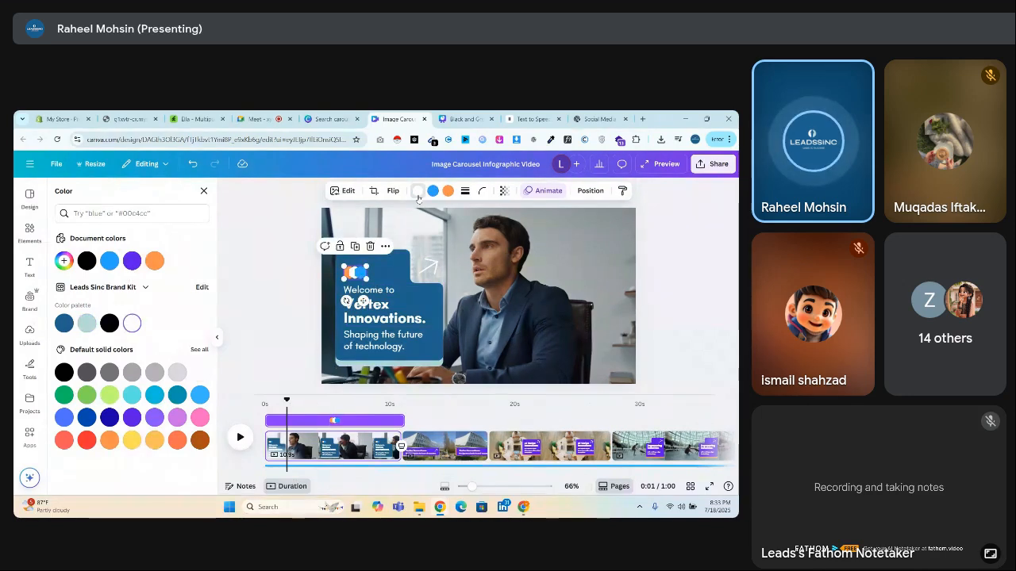
pyautogui.click(64, 323)
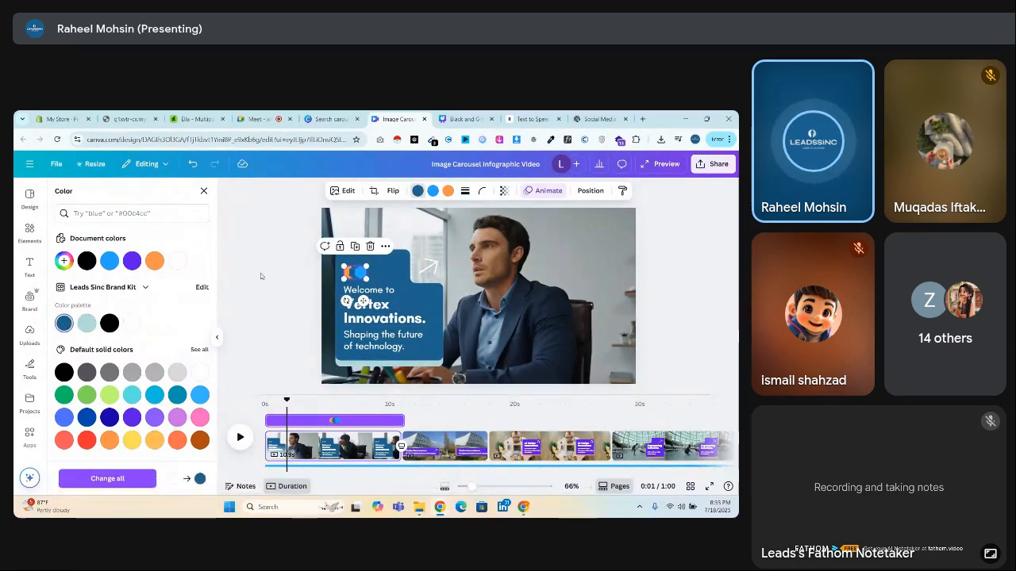
pyautogui.click(87, 321)
pyautogui.click(432, 192)
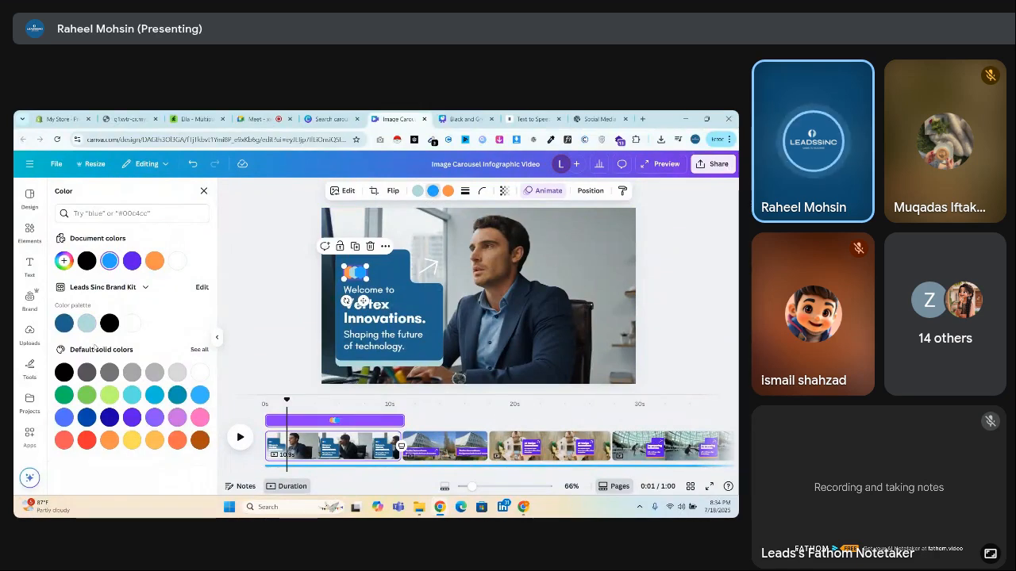
pyautogui.click(132, 323)
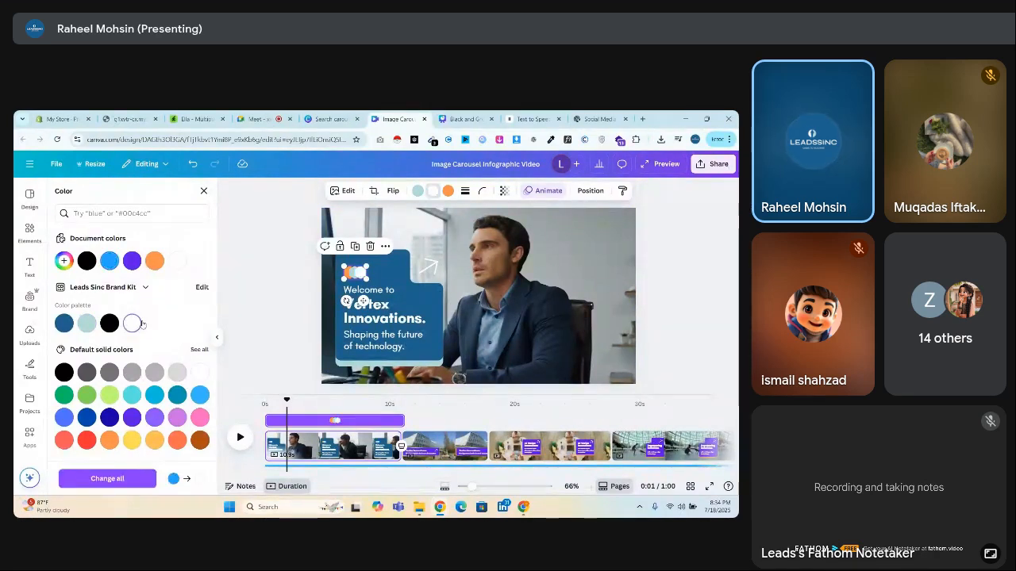
pyautogui.click(449, 191)
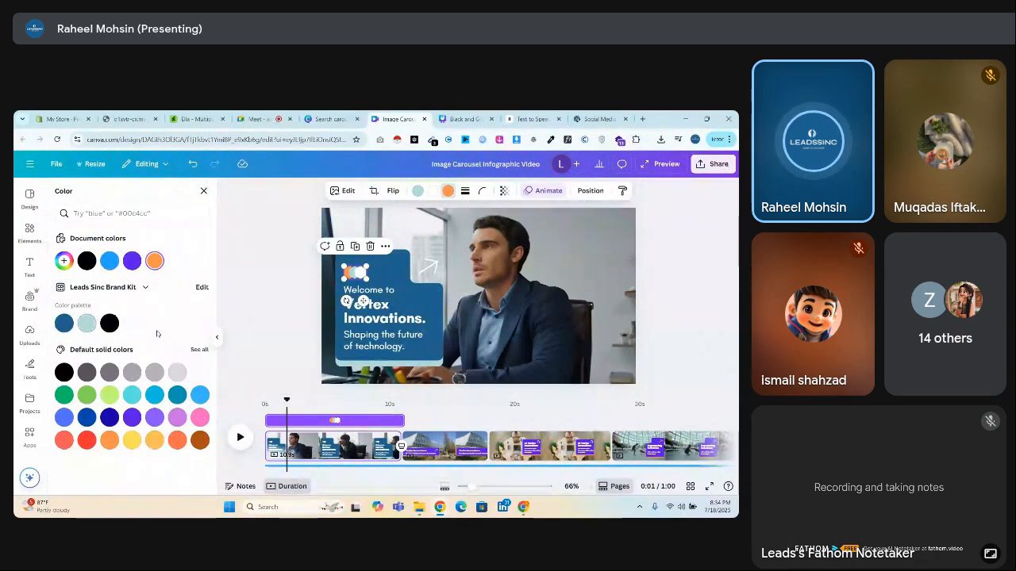
pyautogui.click(65, 325)
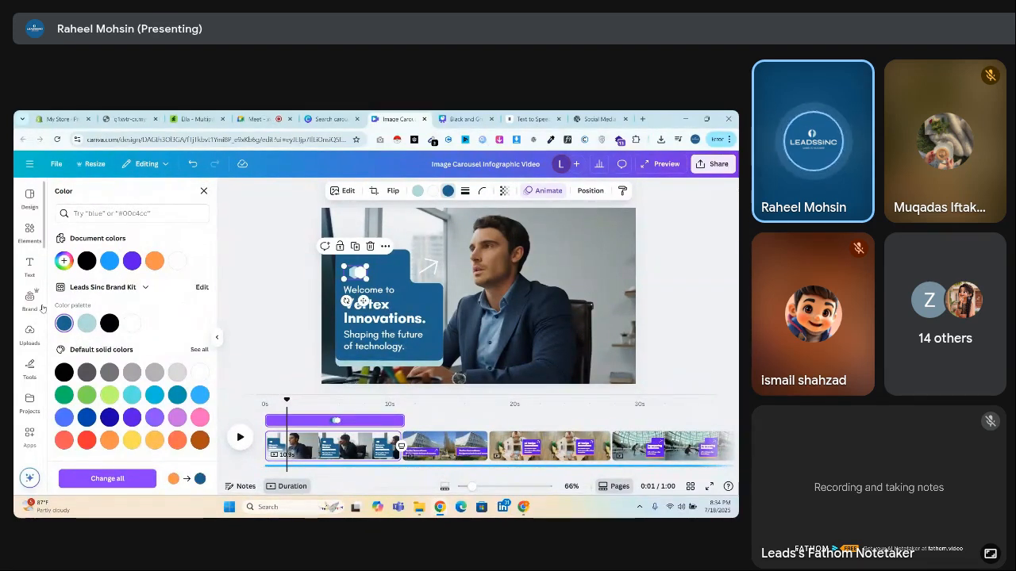
# Recolor the blue part of the circles graphic above the headline on page 1 to light gray
pyautogui.click(177, 373)
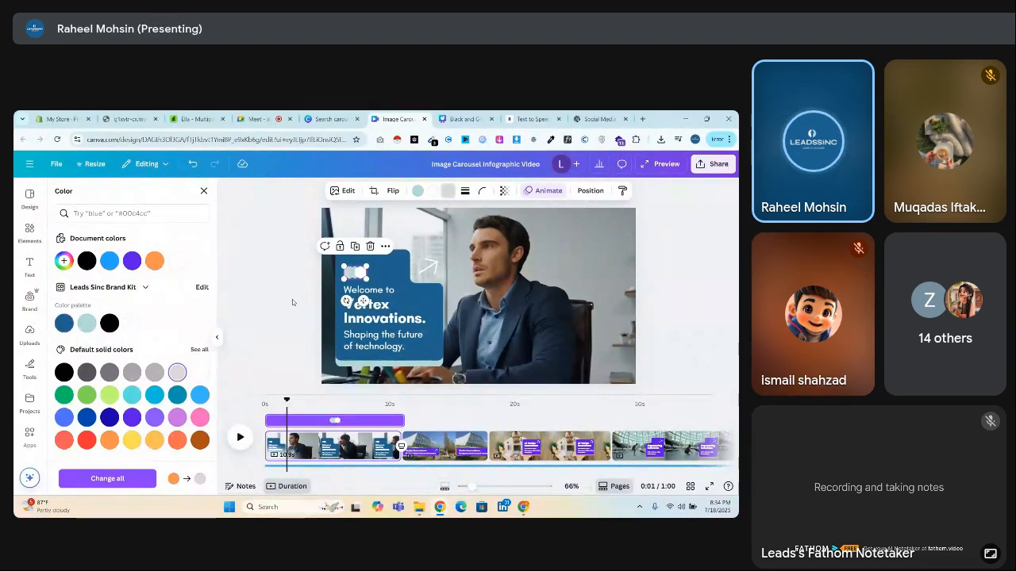
pyautogui.doubleClick(293, 303)
pyautogui.click(292, 302)
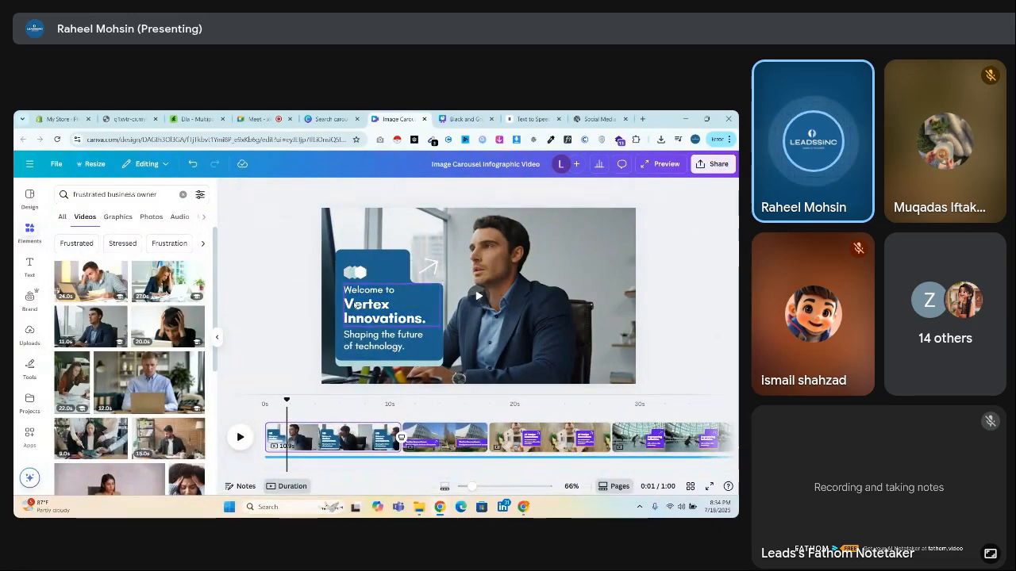
# Switch to the ChatGPT conversation and copy "Struggling to grow your clothing brand online?" from the voiceover script
pyautogui.click(356, 304)
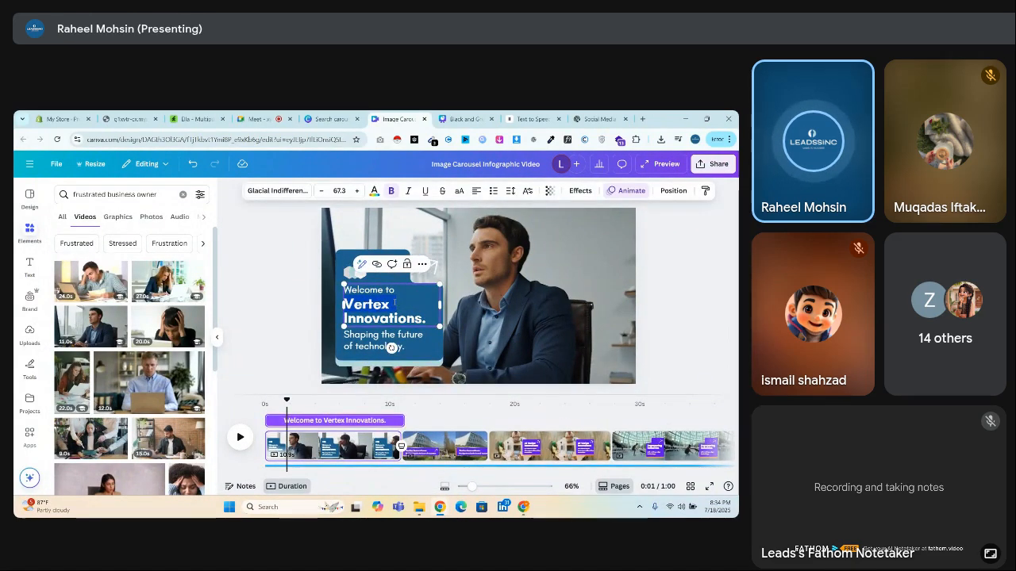
pyautogui.moveTo(520, 119); pyautogui.dragTo(500, 236)
pyautogui.doubleClick(498, 235)
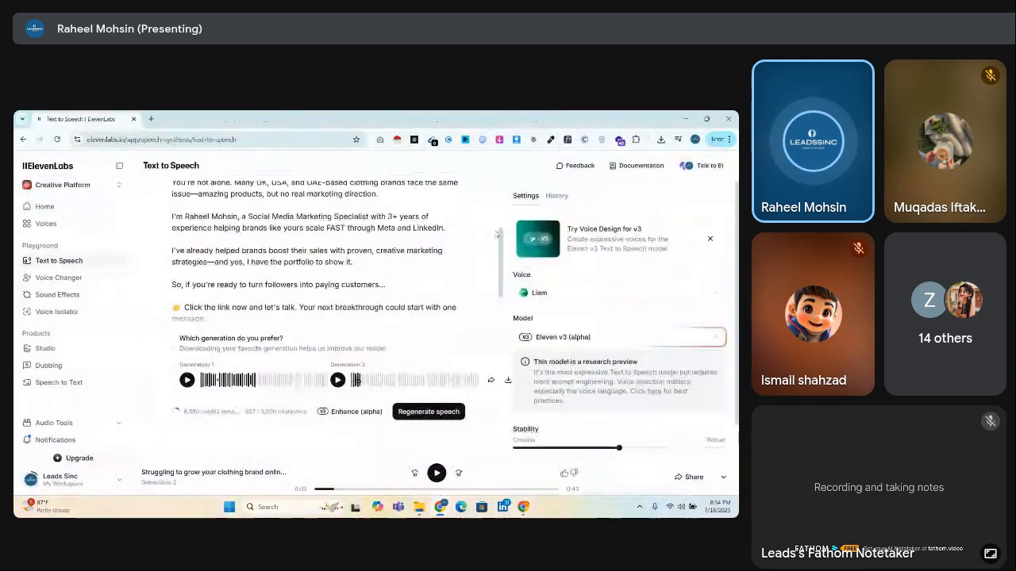
pyautogui.moveTo(440, 506)
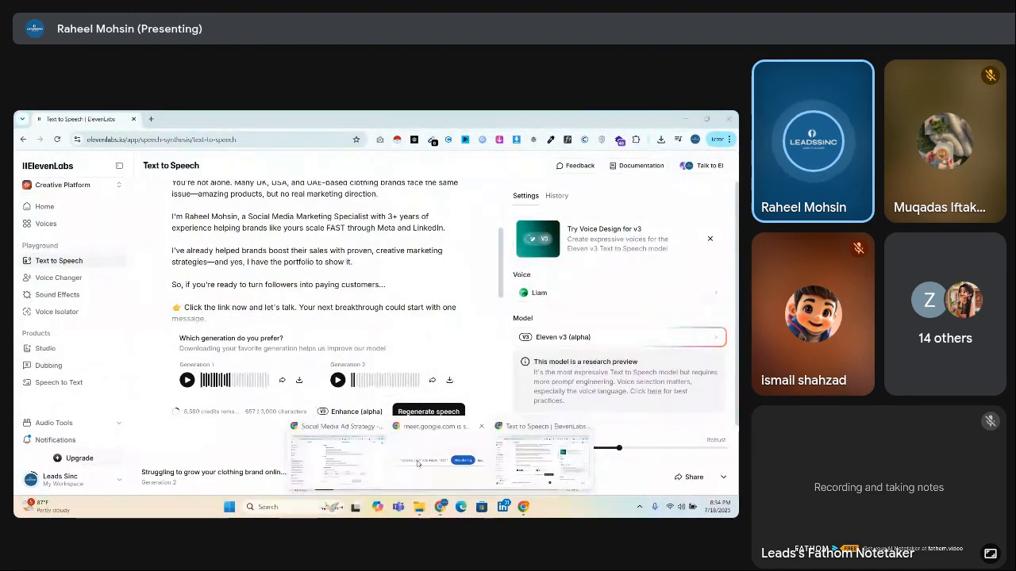
pyautogui.click(370, 461)
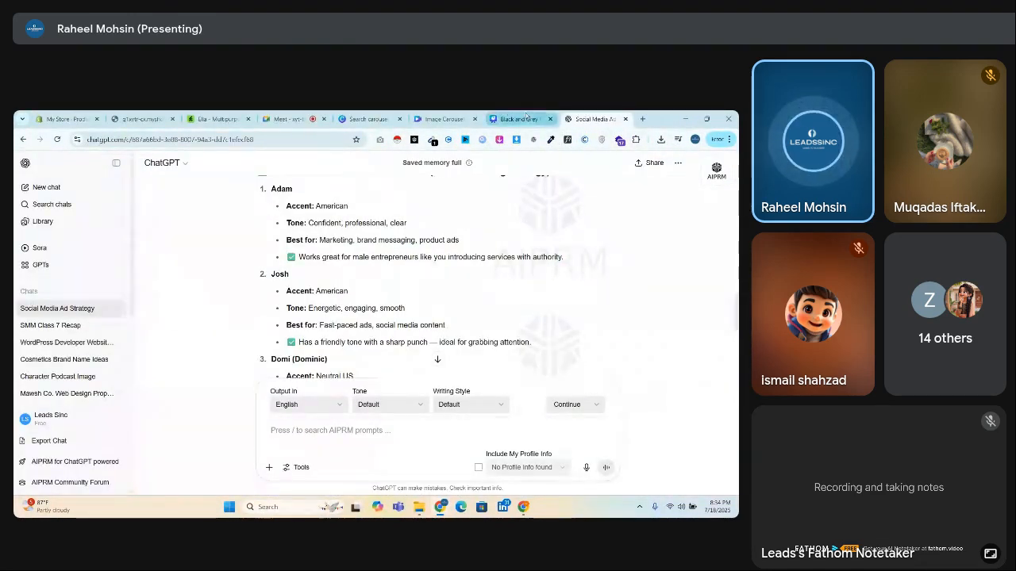
pyautogui.scroll(3, 515, 230)
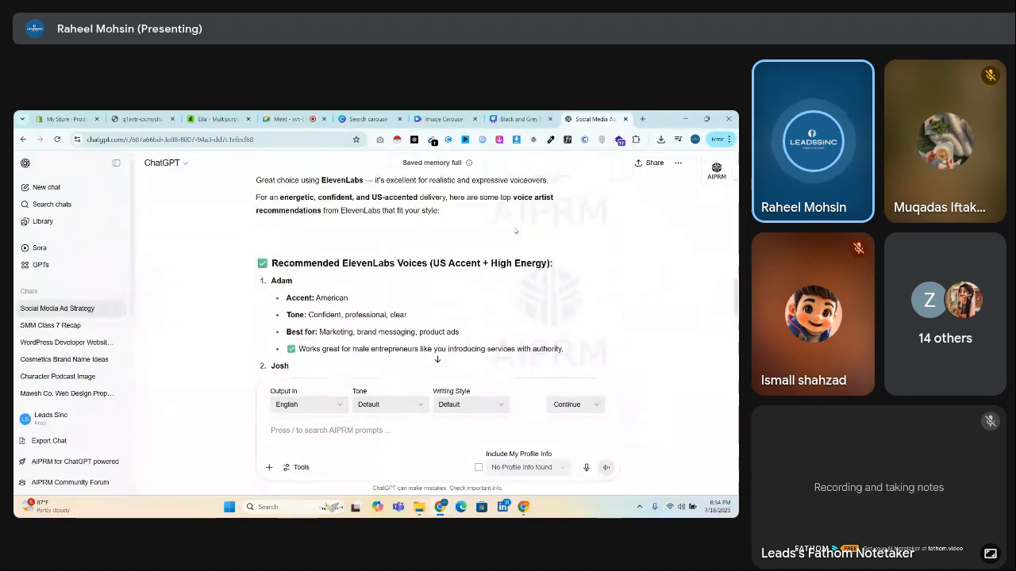
pyautogui.scroll(8, 515, 231)
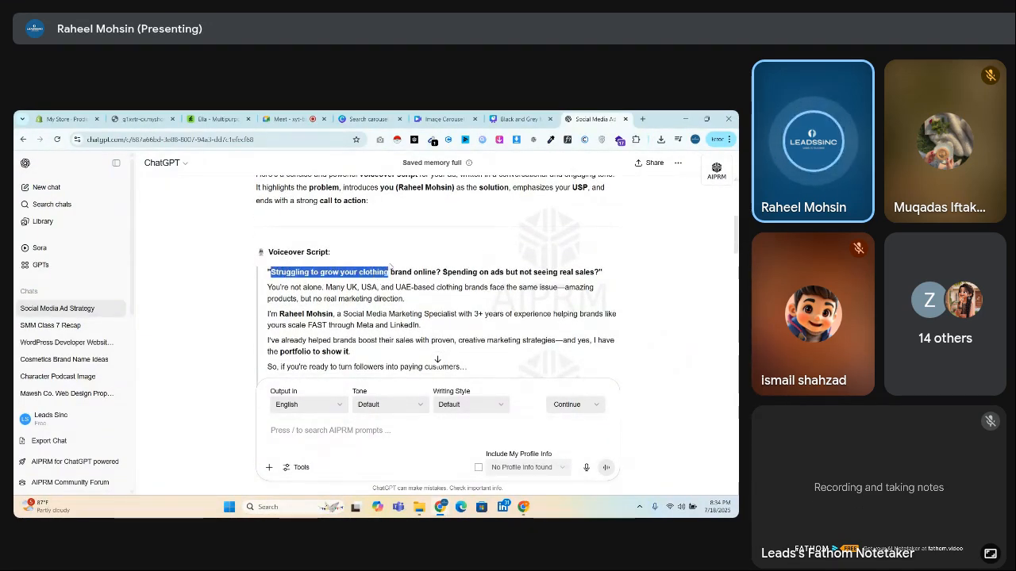
pyautogui.moveTo(389, 268); pyautogui.dragTo(441, 270)
pyautogui.hotkey('ctrl', 'c')
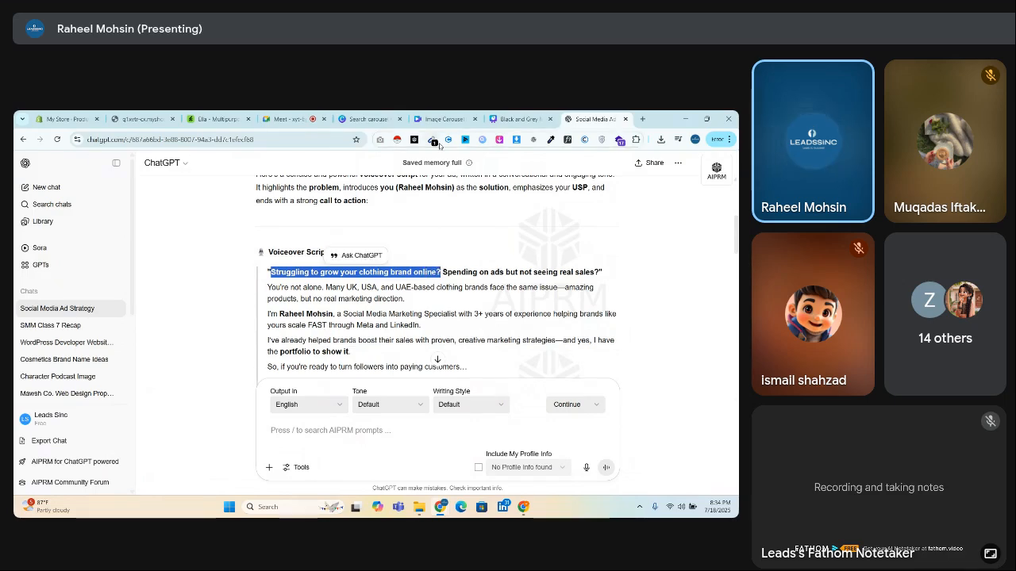
# Switch back to Canva and replace the "Welcome to Vertex Innovations." headline with the copied "Struggling to grow your clothing brand online?"
pyautogui.click(441, 119)
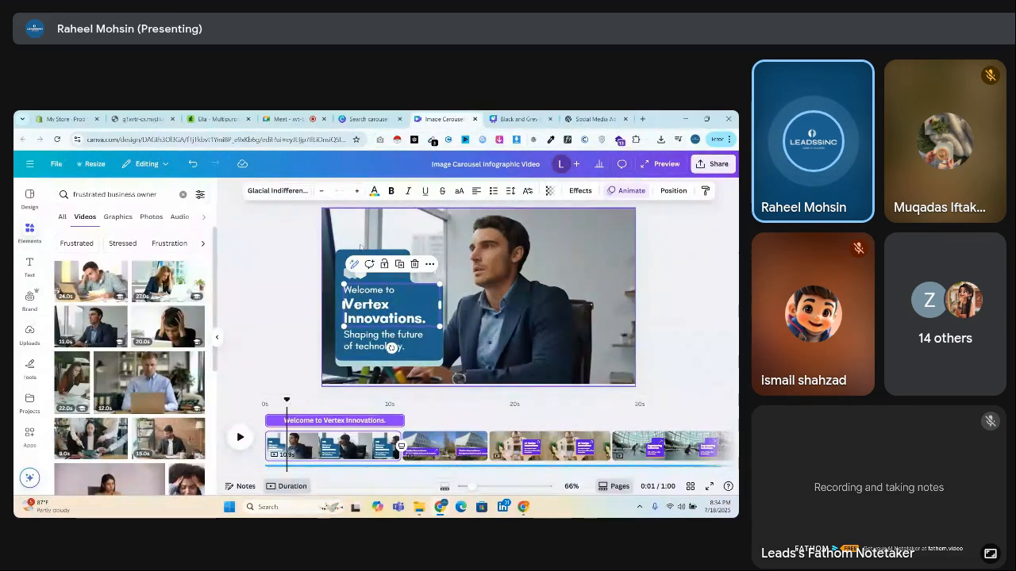
pyautogui.doubleClick(370, 304)
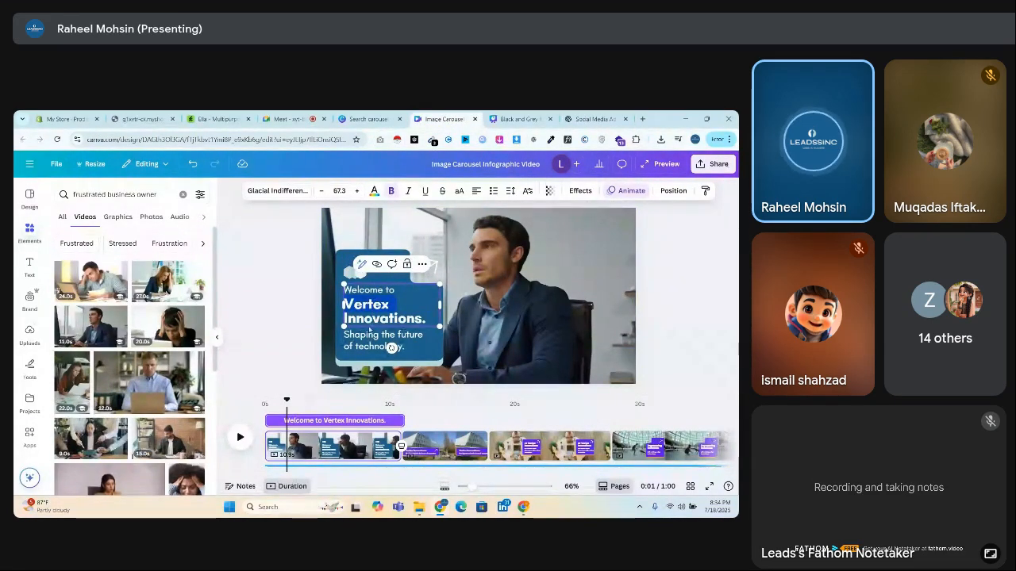
pyautogui.hotkey('ctrl', 'a')
pyautogui.hotkey('ctrl', 'v')
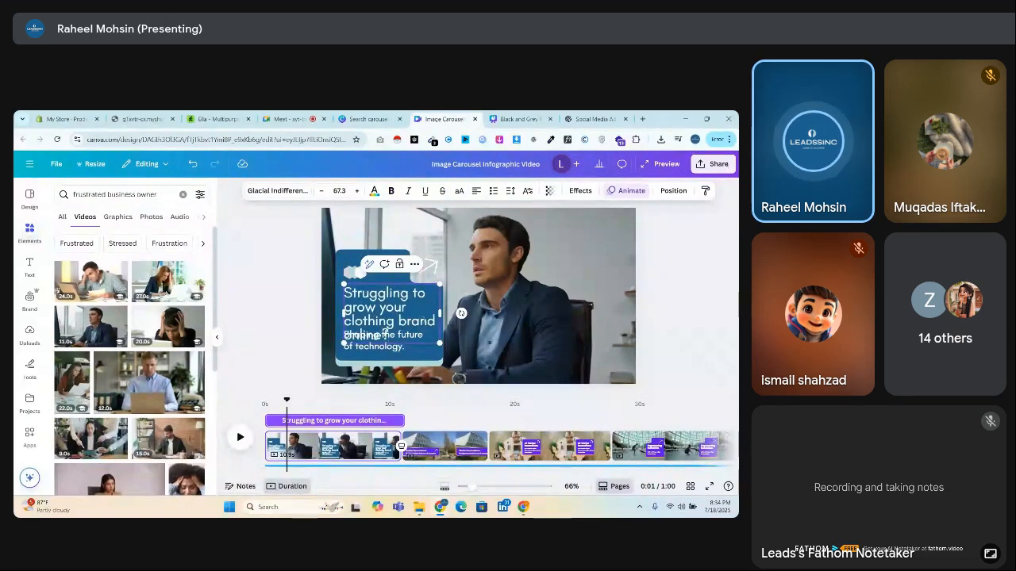
# Delete the "Shaping the future of technology." text, then enlarge the headline to about size 71.8 and reposition it within the blue box
pyautogui.click(384, 347)
pyautogui.press('Delete')
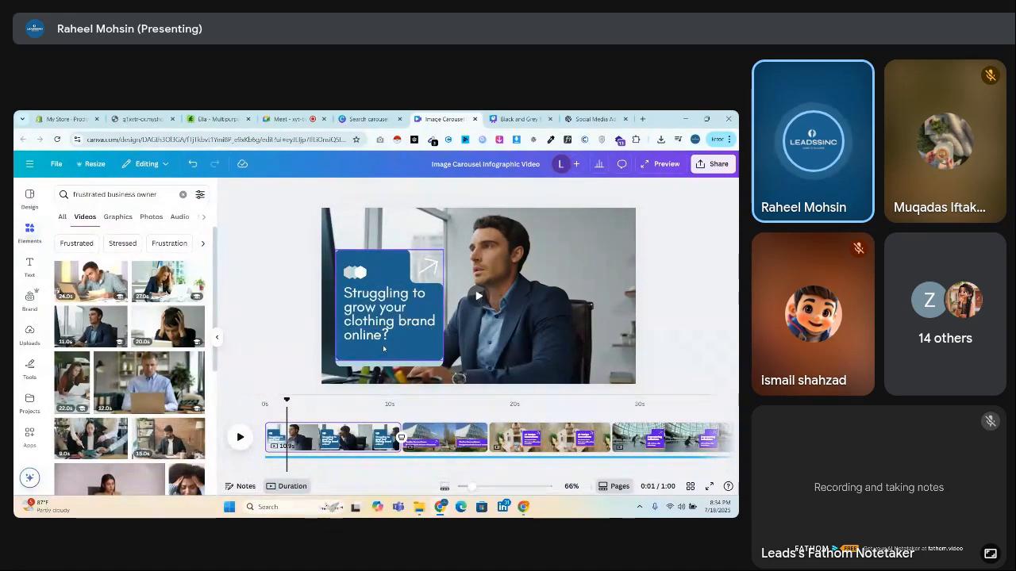
pyautogui.click(428, 347)
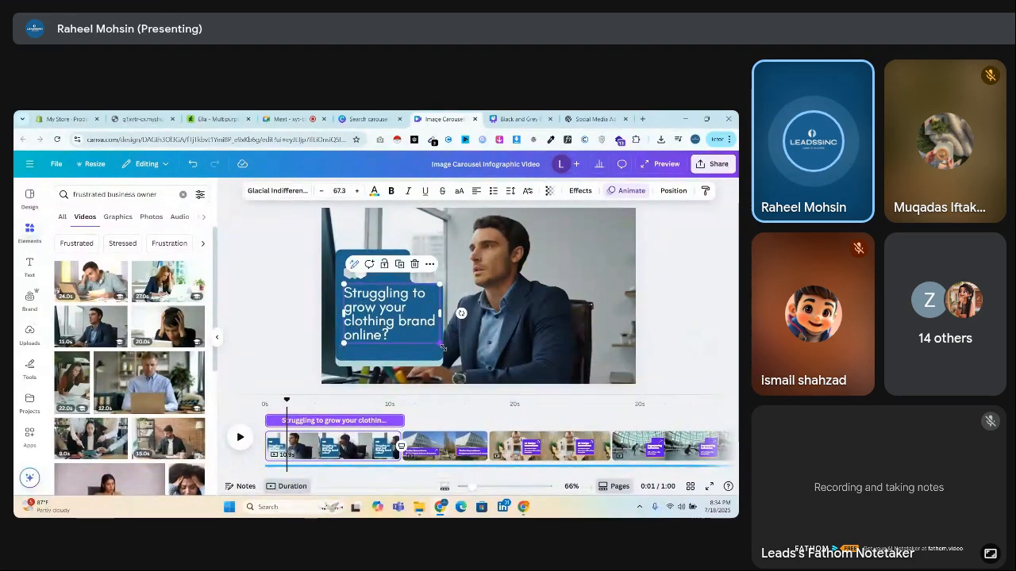
pyautogui.moveTo(442, 347); pyautogui.dragTo(410, 335)
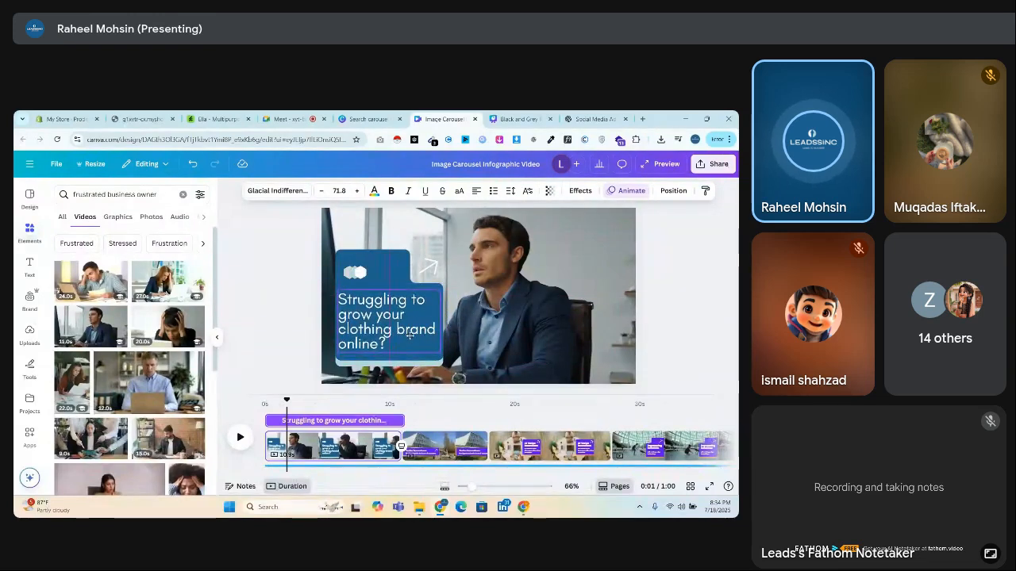
# Trim the start of page 1's background video so that the clip lasts 10.3 s
pyautogui.click(286, 401)
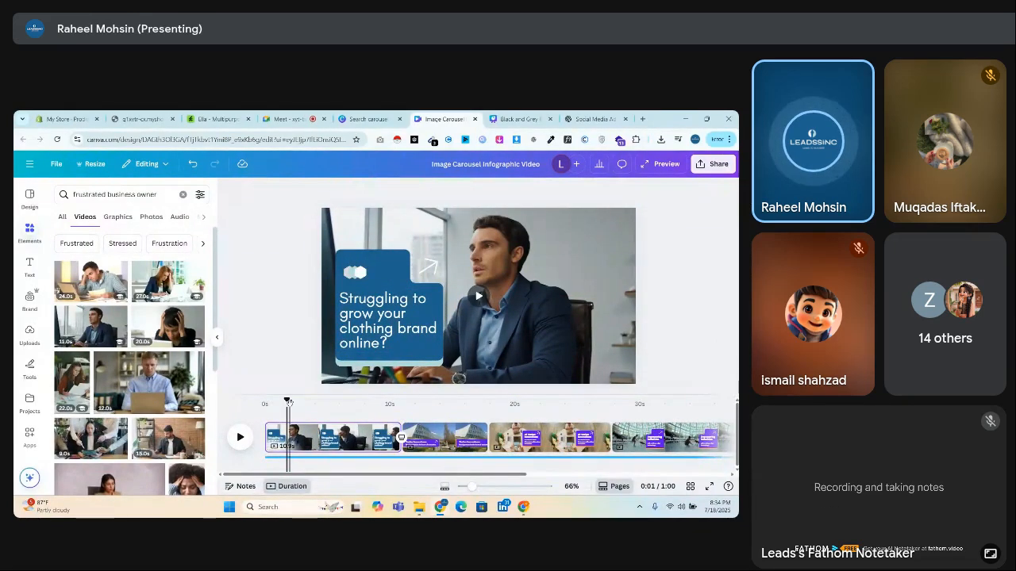
pyautogui.moveTo(288, 403); pyautogui.dragTo(284, 404)
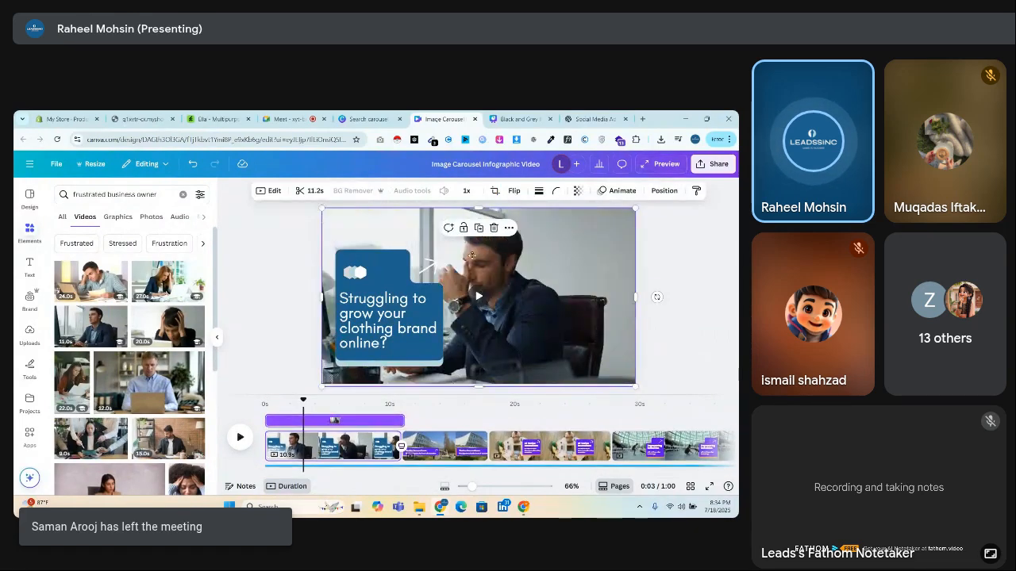
pyautogui.doubleClick(372, 239)
pyautogui.press('Escape')
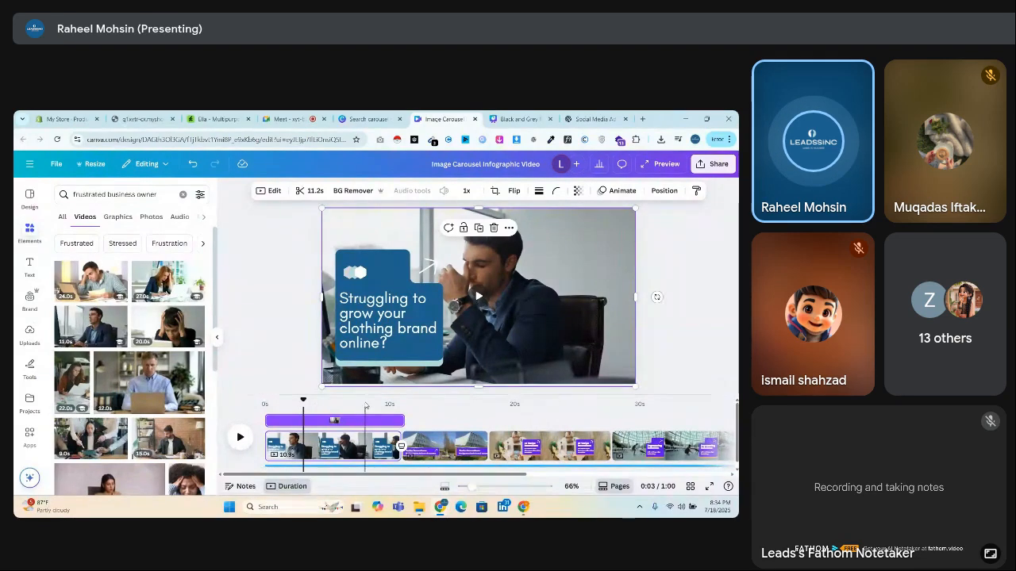
pyautogui.moveTo(303, 400); pyautogui.dragTo(318, 399)
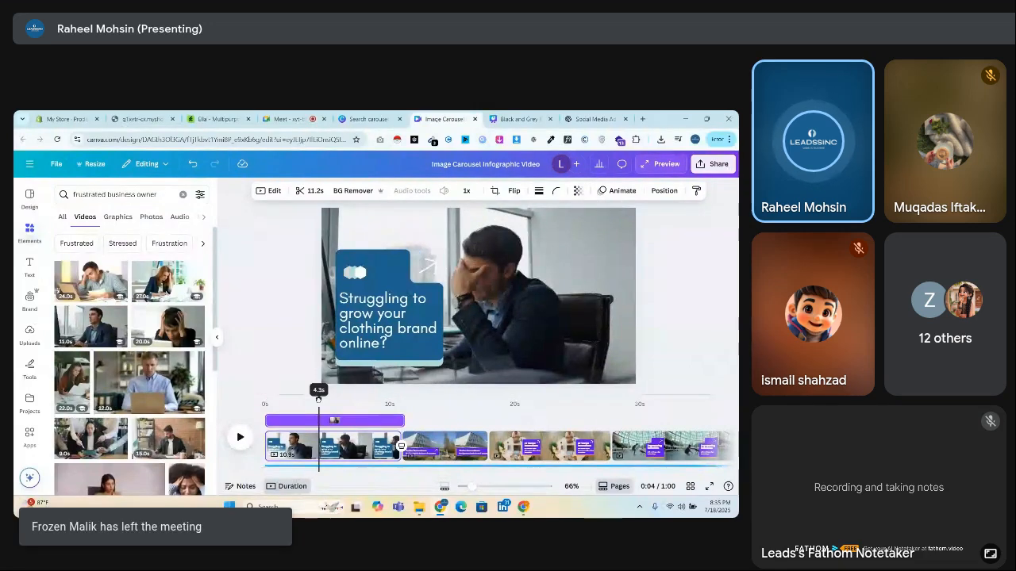
pyautogui.moveTo(318, 399); pyautogui.dragTo(295, 413)
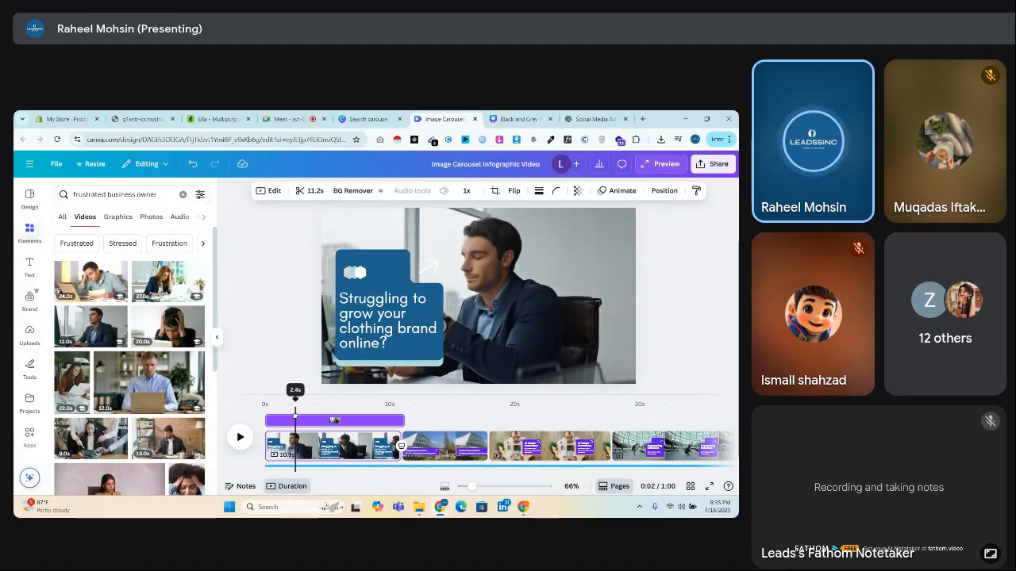
pyautogui.click(386, 229)
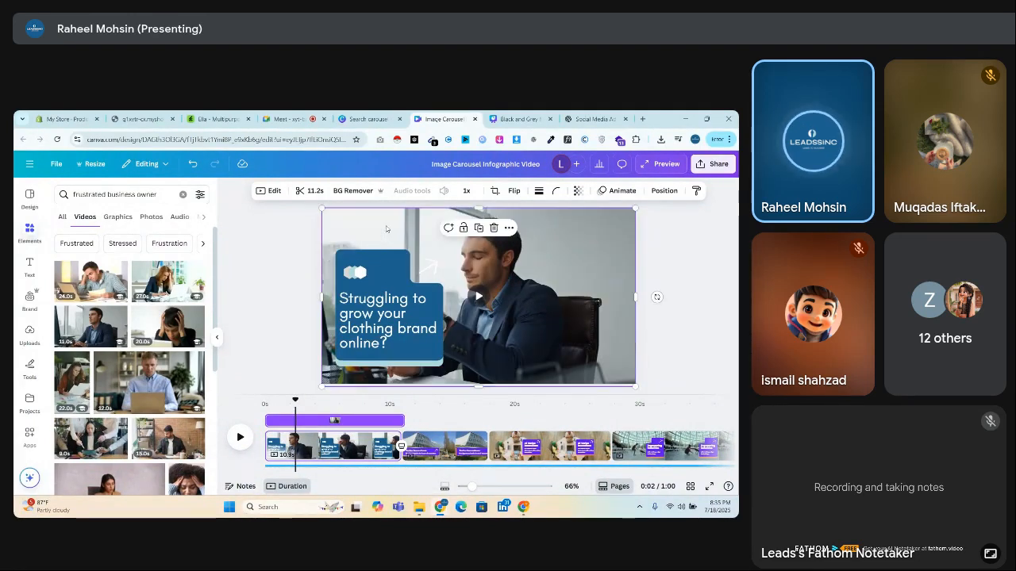
pyautogui.click(305, 193)
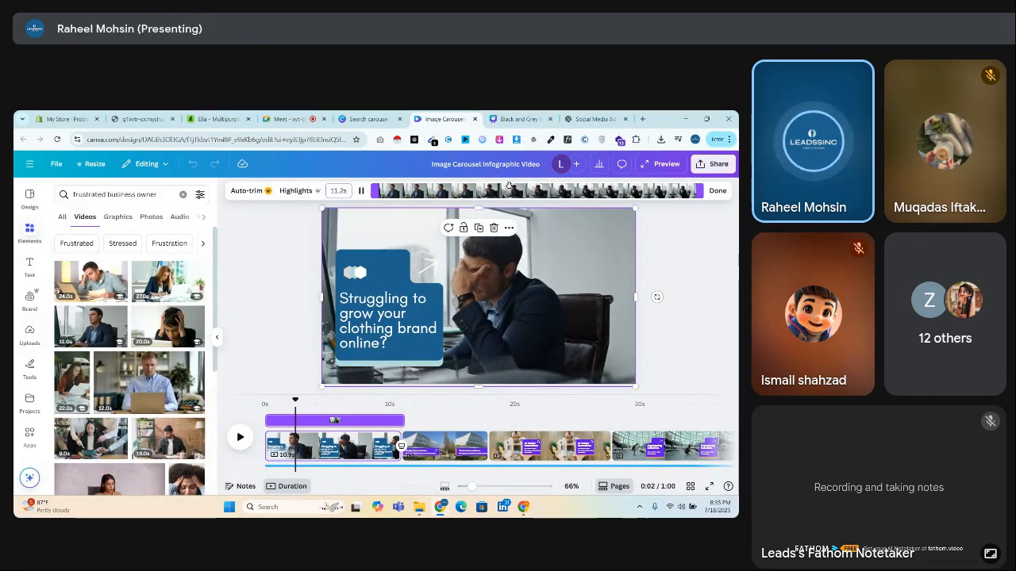
pyautogui.moveTo(377, 194); pyautogui.dragTo(399, 191)
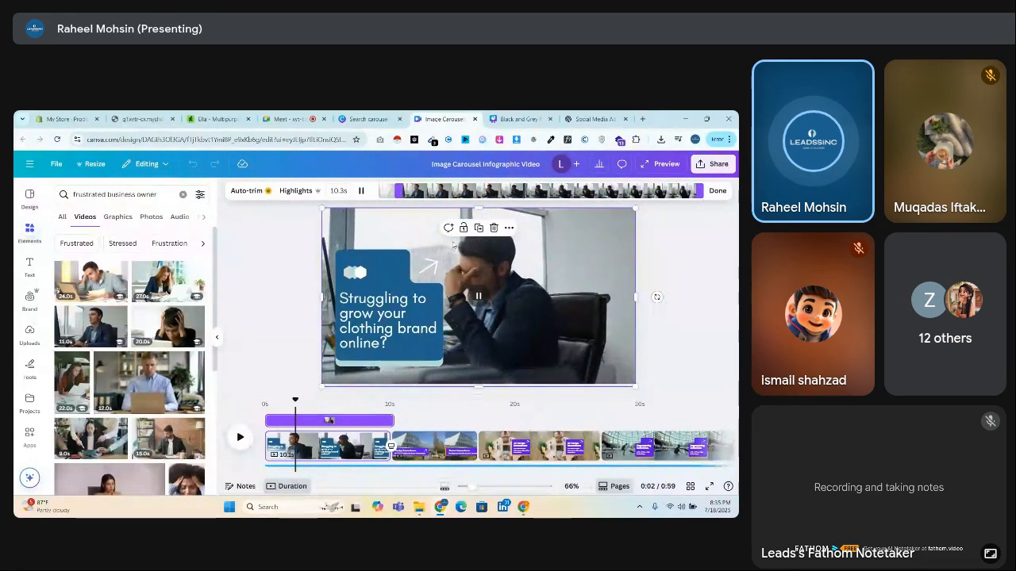
pyautogui.click(717, 190)
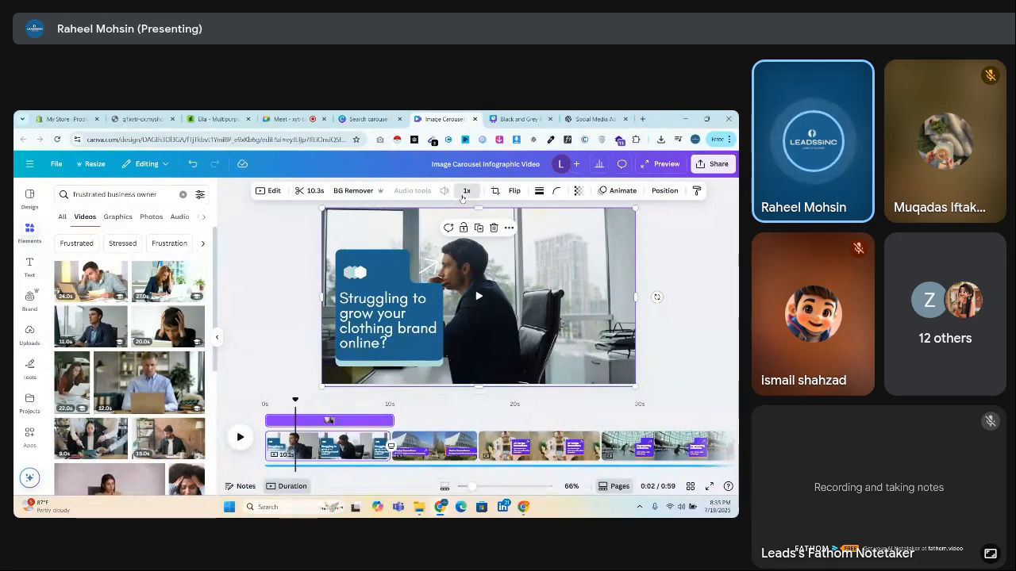
# Set the background video's playback speed to 1.5x and play page 1 from the start to check it
pyautogui.click(465, 191)
pyautogui.moveTo(449, 230); pyautogui.dragTo(472, 233)
pyautogui.click(276, 315)
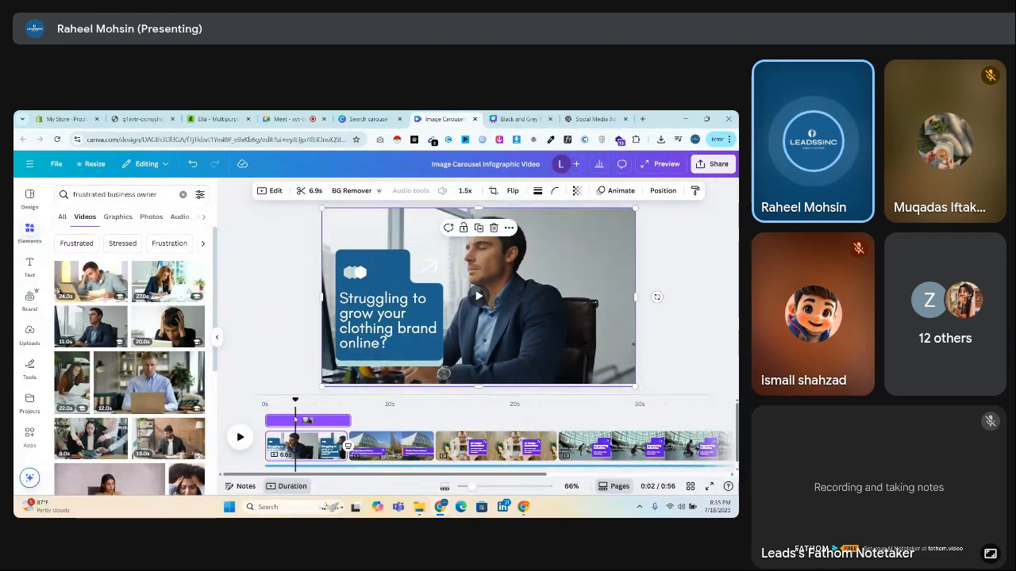
pyautogui.moveTo(295, 402); pyautogui.dragTo(258, 402)
pyautogui.click(239, 438)
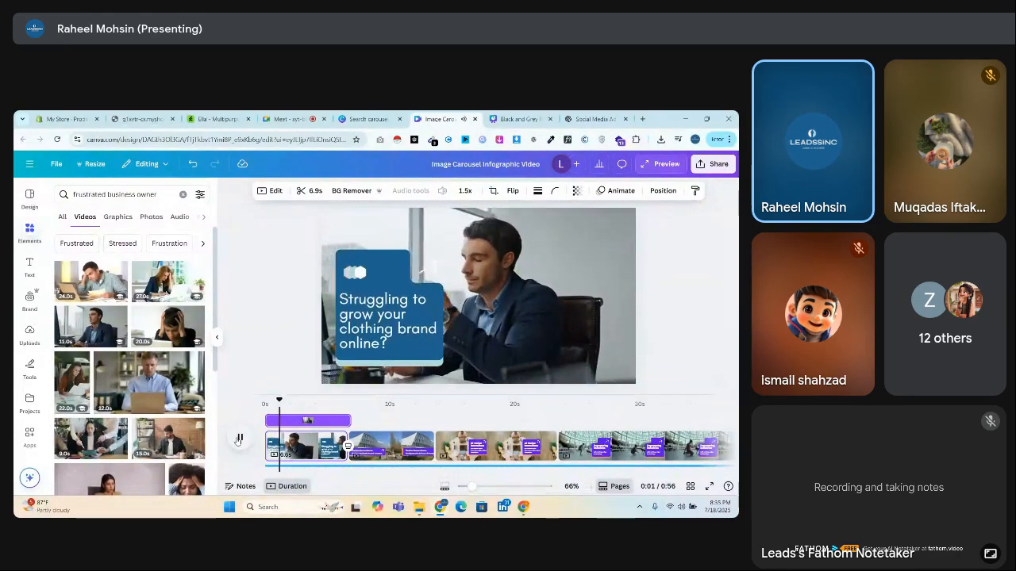
pyautogui.click(238, 439)
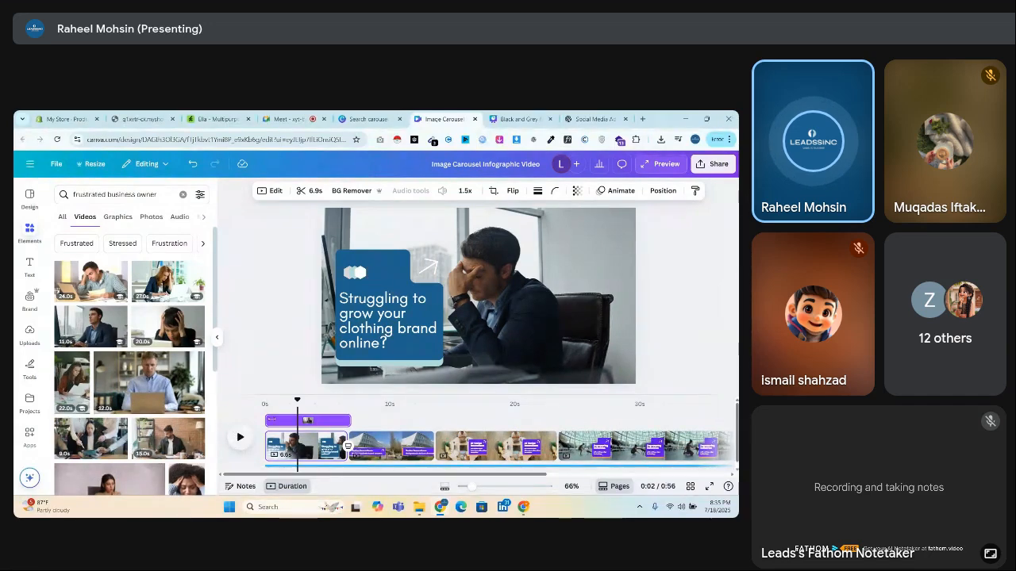
# Shorten page 1 on the timeline to 2.6 s and play it back from the start
pyautogui.scroll(3, 300, 405)
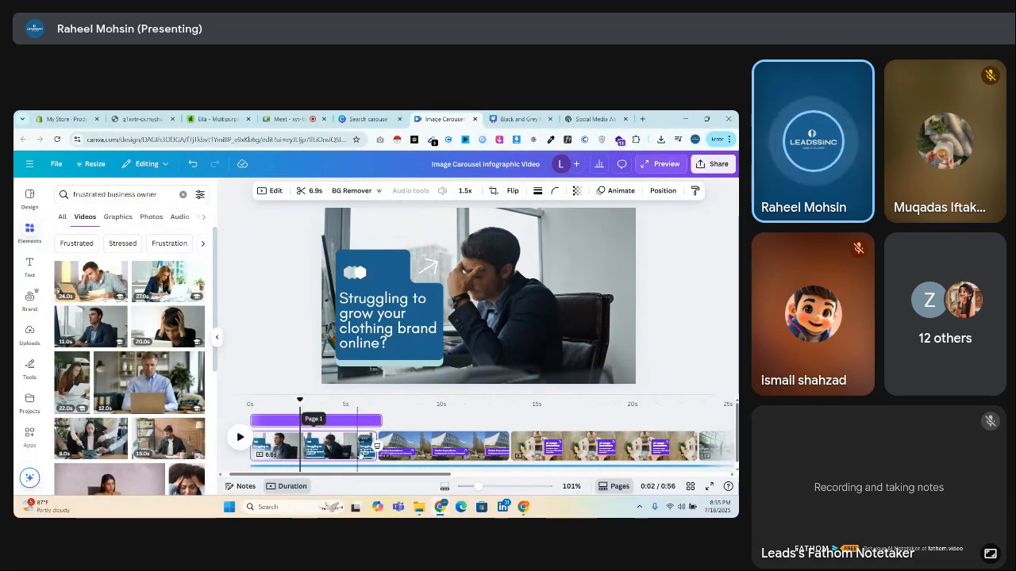
pyautogui.moveTo(377, 446); pyautogui.dragTo(315, 446)
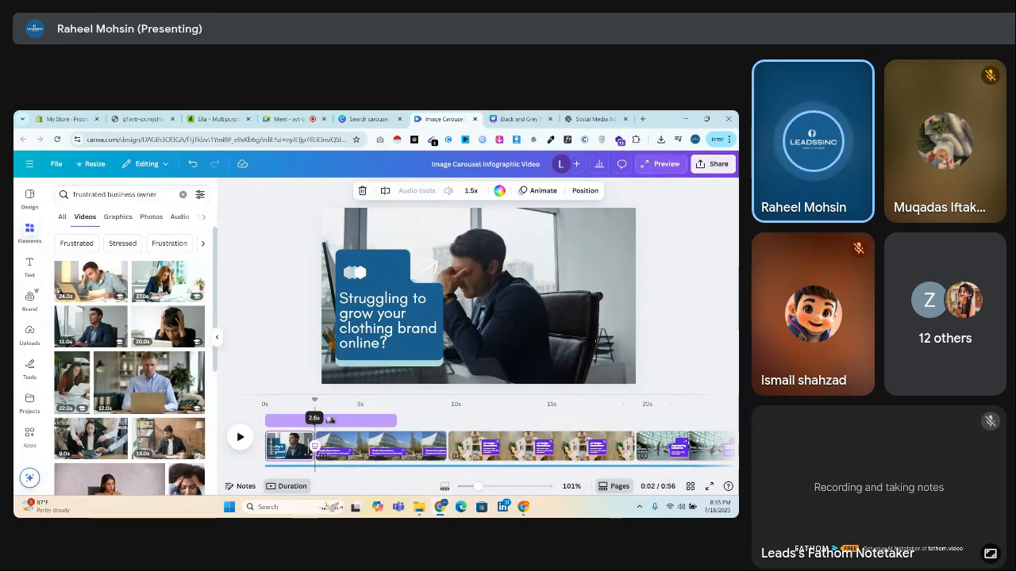
pyautogui.click(312, 420)
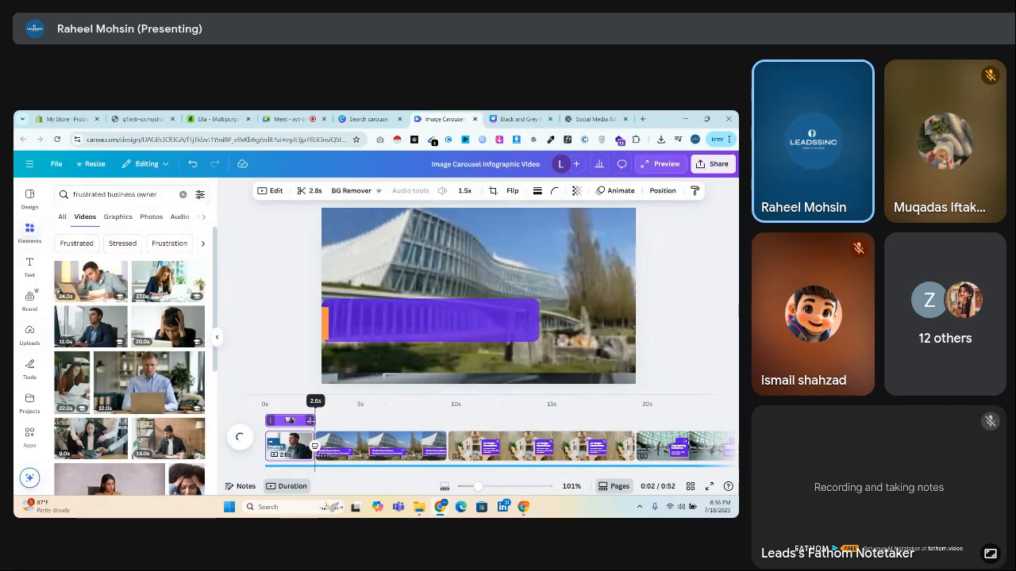
pyautogui.moveTo(314, 400); pyautogui.dragTo(249, 415)
pyautogui.press('space')
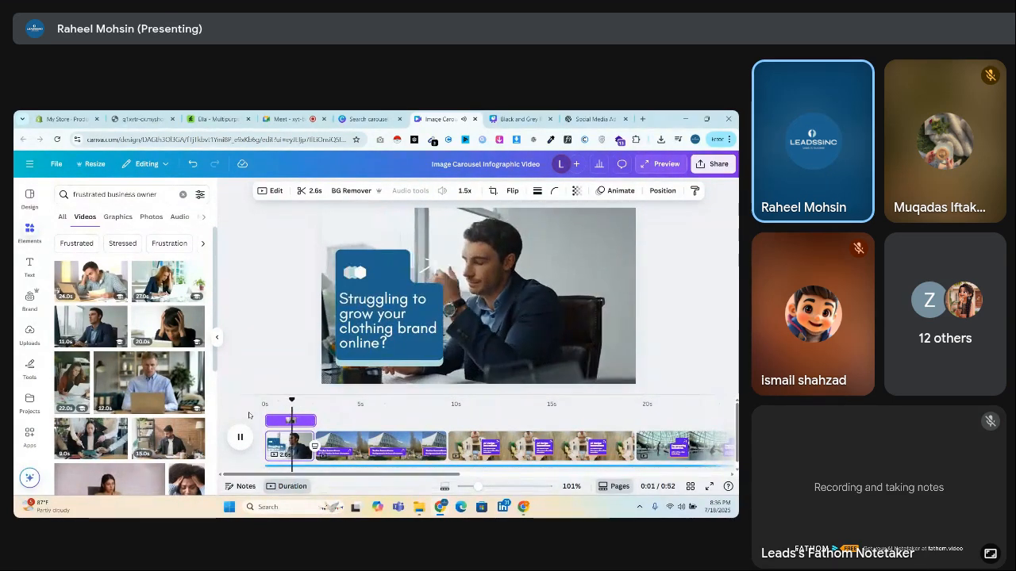
pyautogui.press('space')
pyautogui.press('space')
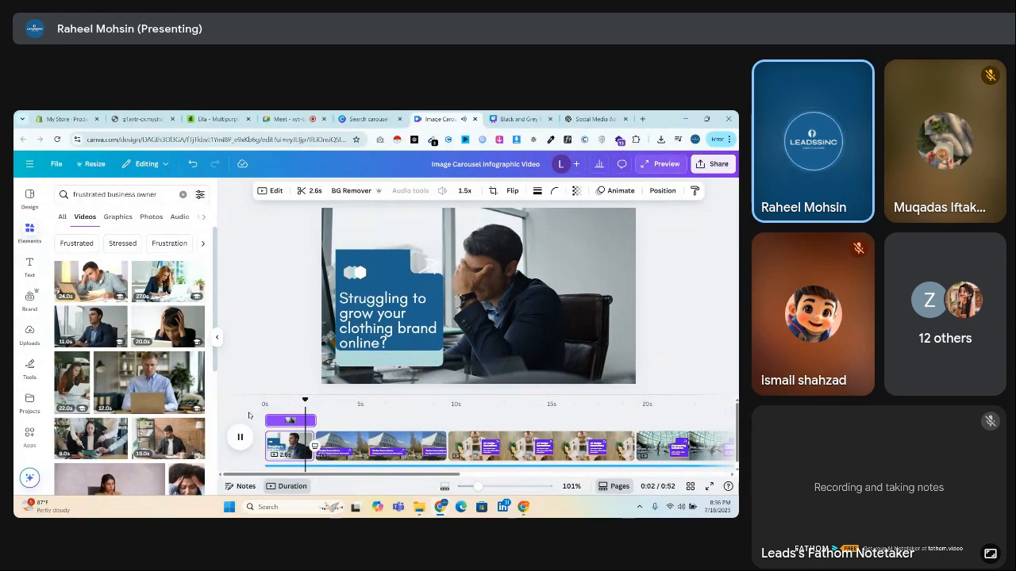
pyautogui.press('space')
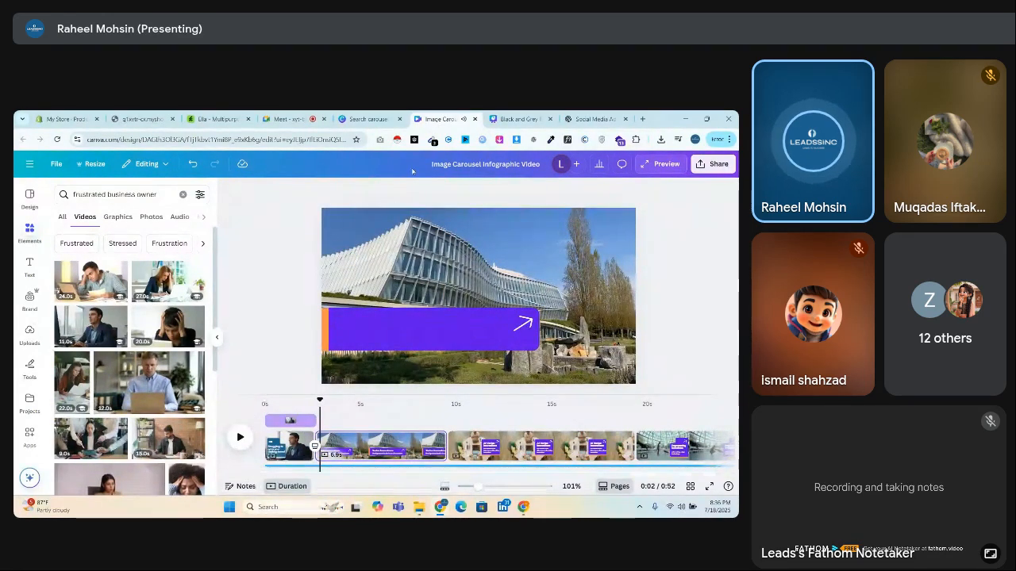
# Replace page 2's "Vertex Innovations." headline with "Spending on ads but not seeing real sales?" from the ChatGPT voiceover script
pyautogui.click(574, 116)
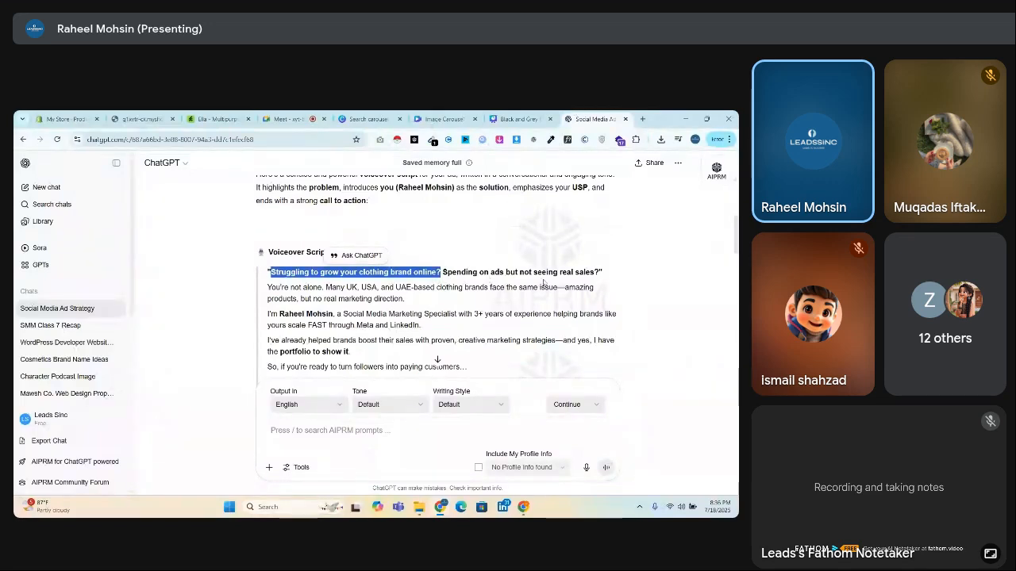
pyautogui.moveTo(443, 272); pyautogui.dragTo(555, 269)
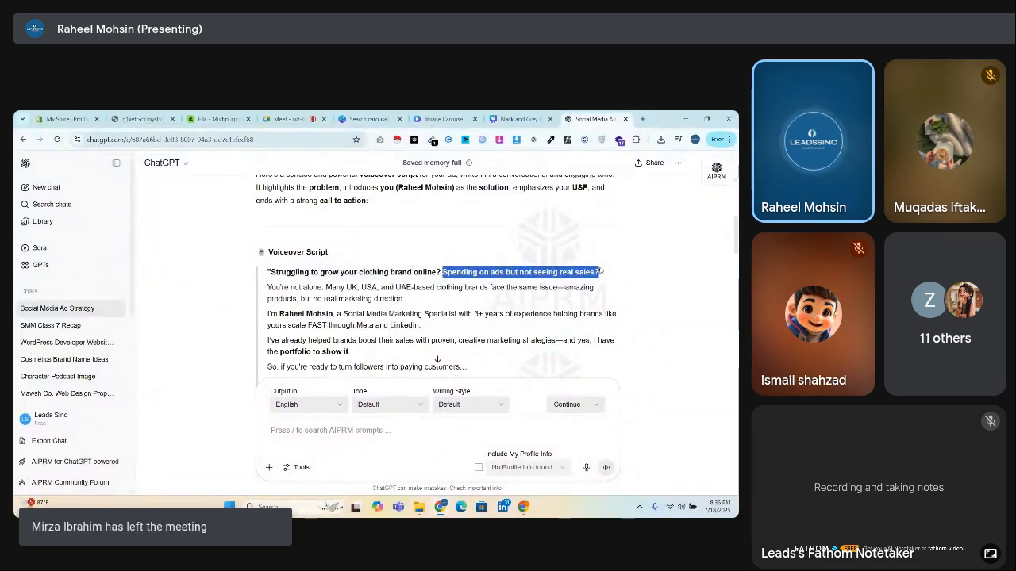
pyautogui.click(516, 118)
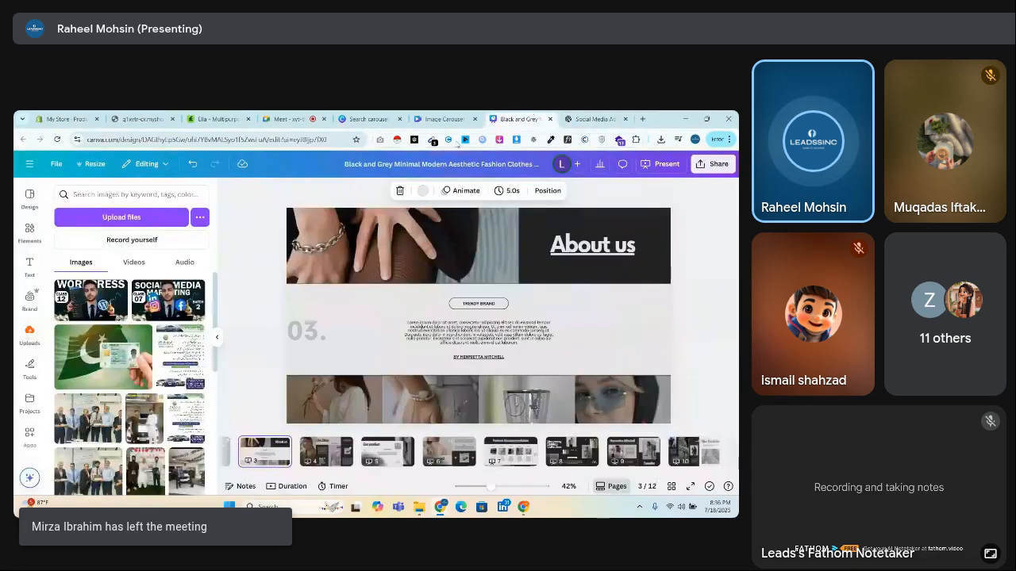
pyautogui.click(443, 118)
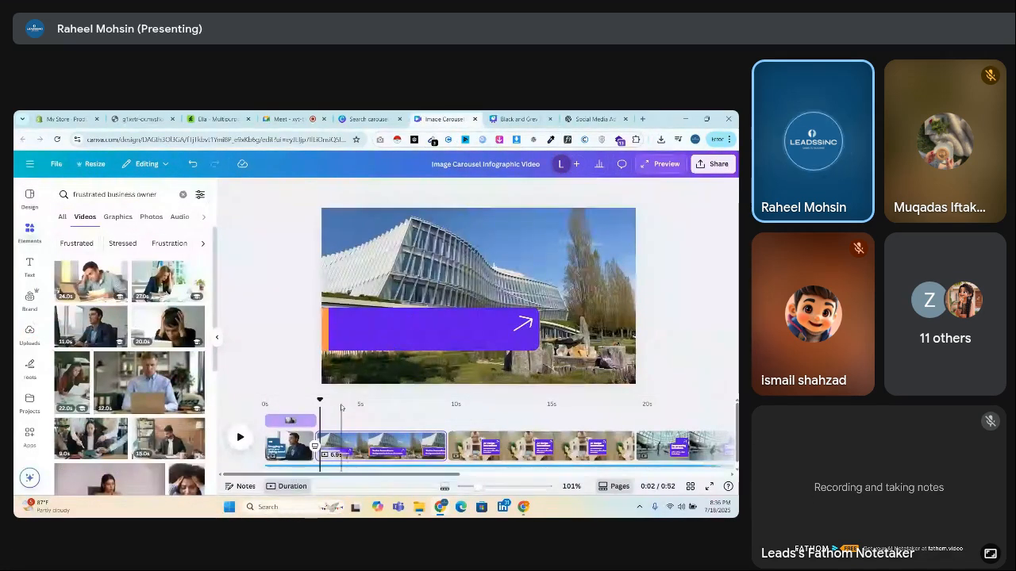
pyautogui.moveTo(318, 400); pyautogui.dragTo(341, 401)
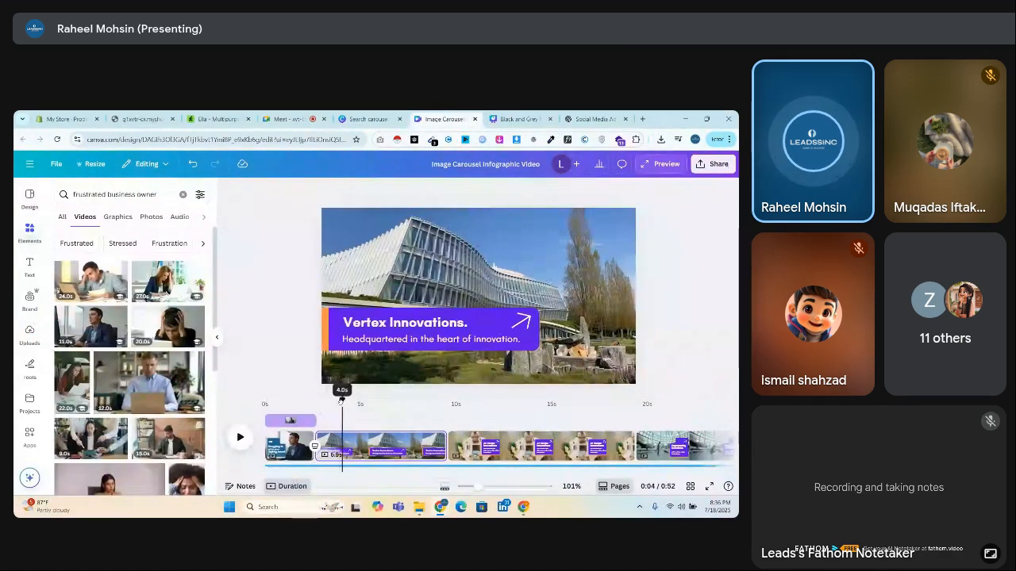
pyautogui.click(366, 342)
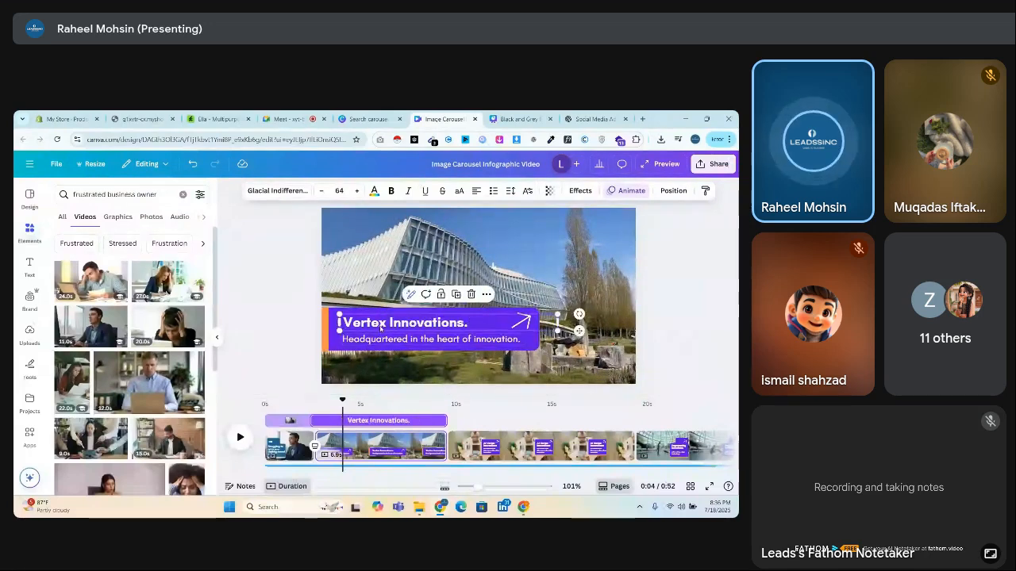
pyautogui.doubleClick(381, 326)
pyautogui.write('Spending on ads but not seeing real sales?')
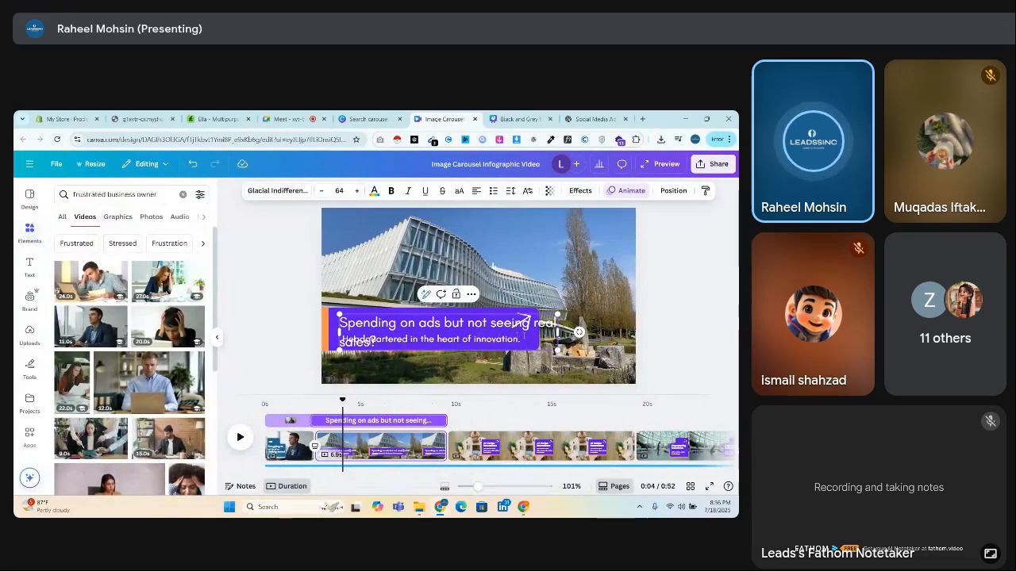
# Narrow the new headline's text box to fit beside the arrow and delete the "Headquartered in the heart of innovation." text
pyautogui.moveTo(559, 332); pyautogui.dragTo(510, 338)
pyautogui.click(516, 342)
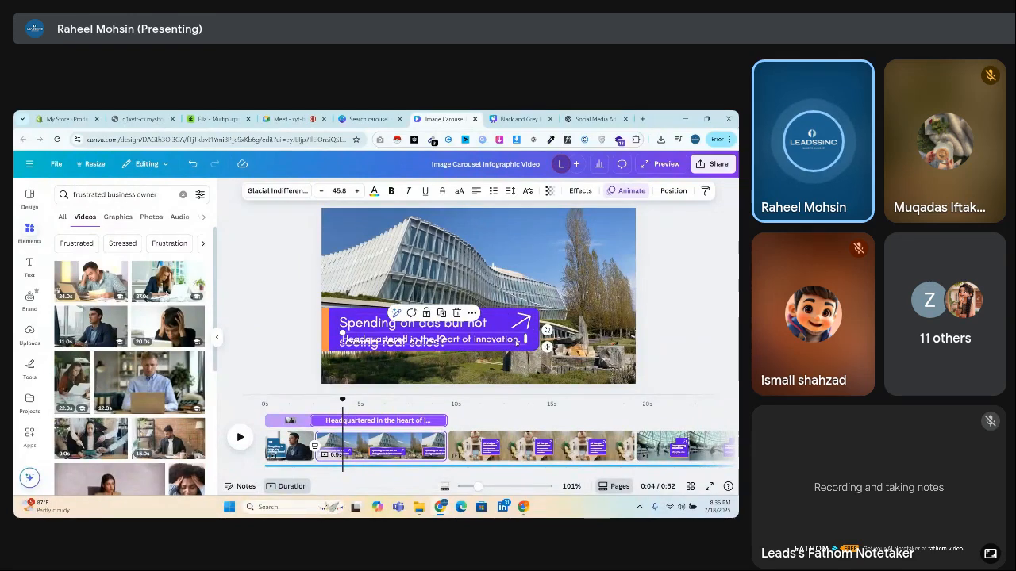
pyautogui.press('Delete')
# Reduce the line spacing of page 2's two-line headline so that it sits compactly inside the banner
pyautogui.click(492, 333)
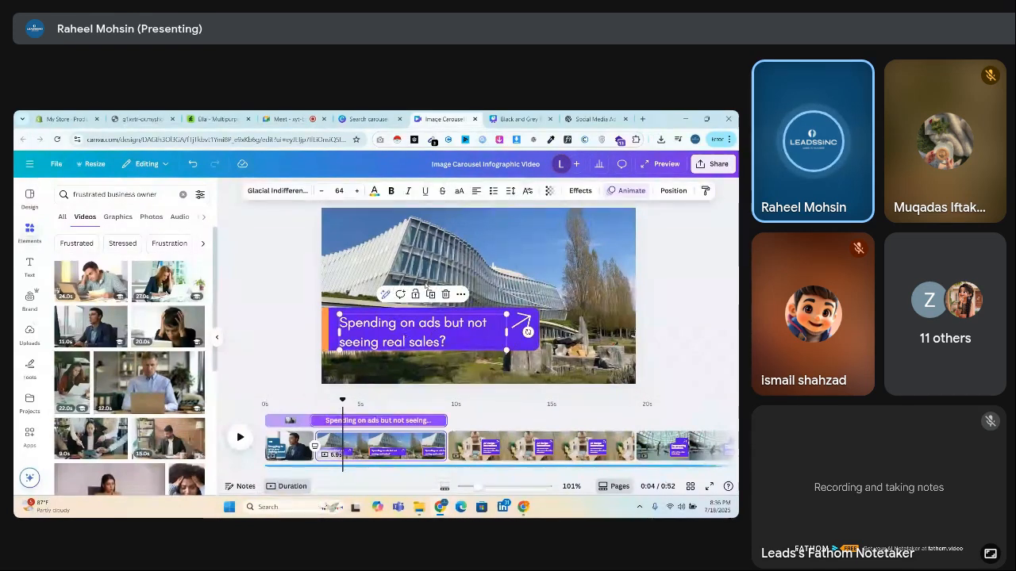
pyautogui.click(512, 193)
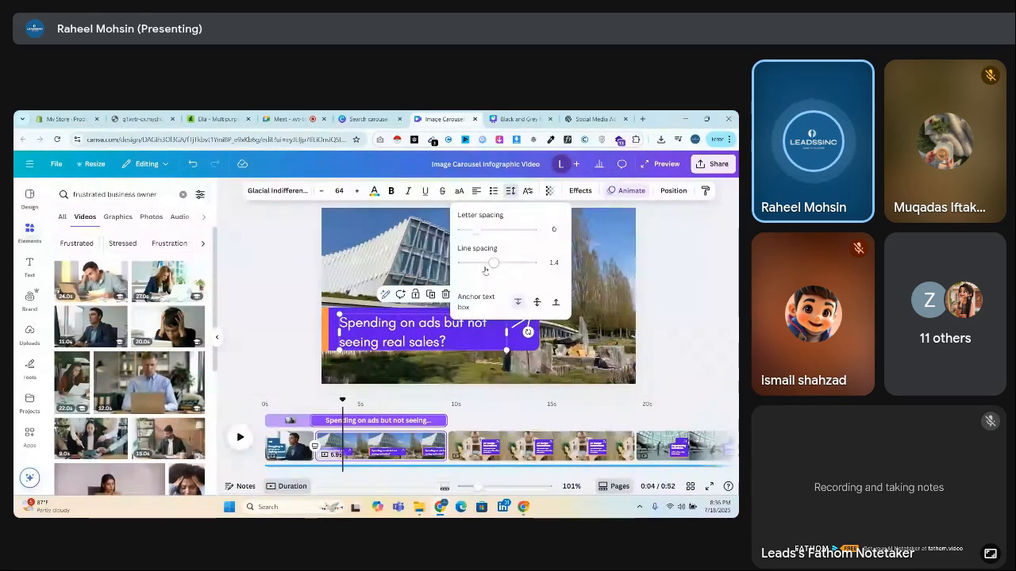
pyautogui.moveTo(491, 267); pyautogui.dragTo(479, 263)
pyautogui.click(297, 299)
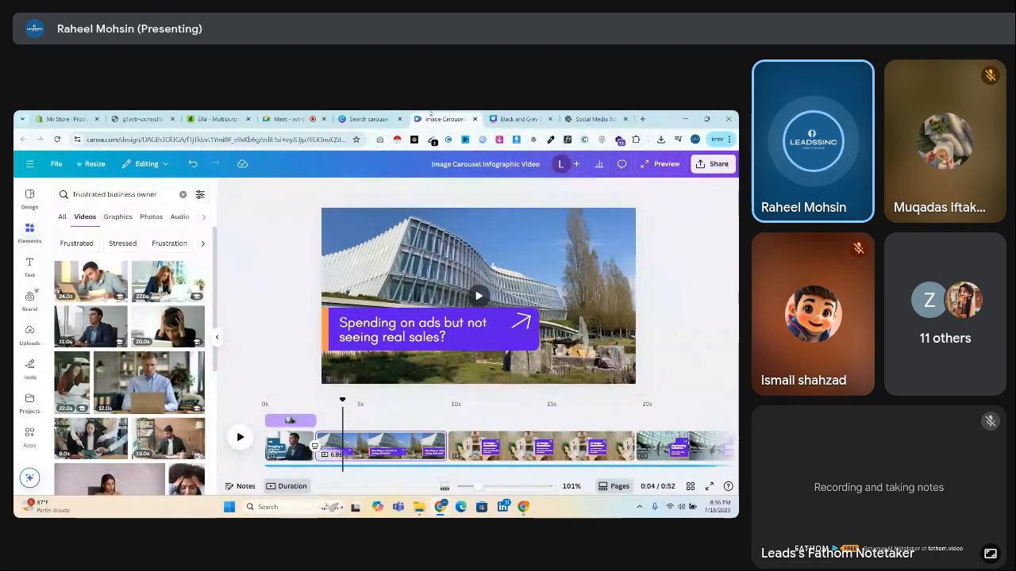
# Switch to the Google Meet call, admit the waiting participant, and return to the Canva video
pyautogui.click(290, 119)
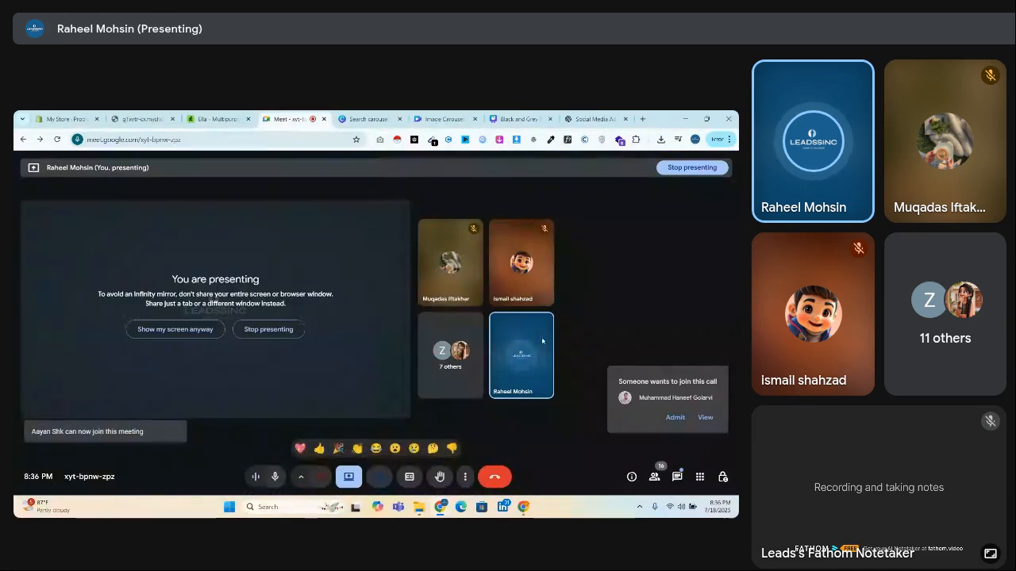
pyautogui.click(672, 417)
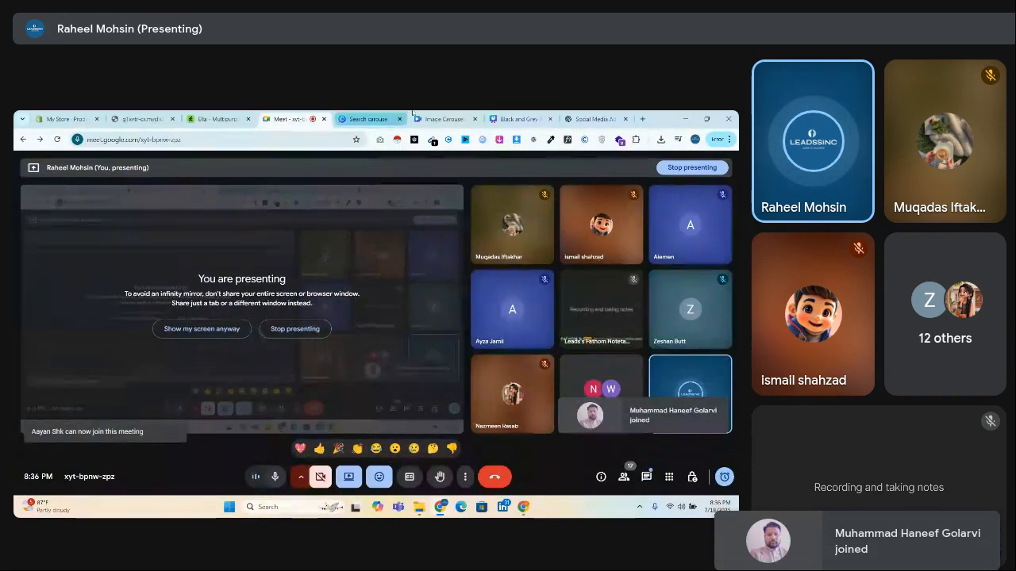
pyautogui.click(426, 118)
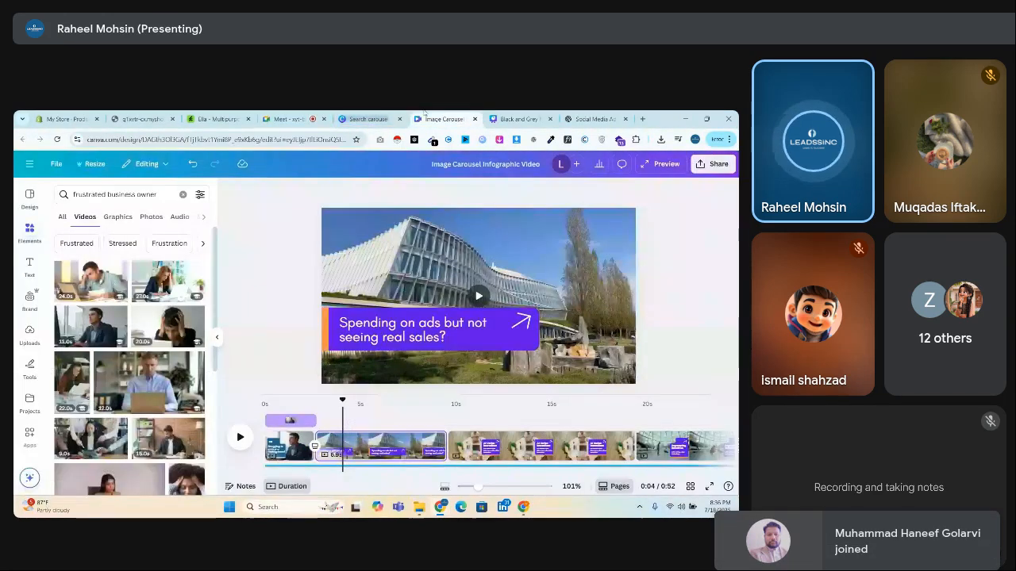
# Recolor page 2's purple banner with the dark blue from the Leads Sinc brand palette
pyautogui.click(437, 315)
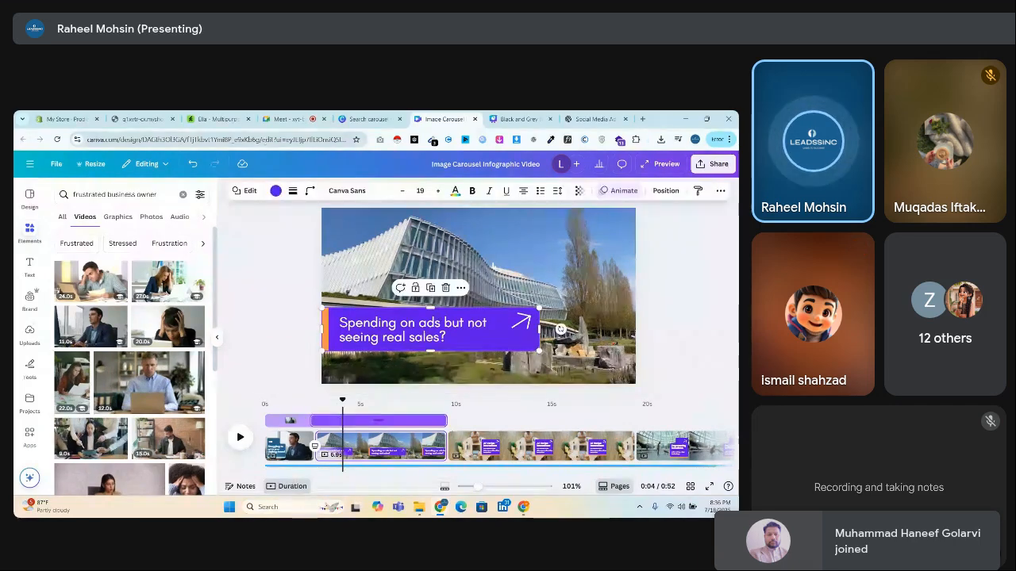
pyautogui.click(276, 192)
pyautogui.click(63, 343)
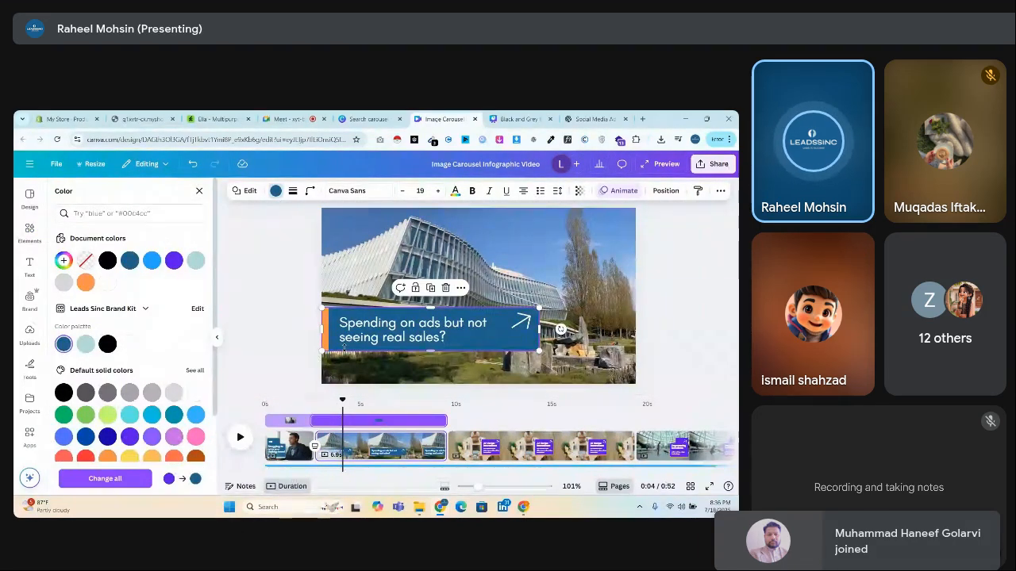
# Recolor the orange accent strip beside page 2's banner with the light teal from the brand palette
pyautogui.click(324, 327)
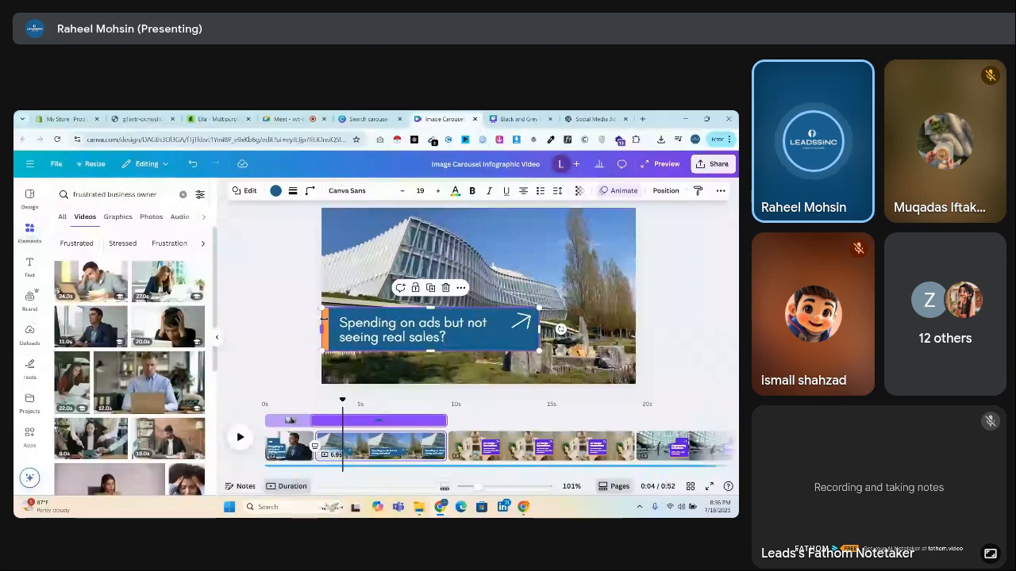
pyautogui.click(324, 318)
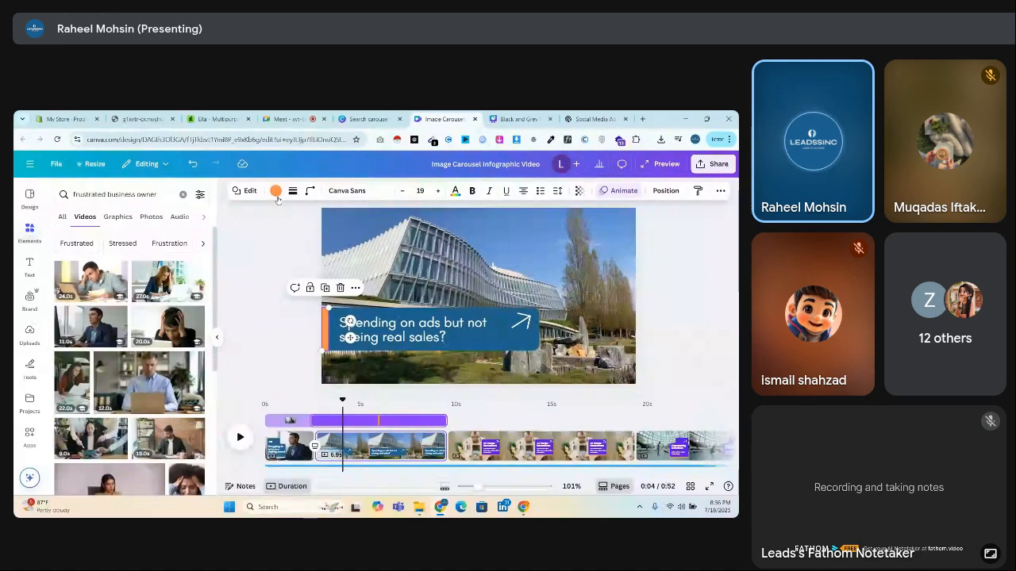
pyautogui.click(275, 192)
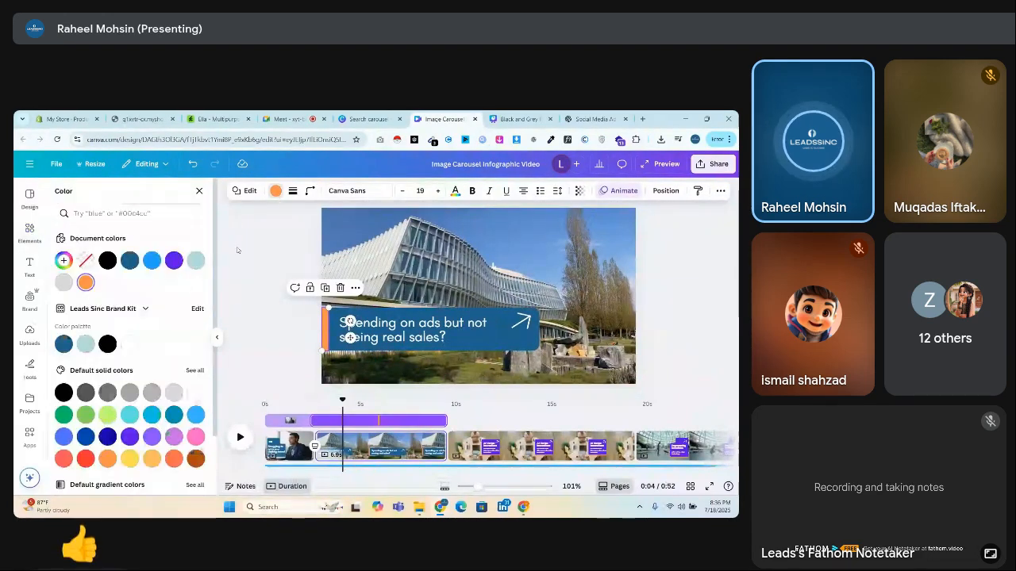
pyautogui.click(86, 345)
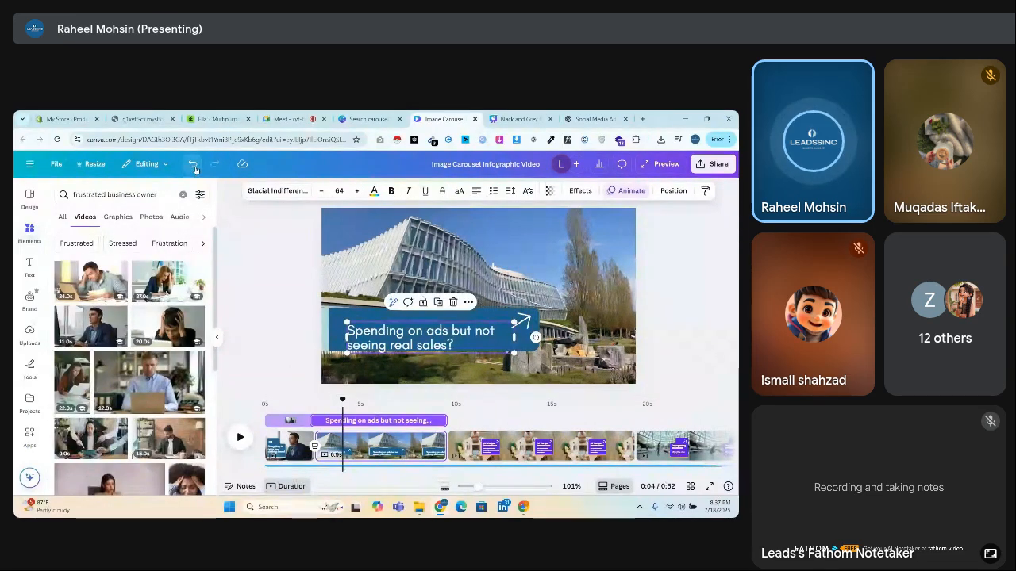
# Undo the headline's accidental move, then enlarge the headline slightly and reposition it within the blue banner
pyautogui.click(193, 164)
pyautogui.click(270, 288)
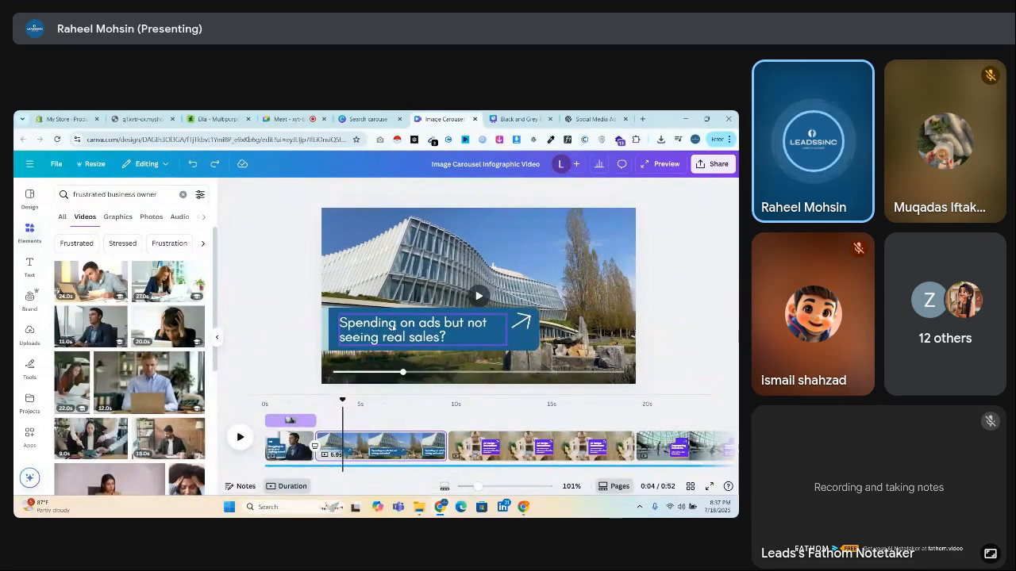
pyautogui.click(389, 326)
pyautogui.moveTo(507, 312); pyautogui.dragTo(522, 310)
pyautogui.moveTo(423, 330)
pyautogui.mouseDown()
pyautogui.moveTo(407, 332)
pyautogui.moveTo(427, 327)
pyautogui.moveTo(420, 332)
pyautogui.mouseUp()
pyautogui.click(304, 300)
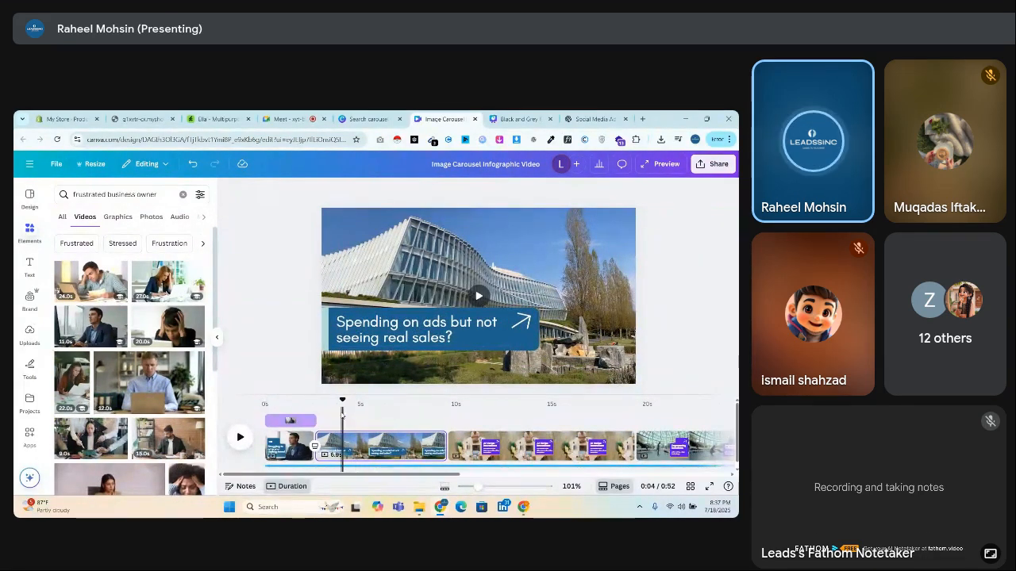
# Search the stock videos for "sales" to find a new background for page 2
pyautogui.moveTo(342, 399)
pyautogui.mouseDown()
pyautogui.moveTo(316, 397)
pyautogui.moveTo(350, 403)
pyautogui.mouseUp()
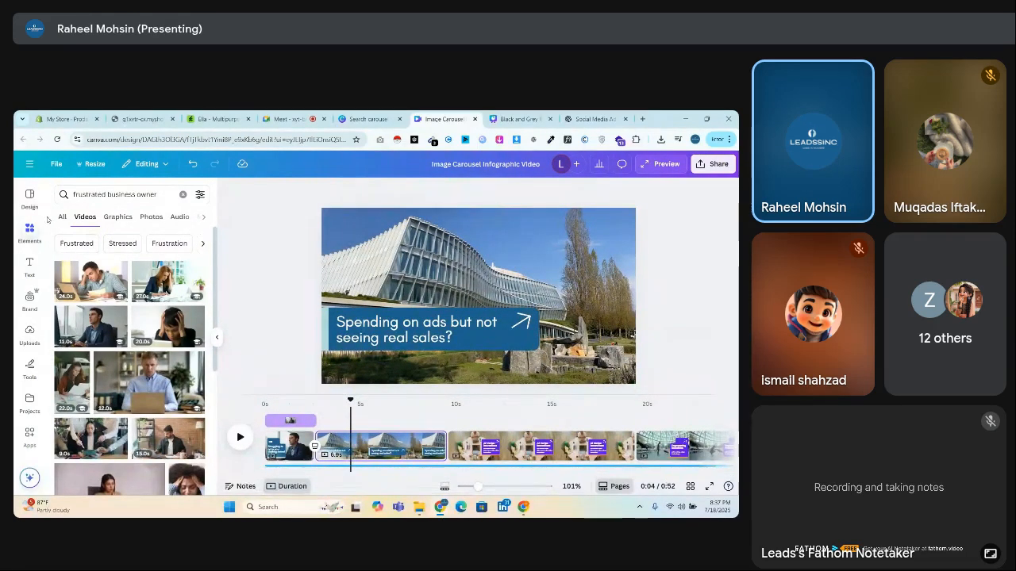
pyautogui.tripleClick(103, 196)
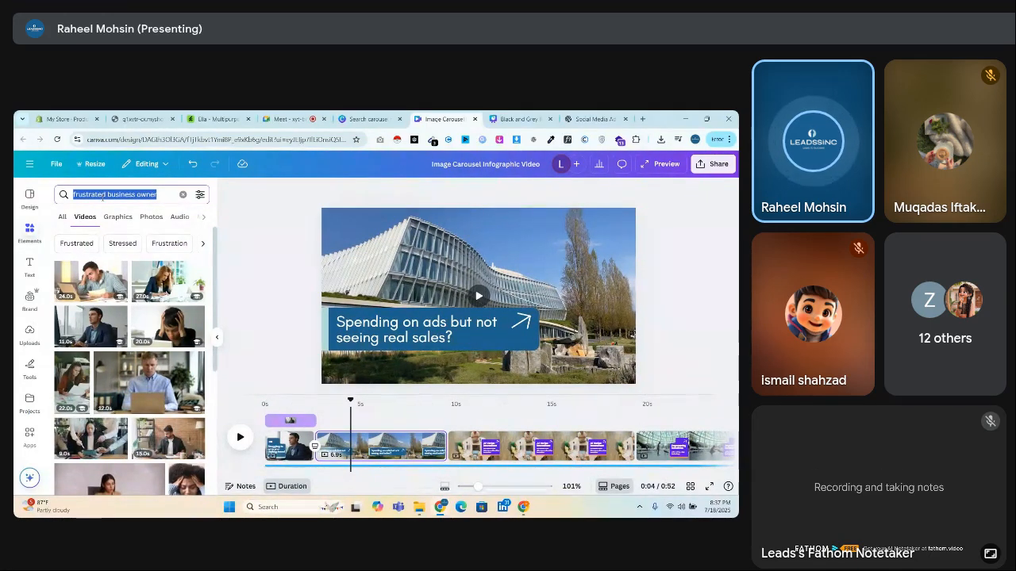
pyautogui.write('sales')
pyautogui.press('Return')
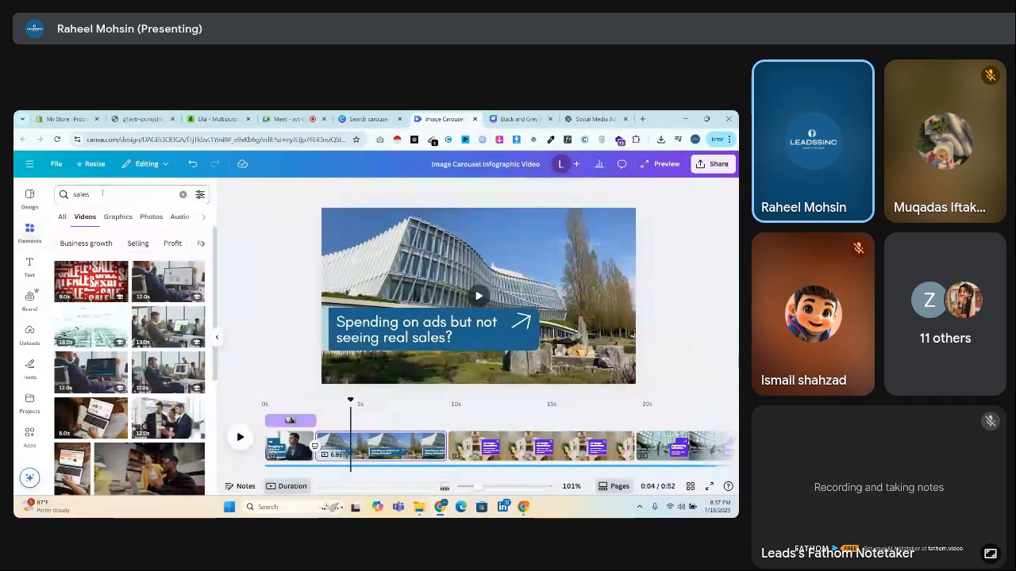
# Replace the stock video search with "spending on ads"
pyautogui.doubleClick(102, 193)
pyautogui.press('BackSpace')
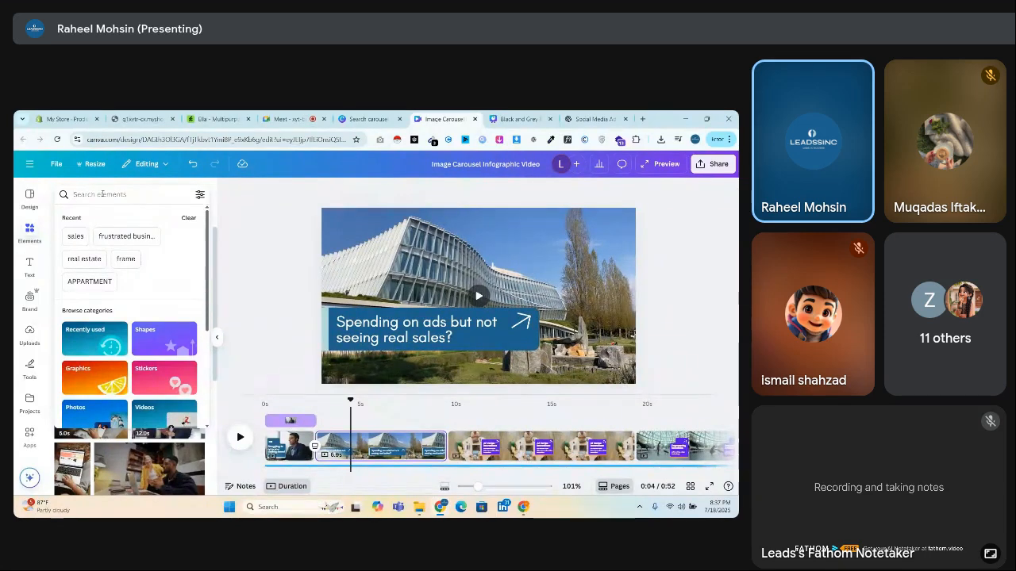
pyautogui.write('sp')
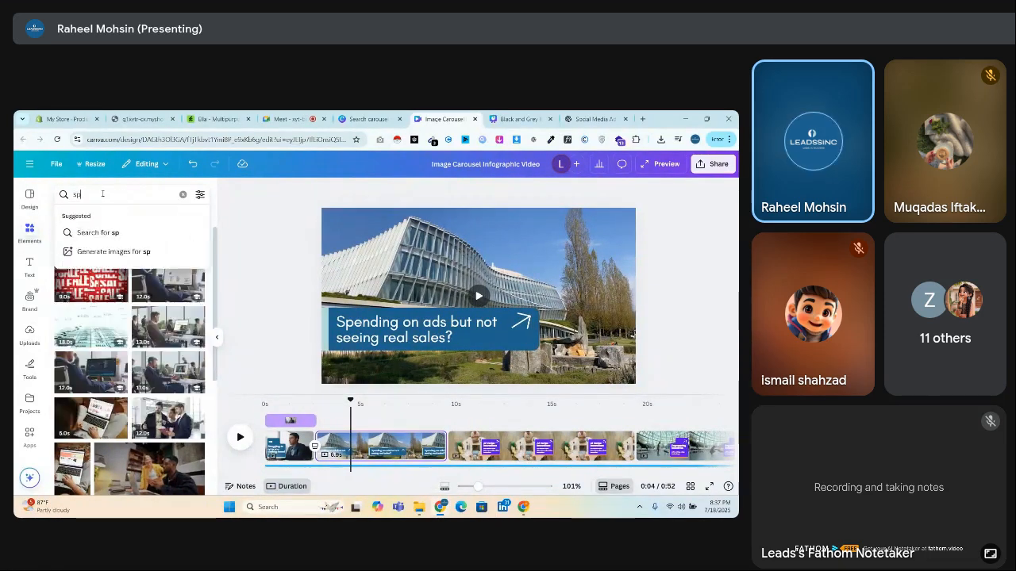
pyautogui.write('ending on ads')
pyautogui.press('Return')
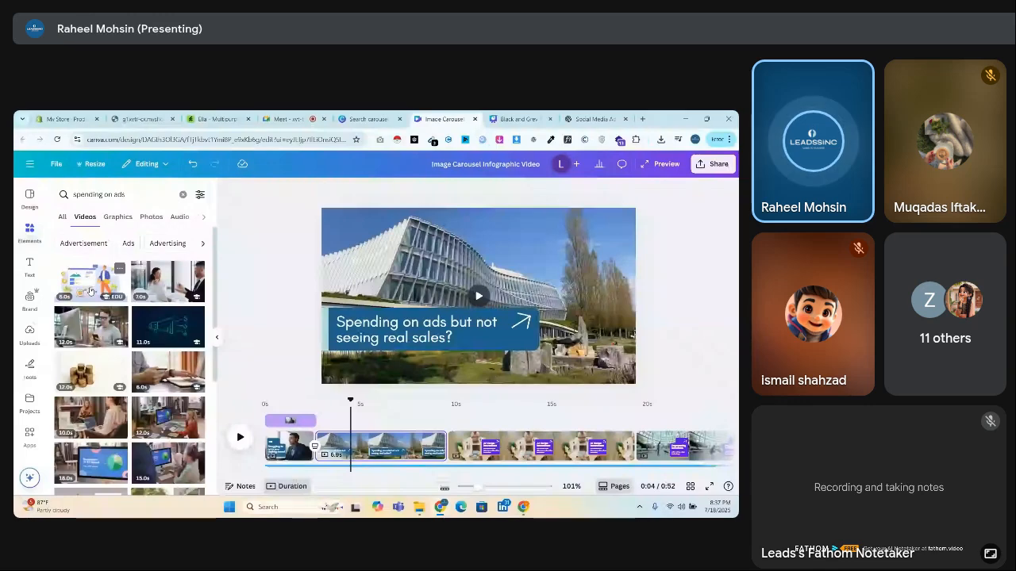
# Add the illustrated ADS animation with the walking man to page 2 and scale it to cover the whole page
pyautogui.click(90, 291)
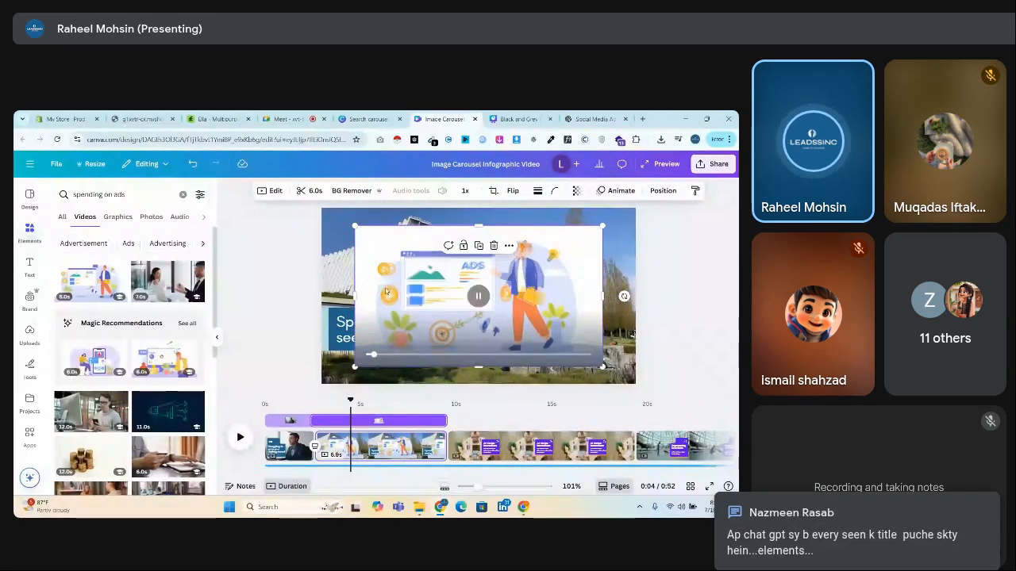
pyautogui.moveTo(415, 308); pyautogui.dragTo(385, 289)
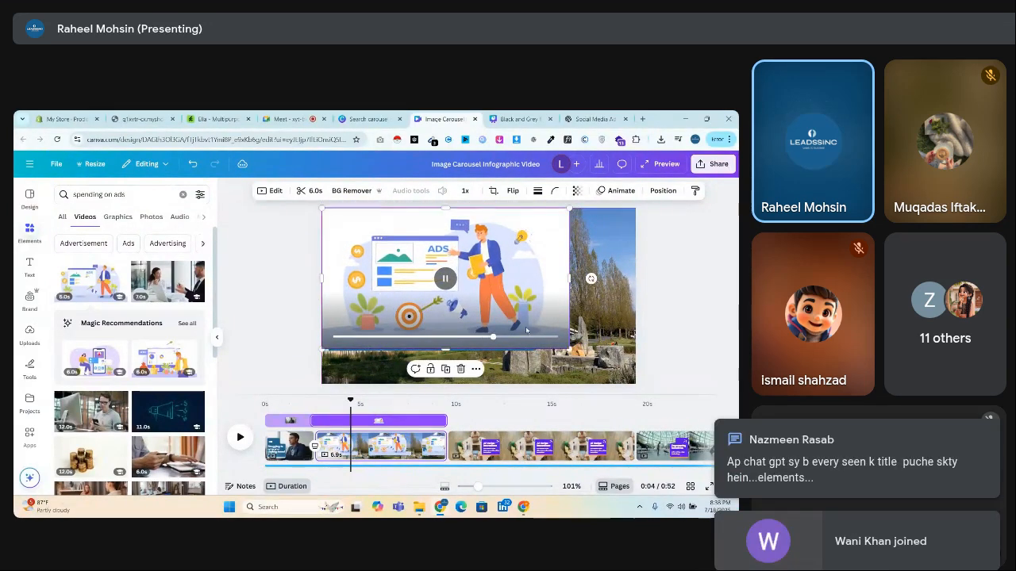
pyautogui.moveTo(568, 350); pyautogui.dragTo(639, 381)
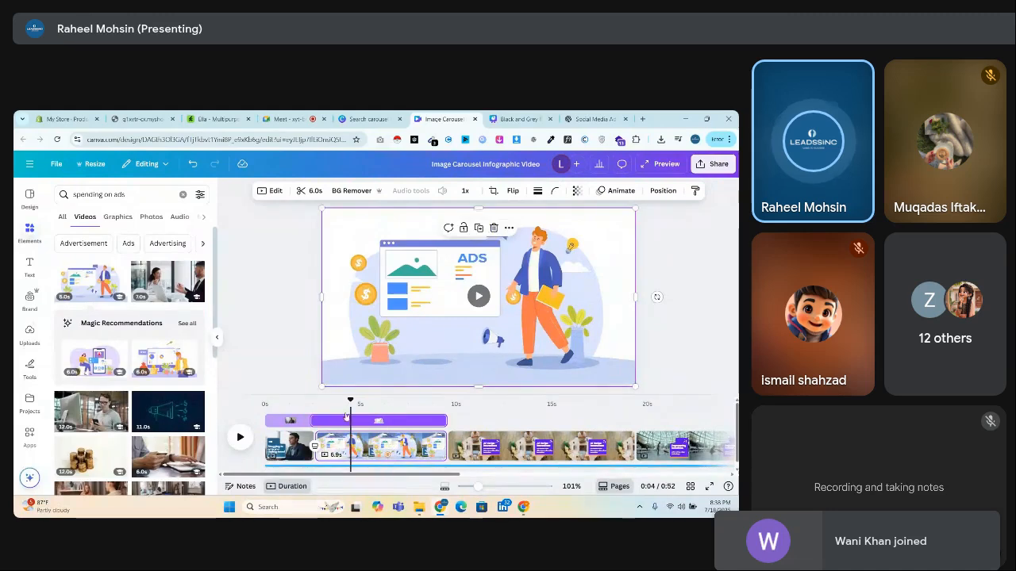
# Trim the end of the ADS animation on page 2 so that the clip lasts 1.0 s
pyautogui.moveTo(347, 405); pyautogui.dragTo(321, 409)
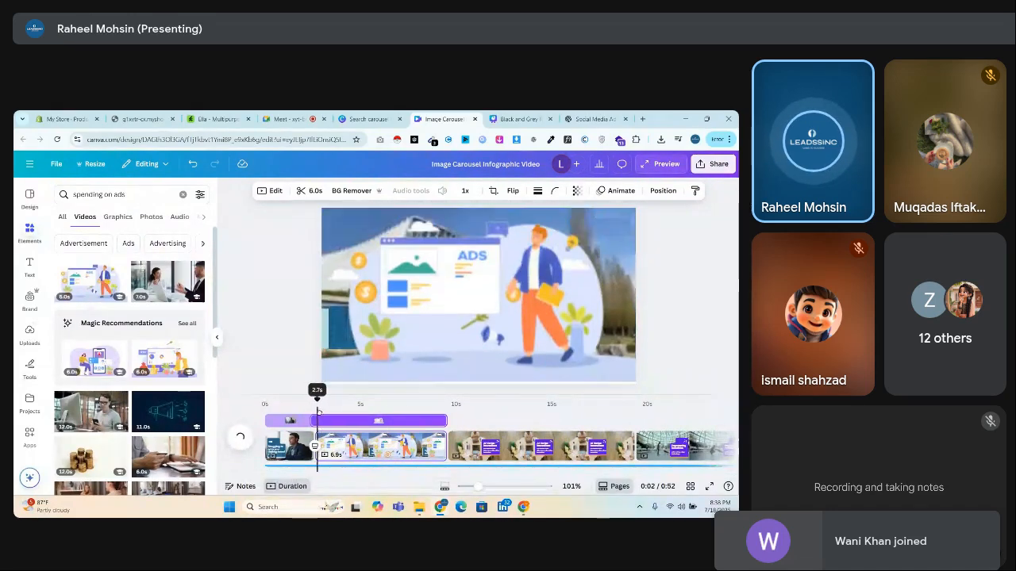
pyautogui.click(412, 300)
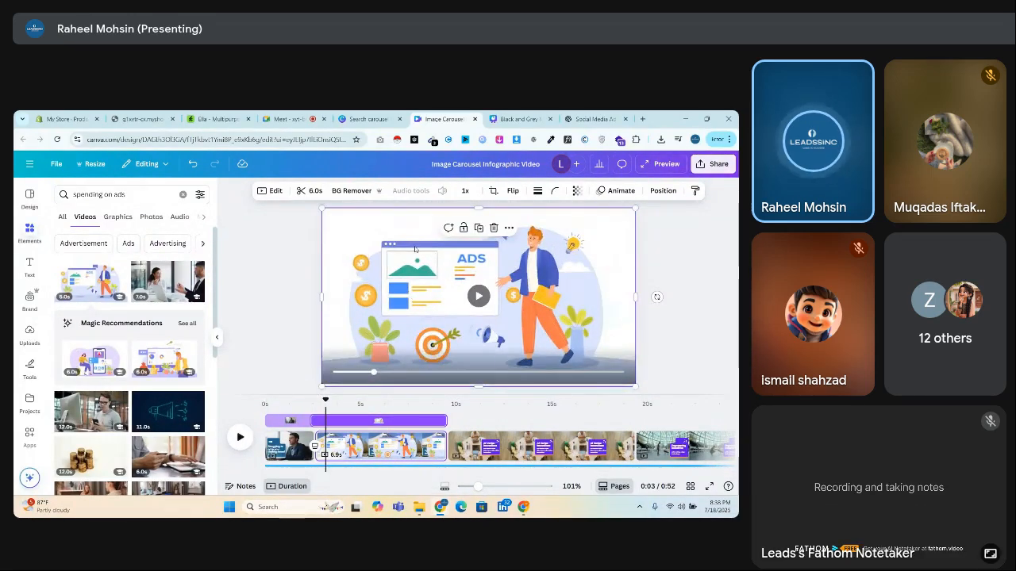
pyautogui.click(308, 191)
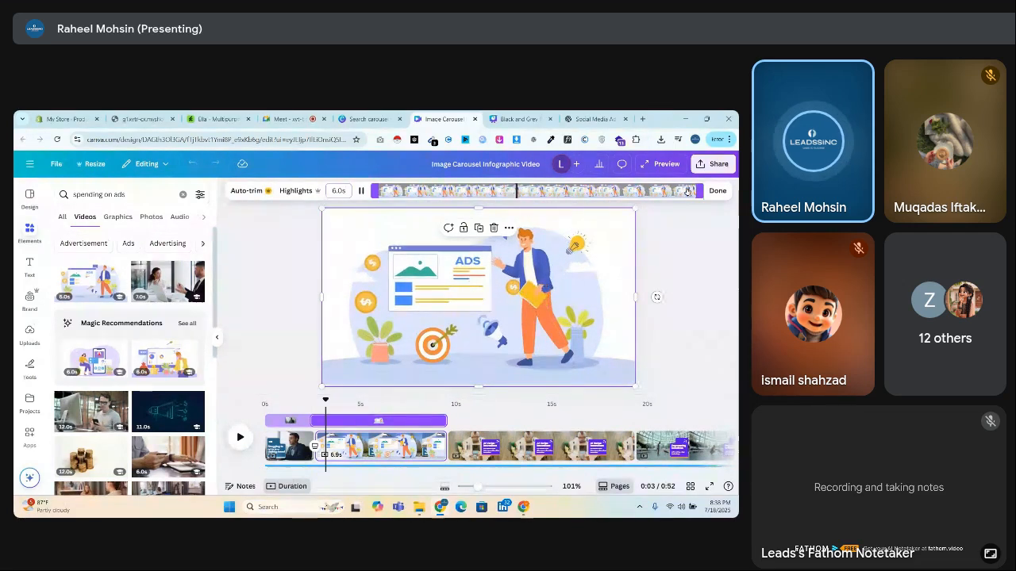
pyautogui.moveTo(696, 193); pyautogui.dragTo(438, 190)
pyautogui.click(718, 190)
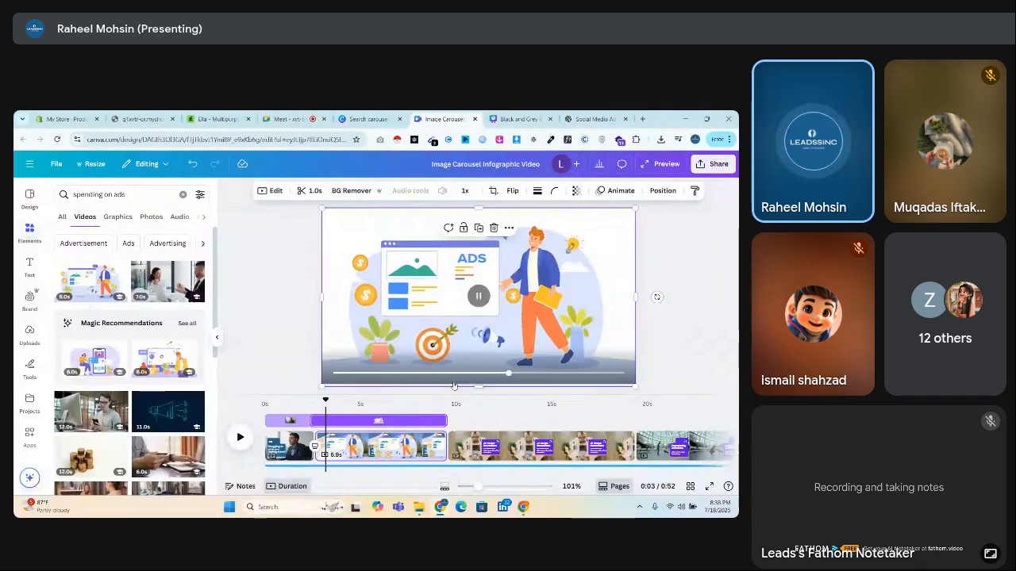
# Shorten page 2 on the timeline to about 1 second and play back the transition from page 1
pyautogui.click(310, 371)
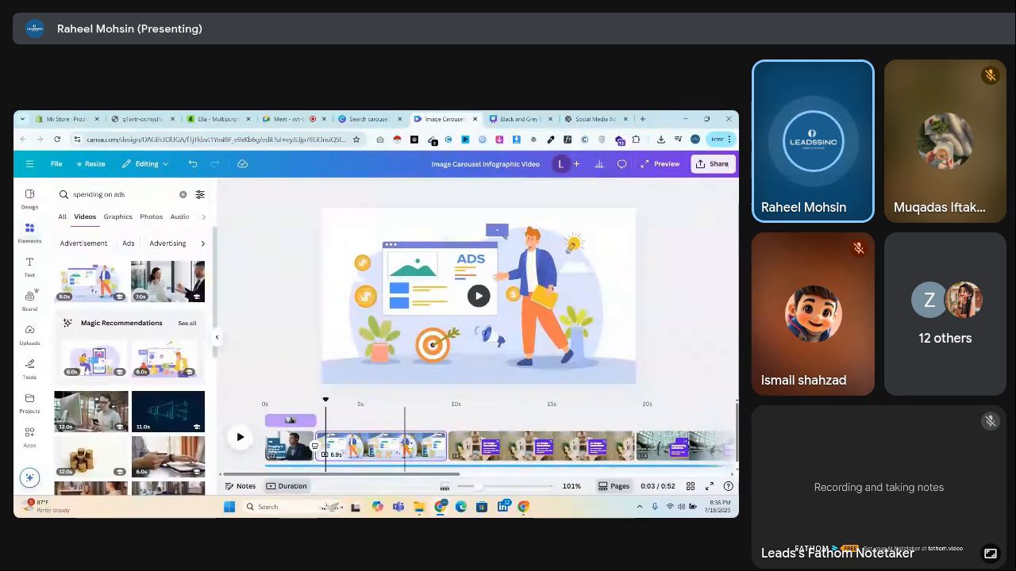
pyautogui.moveTo(444, 446); pyautogui.dragTo(334, 446)
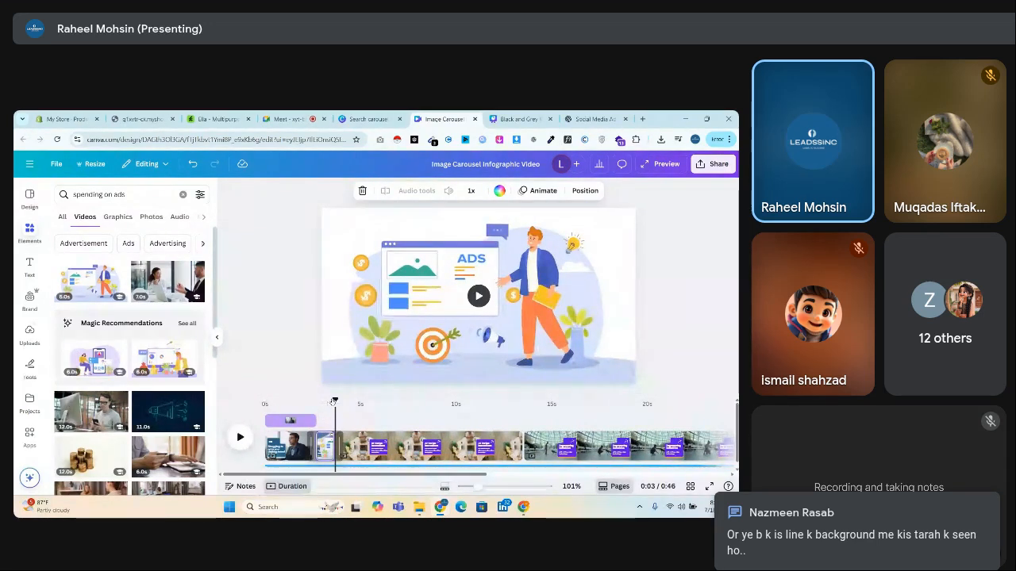
pyautogui.moveTo(334, 403); pyautogui.dragTo(309, 411)
pyautogui.press('space')
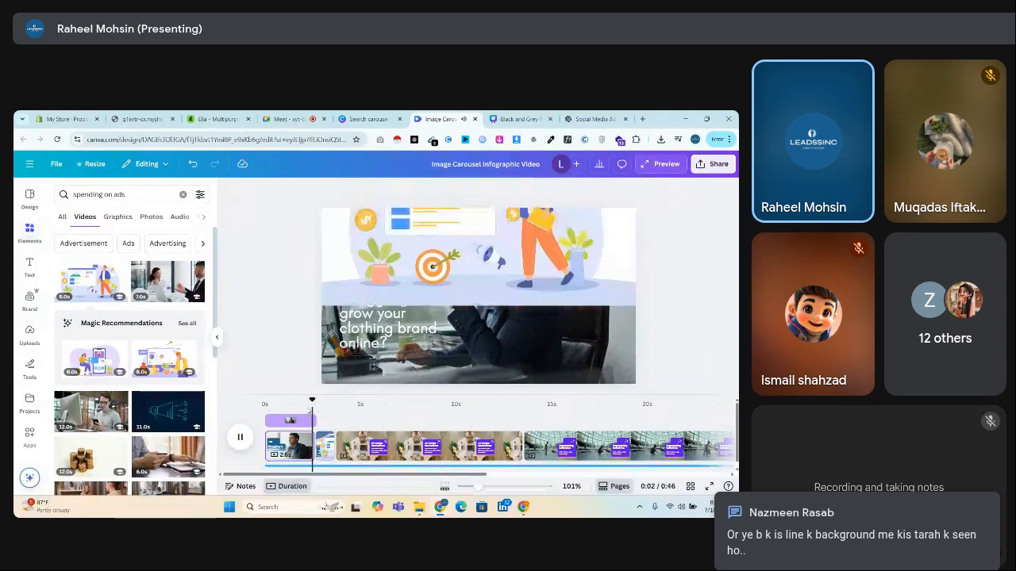
pyautogui.click(328, 411)
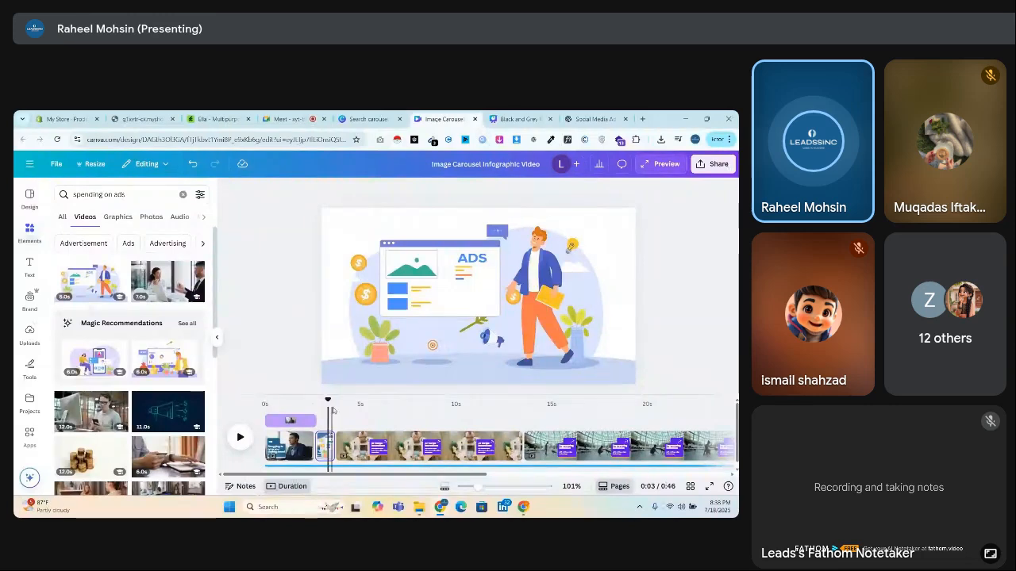
# Trim the ADS animation on page 2 to 0.7 s and play the video from the end of page 1 into page 3
pyautogui.click(464, 308)
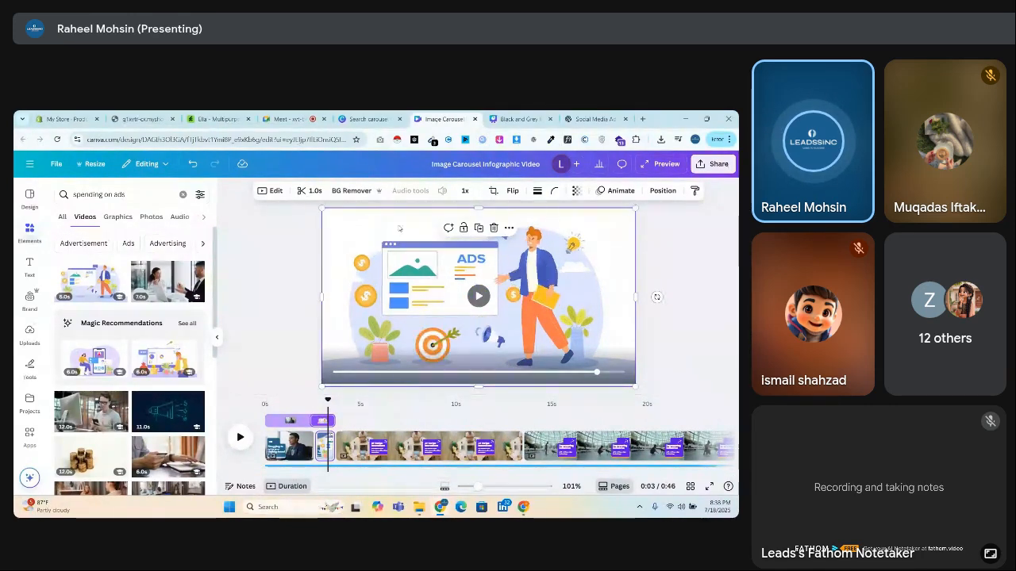
pyautogui.click(317, 193)
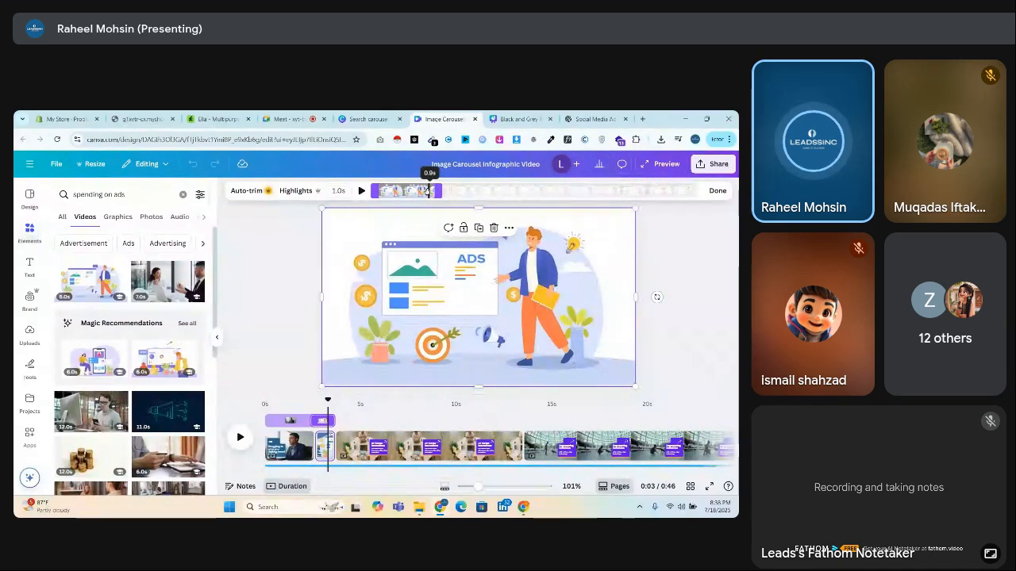
pyautogui.moveTo(439, 192); pyautogui.dragTo(421, 194)
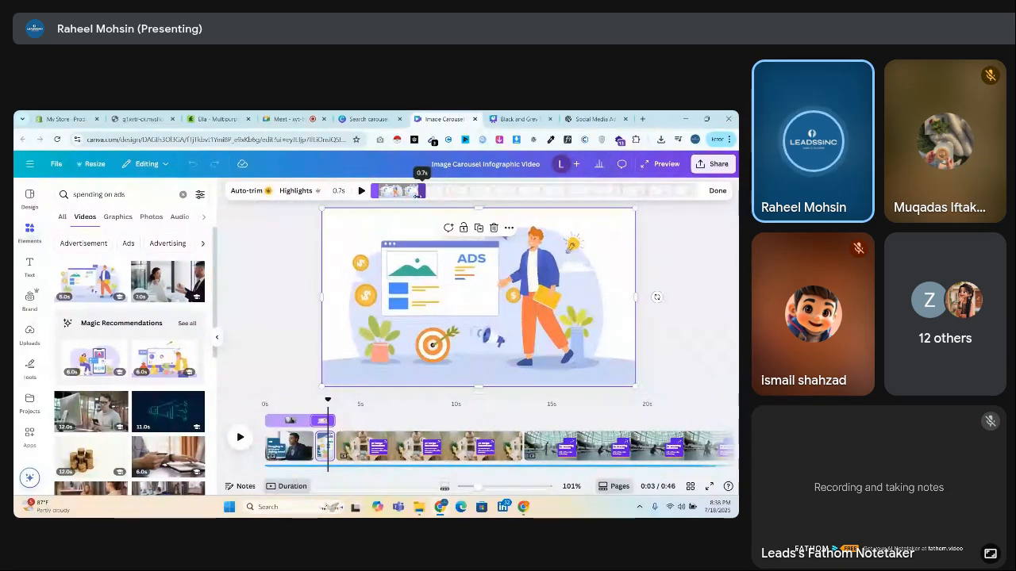
pyautogui.click(717, 192)
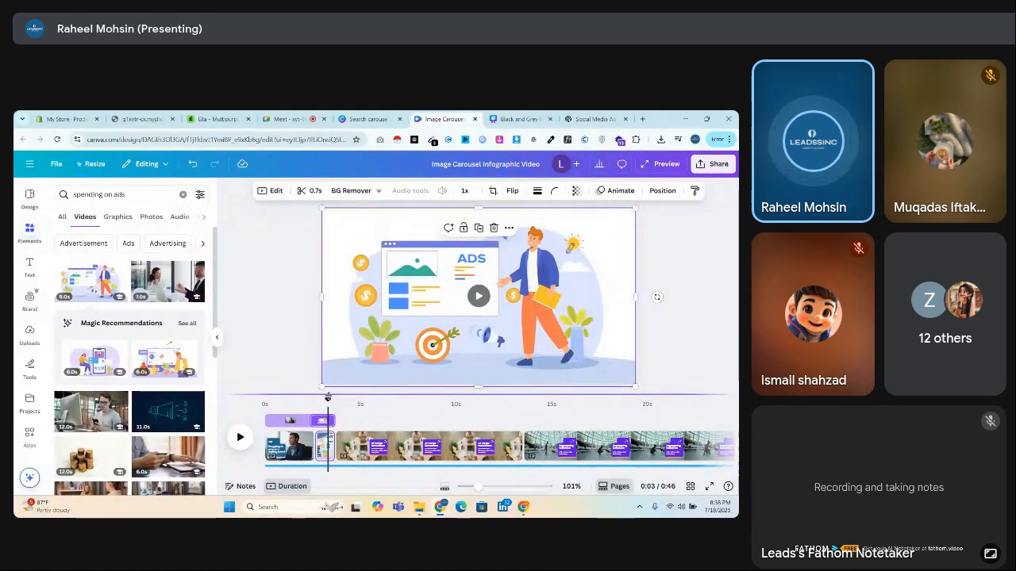
pyautogui.moveTo(328, 397)
pyautogui.mouseDown()
pyautogui.moveTo(297, 400)
pyautogui.moveTo(310, 402)
pyautogui.mouseUp()
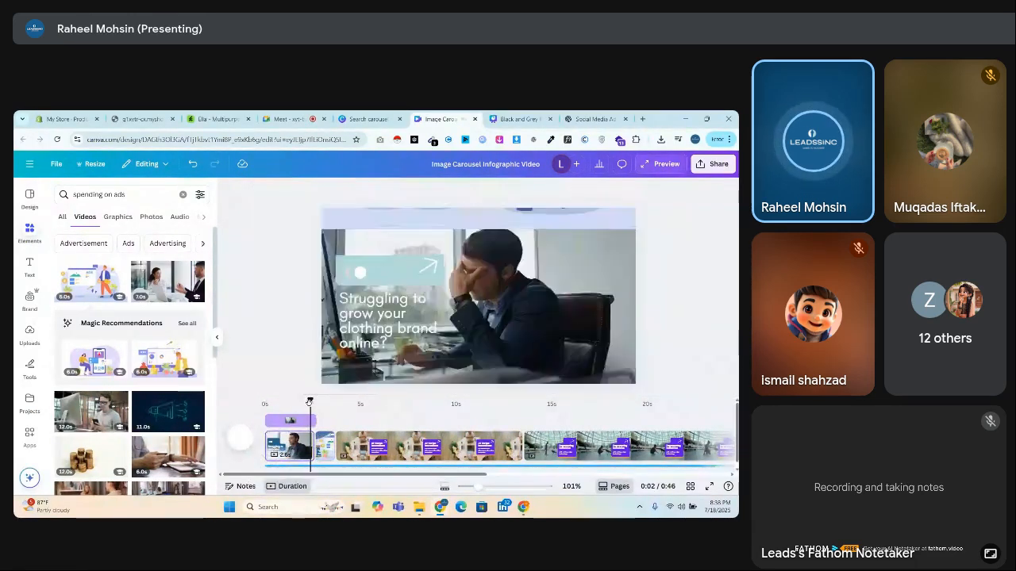
pyautogui.press('space')
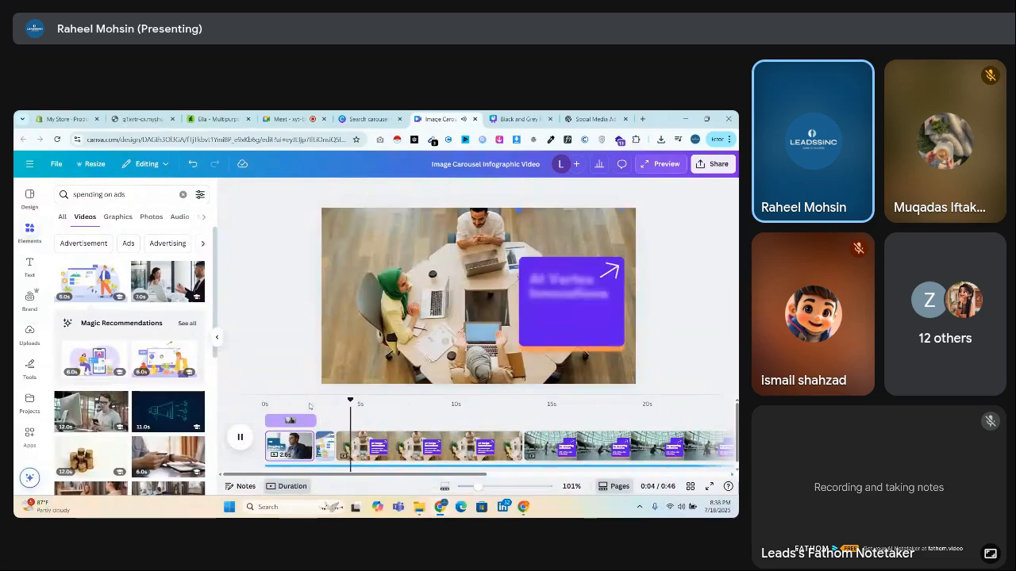
pyautogui.press('space')
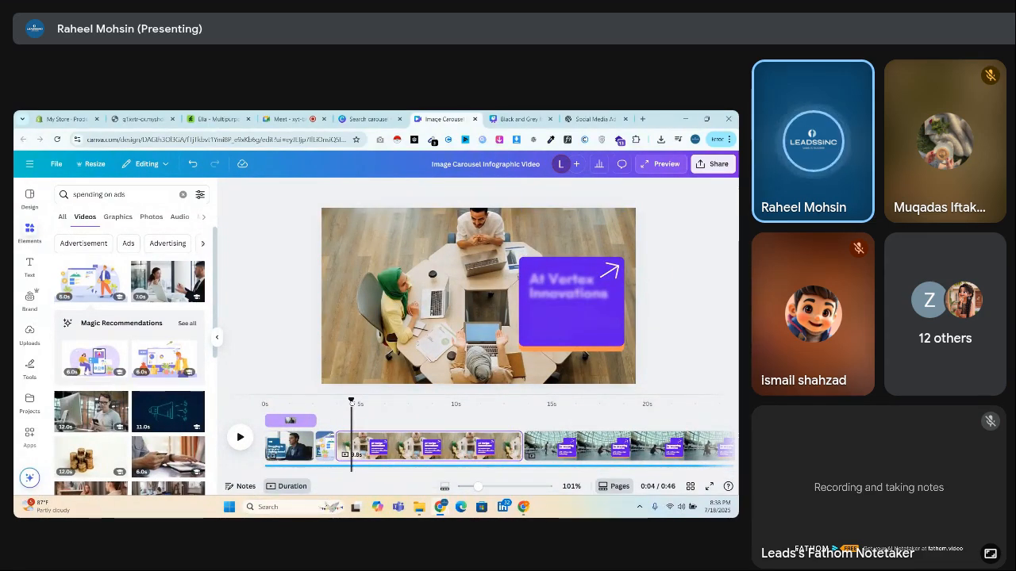
# Delete the text "our diverse team drives groundbreaking innovation." from the card on page 3
pyautogui.moveTo(352, 402)
pyautogui.mouseDown()
pyautogui.moveTo(325, 403)
pyautogui.moveTo(365, 410)
pyautogui.mouseUp()
pyautogui.click(584, 316)
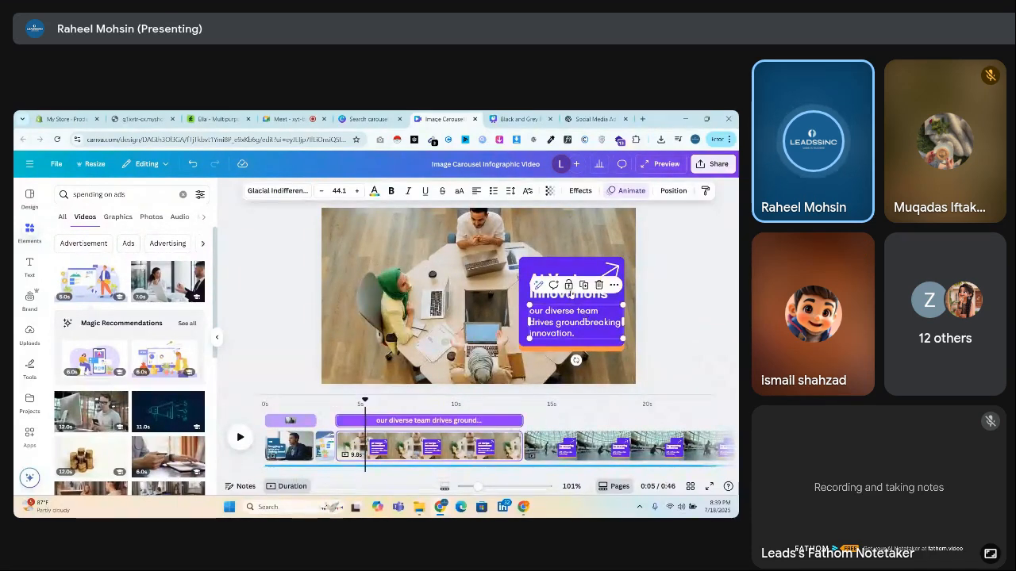
pyautogui.press('Delete')
# Replace the page 3 heading with "but not seeing real sales?" copied from the ChatGPT voiceover script, and enlarge it to font size 87.1 within the card
pyautogui.doubleClick(570, 292)
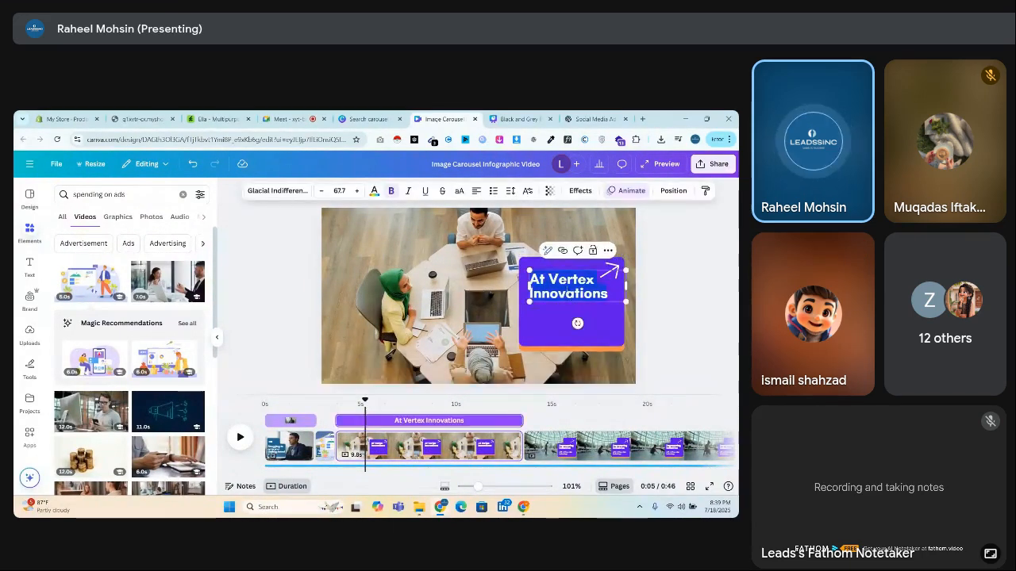
pyautogui.click(604, 118)
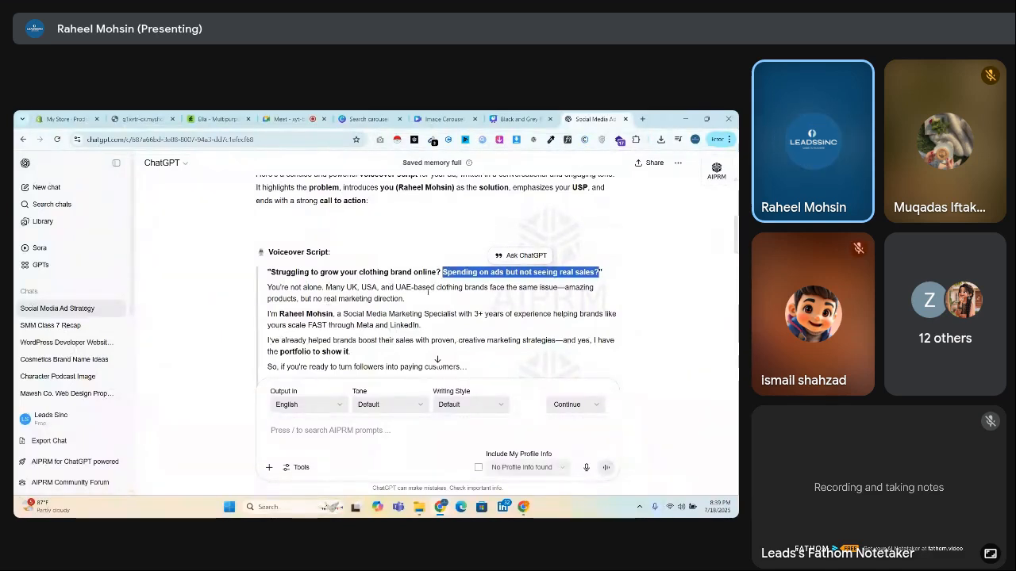
pyautogui.click(512, 272)
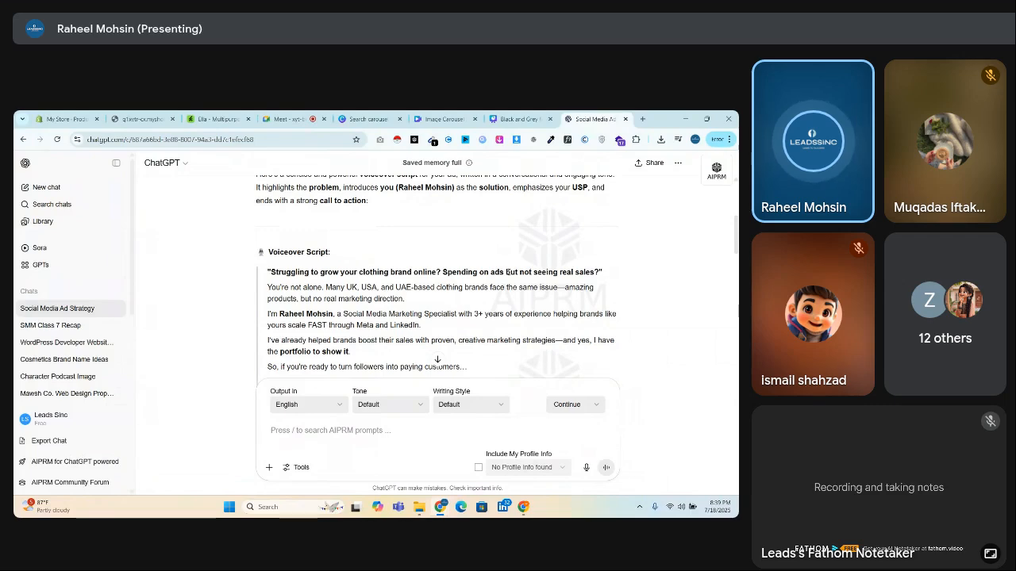
pyautogui.moveTo(508, 272); pyautogui.dragTo(601, 272)
pyautogui.hotkey('ctrl', 'c')
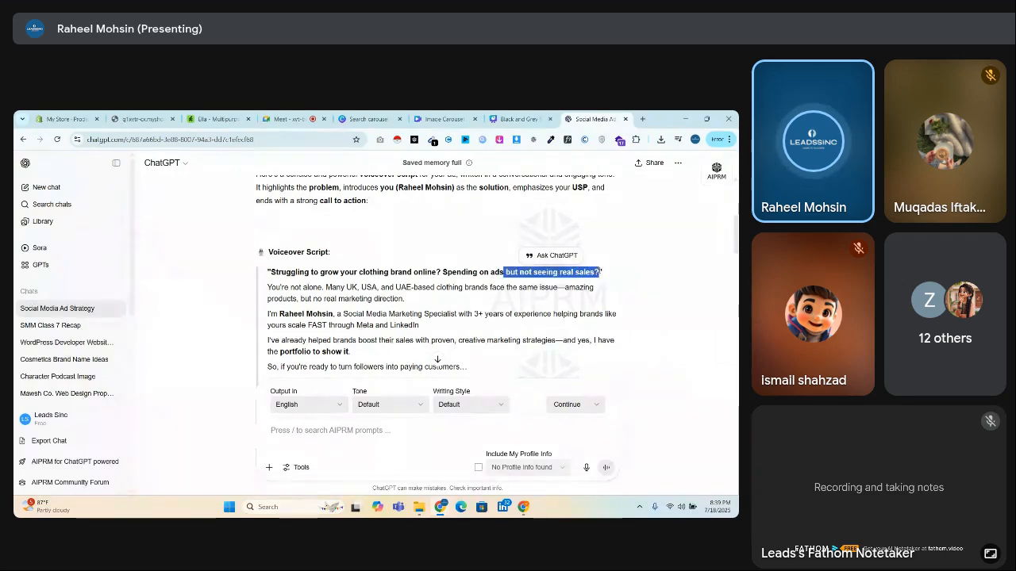
pyautogui.click(518, 119)
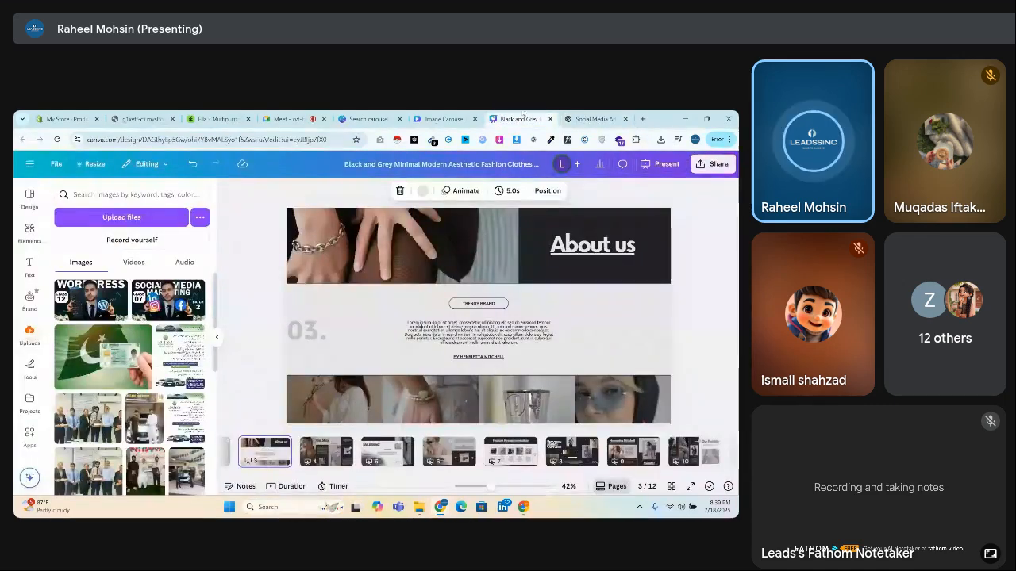
pyautogui.click(435, 117)
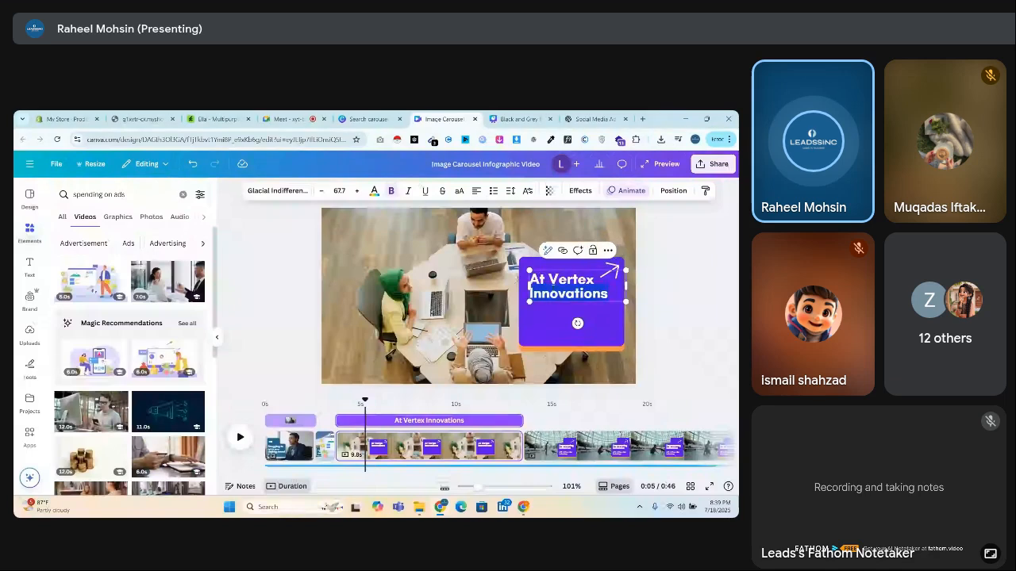
pyautogui.hotkey('ctrl', 'v')
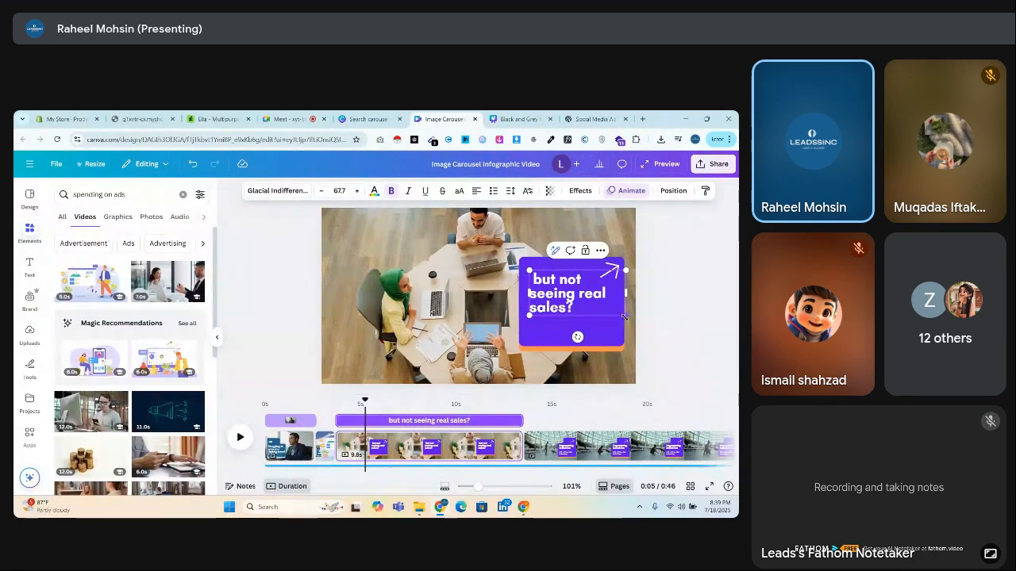
pyautogui.moveTo(627, 318)
pyautogui.mouseDown()
pyautogui.moveTo(652, 329)
pyautogui.moveTo(612, 311)
pyautogui.mouseUp()
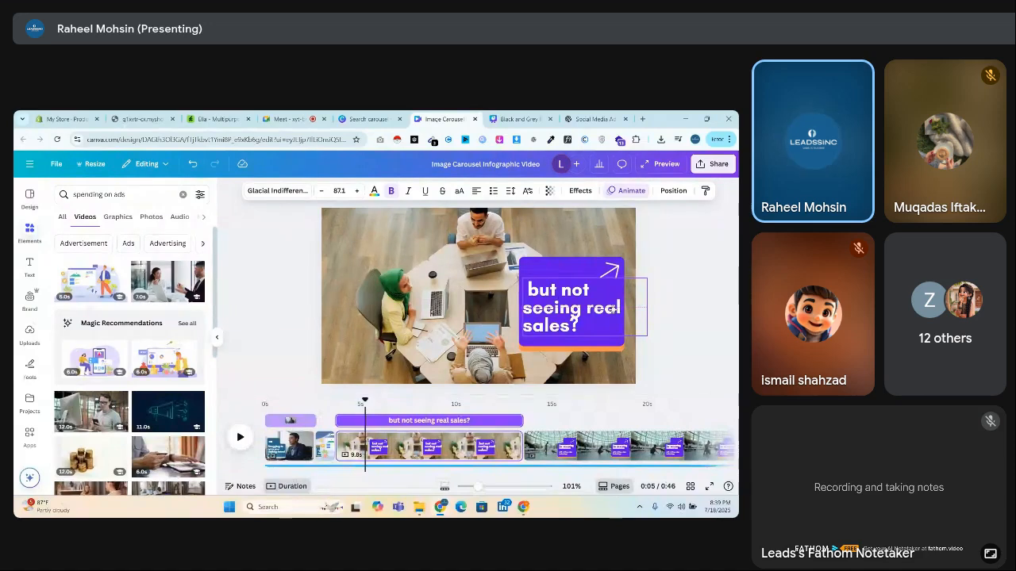
pyautogui.click(612, 309)
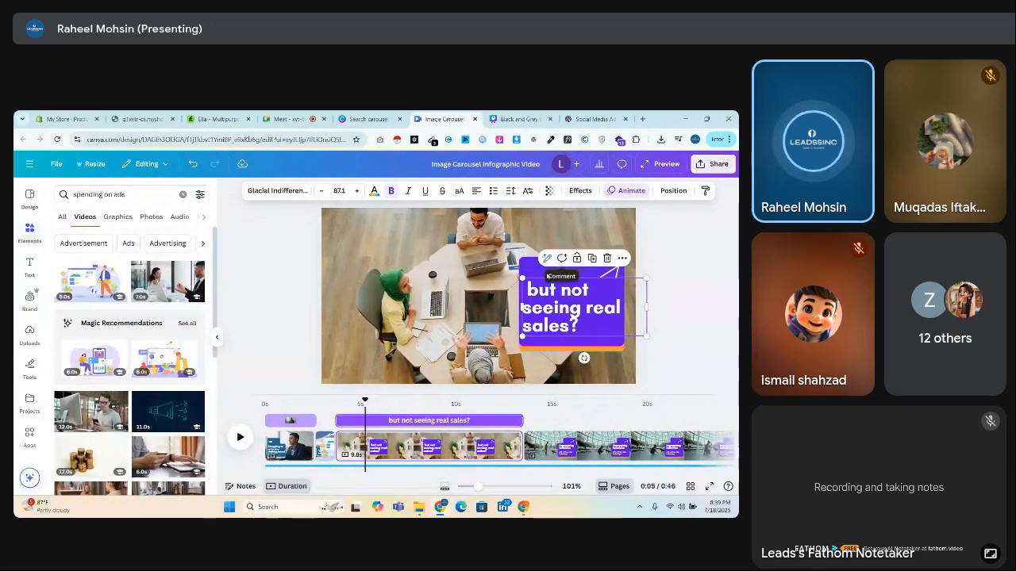
# Recolor the page 3 card with the brand kit's dark blue and the orange shape behind it with the brand's light teal
pyautogui.click(547, 275)
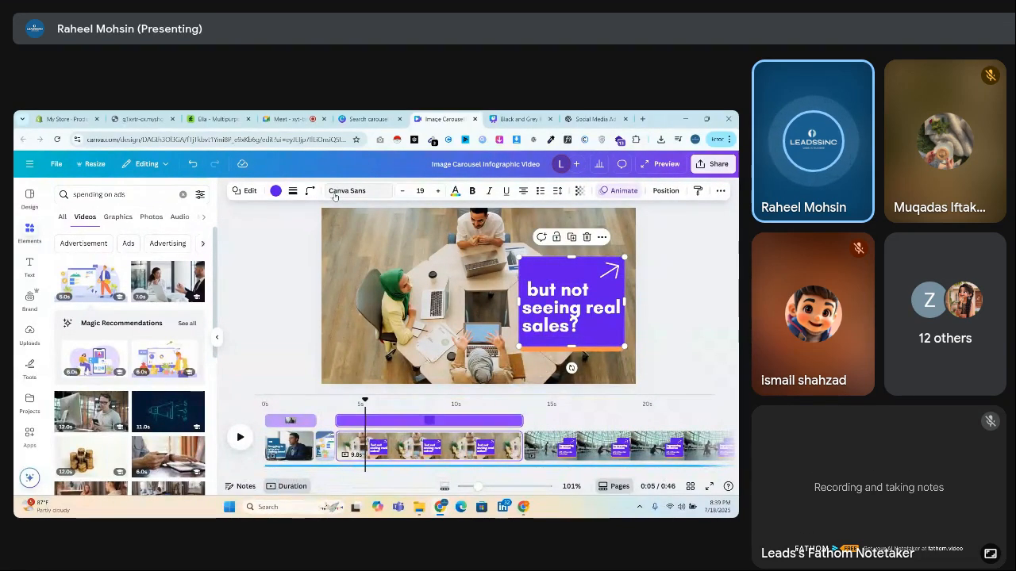
pyautogui.click(275, 191)
pyautogui.click(63, 342)
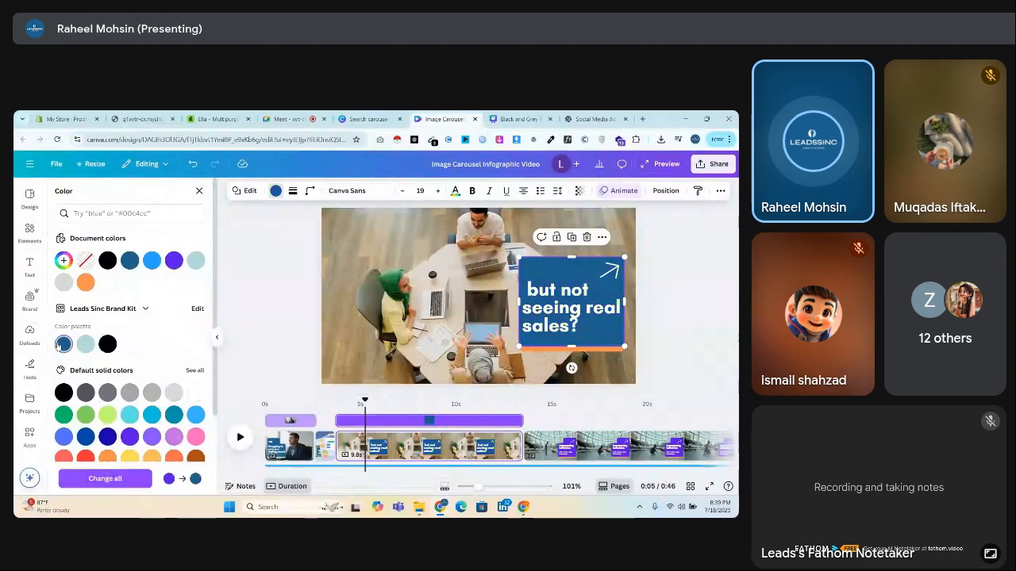
pyautogui.click(550, 351)
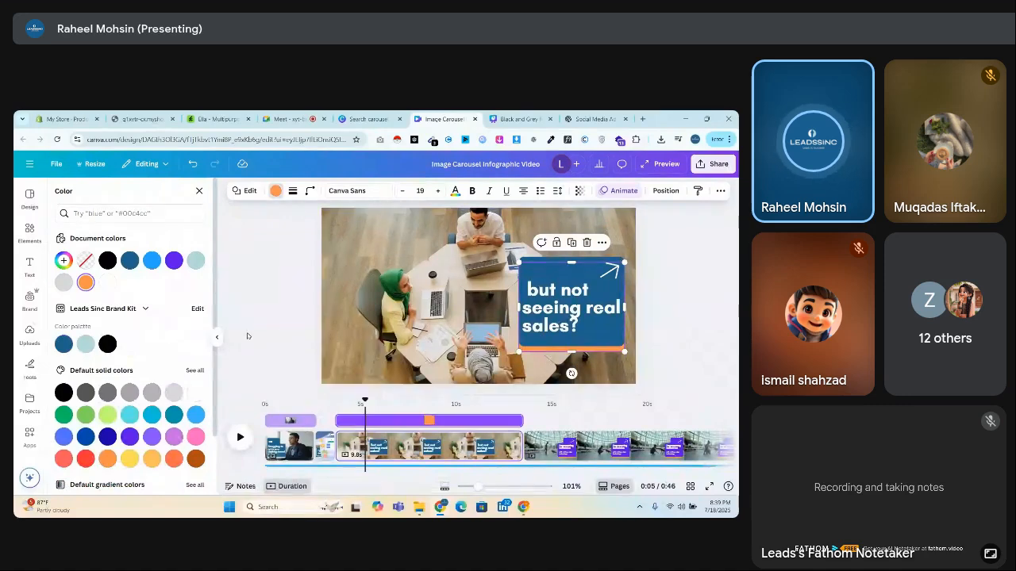
pyautogui.click(86, 343)
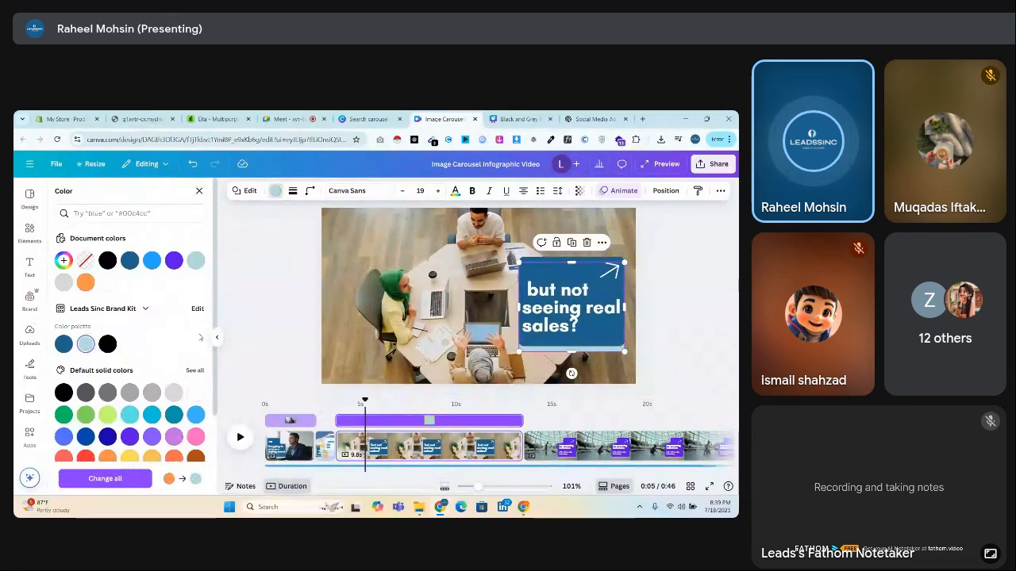
pyautogui.click(317, 309)
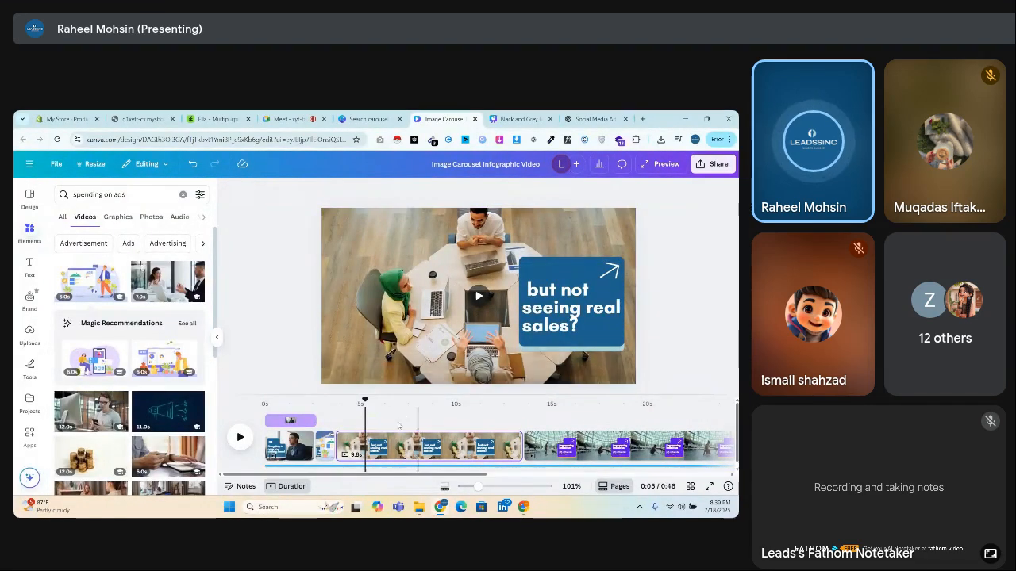
pyautogui.click(365, 402)
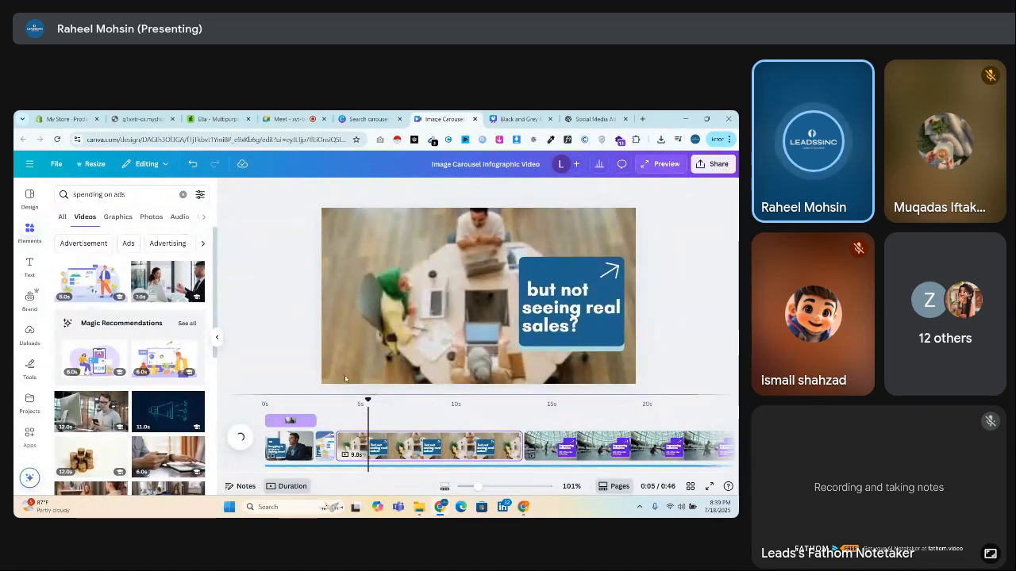
# Search the stock videos for "scalibility" to find a new background for page 3
pyautogui.click(138, 189)
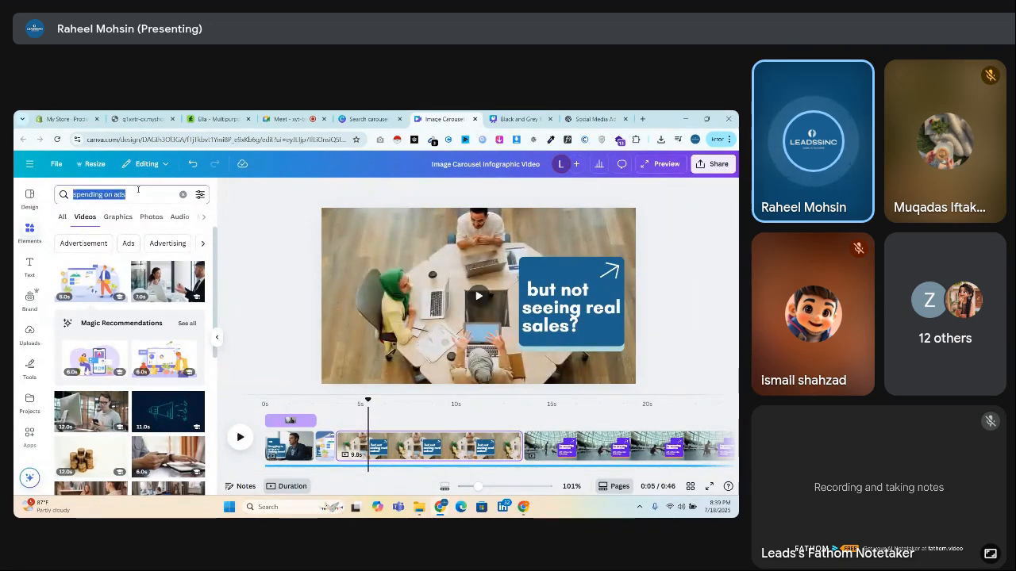
pyautogui.press('BackSpace')
pyautogui.write('scali')
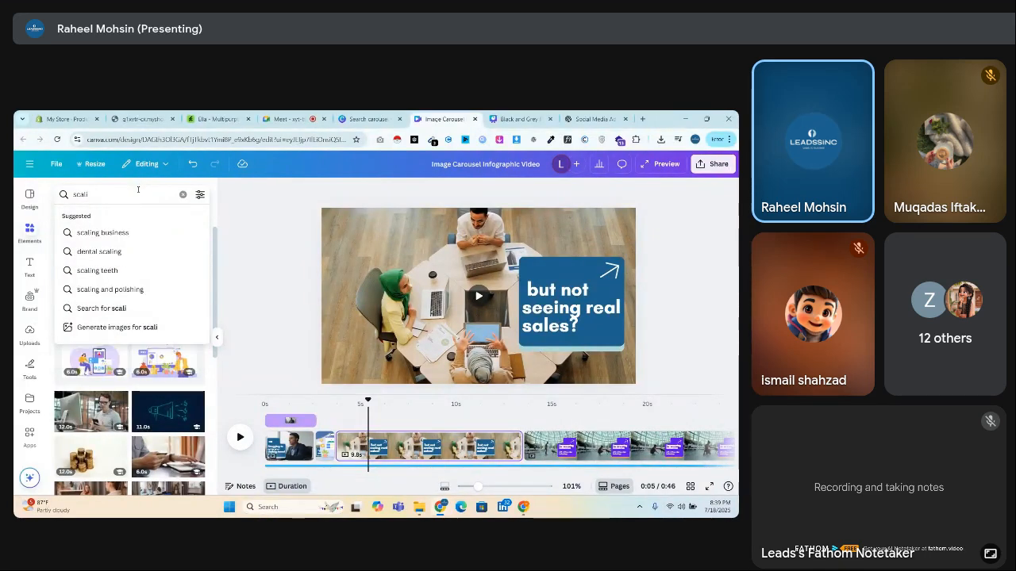
pyautogui.write('bilign')
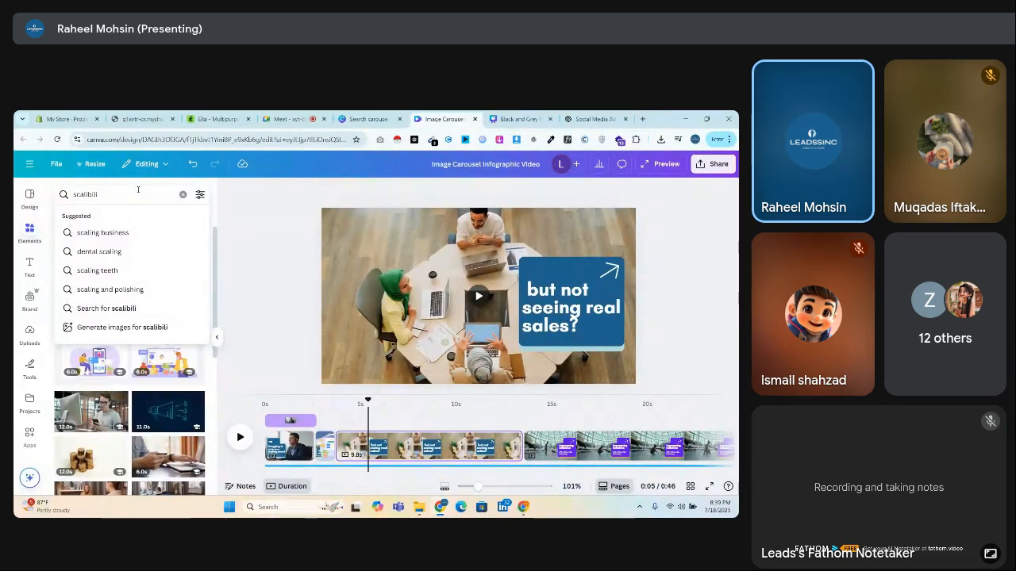
pyautogui.press('Return')
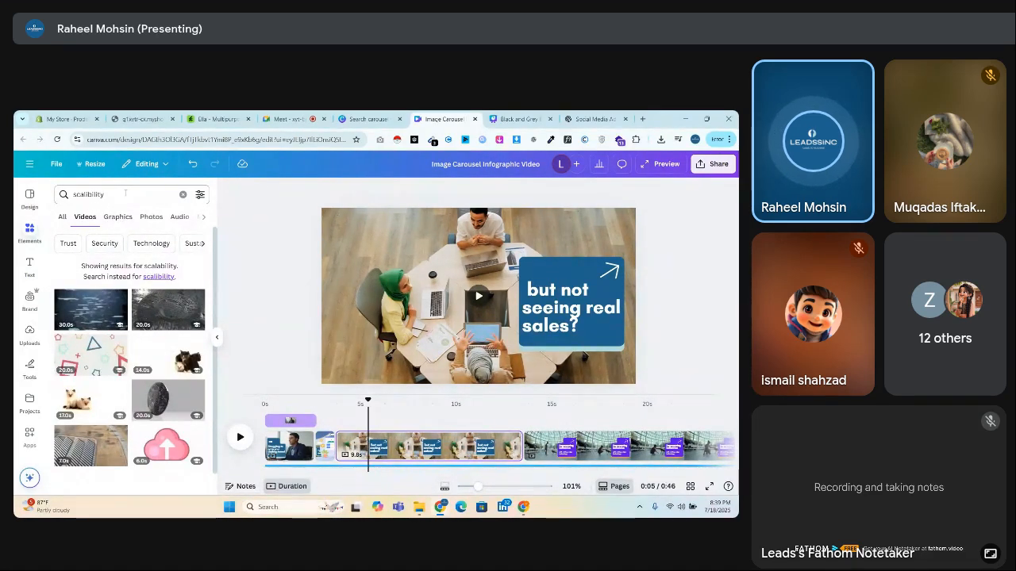
# Check the ChatGPT voiceover script, return to the Canva design and search the stock videos for "grow"
pyautogui.press('BackSpace')
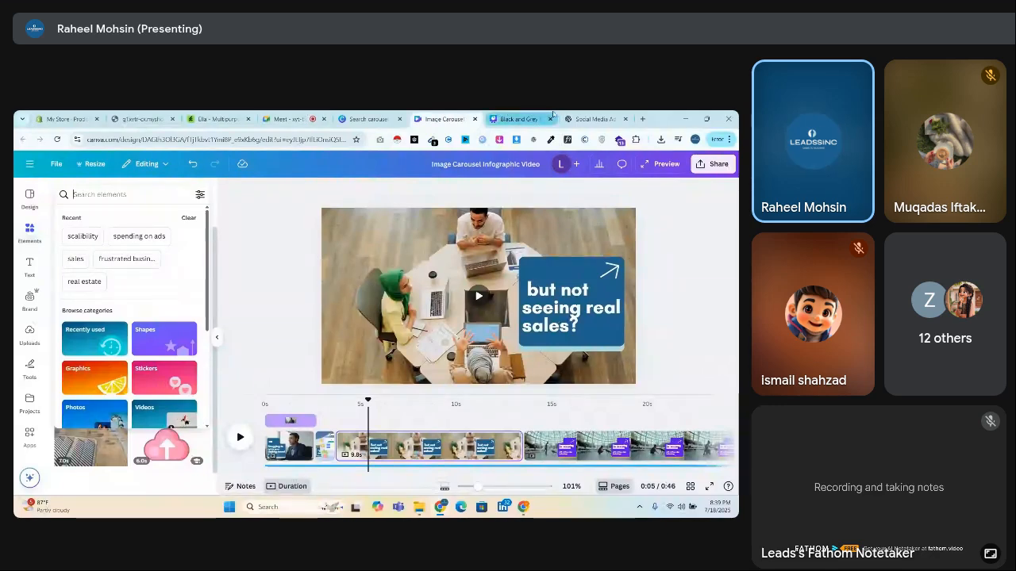
pyautogui.click(593, 119)
pyautogui.click(360, 439)
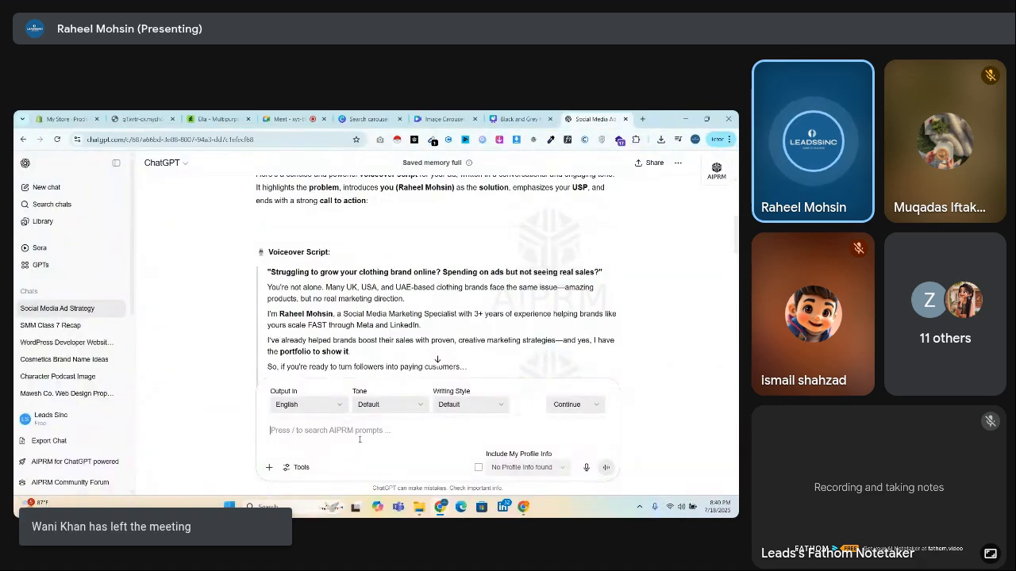
pyautogui.click(444, 119)
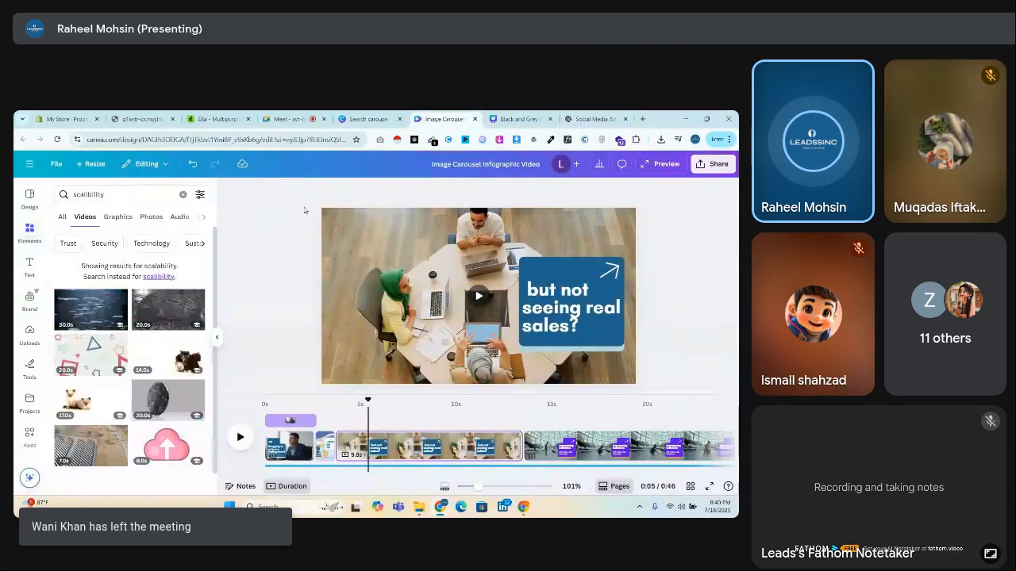
pyautogui.click(121, 195)
pyautogui.hotkey('ctrl', 'a')
pyautogui.press('BackSpace')
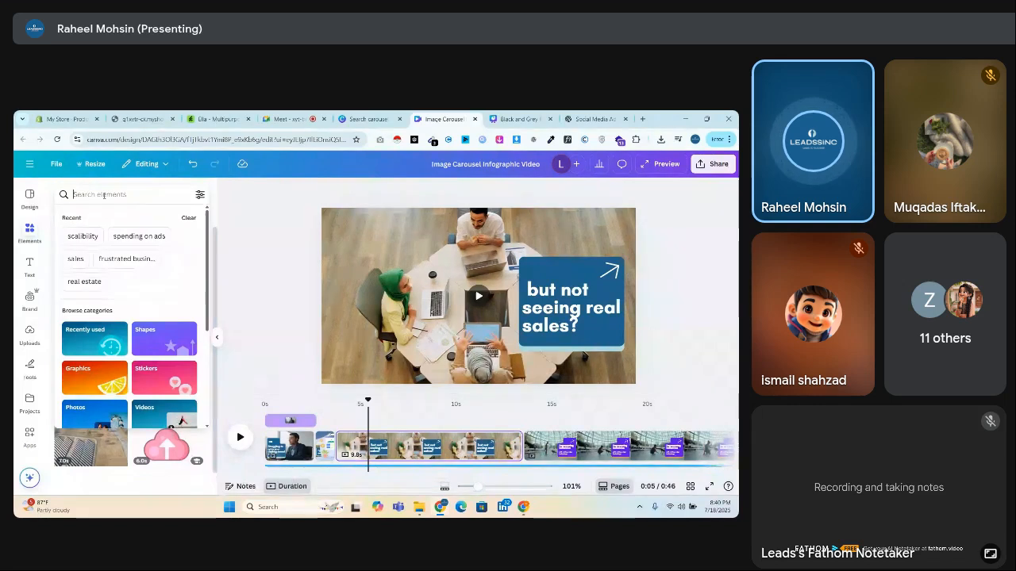
pyautogui.write('grow')
pyautogui.press('Return')
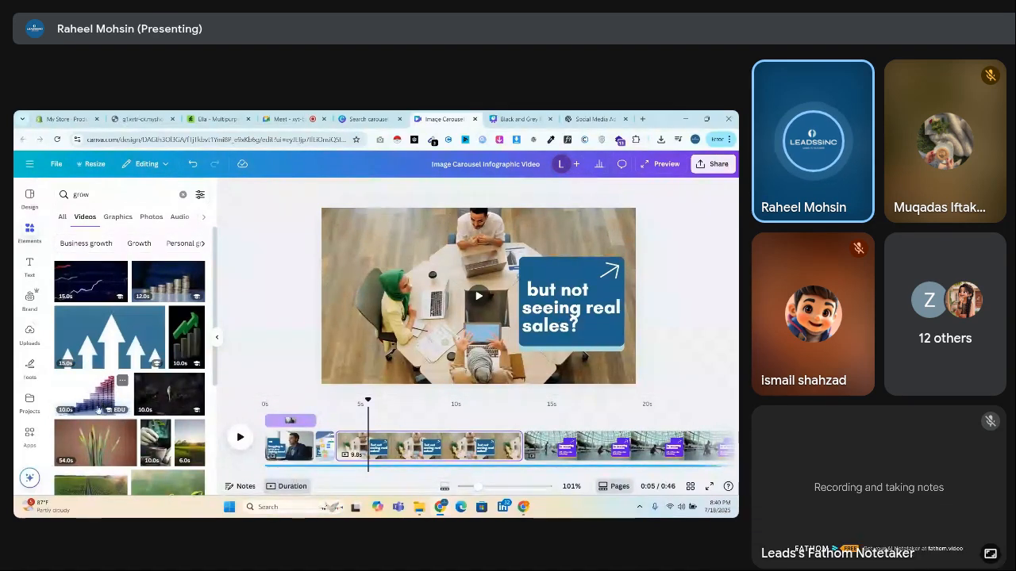
# Add the 15-second dark rising-graph video to page 3, delete the old team-meeting background, and enlarge the graph video to fill the page
pyautogui.click(95, 281)
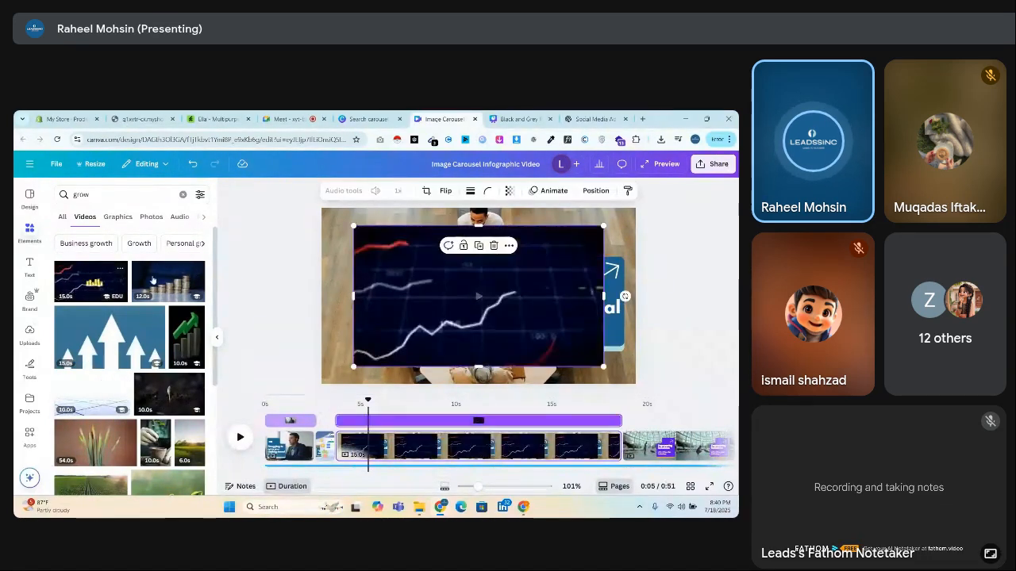
pyautogui.click(325, 275)
pyautogui.press('Delete')
pyautogui.moveTo(394, 284); pyautogui.dragTo(361, 266)
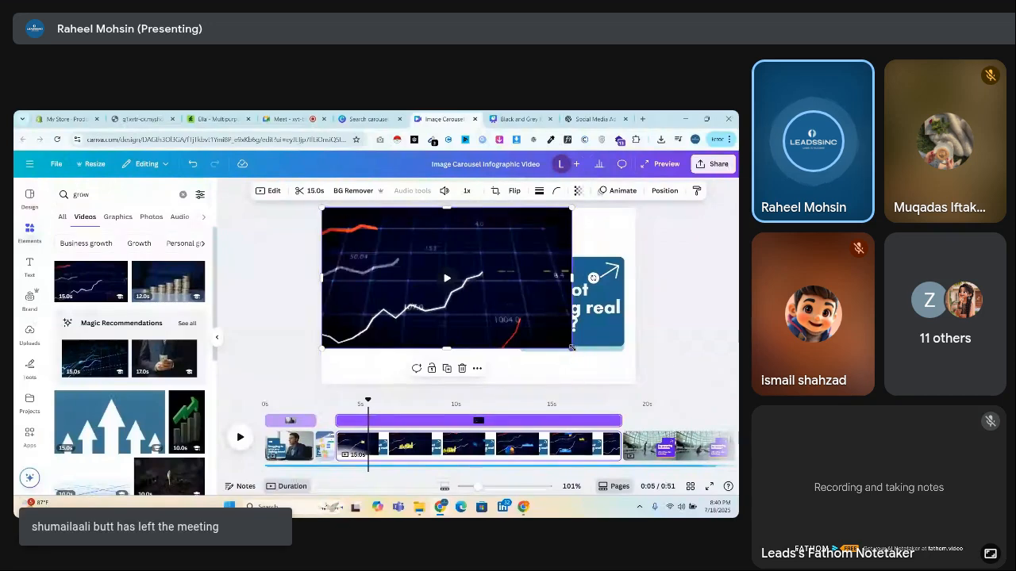
pyautogui.moveTo(571, 349); pyautogui.dragTo(642, 388)
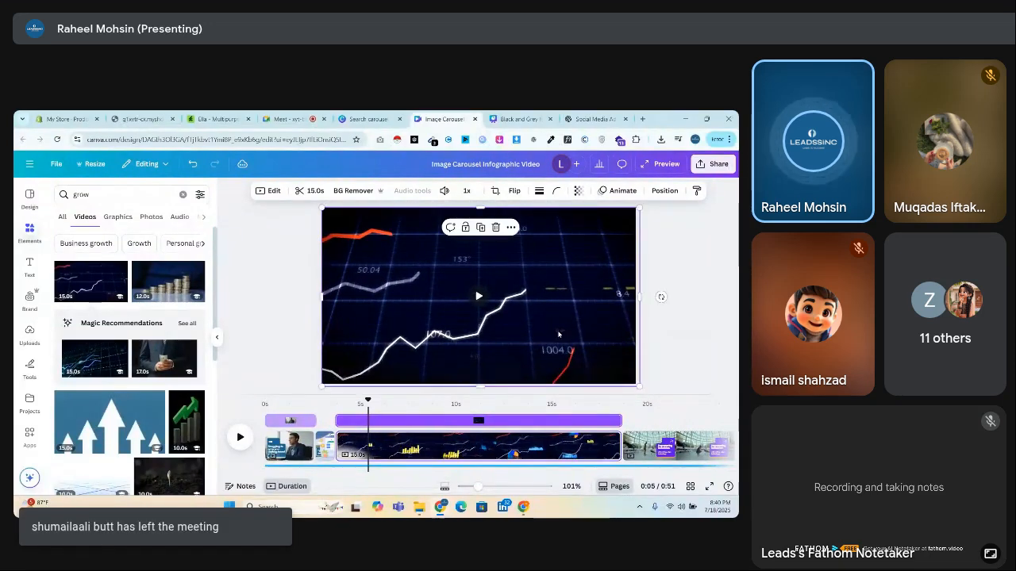
# Send the graph video behind the "but not seeing real sales?" card on page 3
pyautogui.rightClick(496, 301)
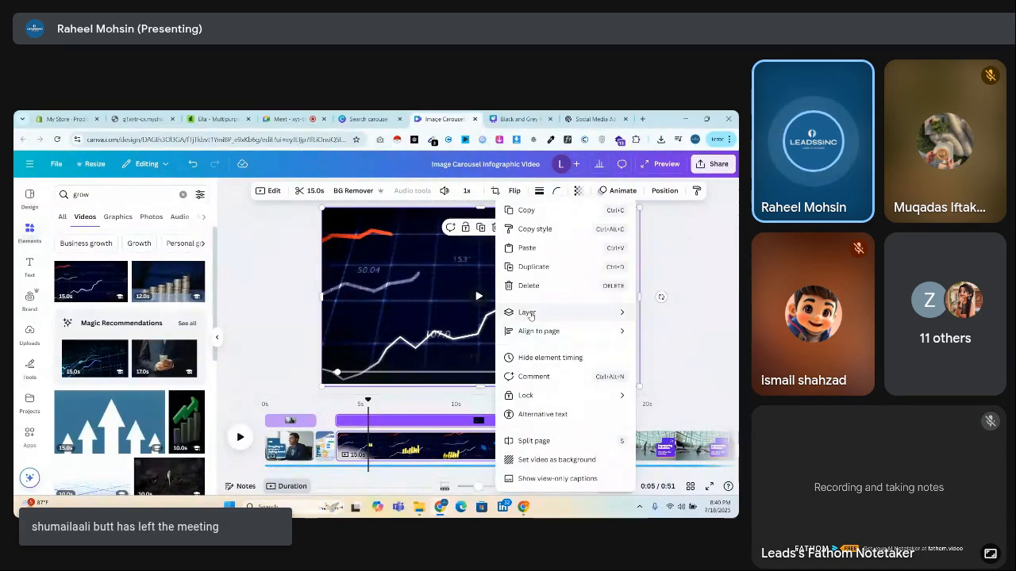
pyautogui.moveTo(530, 314)
pyautogui.click(403, 369)
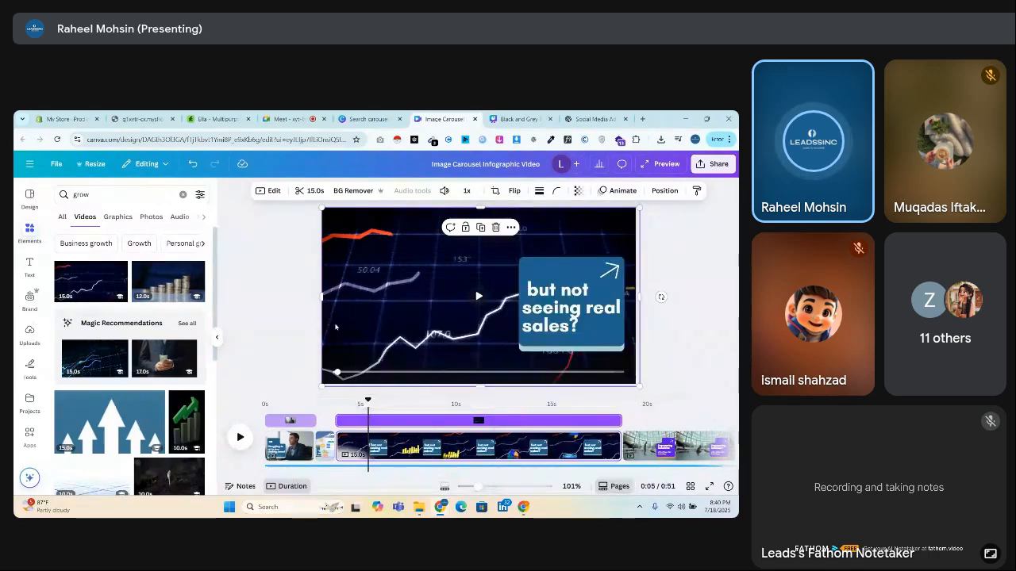
pyautogui.click(299, 299)
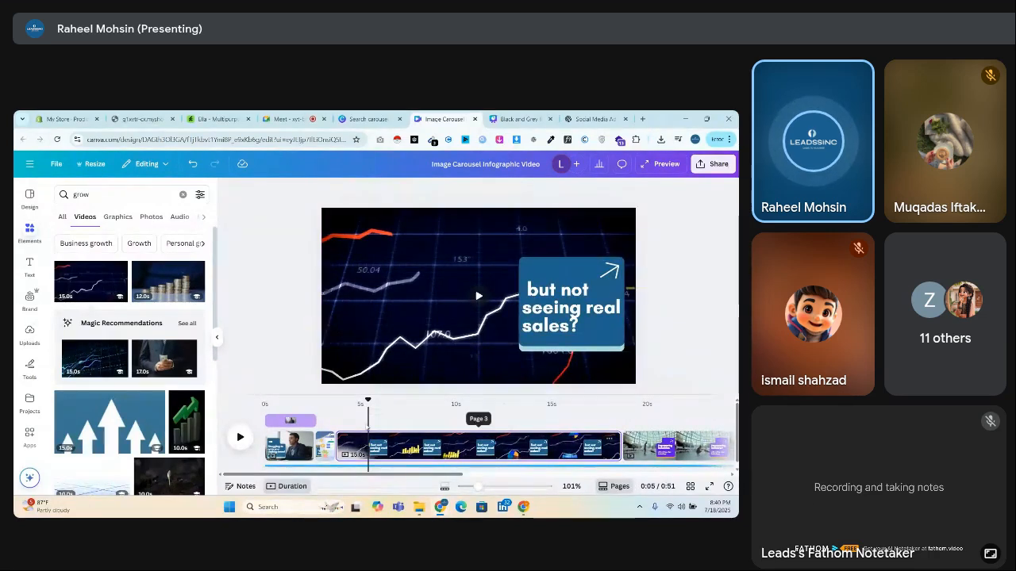
# Play the timeline from page 2 into page 3 and shorten the page 3 clip to 1.5 seconds
pyautogui.moveTo(368, 403); pyautogui.dragTo(331, 404)
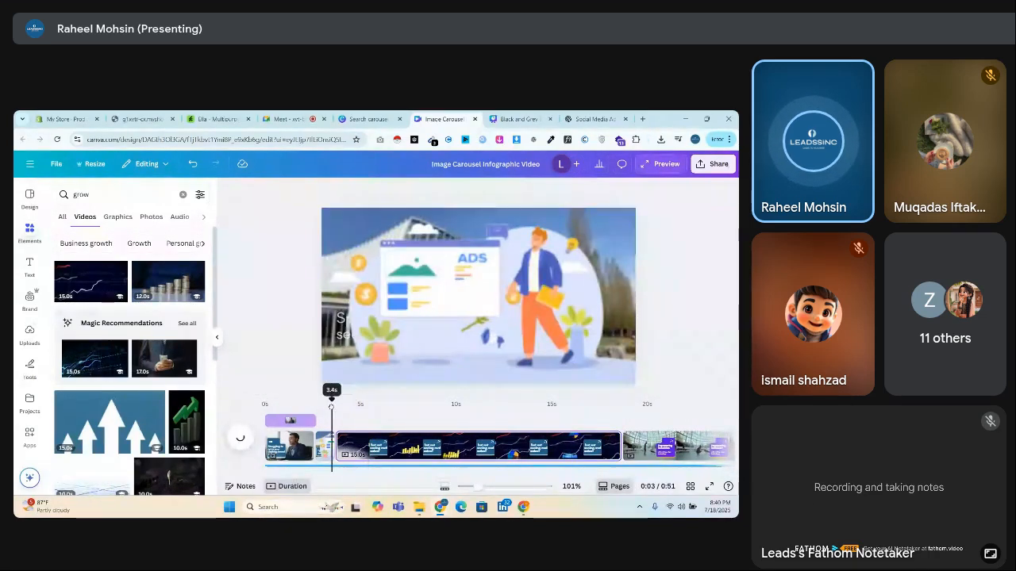
pyautogui.press('space')
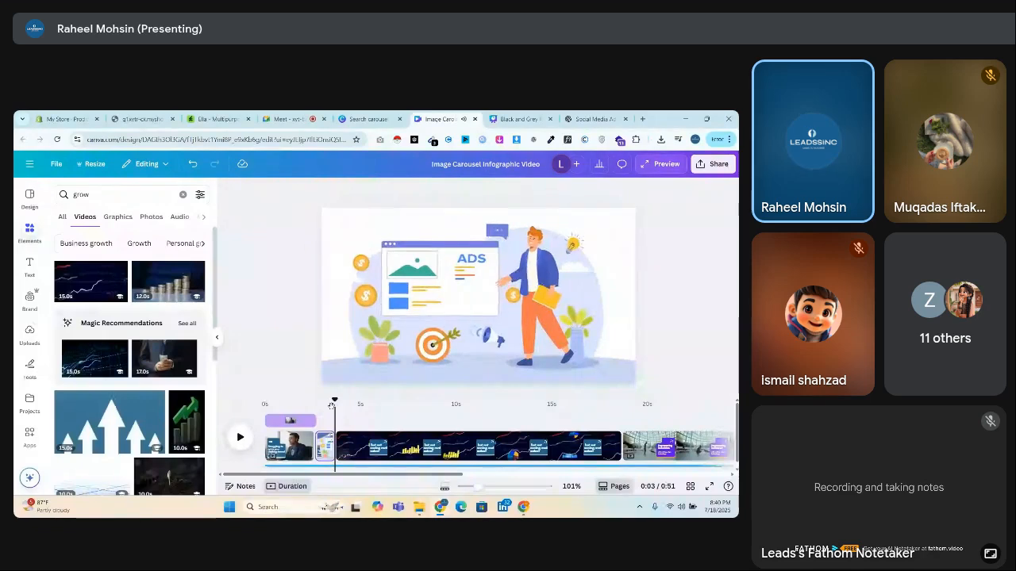
pyautogui.press('space')
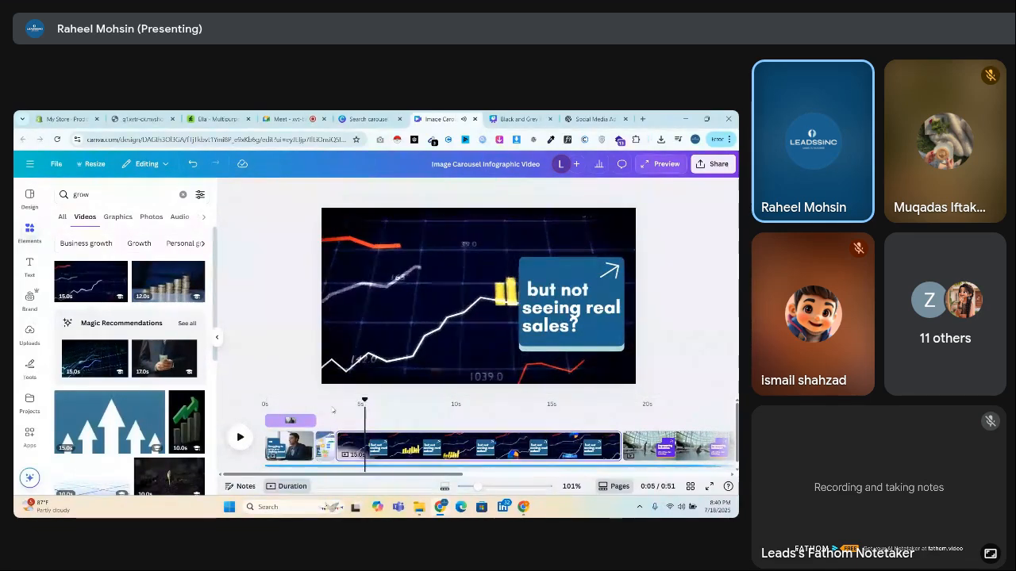
pyautogui.moveTo(620, 447); pyautogui.dragTo(363, 446)
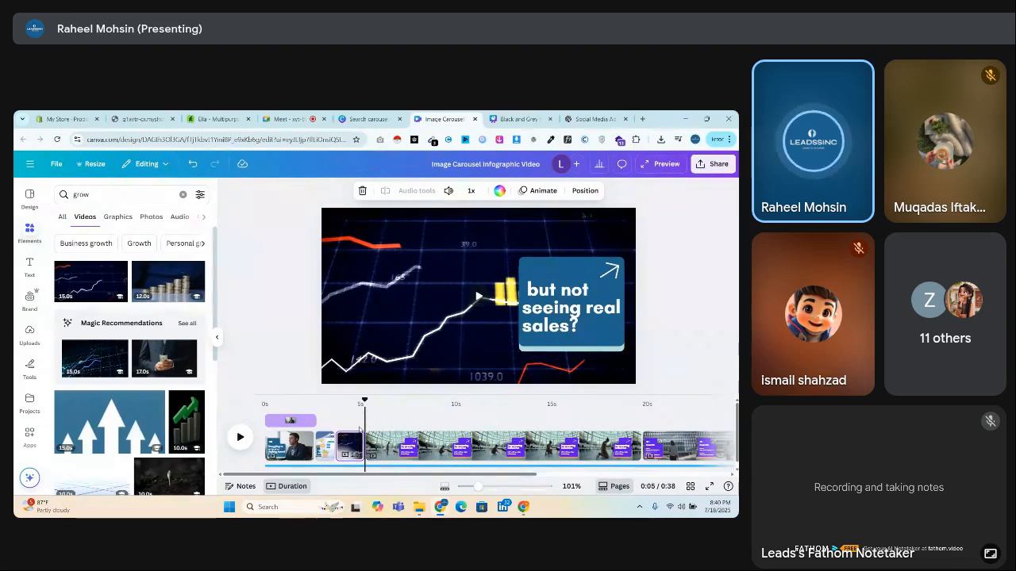
pyautogui.click(410, 239)
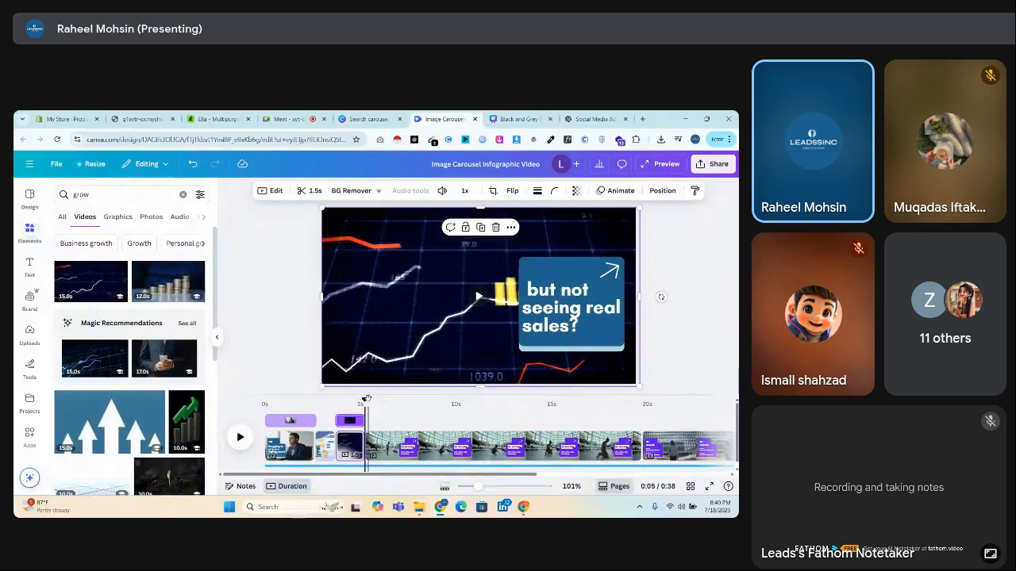
# Preview the video in full to check the timing of the edited opening pages
pyautogui.moveTo(365, 398); pyautogui.dragTo(307, 402)
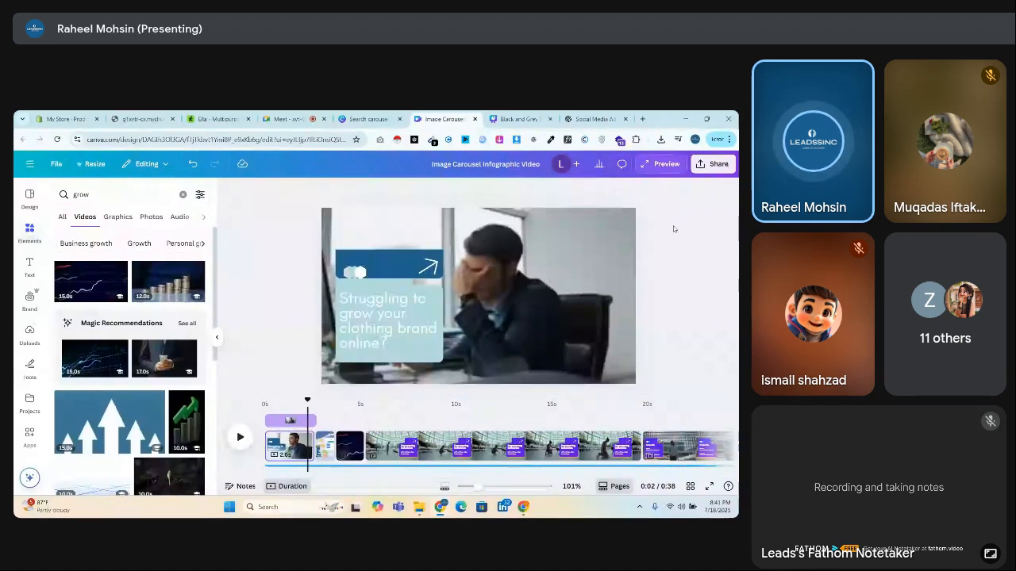
pyautogui.click(663, 169)
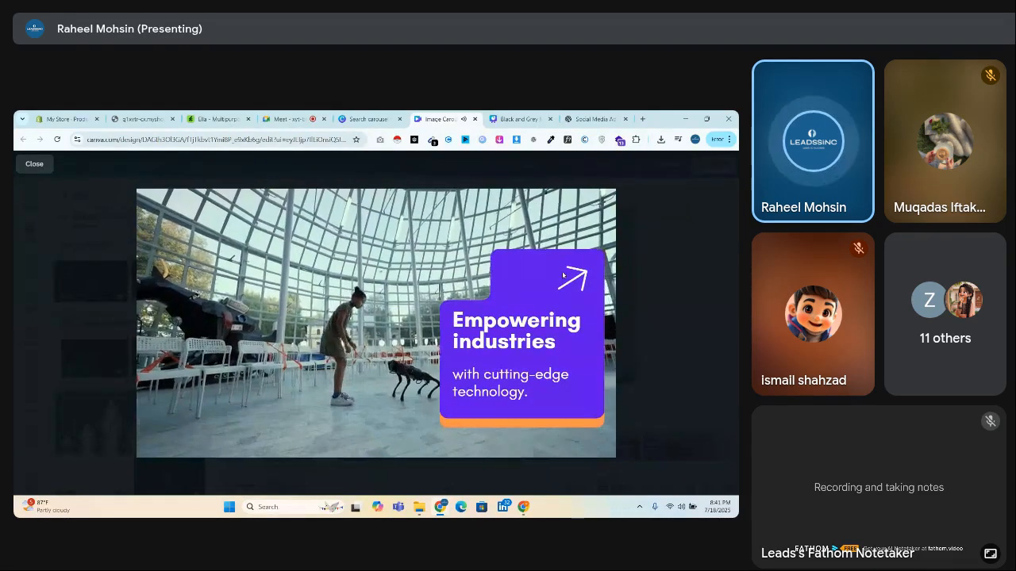
pyautogui.press('Escape')
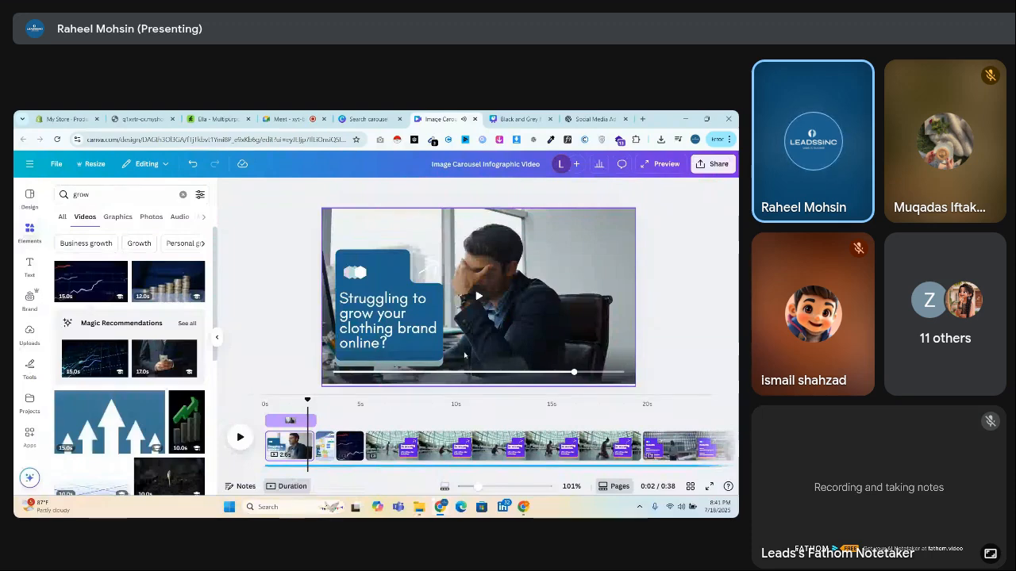
# Copy "You're not alone" from the ChatGPT voiceover script and paste it onto a new blank page after page 3
pyautogui.click(591, 119)
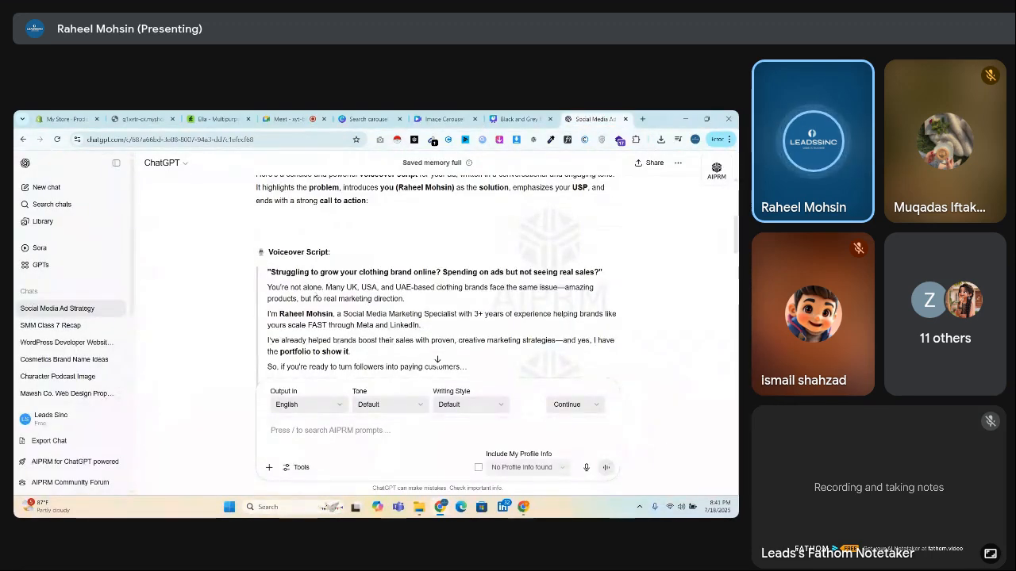
pyautogui.moveTo(267, 290); pyautogui.dragTo(324, 288)
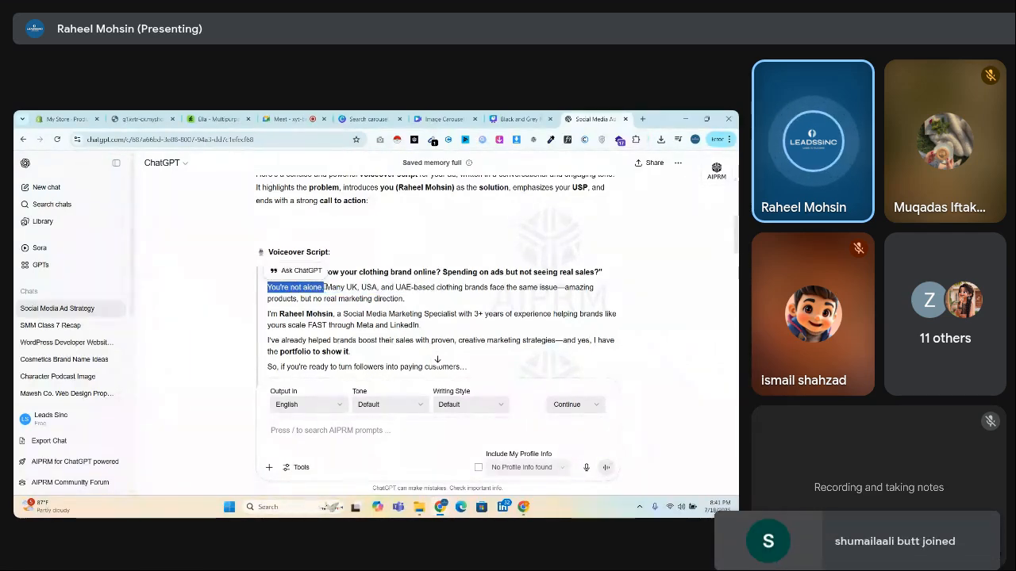
pyautogui.click(520, 119)
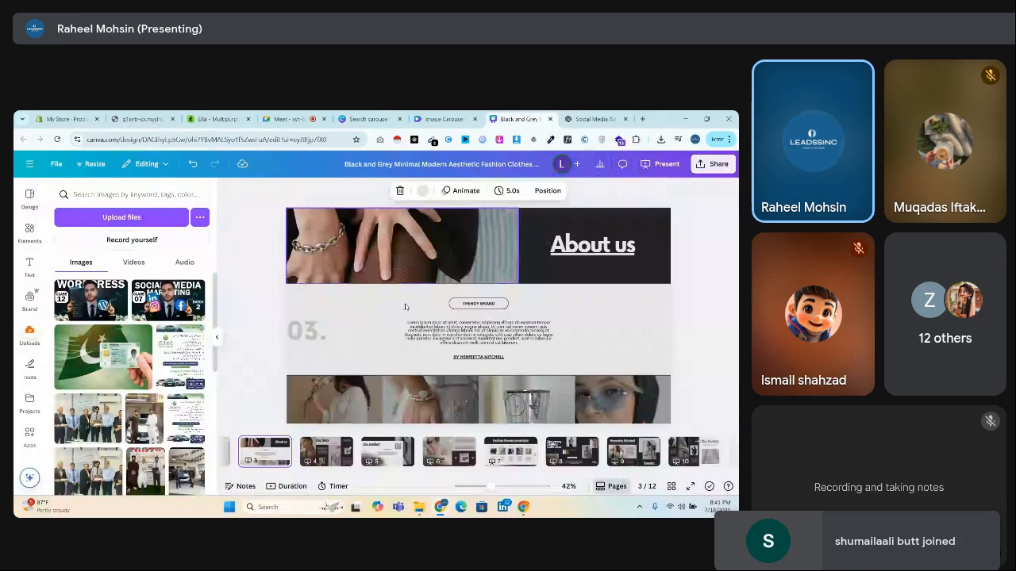
pyautogui.click(446, 120)
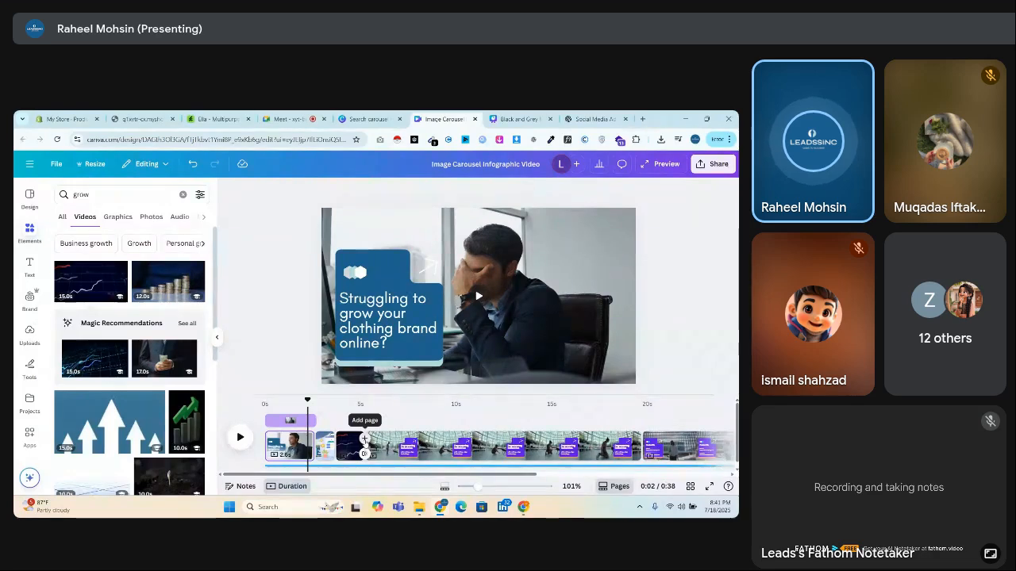
pyautogui.click(364, 439)
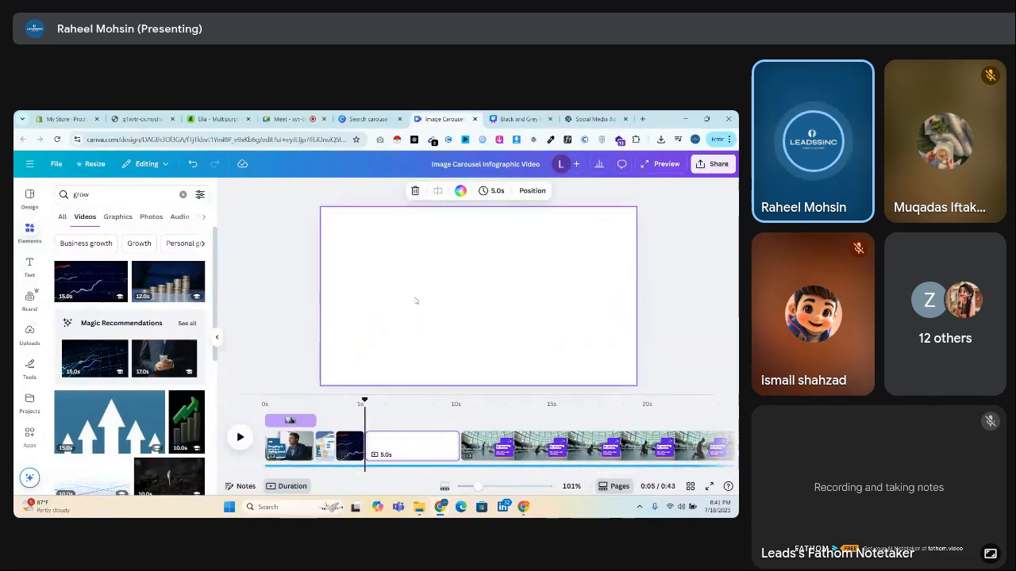
pyautogui.hotkey('ctrl', 'v')
pyautogui.click(388, 306)
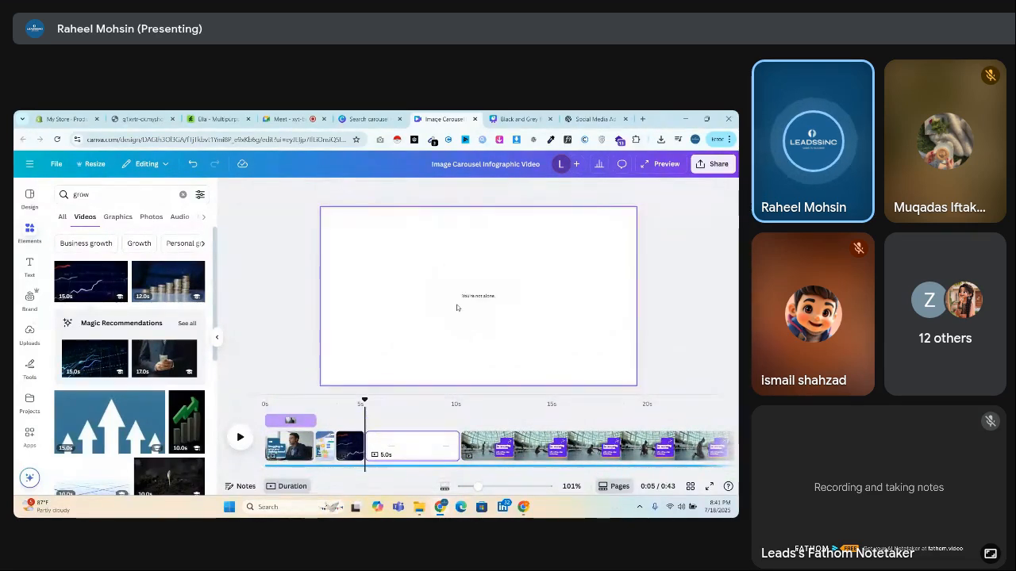
# Delete the new blank page containing the "You're not alone" text
pyautogui.click(467, 299)
pyautogui.click(458, 297)
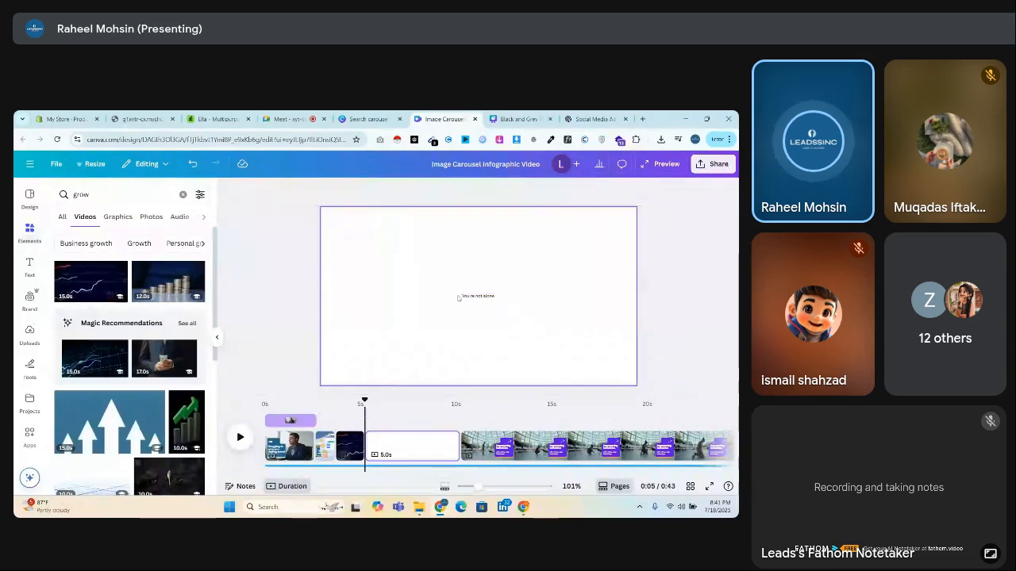
pyautogui.click(469, 302)
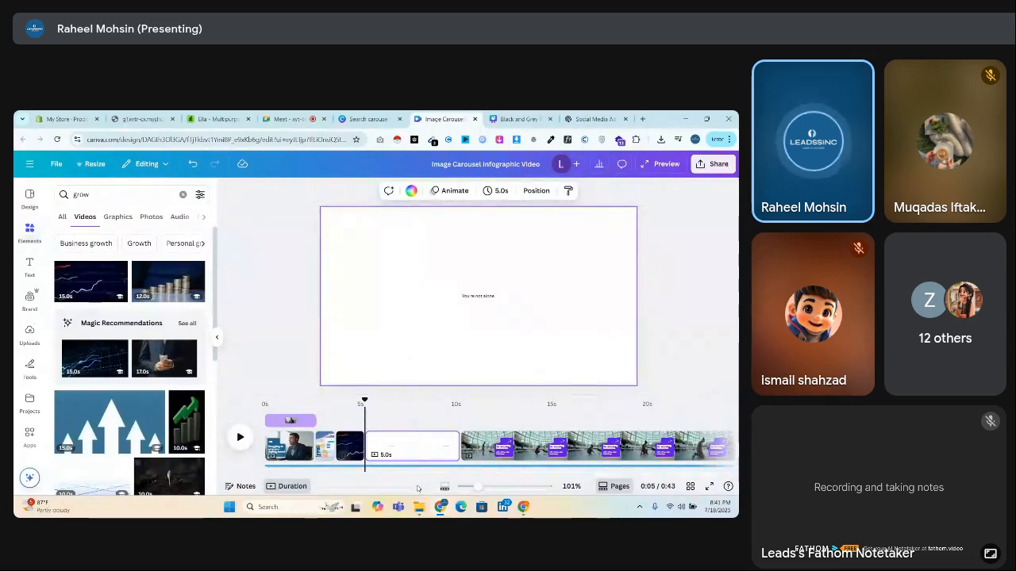
pyautogui.click(425, 448)
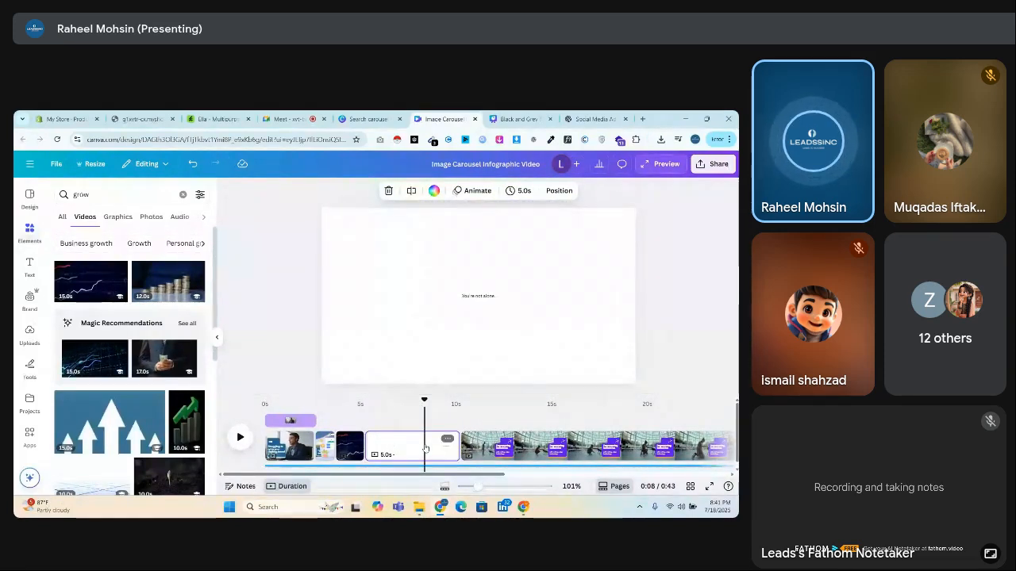
pyautogui.press('Delete')
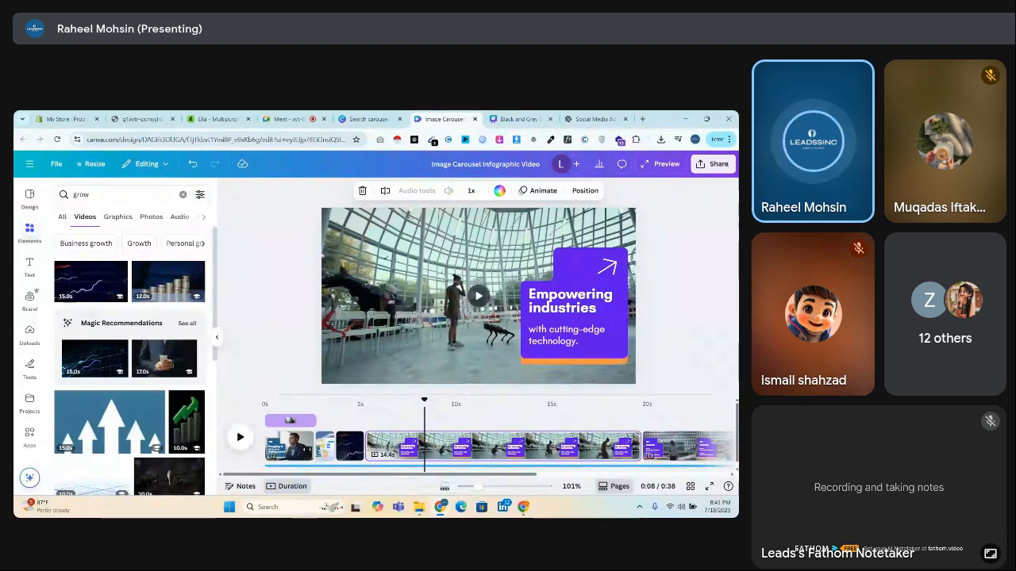
# Delete the top copy of the ADS illustration video covering page 2
pyautogui.click(323, 451)
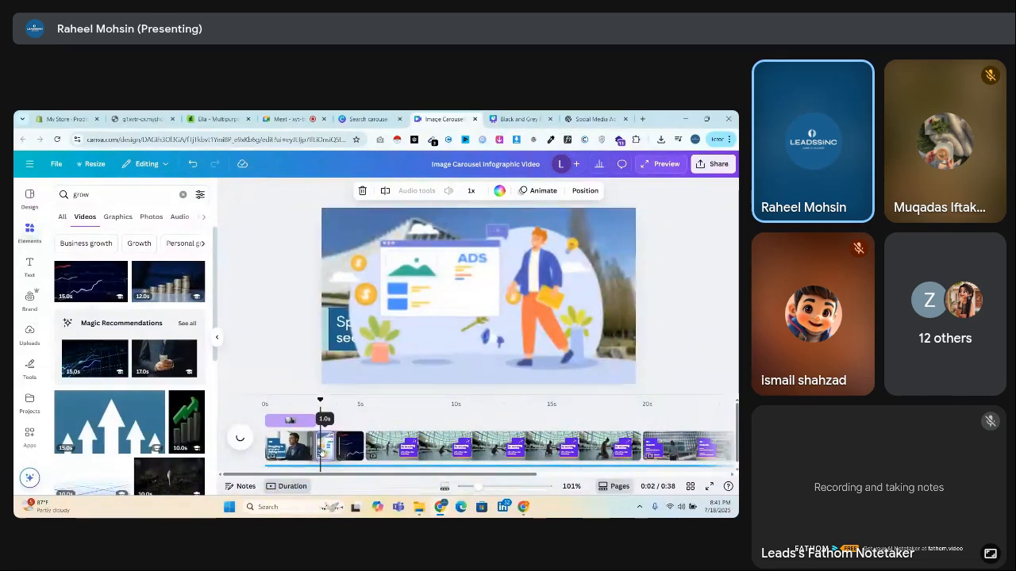
pyautogui.click(340, 266)
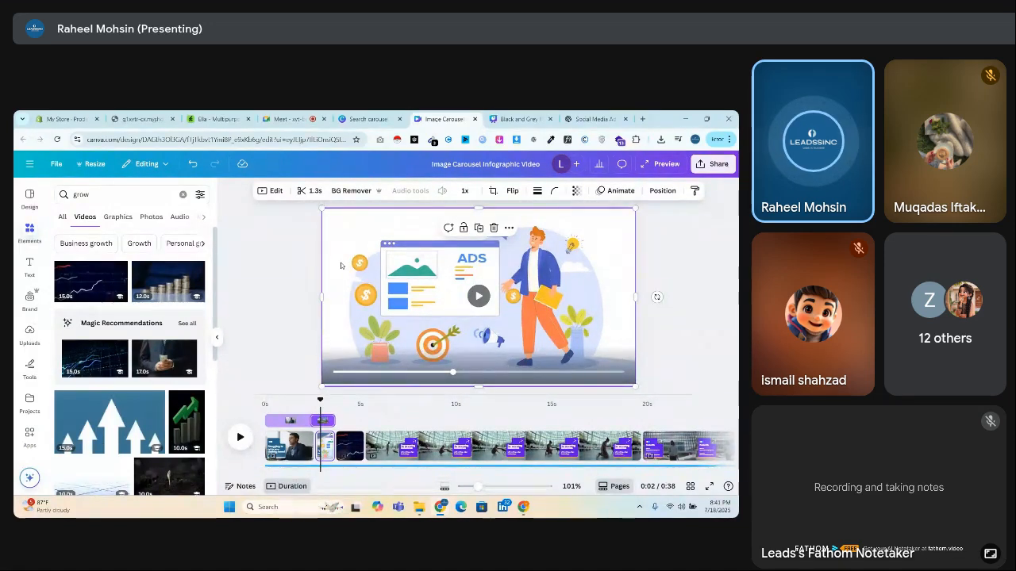
pyautogui.moveTo(341, 266); pyautogui.dragTo(527, 288)
pyautogui.press('Delete')
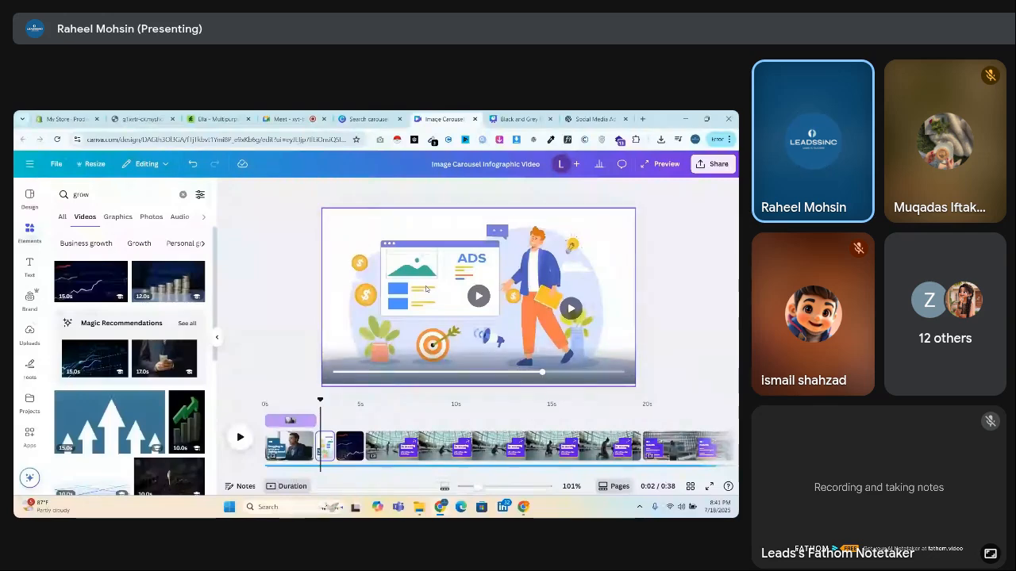
pyautogui.hotkey('ctrl', 'z')
pyautogui.doubleClick(407, 318)
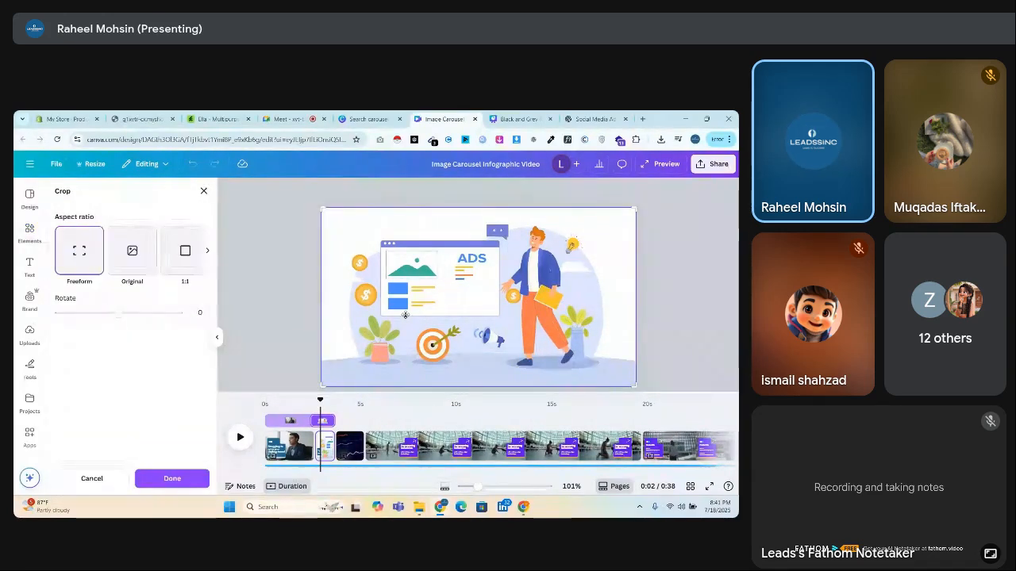
pyautogui.press('Escape')
pyautogui.press('Delete')
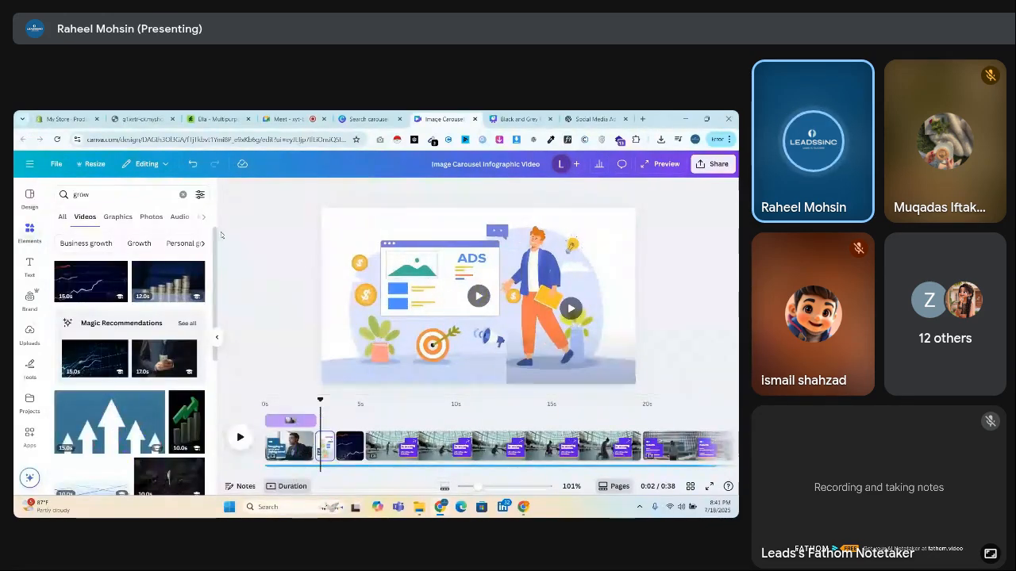
# Move the remaining ADS illustration video toward the upper-left of page 2 and delete the leftover building video behind it
pyautogui.moveTo(592, 335); pyautogui.dragTo(536, 235)
pyautogui.click(605, 287)
pyautogui.press('Delete')
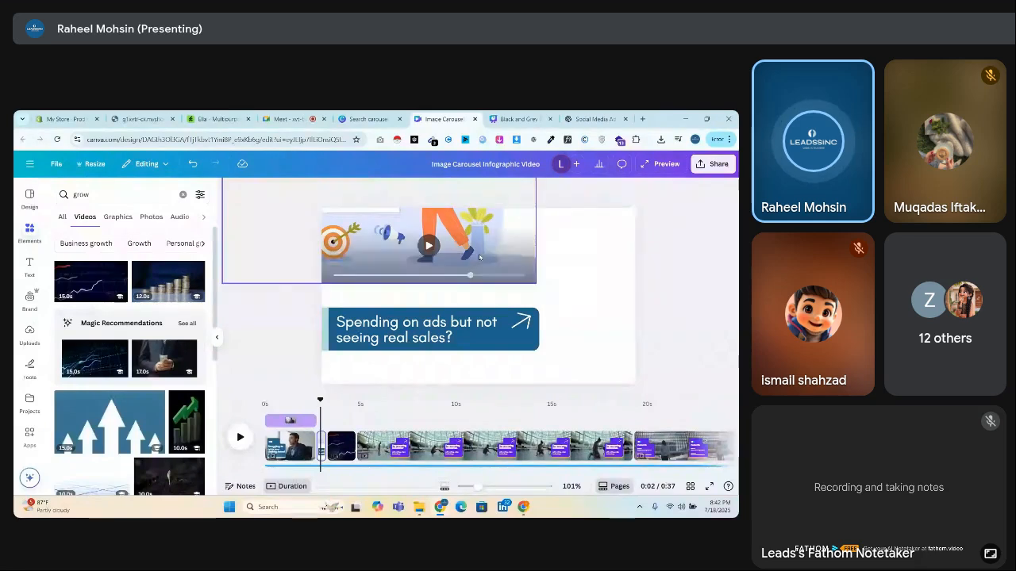
# Position the ADS illustration video to fill page 2 and send it to the back behind the headline box
pyautogui.moveTo(479, 253); pyautogui.dragTo(577, 357)
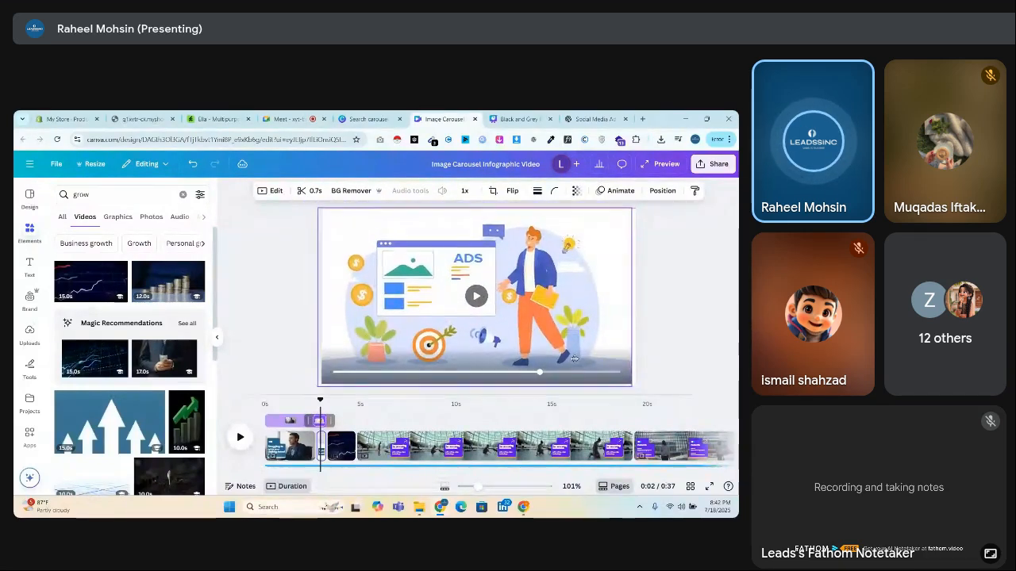
pyautogui.rightClick(556, 298)
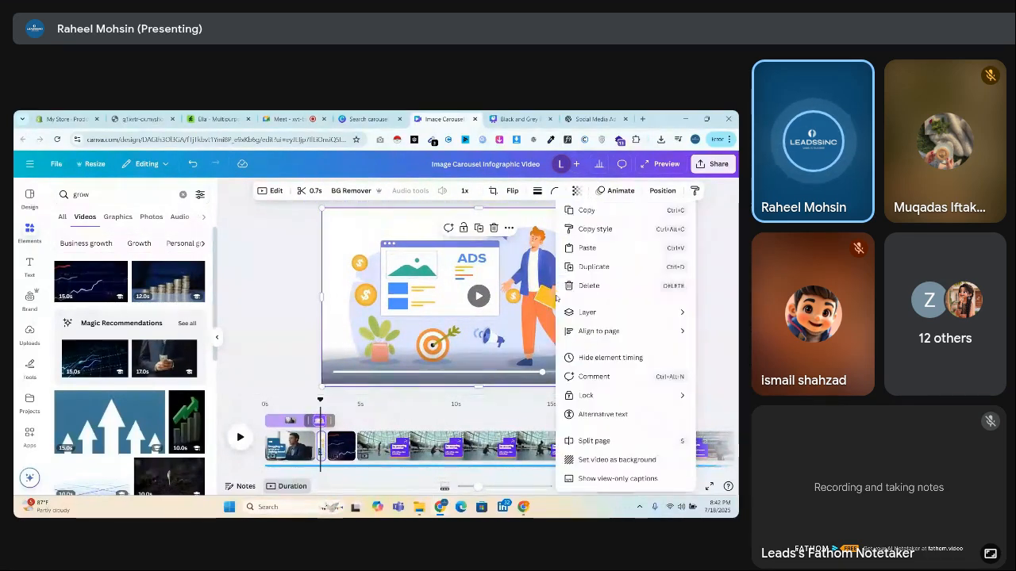
pyautogui.moveTo(576, 312)
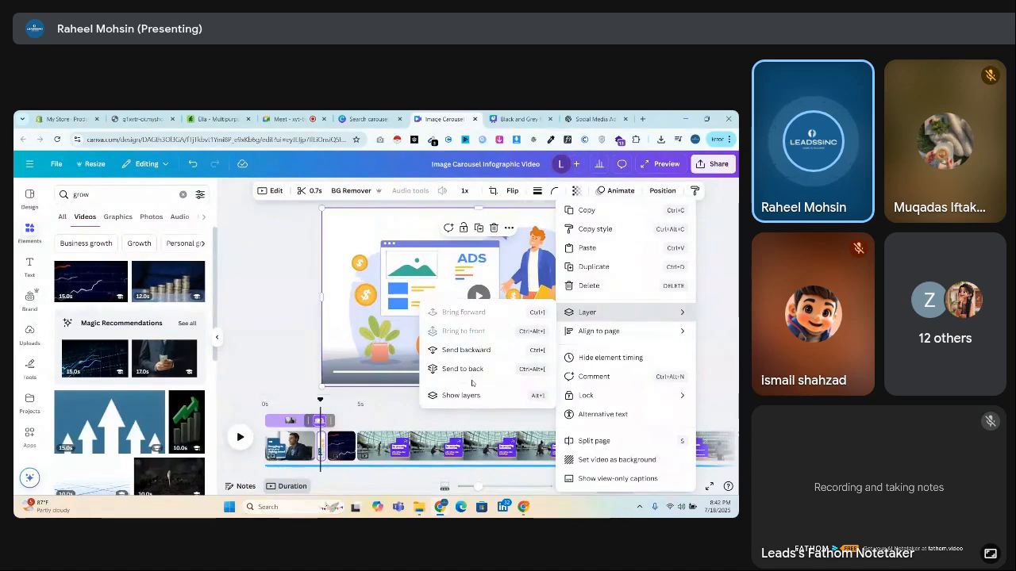
pyautogui.click(473, 375)
pyautogui.click(354, 392)
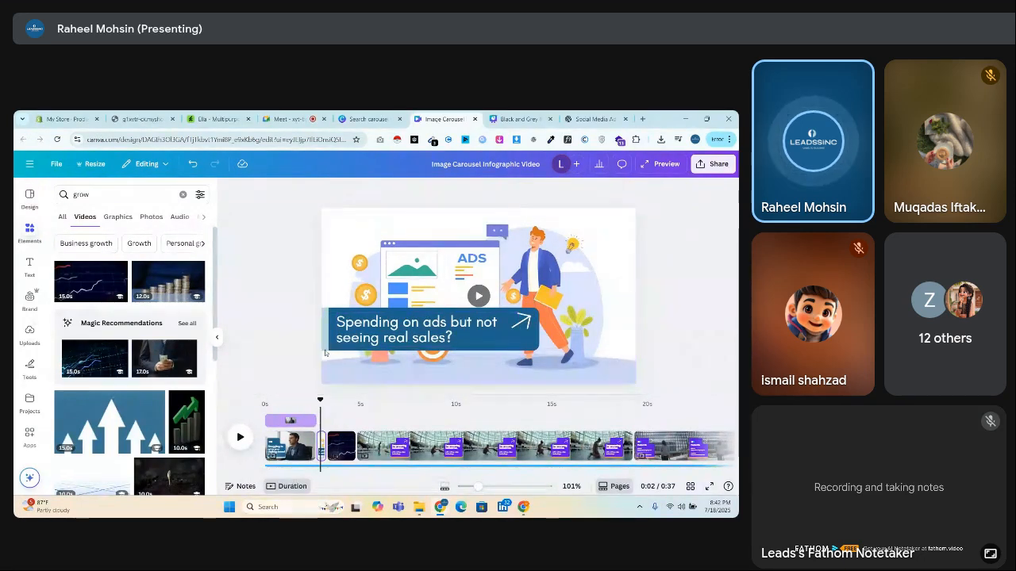
# Shorten the page 2 headline to "Spending on ads" and enlarge the text to size 101
pyautogui.click(430, 338)
pyautogui.moveTo(451, 323); pyautogui.dragTo(468, 348)
pyautogui.press('BackSpace')
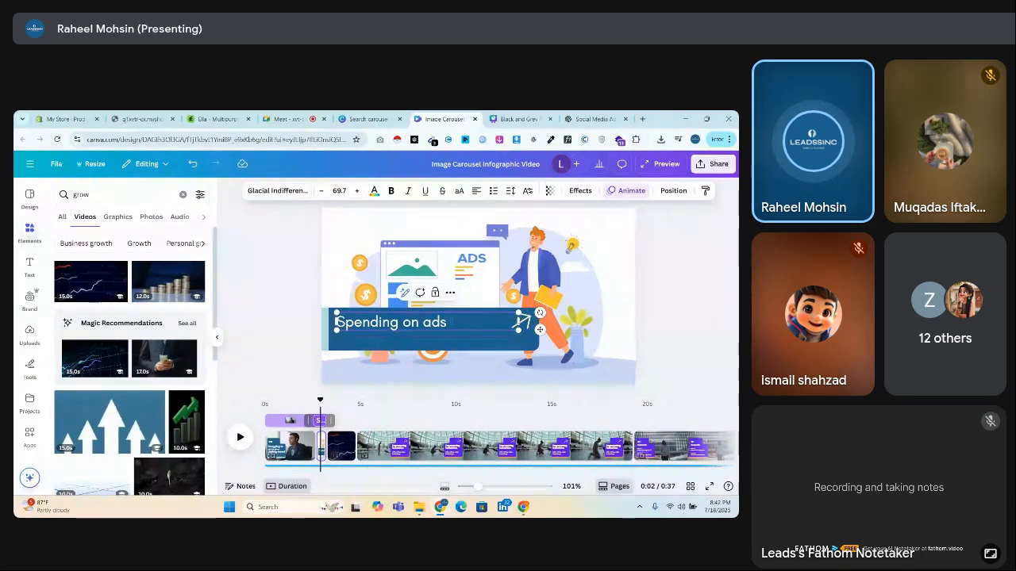
pyautogui.moveTo(521, 321)
pyautogui.mouseDown()
pyautogui.moveTo(461, 323)
pyautogui.moveTo(516, 337)
pyautogui.mouseUp()
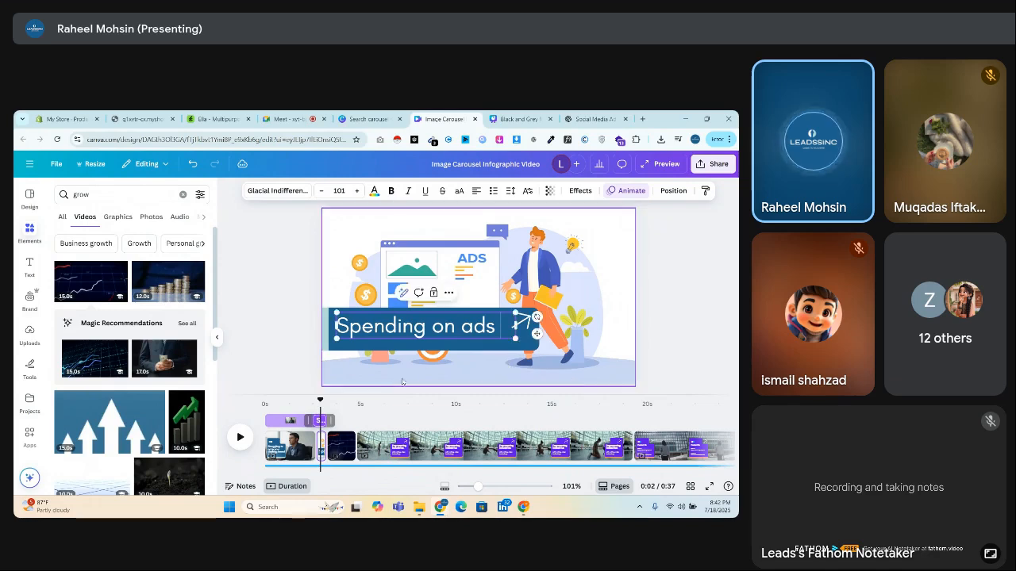
pyautogui.moveTo(320, 401)
pyautogui.mouseDown()
pyautogui.moveTo(349, 406)
pyautogui.moveTo(321, 409)
pyautogui.mouseUp()
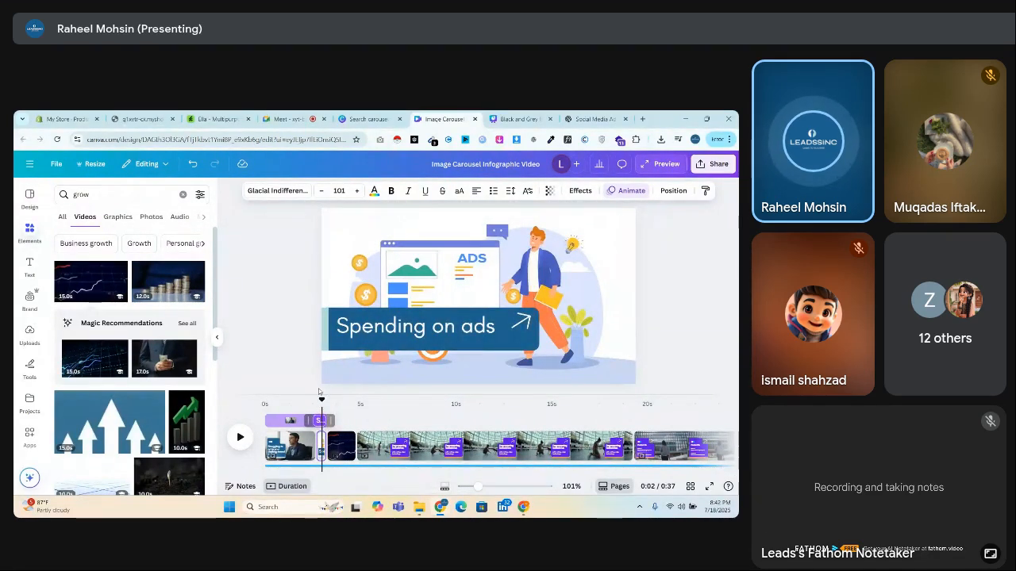
# Try placing a duplicate of the "Spending on ads" page after the line-chart video page
pyautogui.rightClick(321, 449)
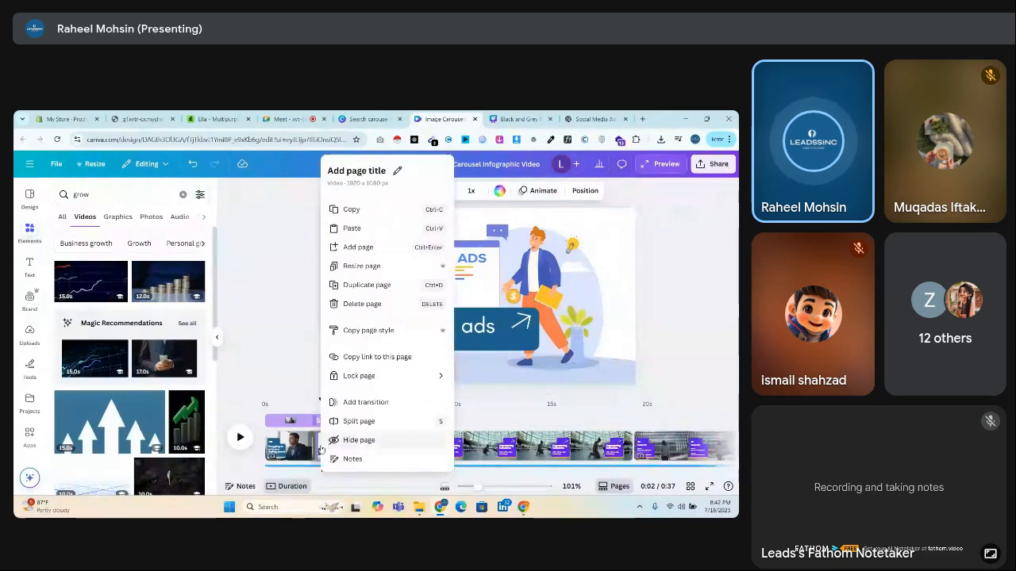
pyautogui.click(369, 284)
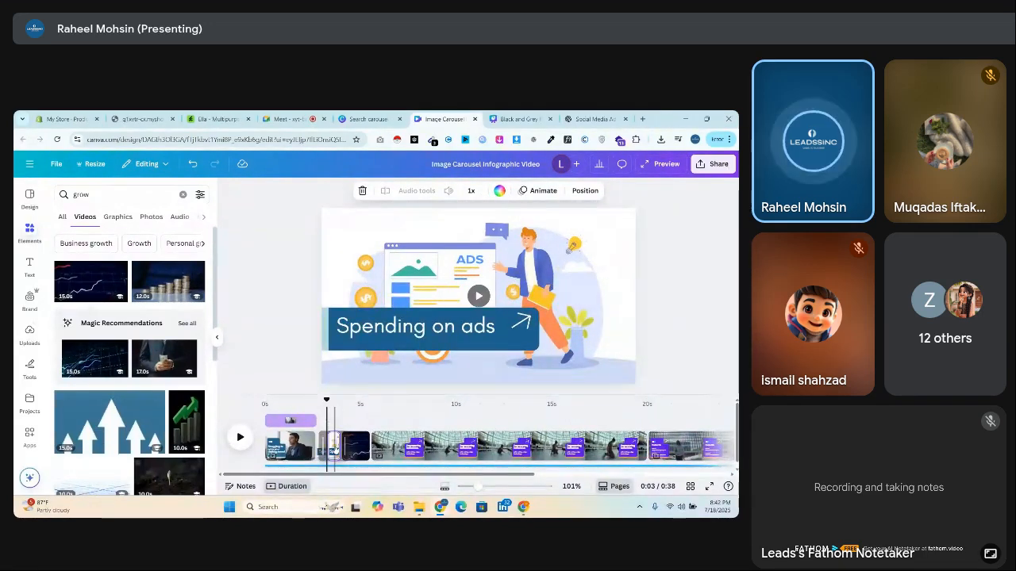
pyautogui.moveTo(333, 446); pyautogui.dragTo(361, 448)
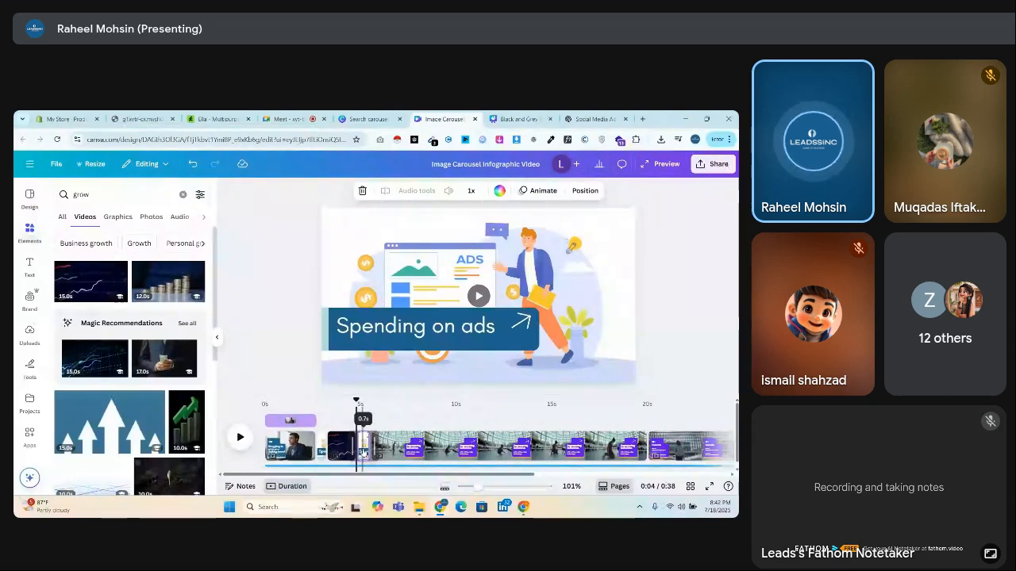
pyautogui.click(421, 278)
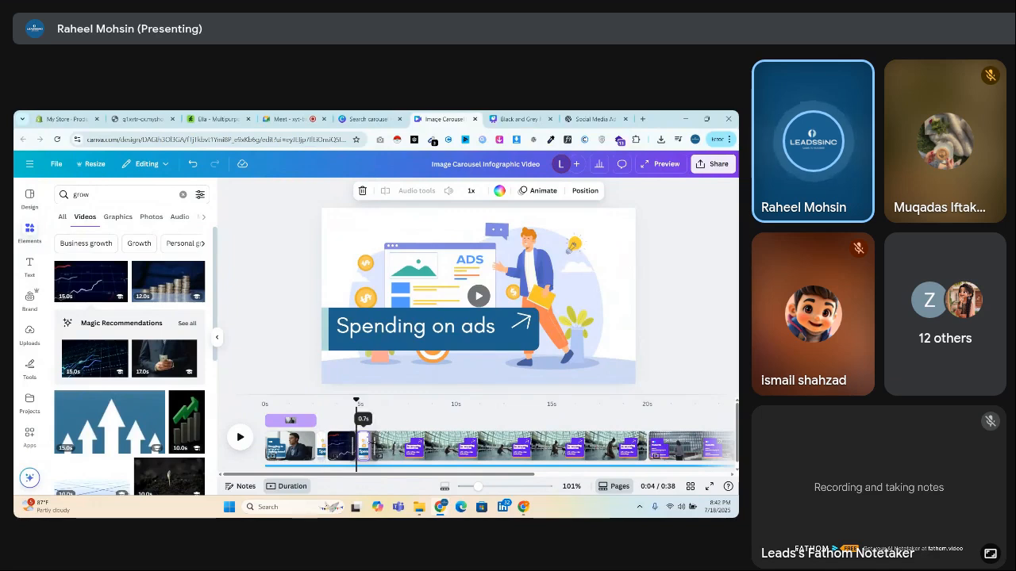
pyautogui.click(404, 265)
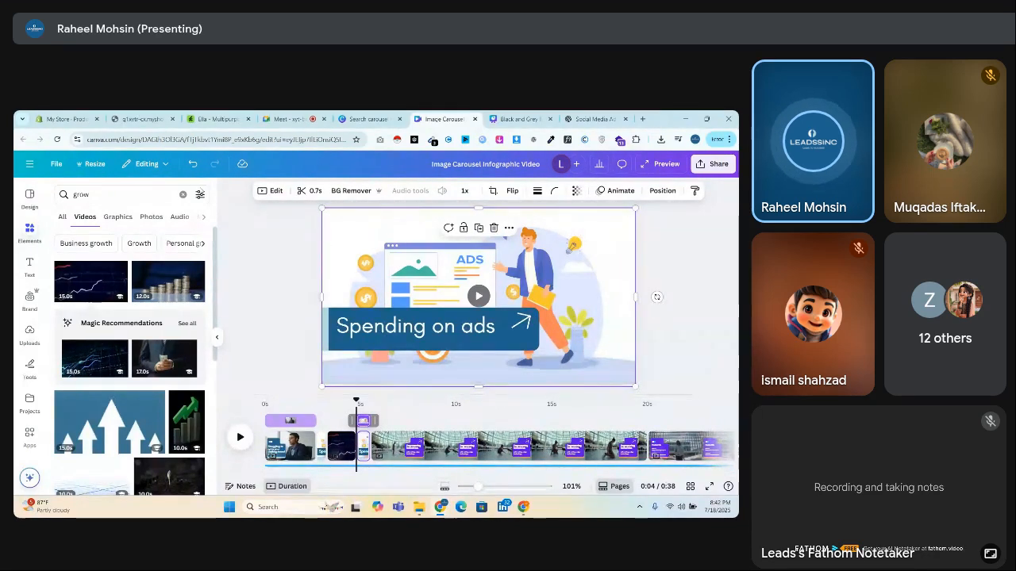
pyautogui.click(413, 336)
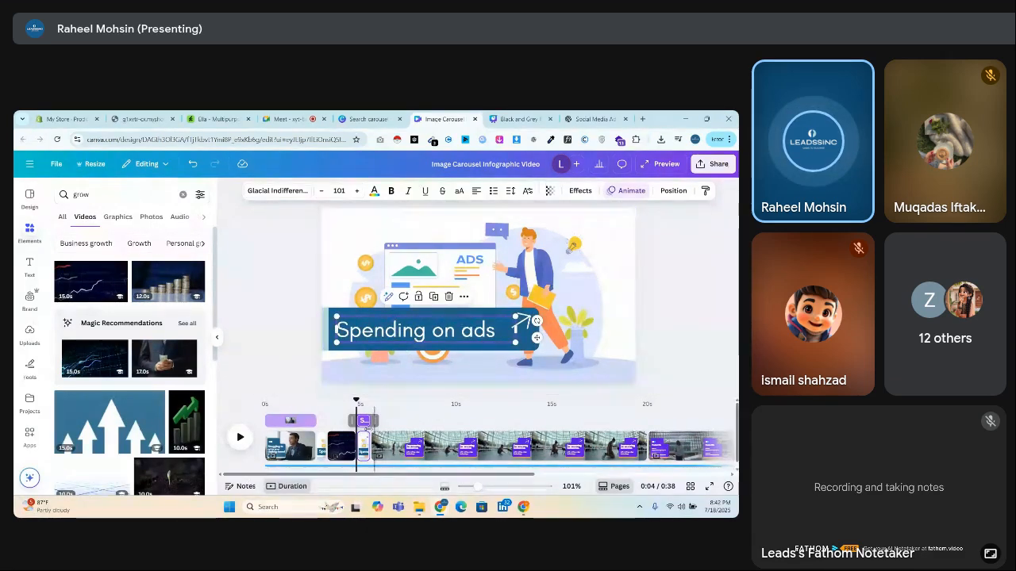
pyautogui.click(362, 457)
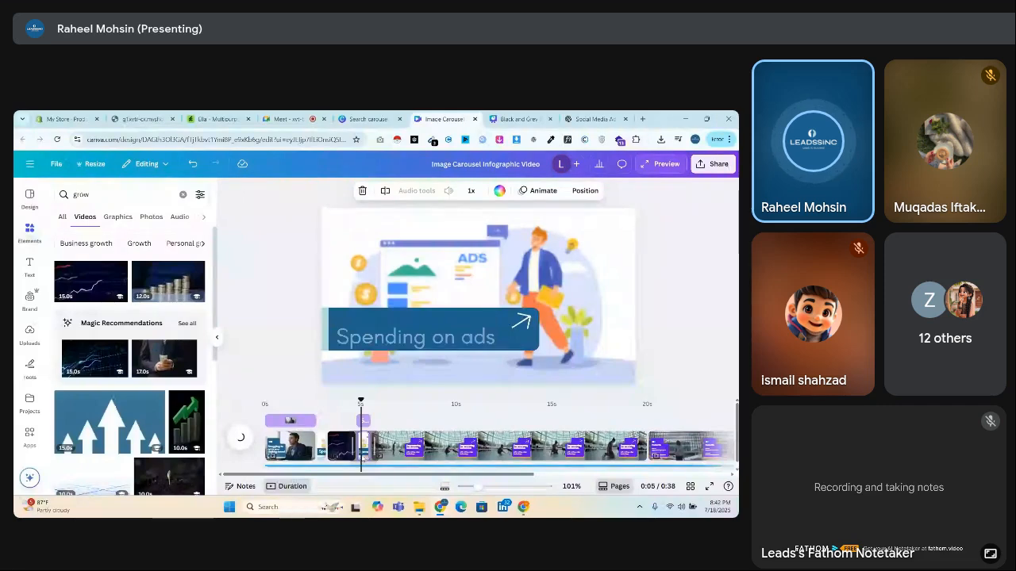
pyautogui.click(391, 296)
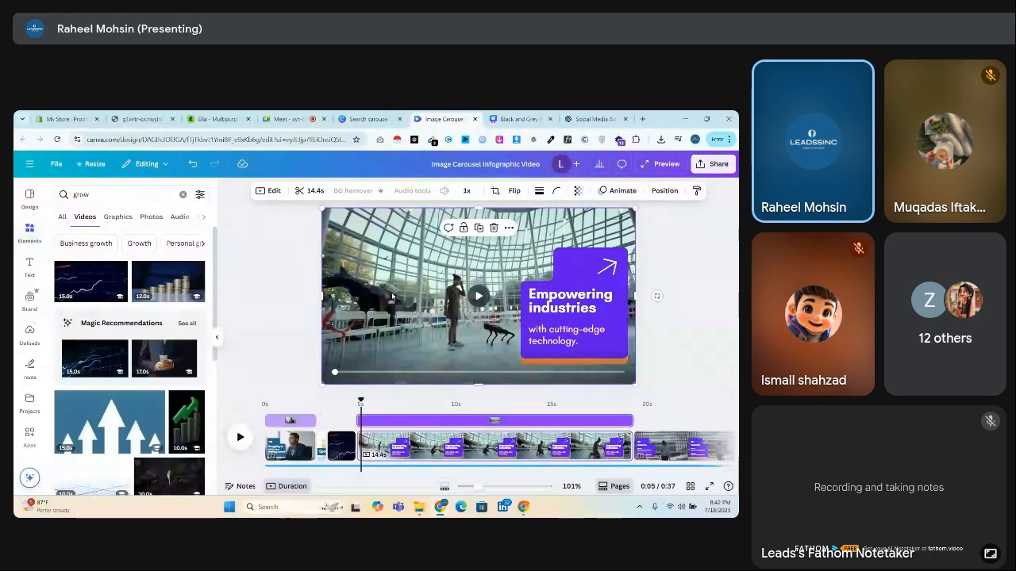
# Check the ChatGPT voiceover script and replace the "Empowering industries" heading on page 4 with "You're not alone."
pyautogui.click(592, 119)
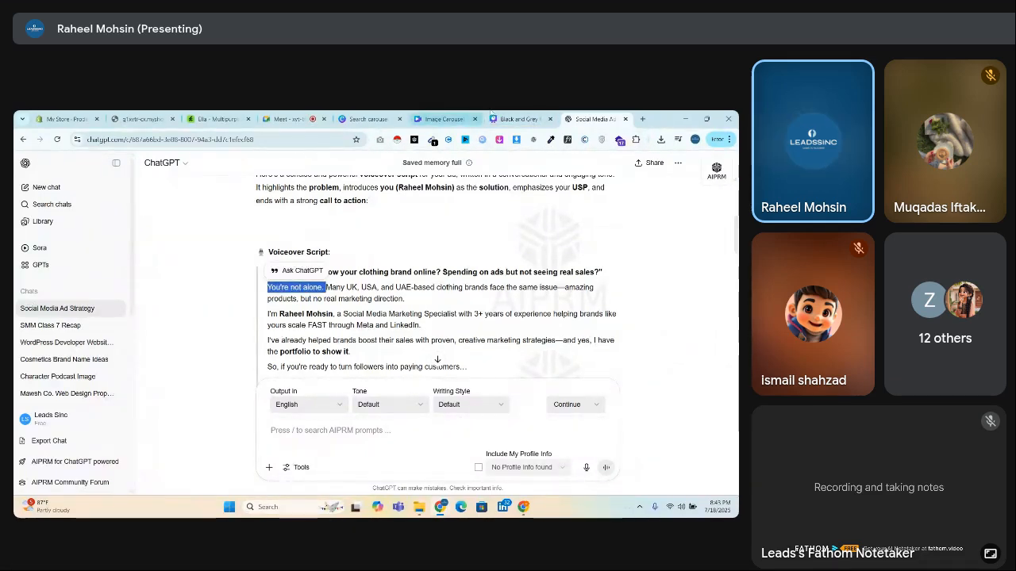
pyautogui.click(520, 119)
pyautogui.click(459, 117)
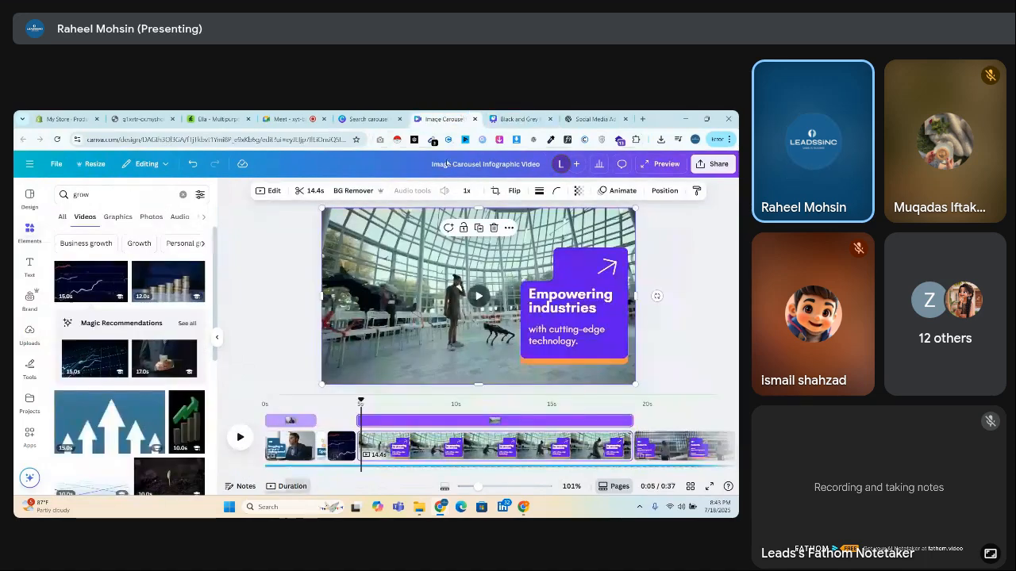
pyautogui.click(340, 464)
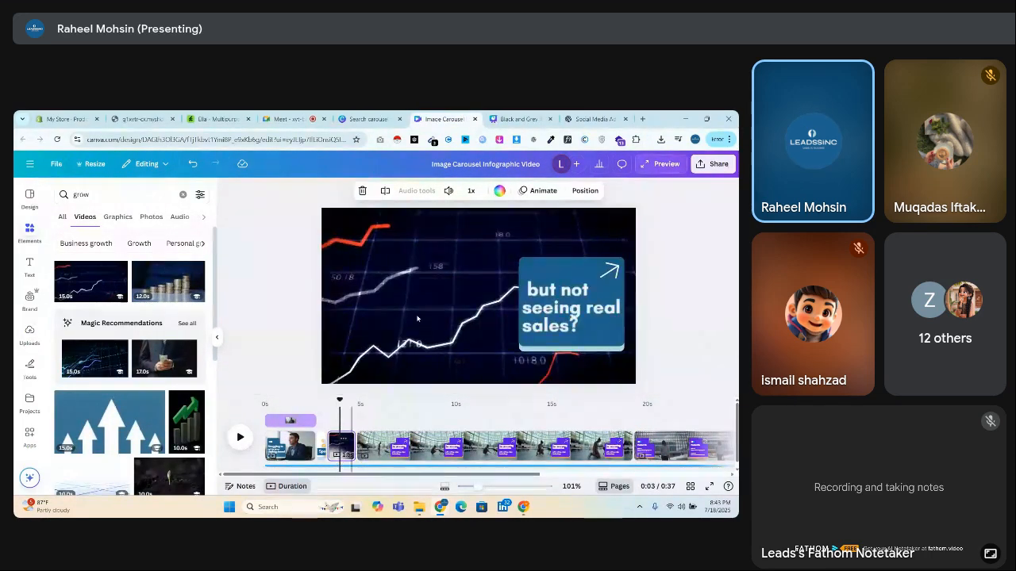
pyautogui.click(411, 447)
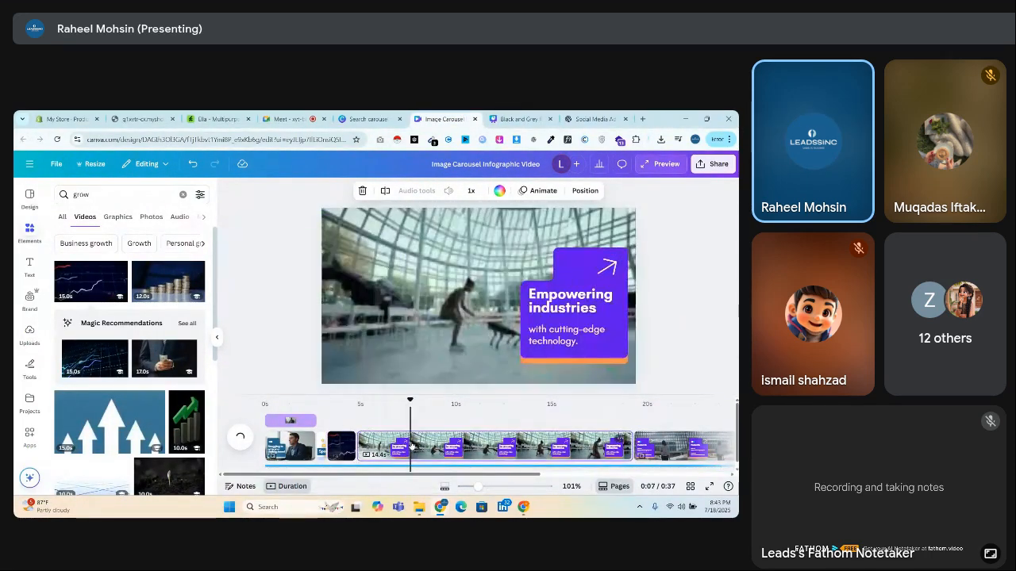
pyautogui.doubleClick(568, 307)
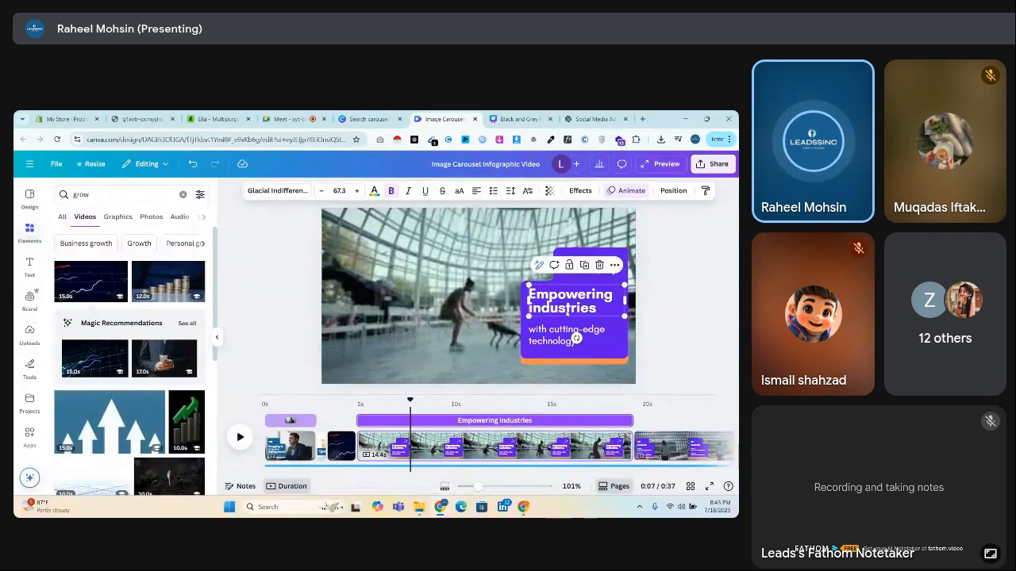
pyautogui.write("You're not alone.")
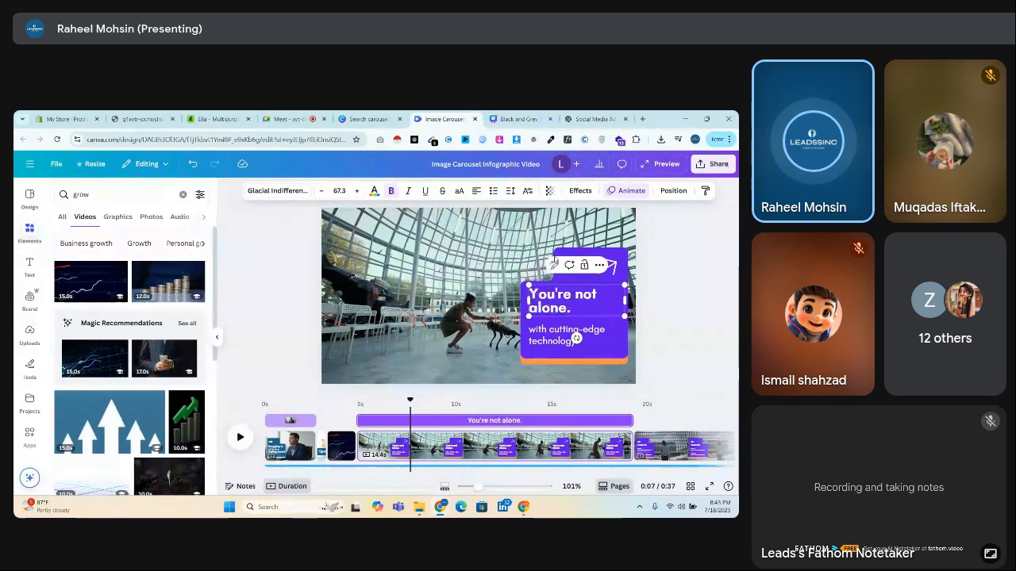
# Copy "Many UK, USA, and UAE-based clothing brands face the same issue" from the ChatGPT script over page 4's body text
pyautogui.click(594, 119)
pyautogui.click(367, 296)
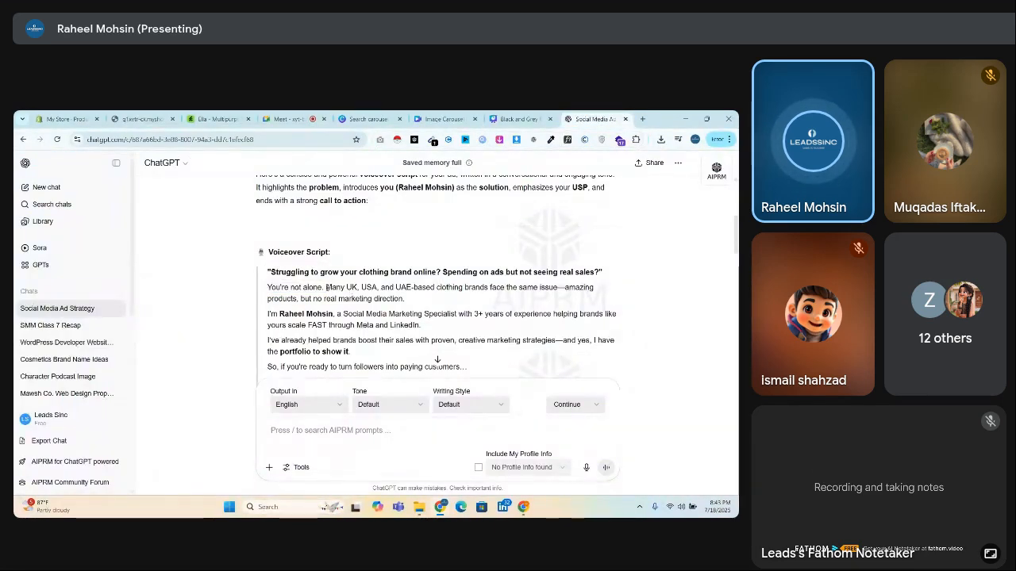
pyautogui.moveTo(326, 287); pyautogui.dragTo(512, 293)
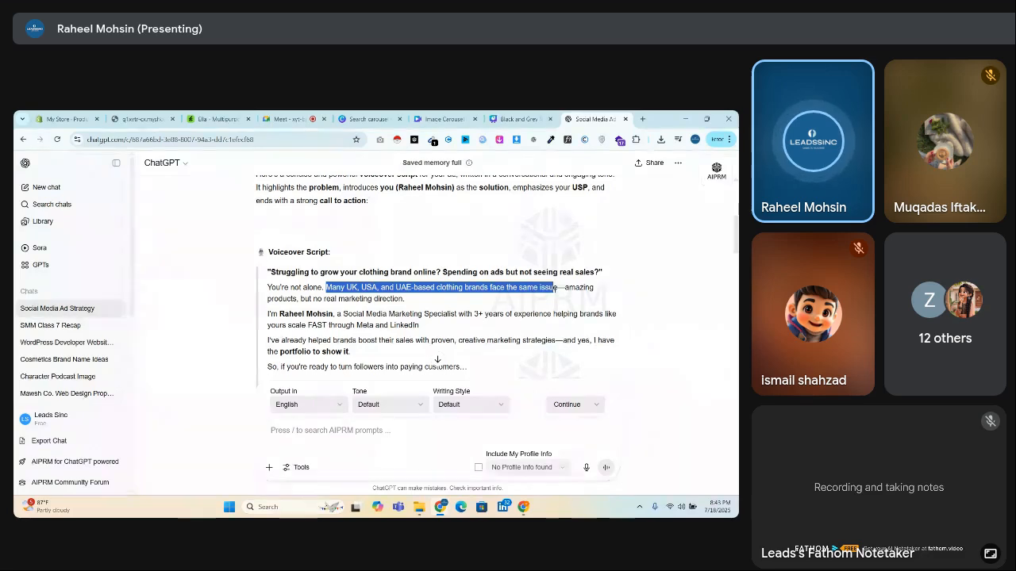
pyautogui.click(443, 119)
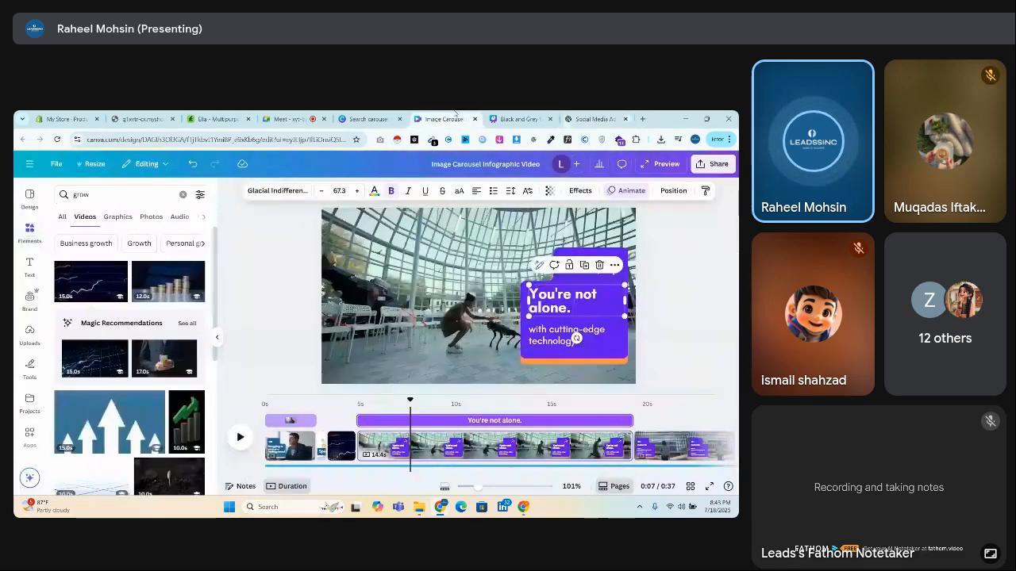
pyautogui.doubleClick(566, 347)
pyautogui.write('Many UK, USA, and UAE-based clothing brands face the same issue')
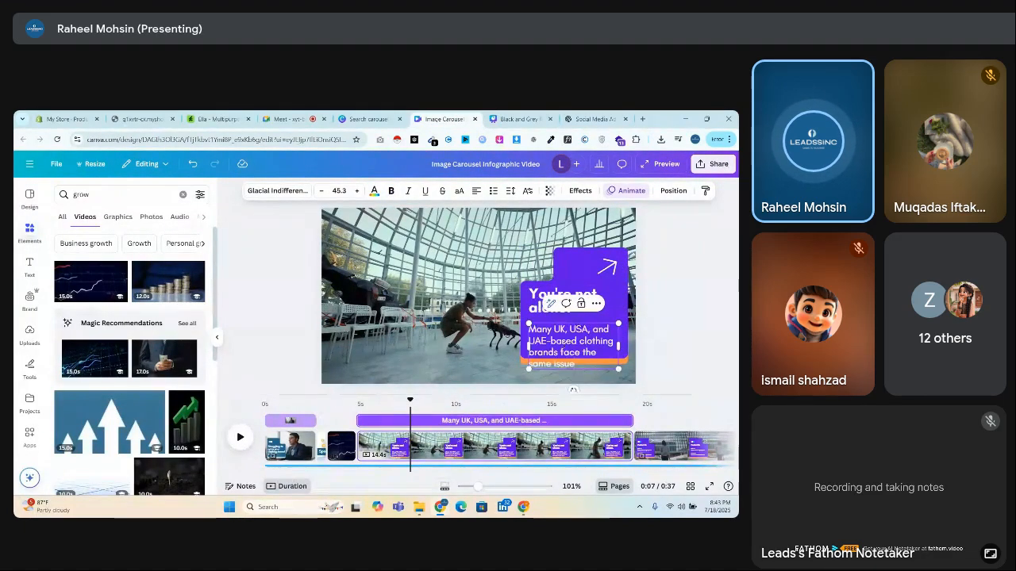
# Move the new body text up and resize it to fit inside the card beneath the "You're not alone." heading
pyautogui.click(658, 342)
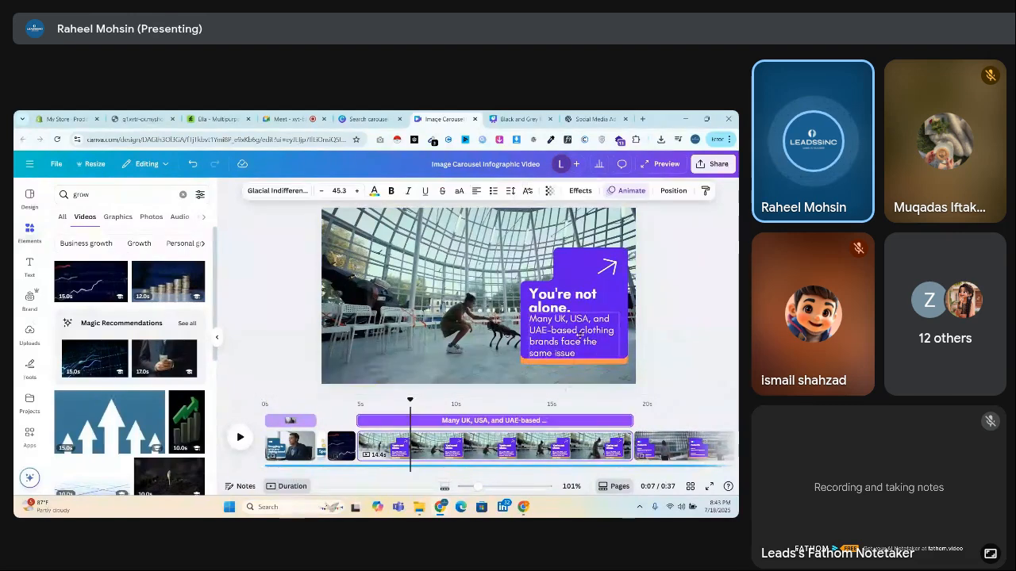
pyautogui.click(579, 332)
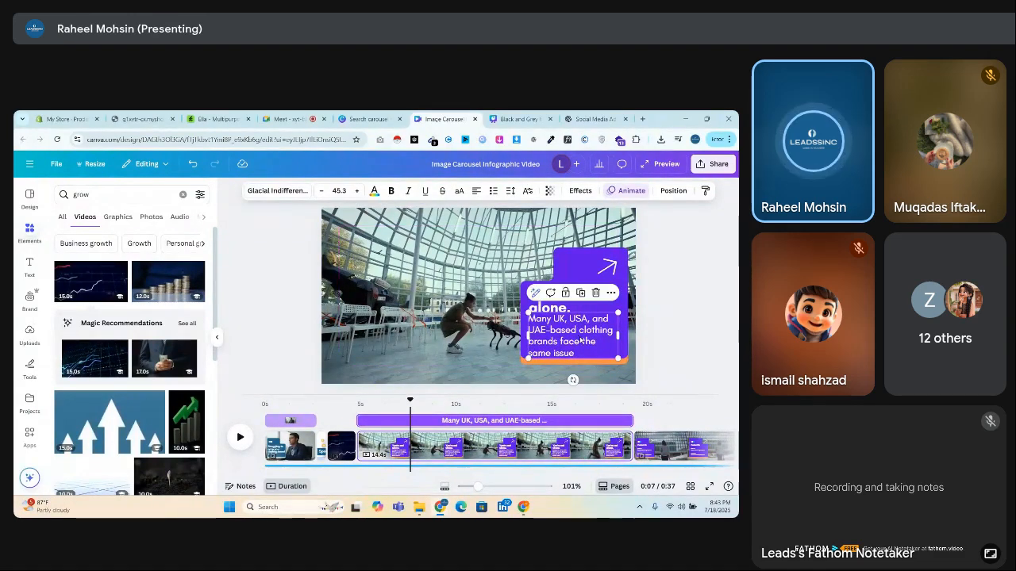
pyautogui.moveTo(618, 336); pyautogui.dragTo(576, 333)
# Recolor page 4's purple card to the brand kit's dark blue and its orange backing shape to the light teal
pyautogui.click(578, 263)
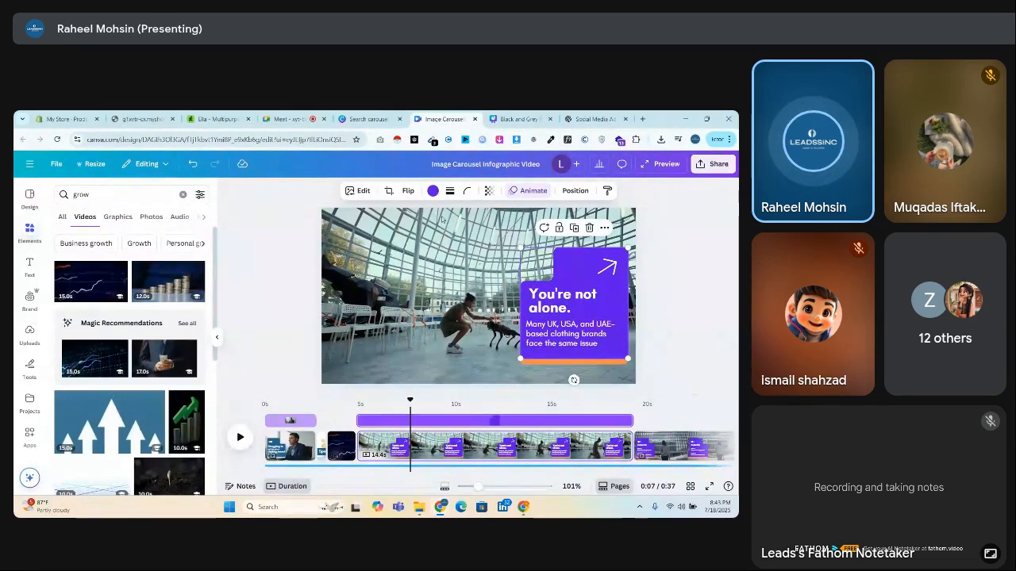
pyautogui.click(433, 190)
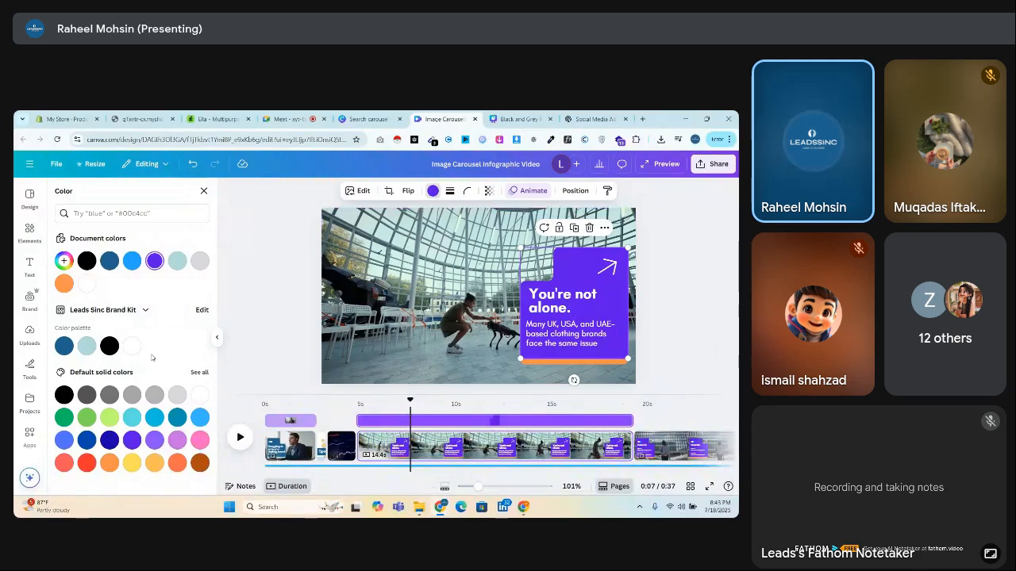
pyautogui.click(65, 345)
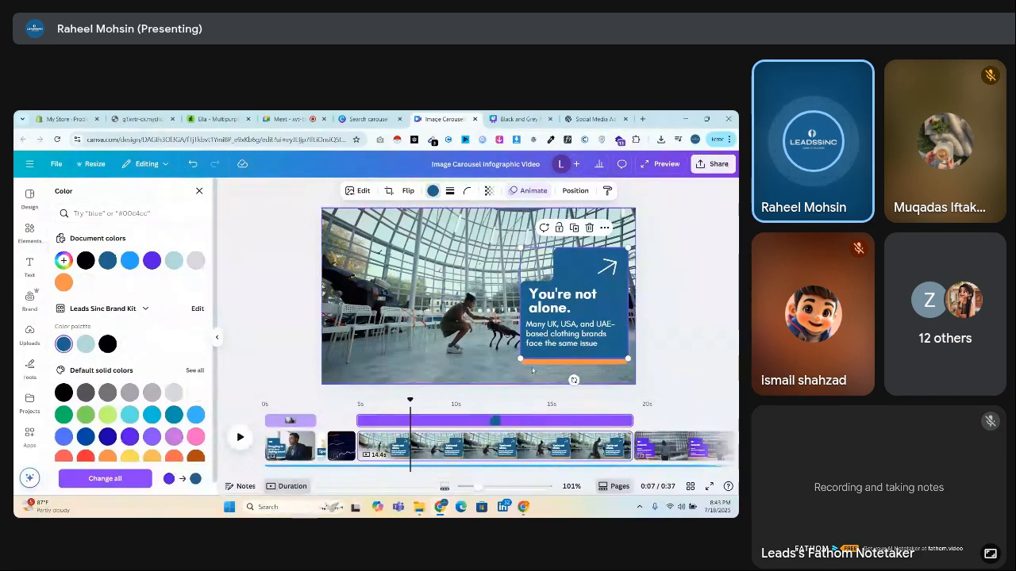
pyautogui.click(64, 282)
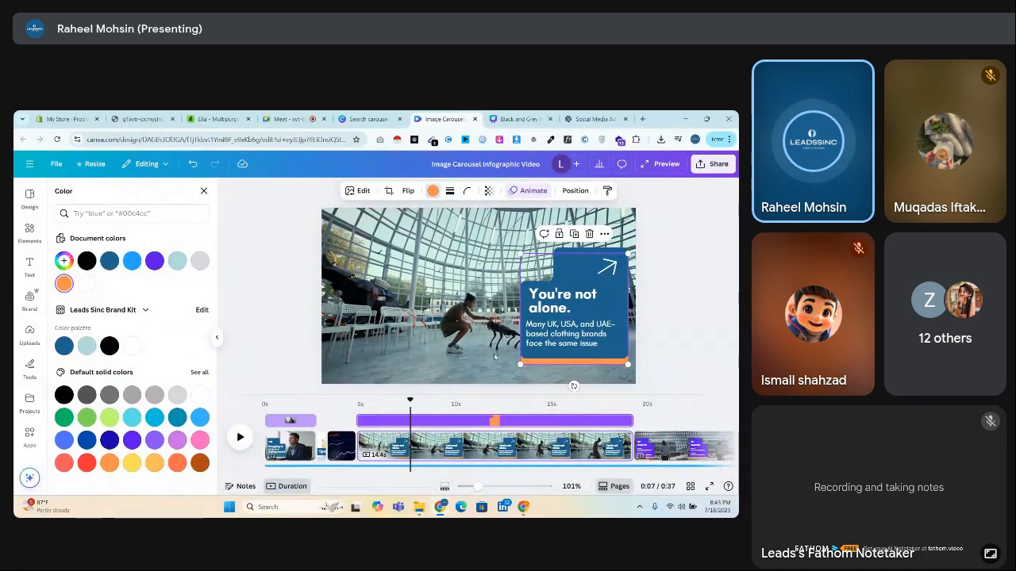
pyautogui.click(86, 345)
pyautogui.click(265, 331)
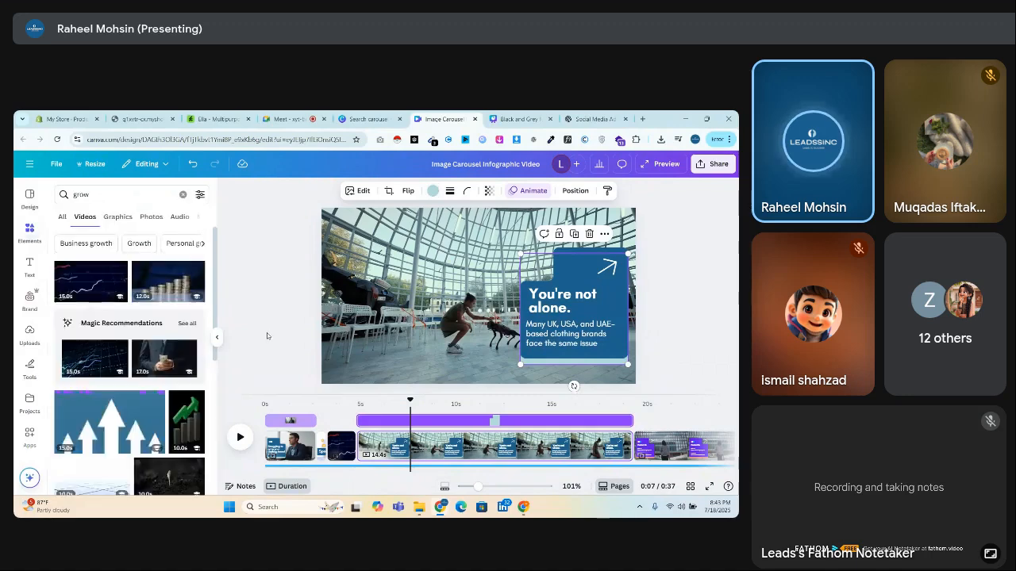
# Delete page 4's background video and search the stock videos for "business owners"
pyautogui.click(434, 296)
pyautogui.press('Delete')
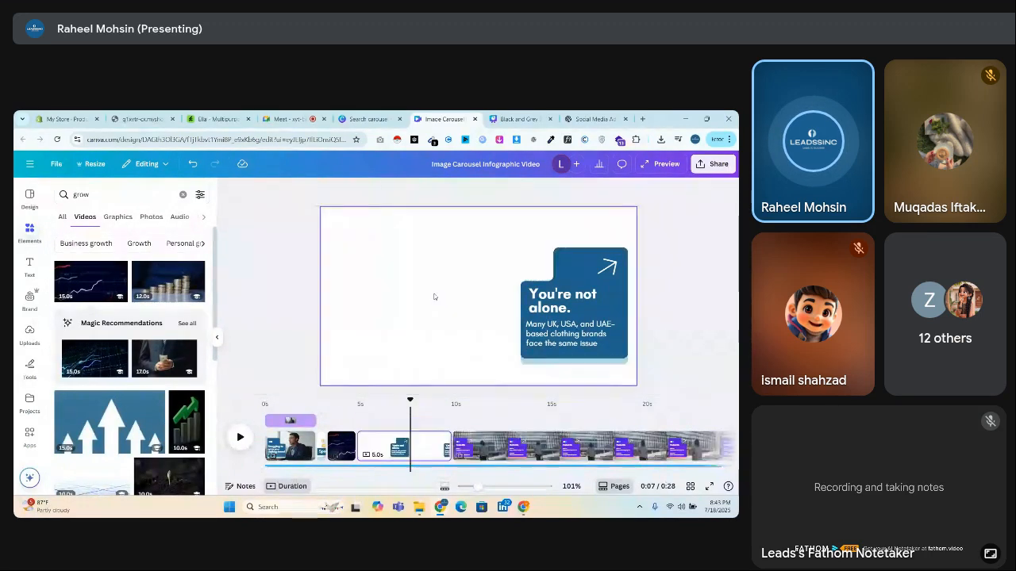
pyautogui.click(107, 195)
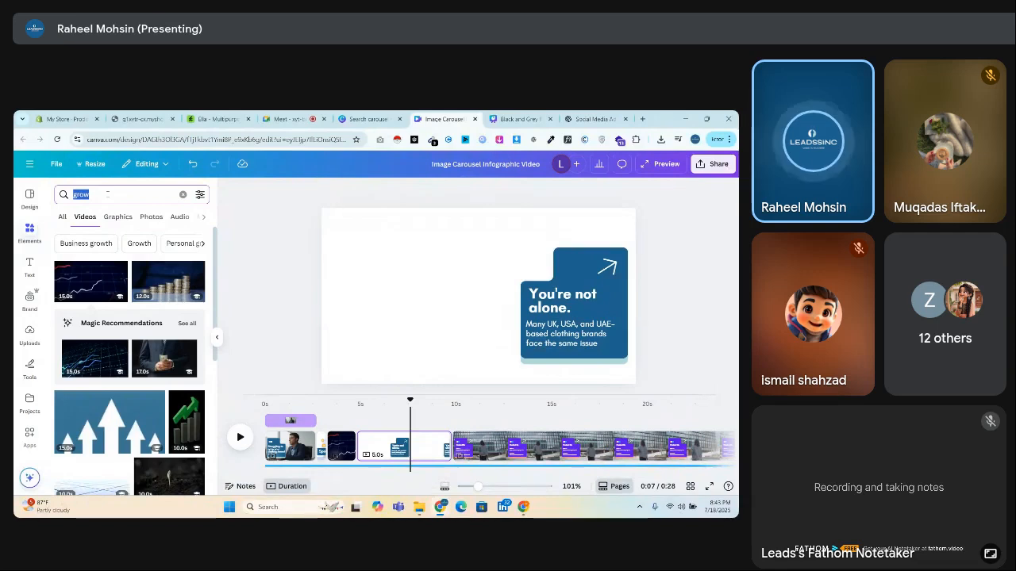
pyautogui.write('business')
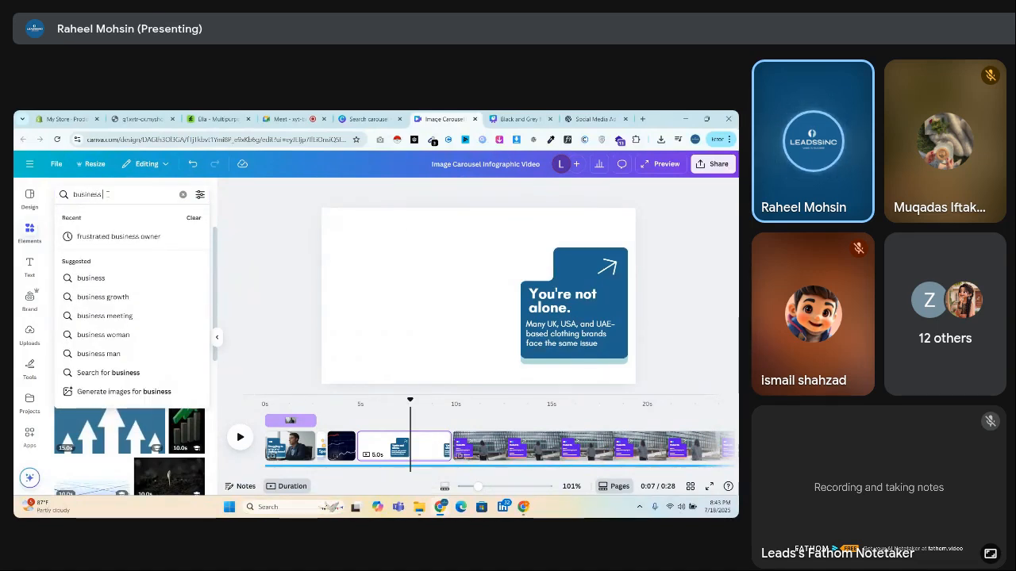
pyautogui.write(' owner')
pyautogui.press('Return')
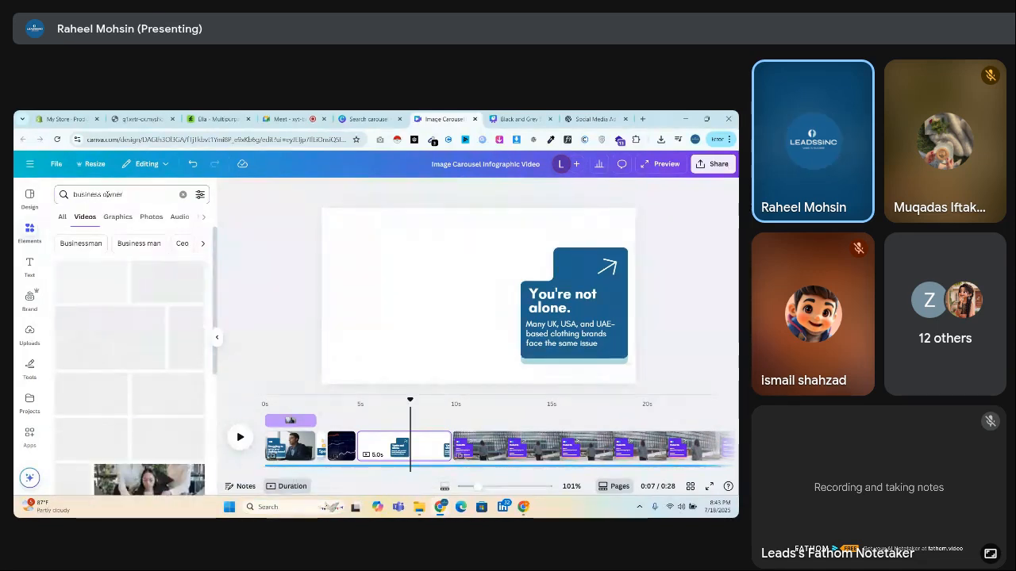
pyautogui.write('s')
pyautogui.press('Return')
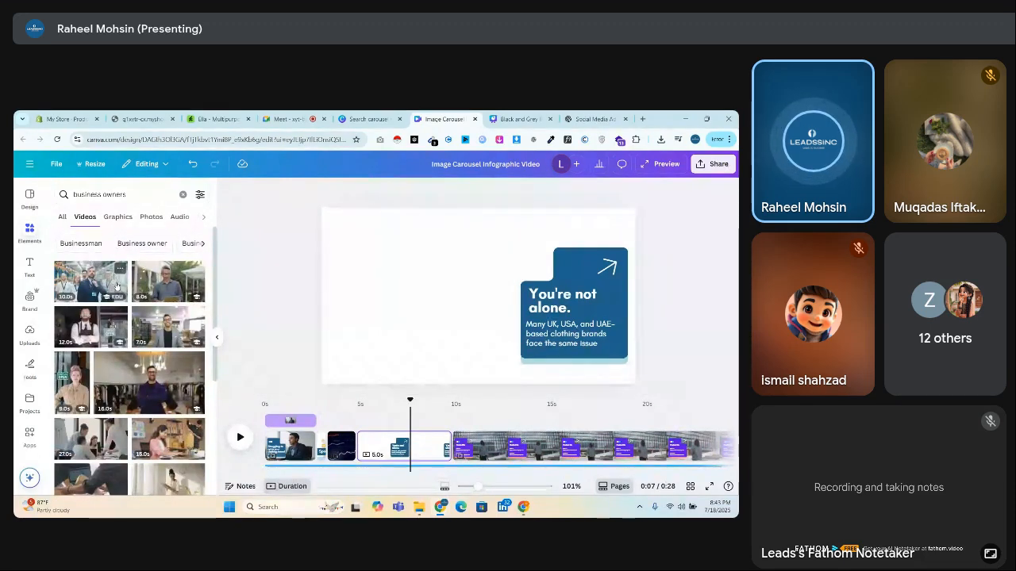
pyautogui.scroll(-3, 119, 337)
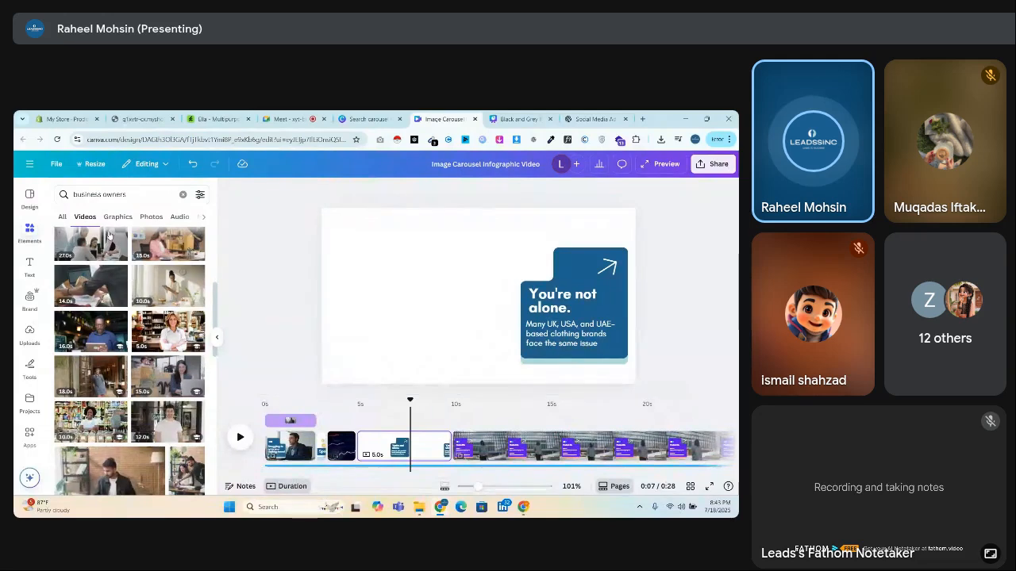
# Search the stock videos for "entrepreneur" and add the boardroom meeting clip to page 4, shifted toward the upper-left corner
pyautogui.tripleClick(123, 193)
pyautogui.write('entrepren')
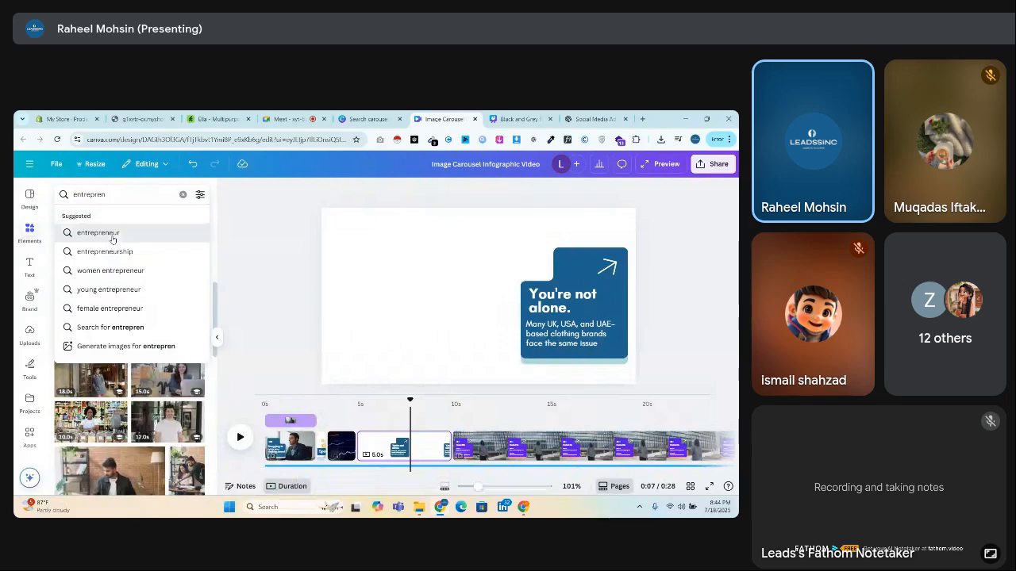
pyautogui.click(112, 234)
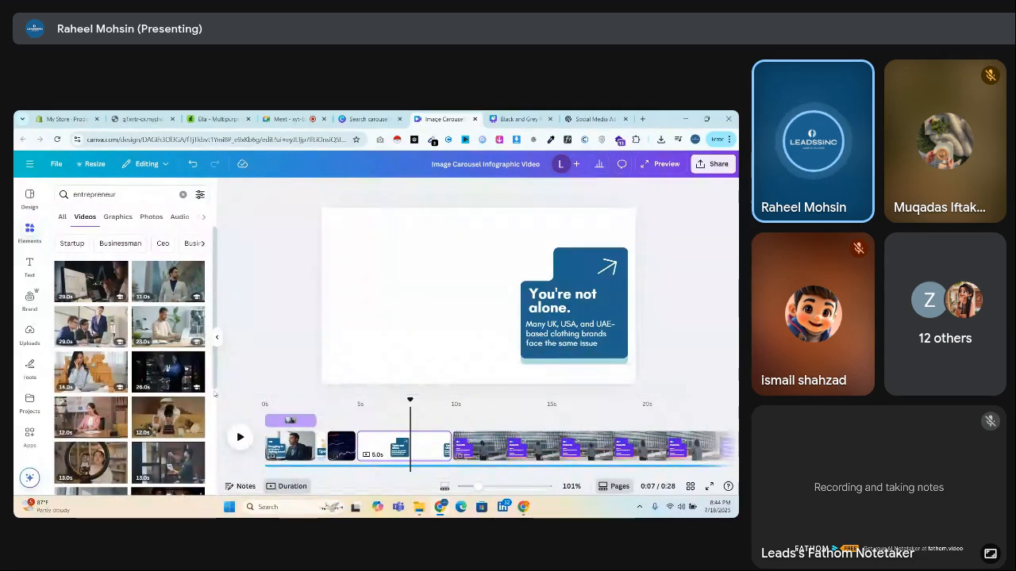
pyautogui.scroll(-3, 215, 397)
pyautogui.scroll(-3, 215, 398)
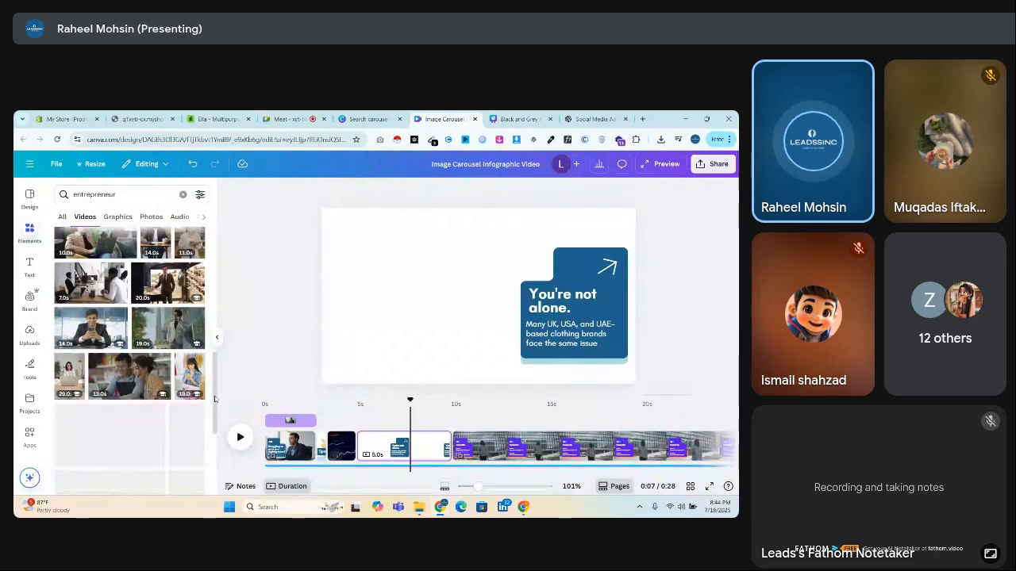
pyautogui.scroll(-3, 216, 412)
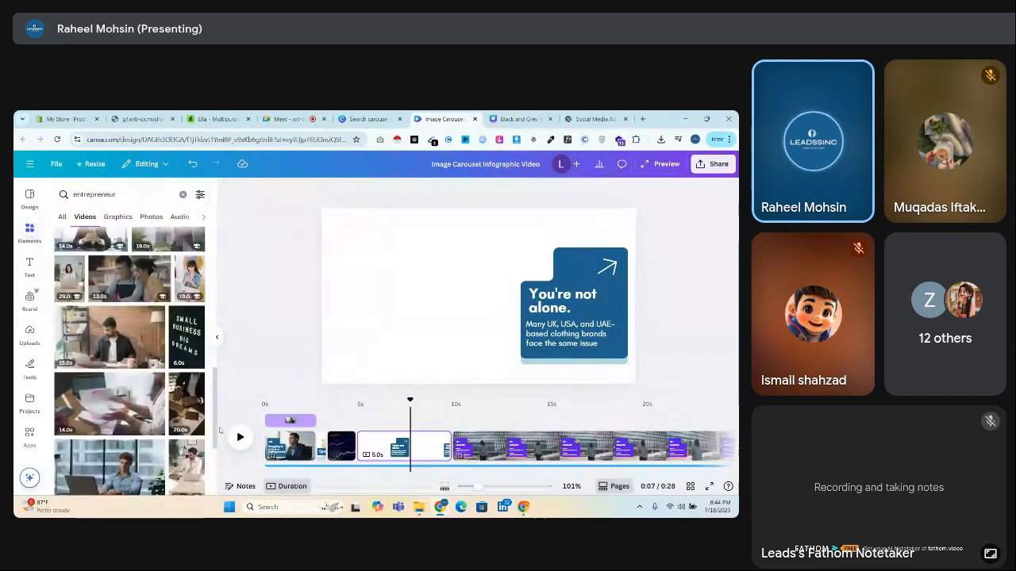
pyautogui.scroll(-3, 221, 442)
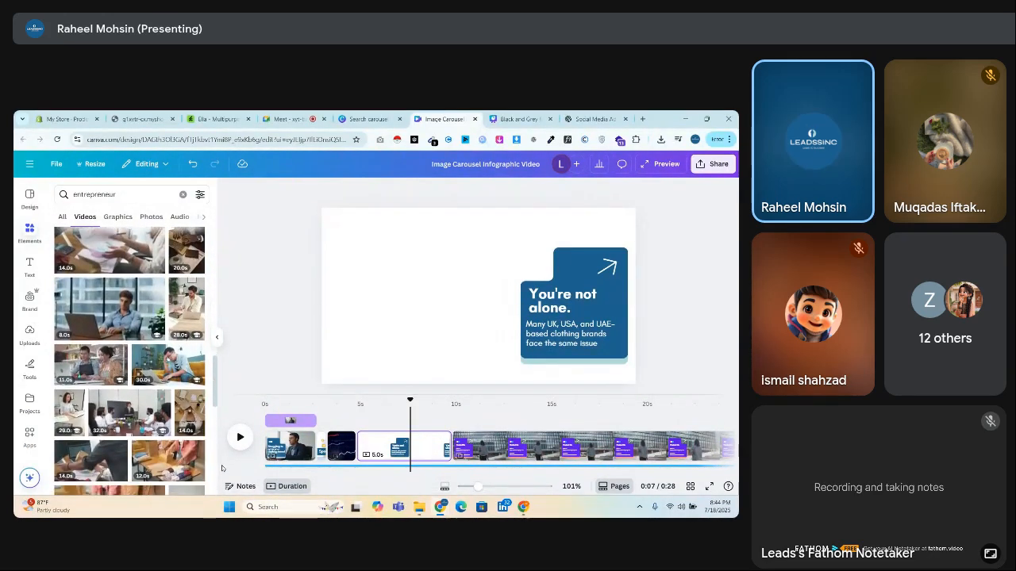
pyautogui.click(131, 416)
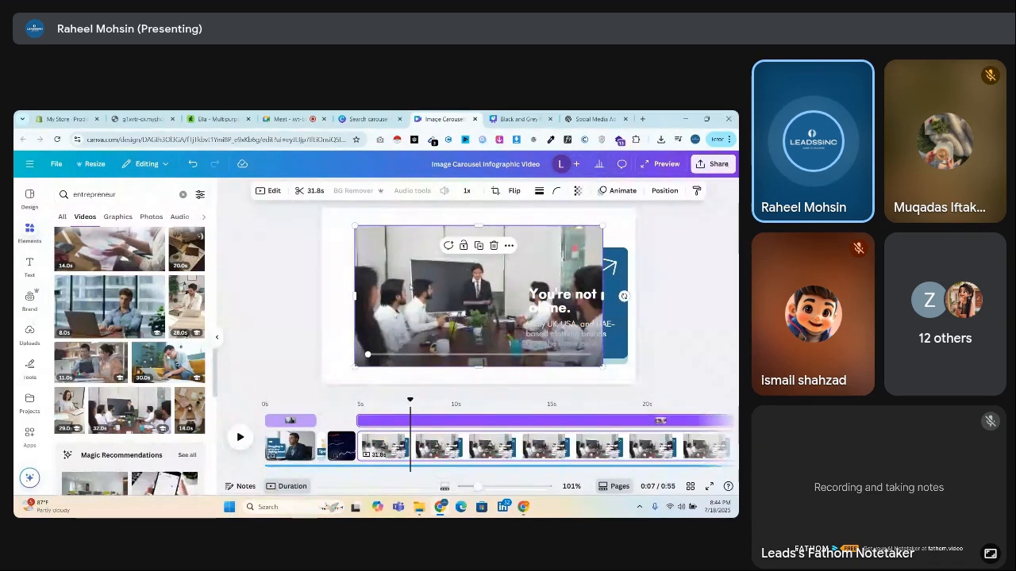
pyautogui.moveTo(384, 276); pyautogui.dragTo(362, 270)
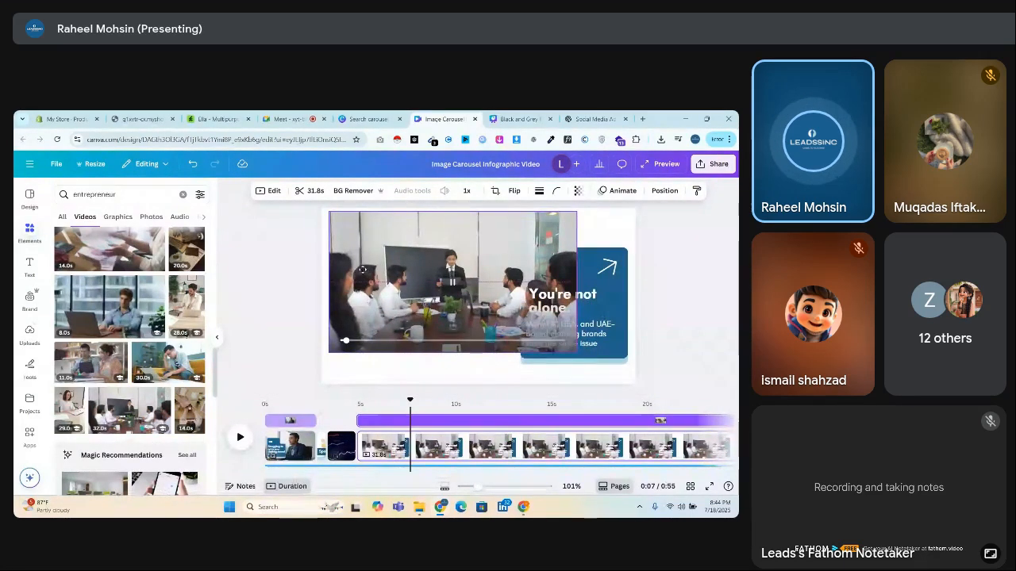
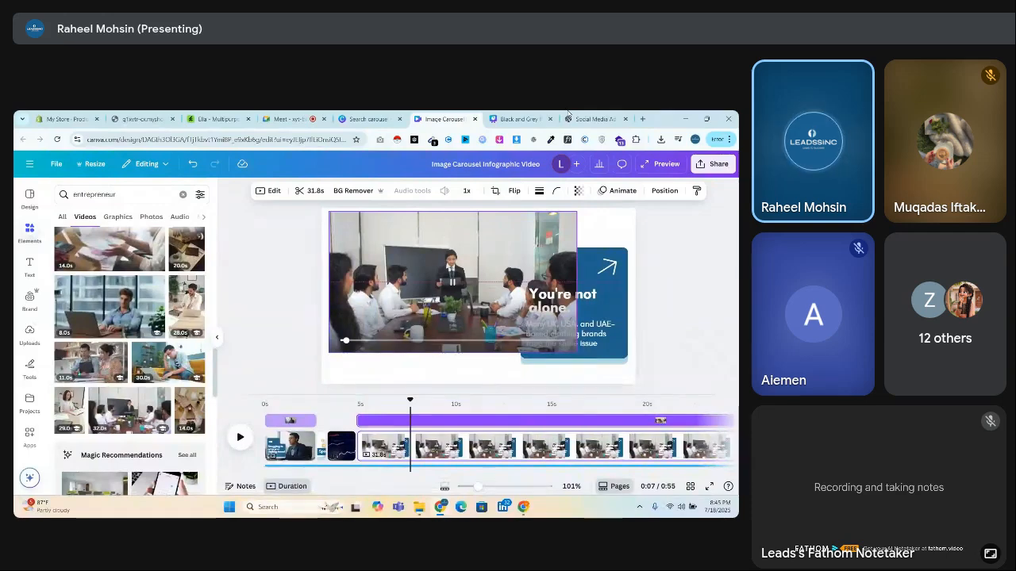
pyautogui.click(418, 507)
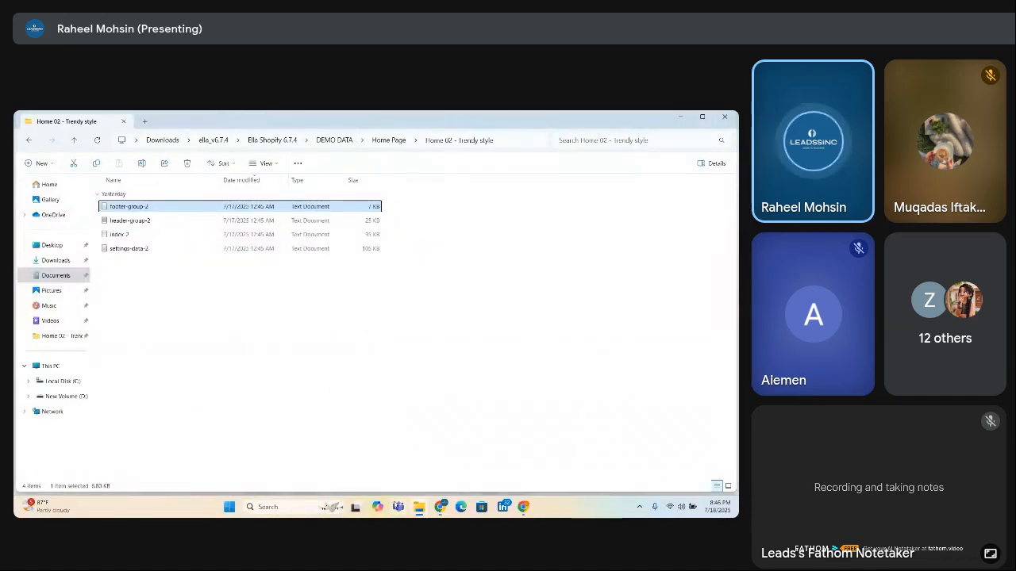
pyautogui.click(440, 507)
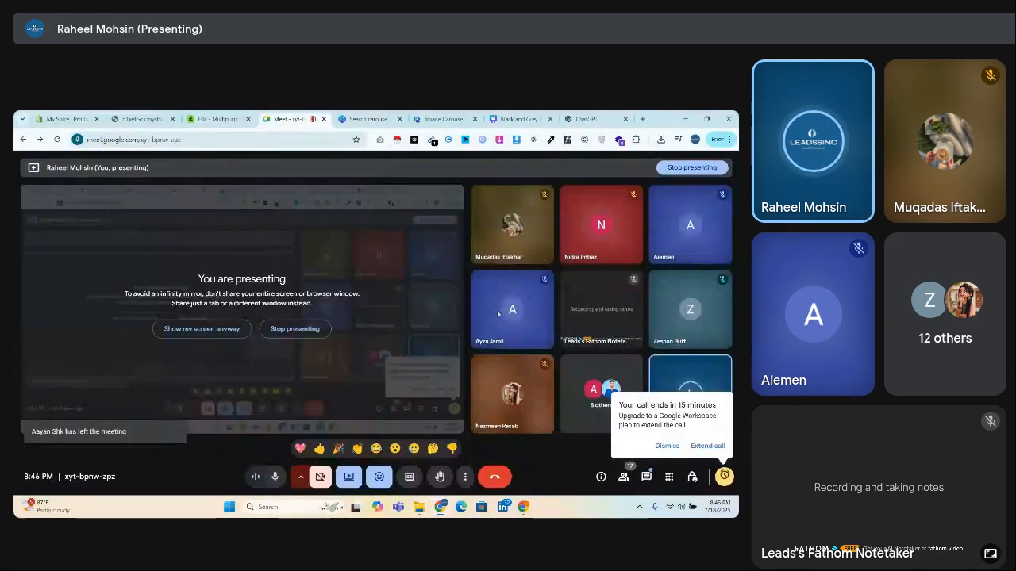
pyautogui.click(519, 119)
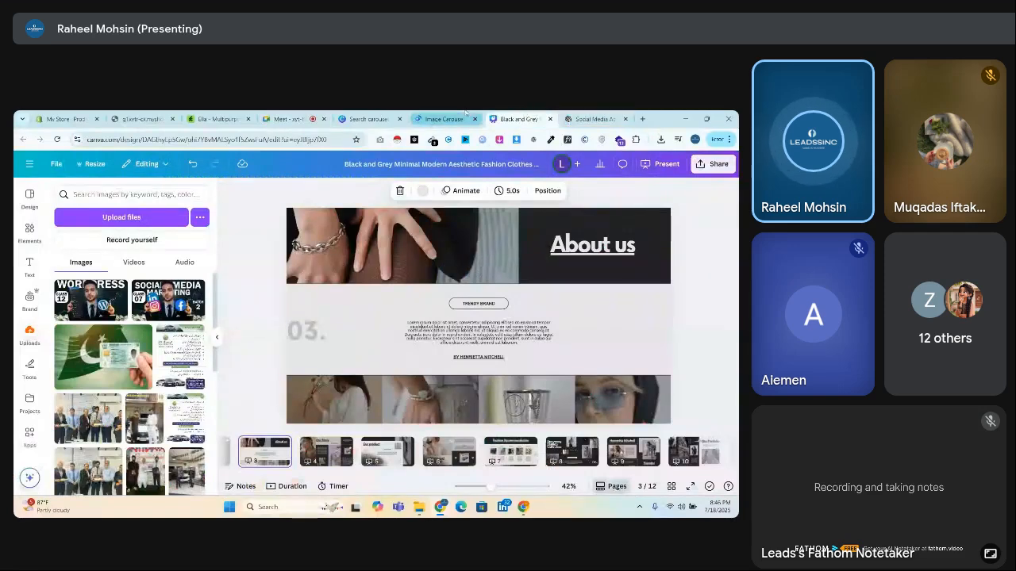
pyautogui.click(445, 119)
pyautogui.click(591, 118)
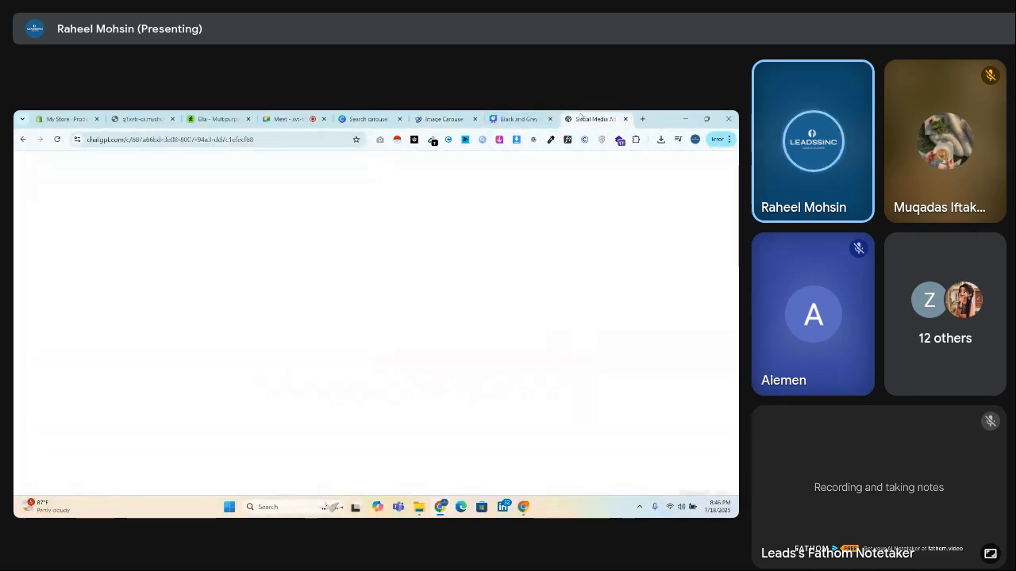
pyautogui.click(523, 115)
pyautogui.click(445, 119)
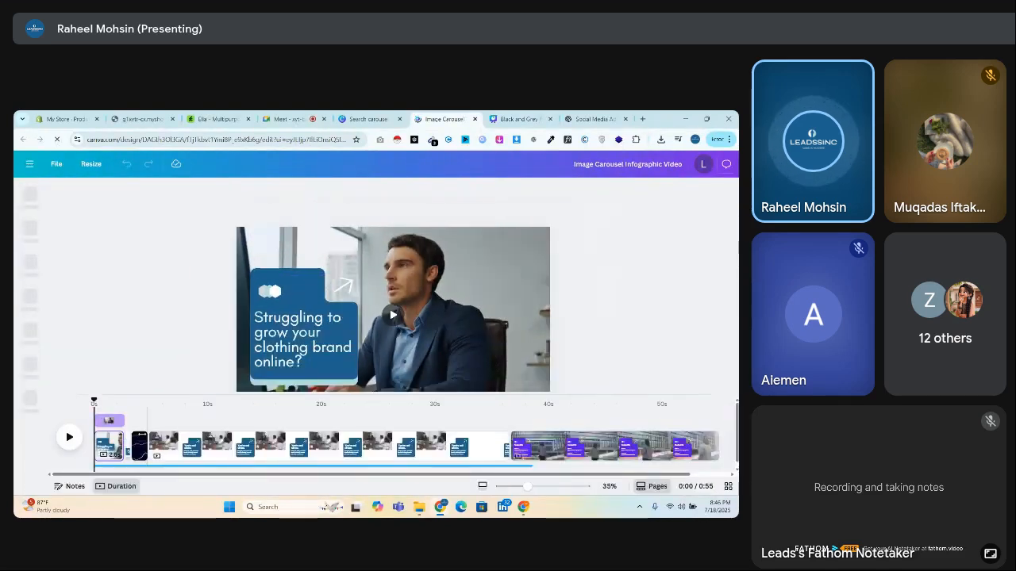
# Enlarge and reposition the boardroom meeting video so it fills the whole of page 4
pyautogui.moveTo(91, 400); pyautogui.dragTo(176, 401)
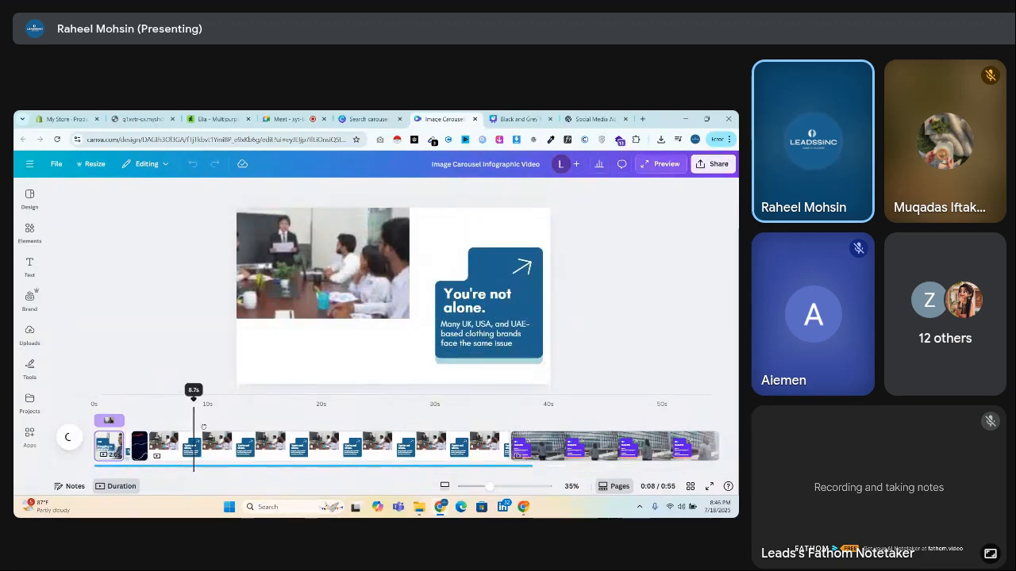
pyautogui.click(181, 424)
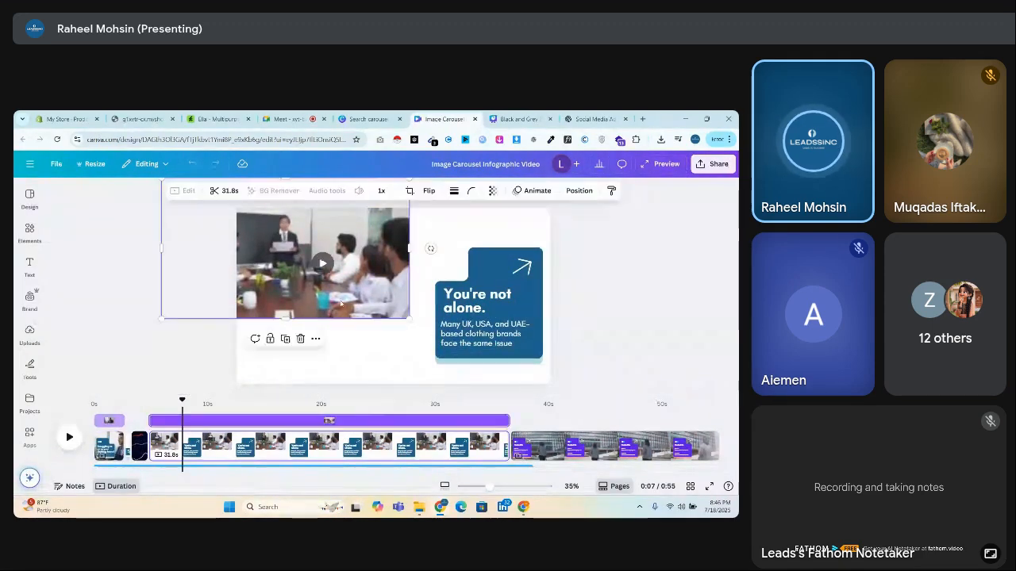
pyautogui.moveTo(407, 319); pyautogui.dragTo(493, 371)
pyautogui.moveTo(343, 290); pyautogui.dragTo(394, 310)
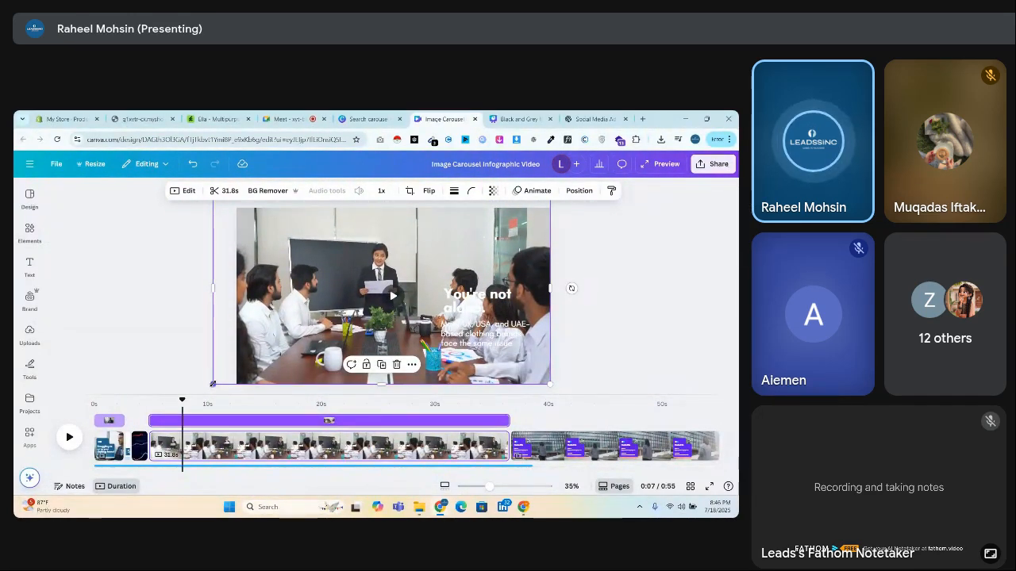
pyautogui.moveTo(178, 358); pyautogui.dragTo(218, 322)
pyautogui.moveTo(276, 306); pyautogui.dragTo(284, 315)
# Search the Canva apps for "enhance image" and open the Image Enhancement app
pyautogui.click(30, 438)
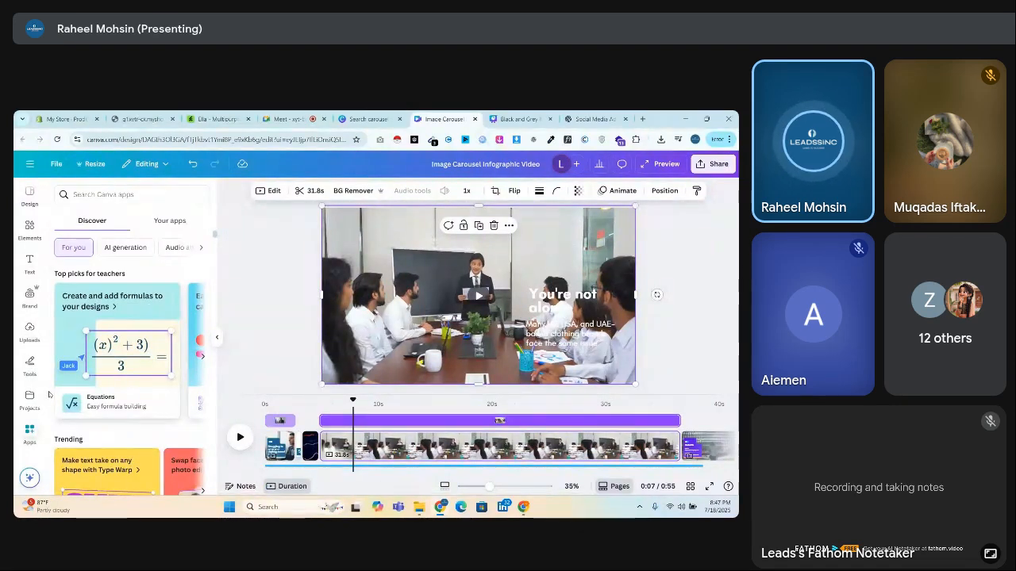
pyautogui.click(117, 201)
pyautogui.write('enhane')
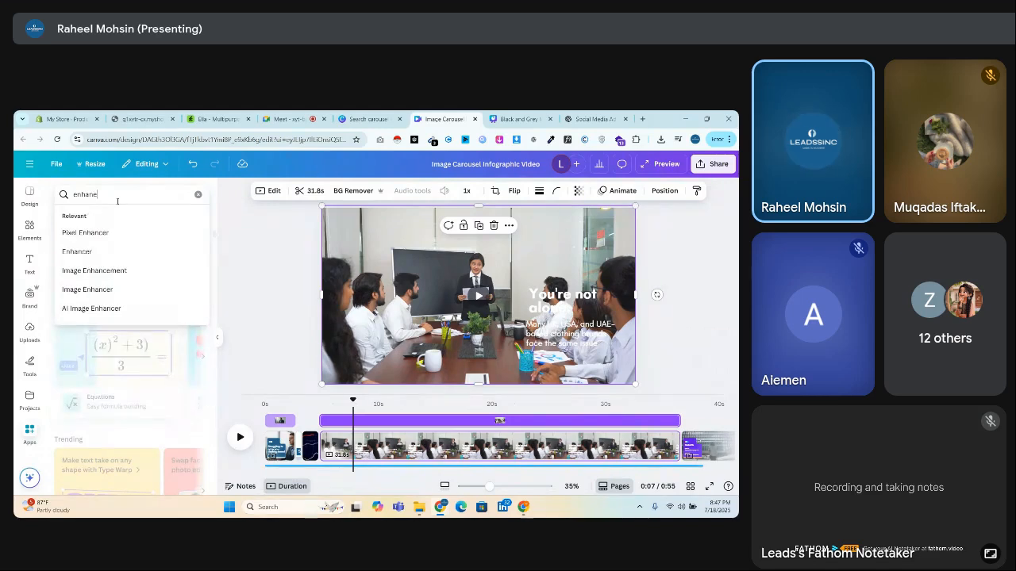
pyautogui.press('BackSpace')
pyautogui.write('ce image')
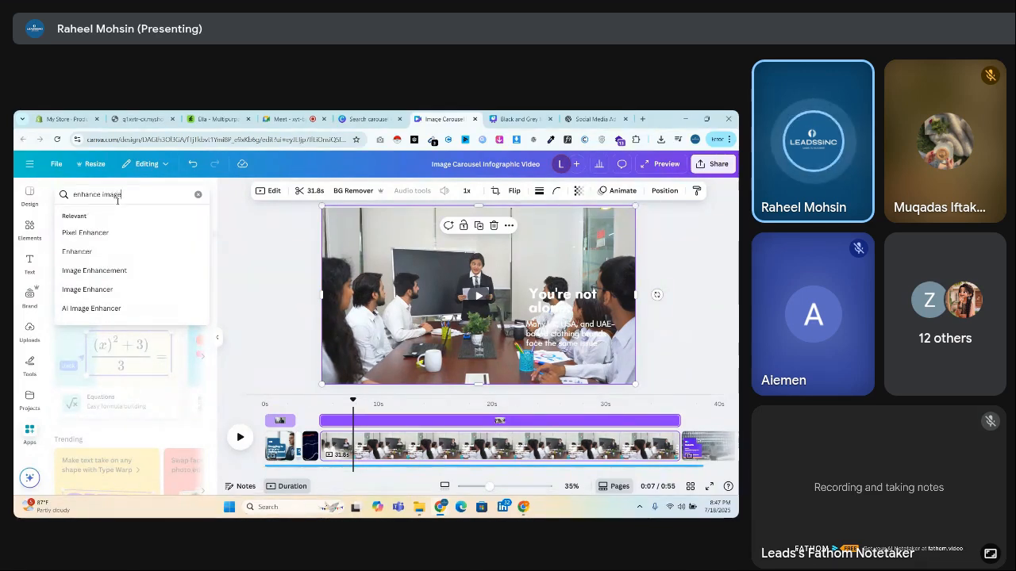
pyautogui.press('Return')
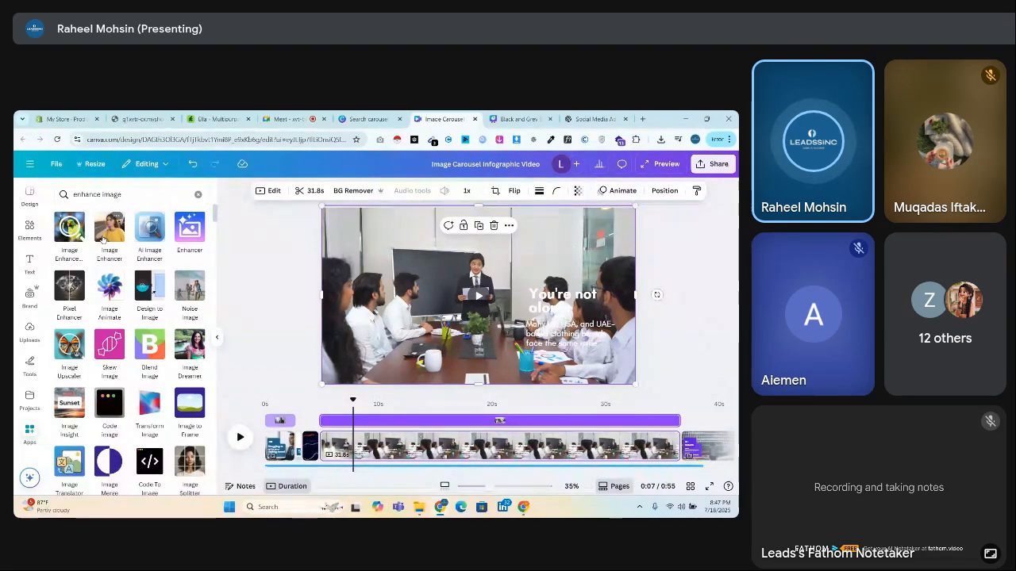
pyautogui.click(69, 232)
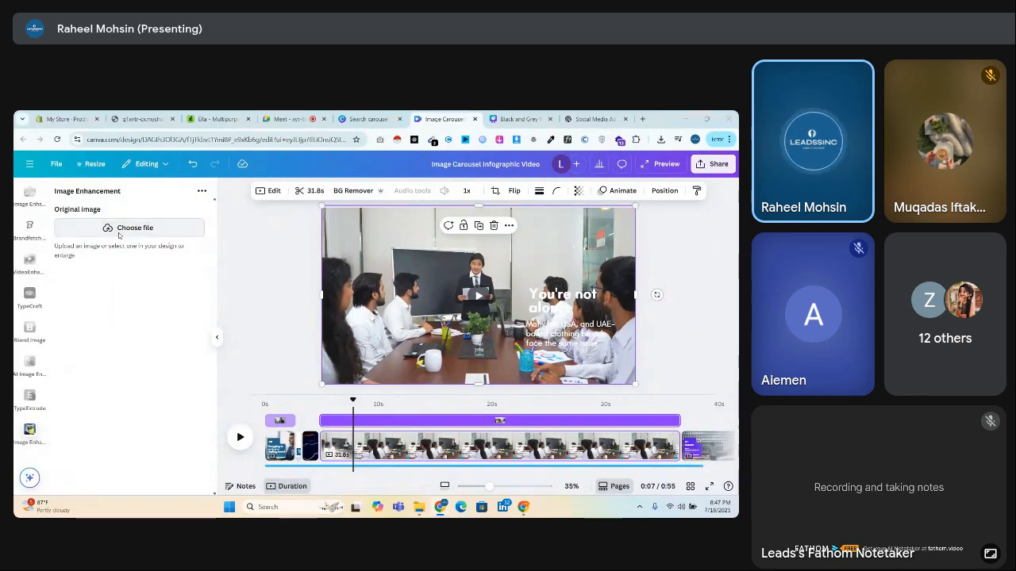
# Load the photo of the seated woman in the pink dress from the Downloads folder as the original image to enhance
pyautogui.click(119, 230)
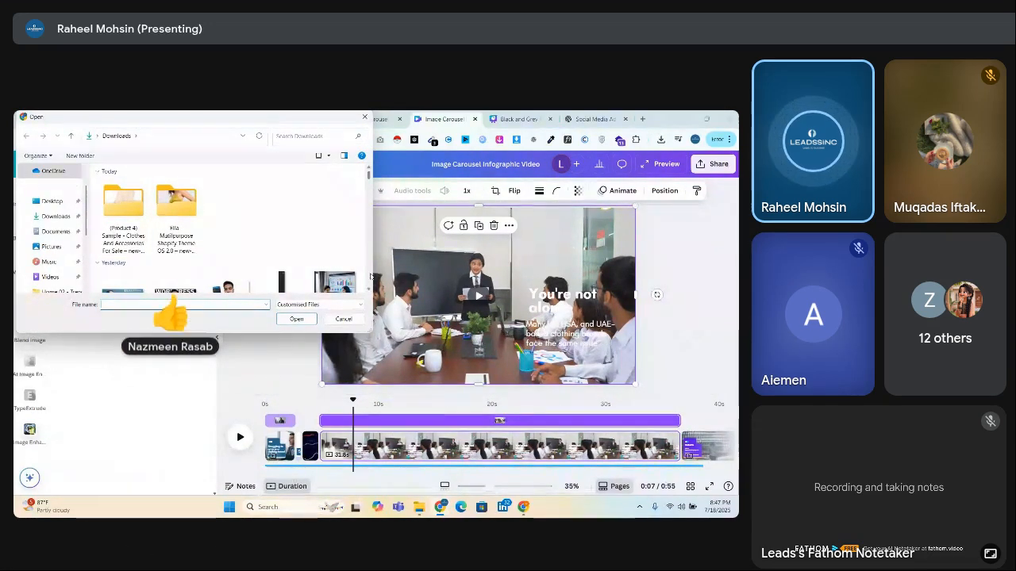
pyautogui.scroll(-3, 370, 276)
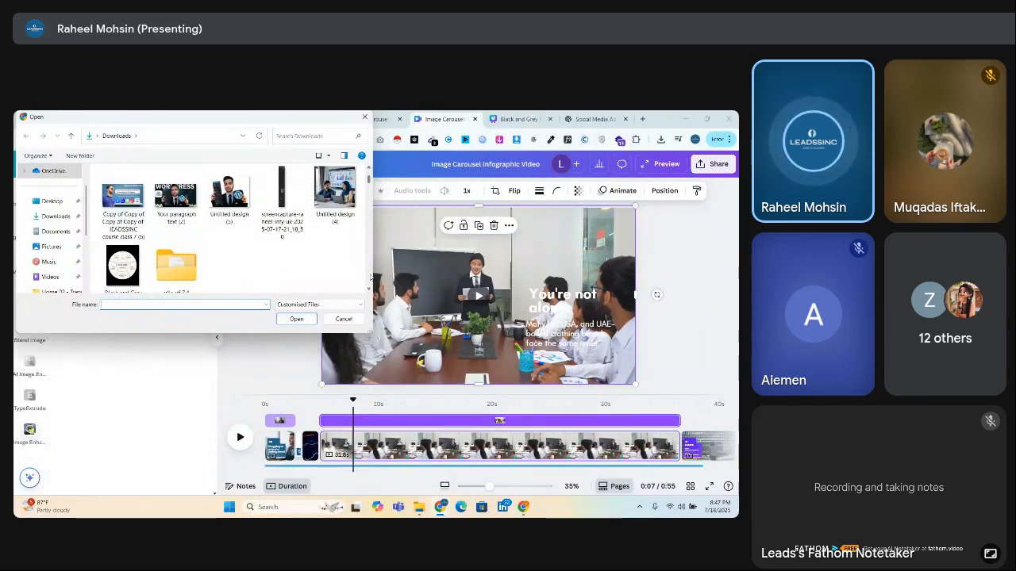
pyautogui.scroll(-3, 370, 276)
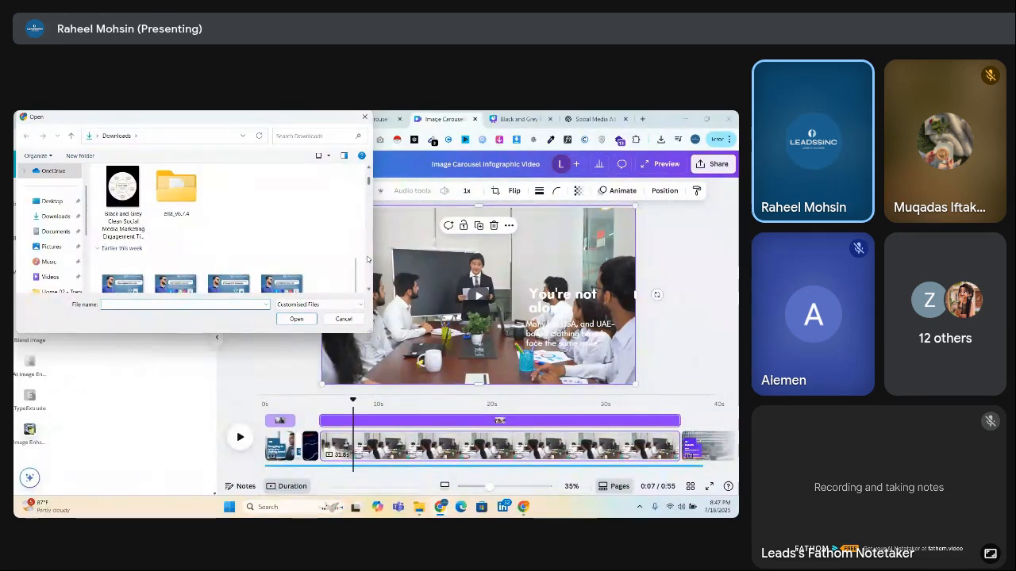
pyautogui.scroll(-2, 368, 259)
pyautogui.scroll(-5, 368, 260)
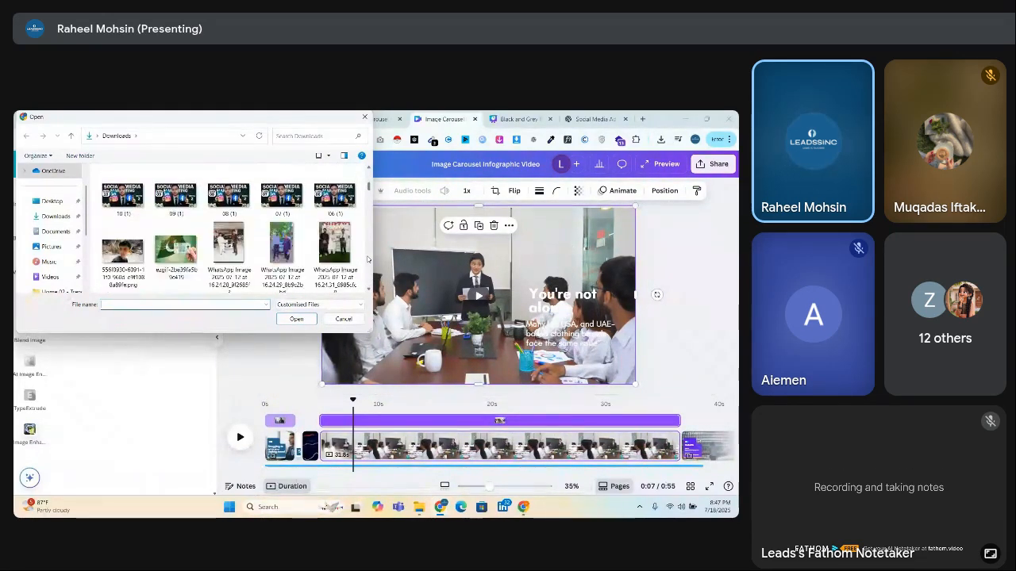
pyautogui.scroll(-2, 368, 260)
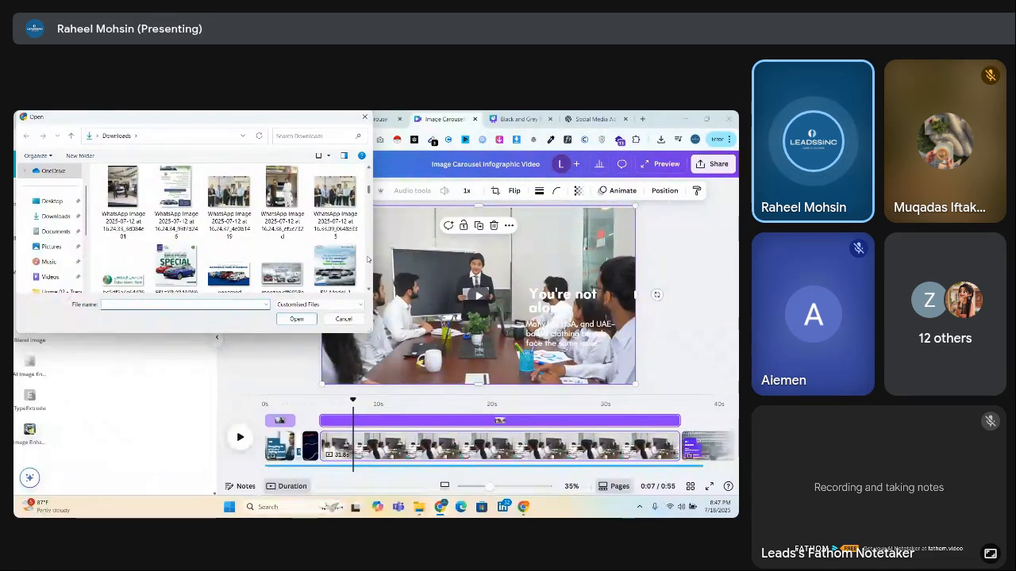
pyautogui.scroll(-2, 368, 260)
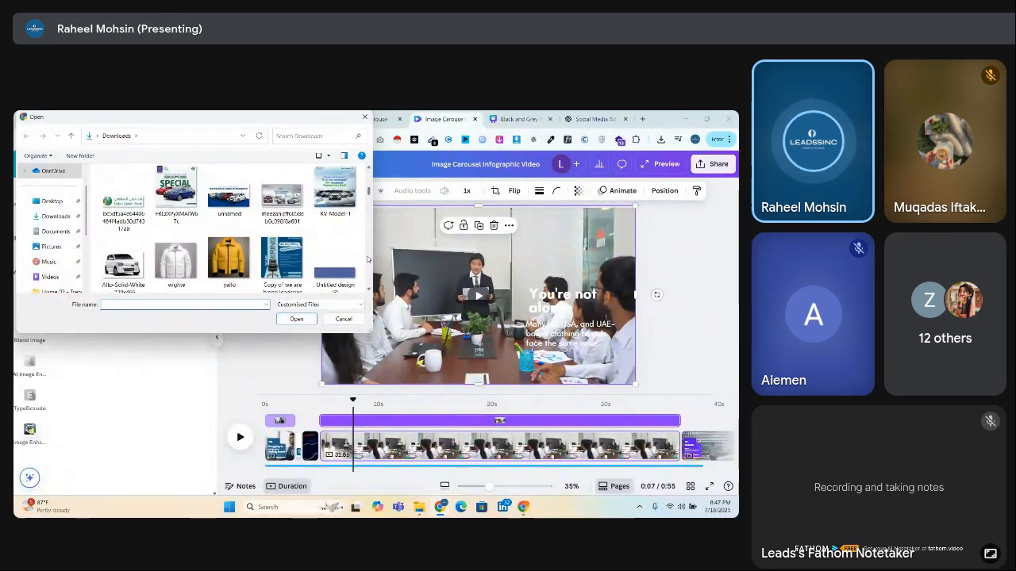
pyautogui.scroll(-2, 367, 260)
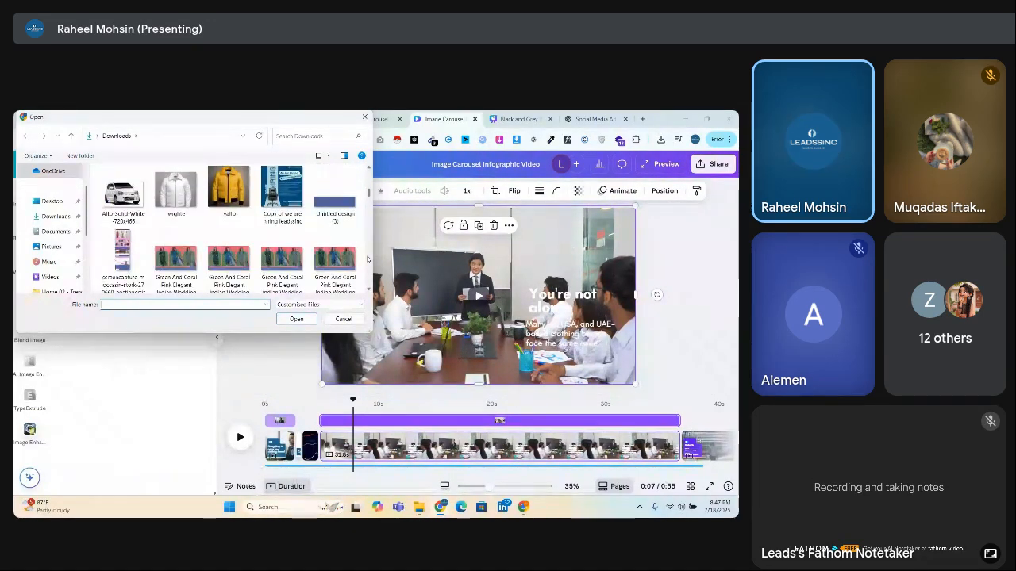
pyautogui.scroll(-6, 368, 259)
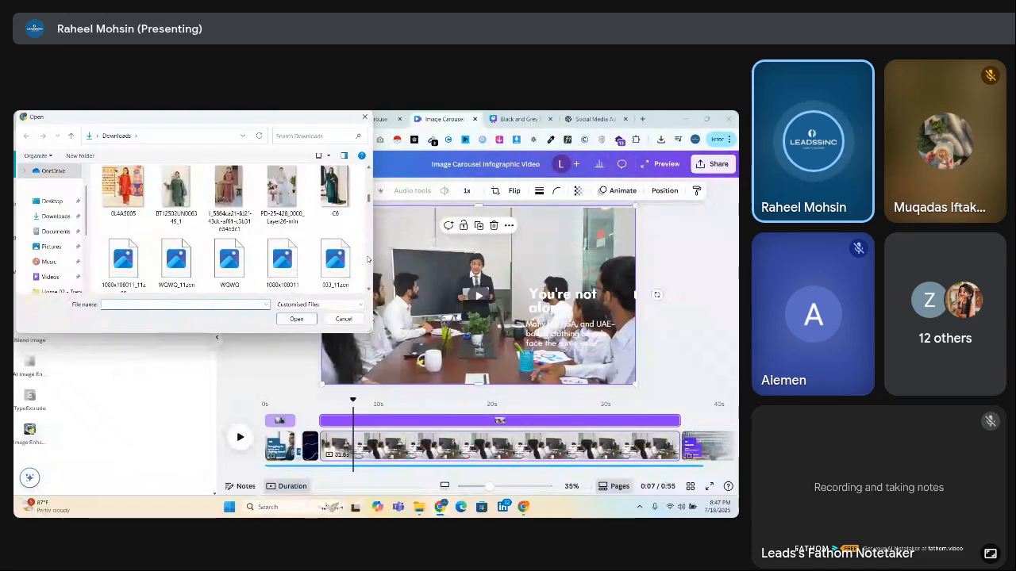
pyautogui.scroll(-3, 368, 260)
pyautogui.scroll(-5, 368, 259)
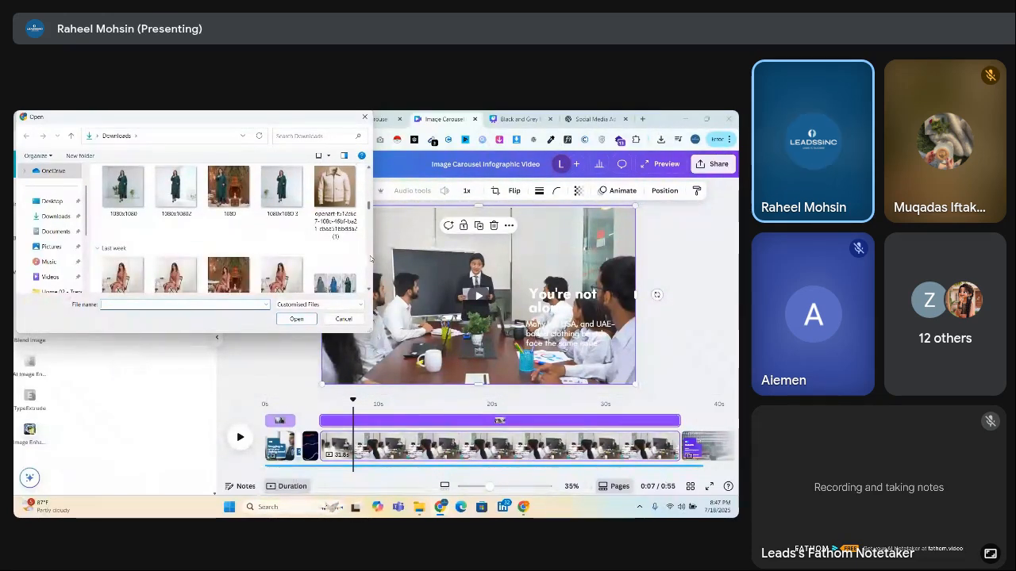
pyautogui.scroll(-5, 368, 259)
pyautogui.scroll(-10, 370, 258)
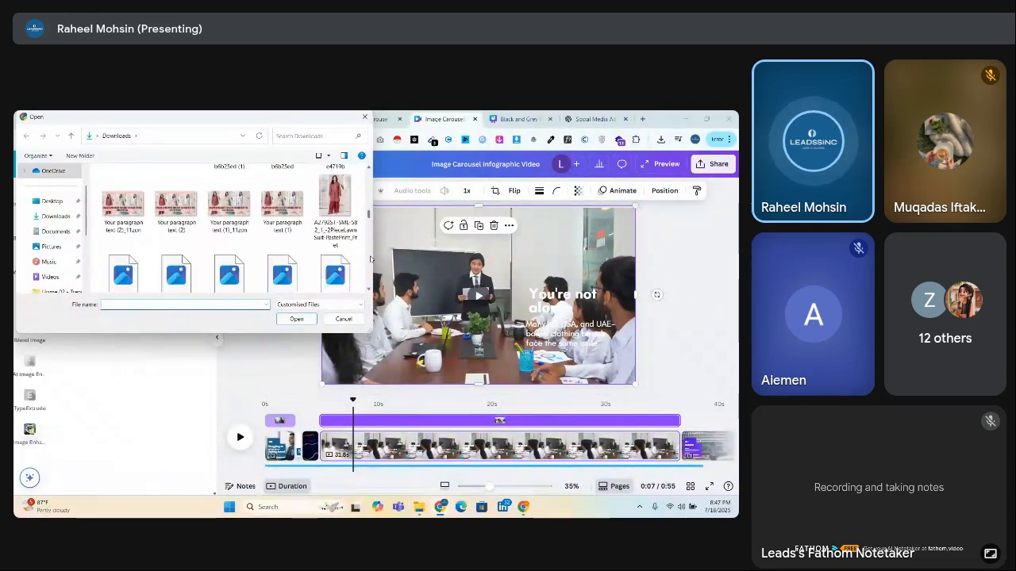
pyautogui.scroll(-10, 369, 259)
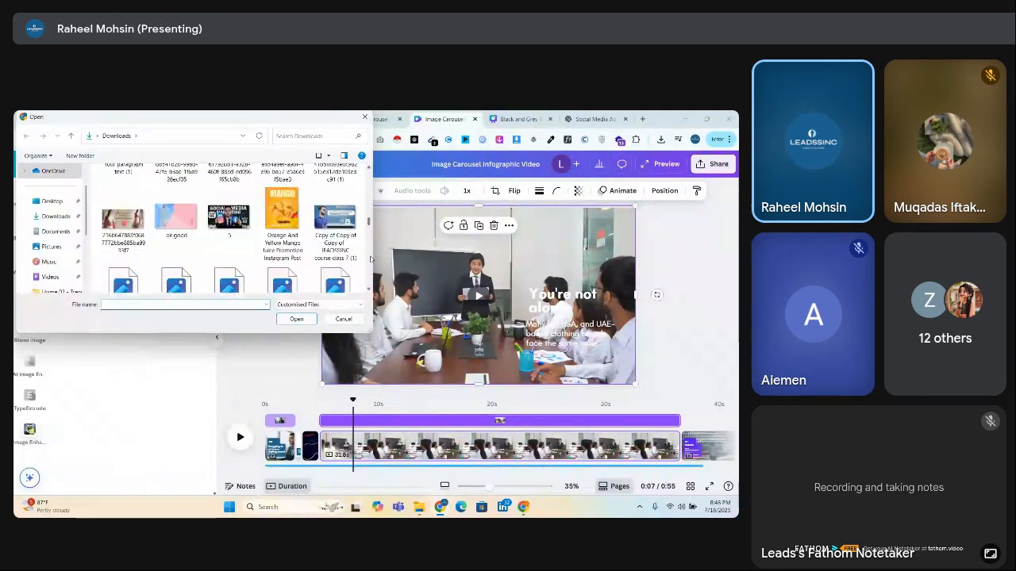
pyautogui.scroll(-5, 370, 256)
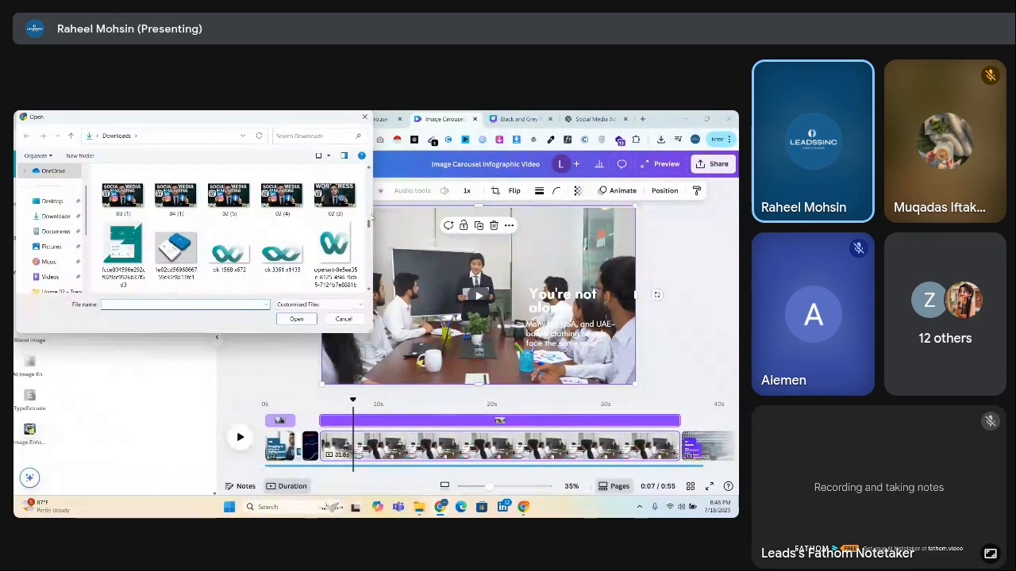
pyautogui.scroll(-1, 369, 232)
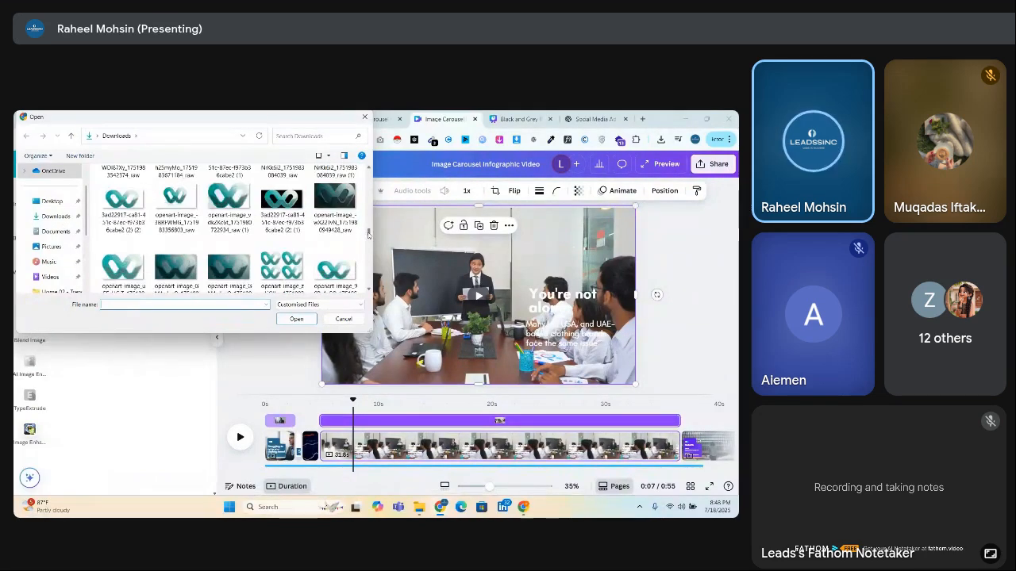
pyautogui.scroll(-5, 368, 237)
pyautogui.moveTo(368, 243); pyautogui.dragTo(470, 295)
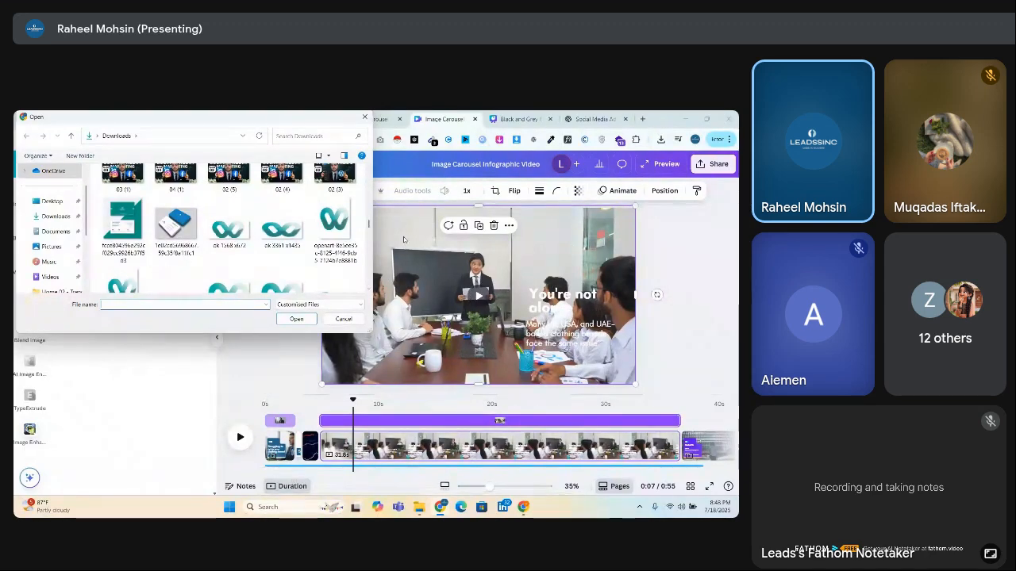
pyautogui.moveTo(367, 224); pyautogui.dragTo(368, 217)
pyautogui.click(241, 237)
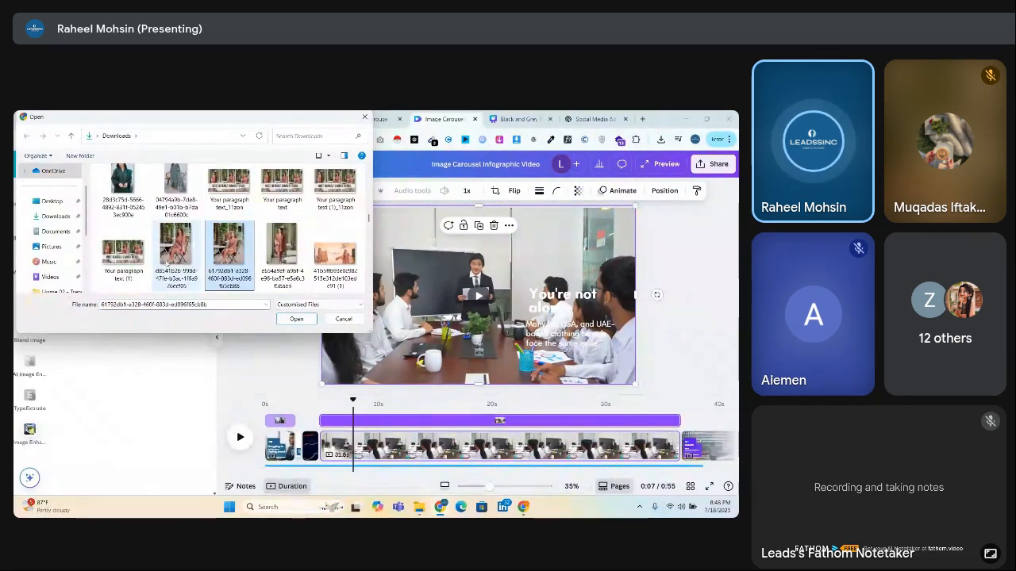
pyautogui.click(191, 255)
pyautogui.doubleClick(235, 256)
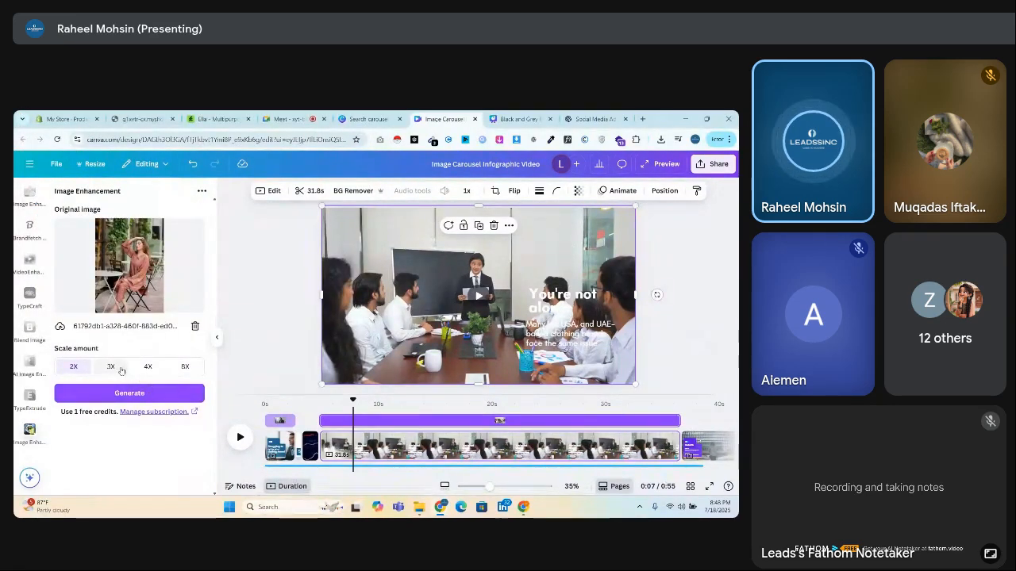
# Set the image's scale amount to 4X and generate the enhanced version
pyautogui.click(148, 367)
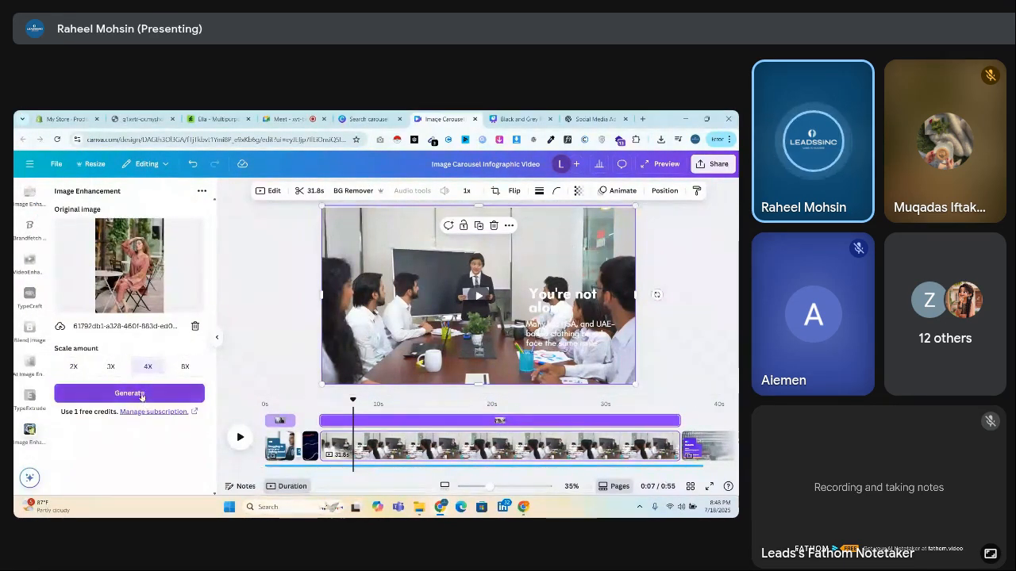
pyautogui.click(139, 393)
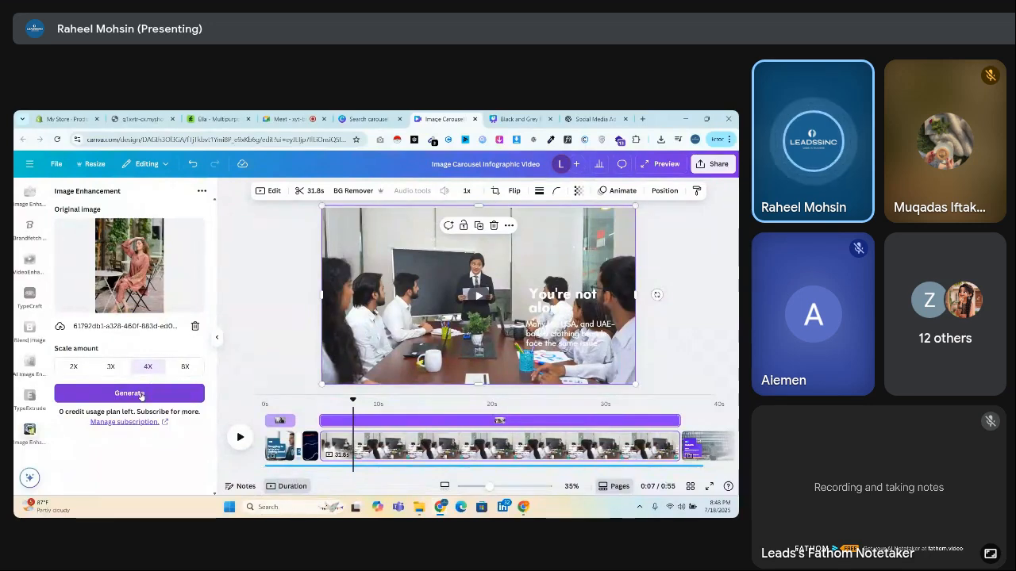
pyautogui.click(140, 394)
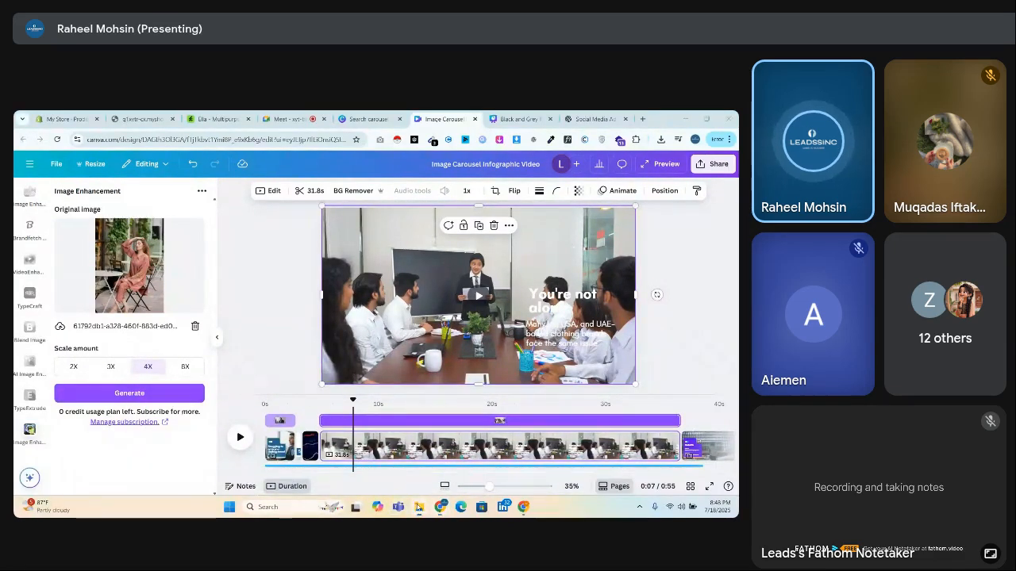
# Look through the Downloads folder in File Explorer and return to the Canva design
pyautogui.click(419, 506)
pyautogui.click(56, 260)
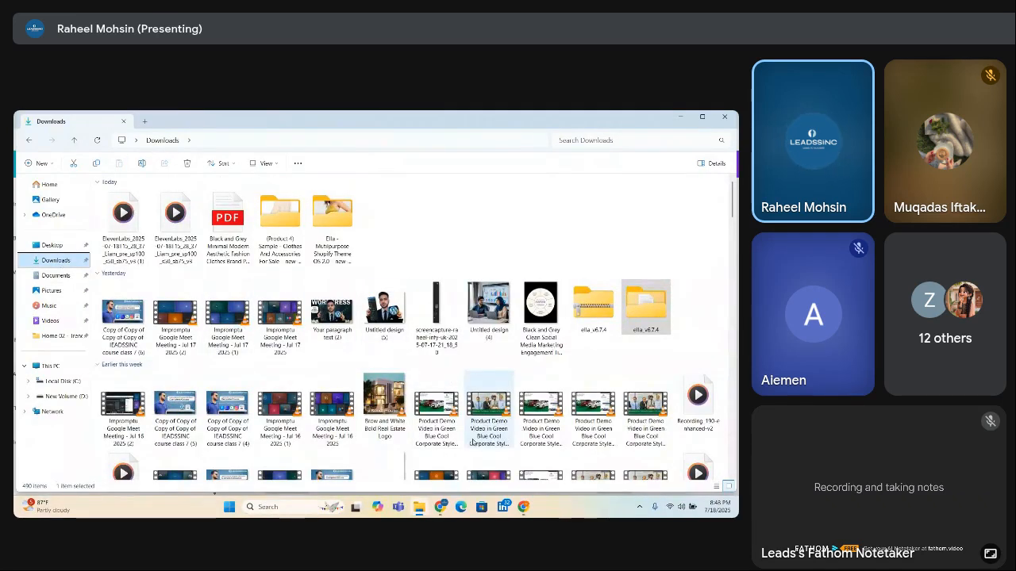
pyautogui.moveTo(440, 506)
pyautogui.click(384, 471)
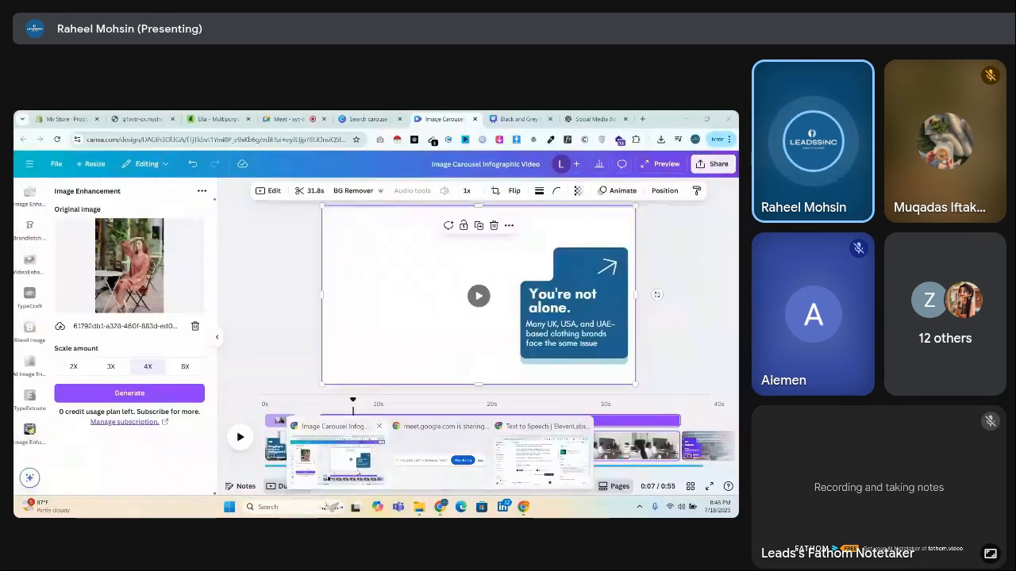
# Add TypeCraft's sample text "TYPECRAFT 123" to page 4, enlarge it across the upper part of the video, and delete it
pyautogui.click(33, 333)
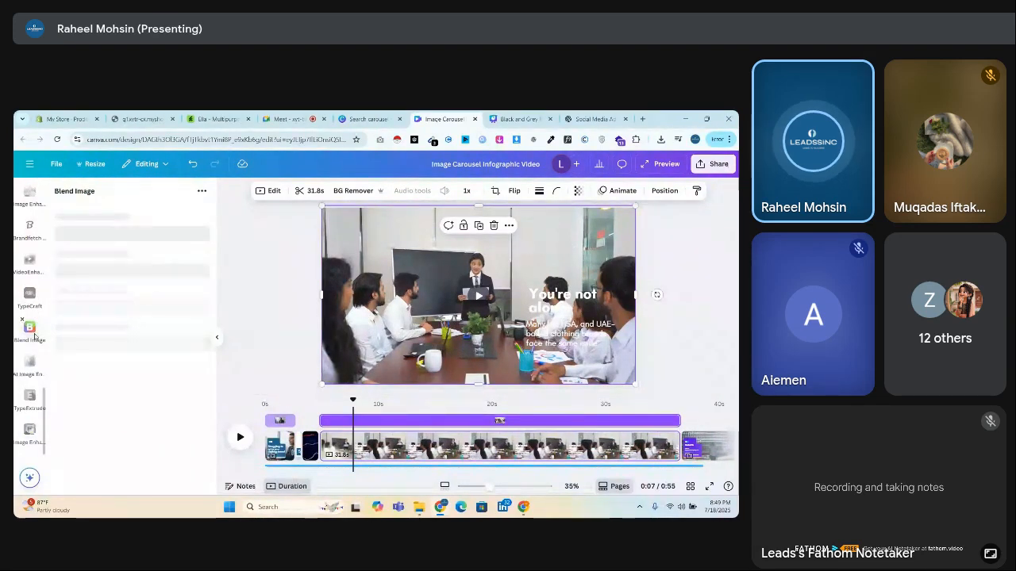
pyautogui.click(30, 298)
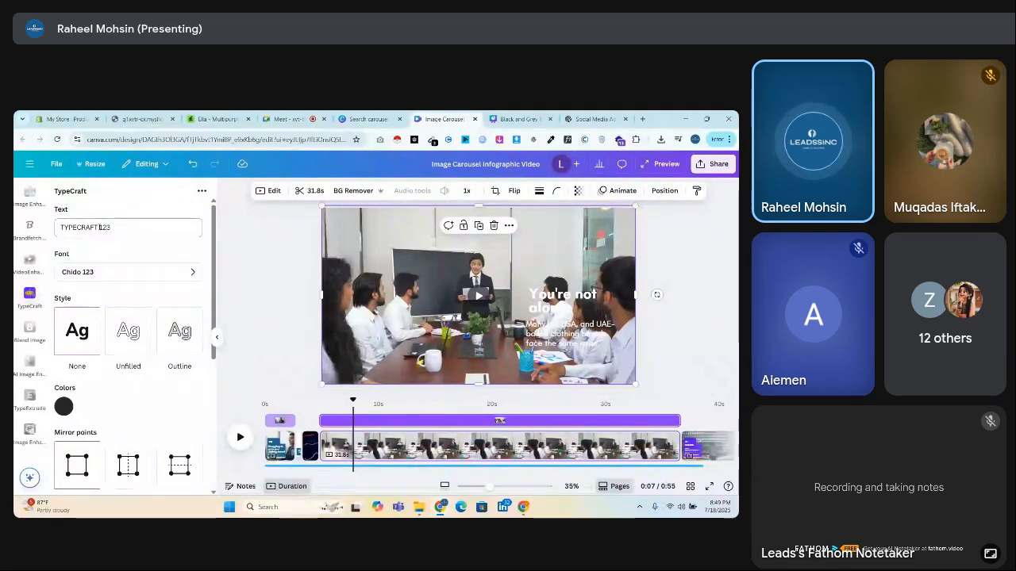
pyautogui.moveTo(112, 227); pyautogui.dragTo(59, 227)
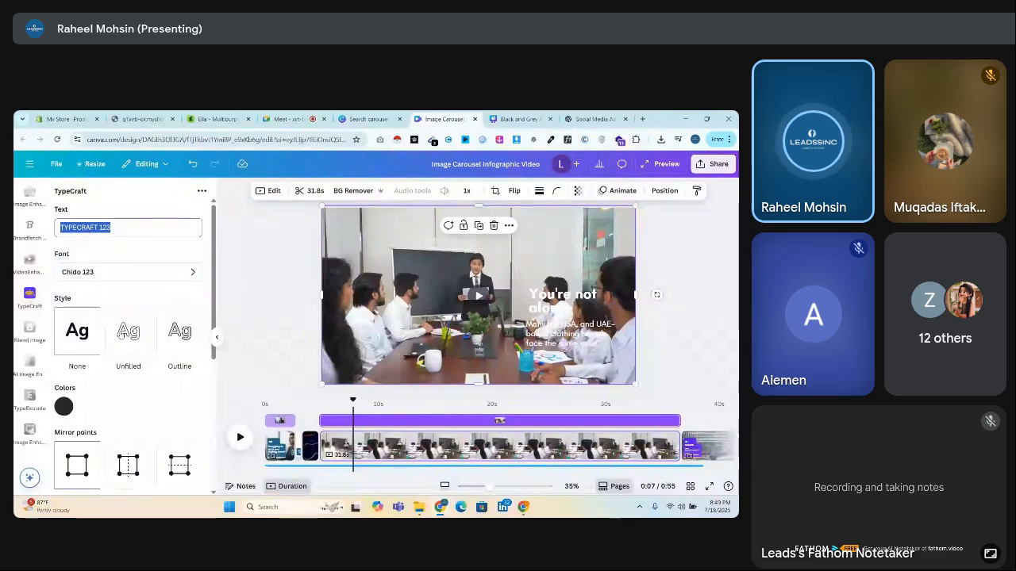
pyautogui.scroll(-4, 127, 333)
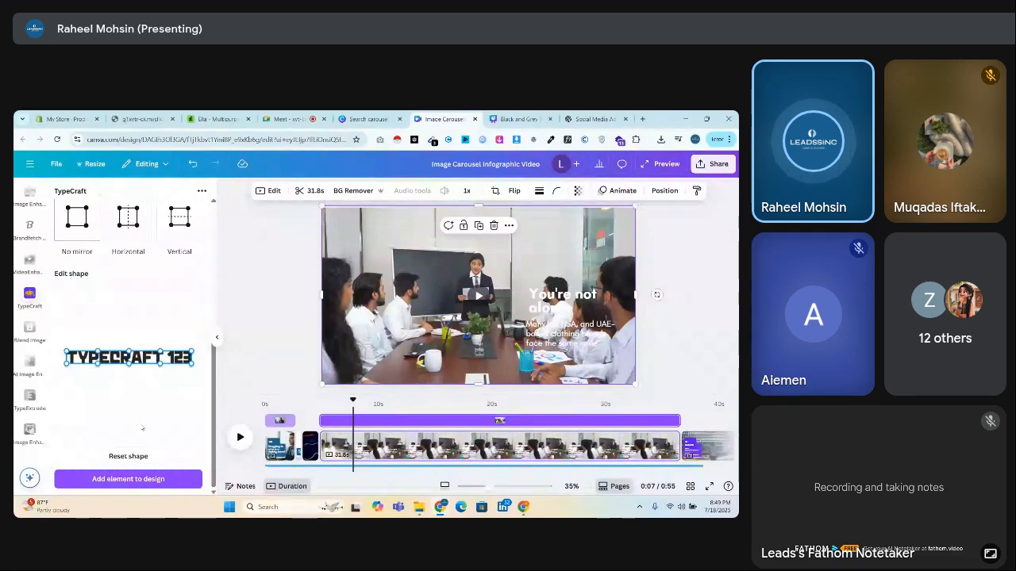
pyautogui.click(128, 479)
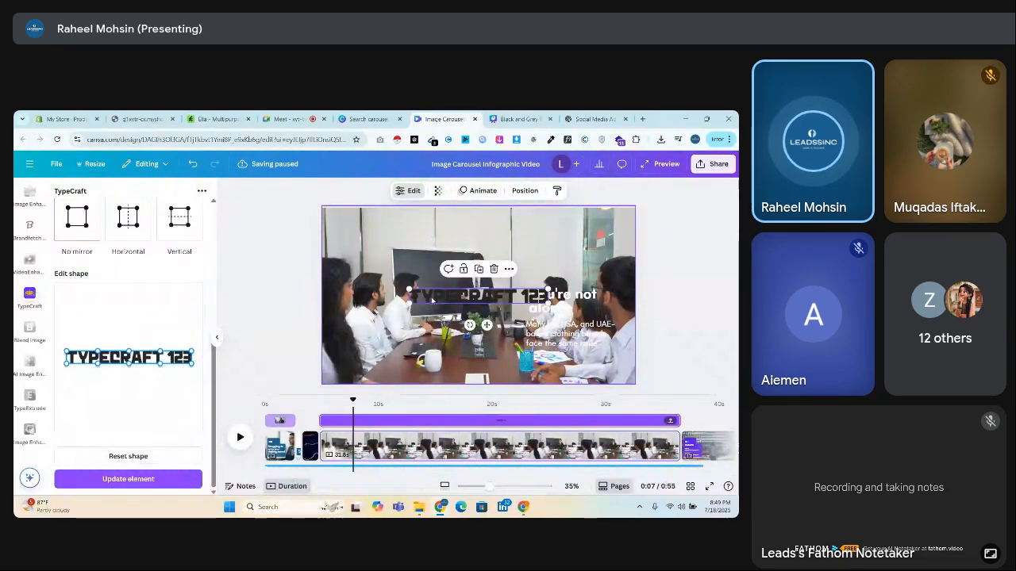
pyautogui.moveTo(432, 282); pyautogui.dragTo(308, 296)
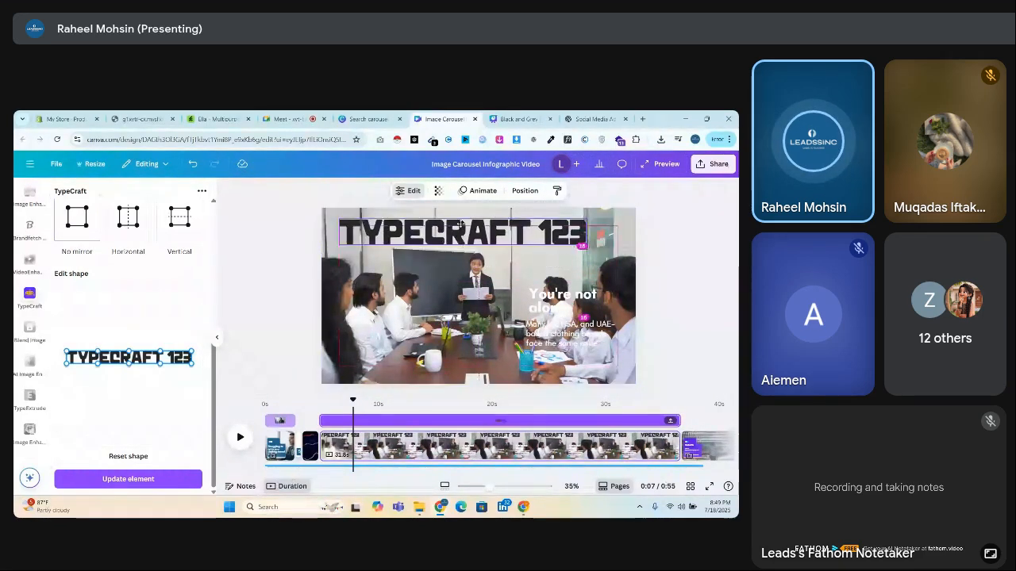
pyautogui.press('Delete')
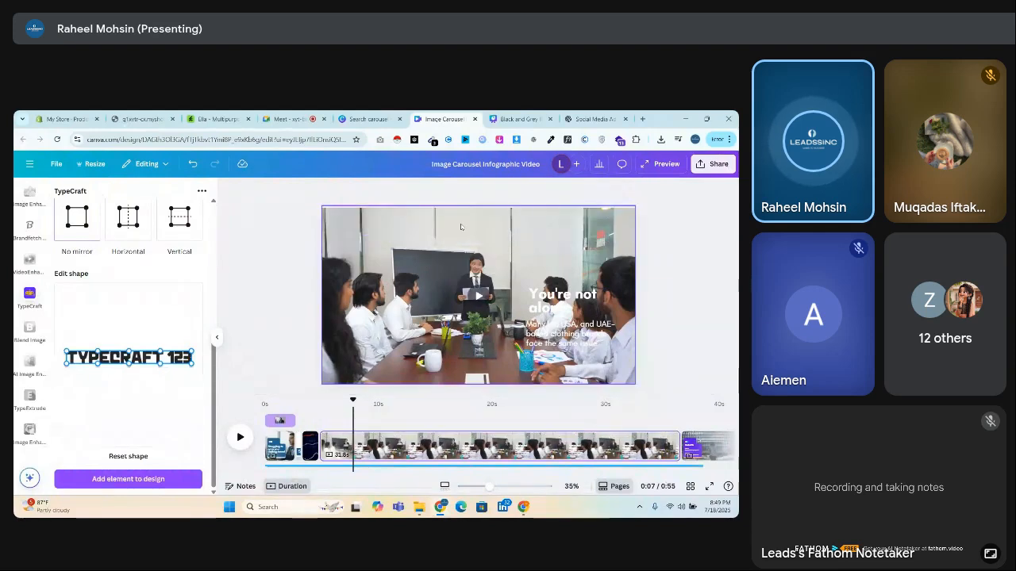
# Search Brandfetch Logo for "mcd" and examine the logos, colors and images of the McDonald's brand
pyautogui.click(29, 238)
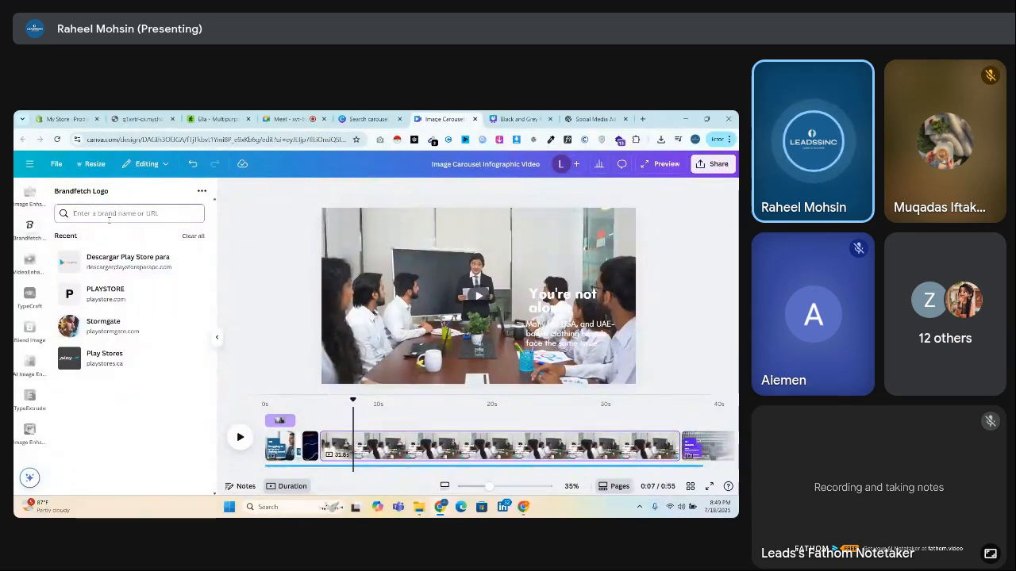
pyautogui.click(109, 215)
pyautogui.write('mcd')
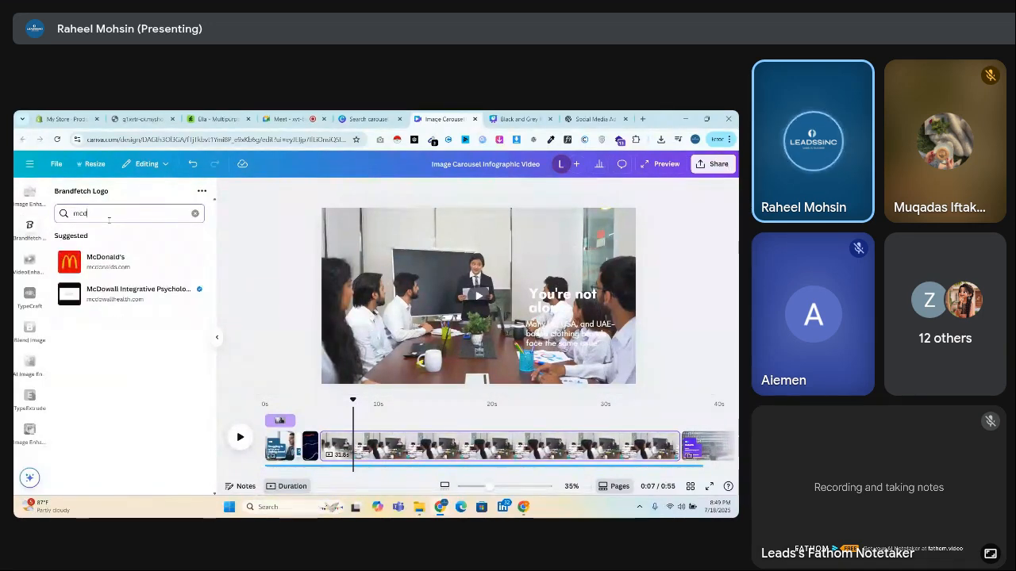
pyautogui.click(100, 259)
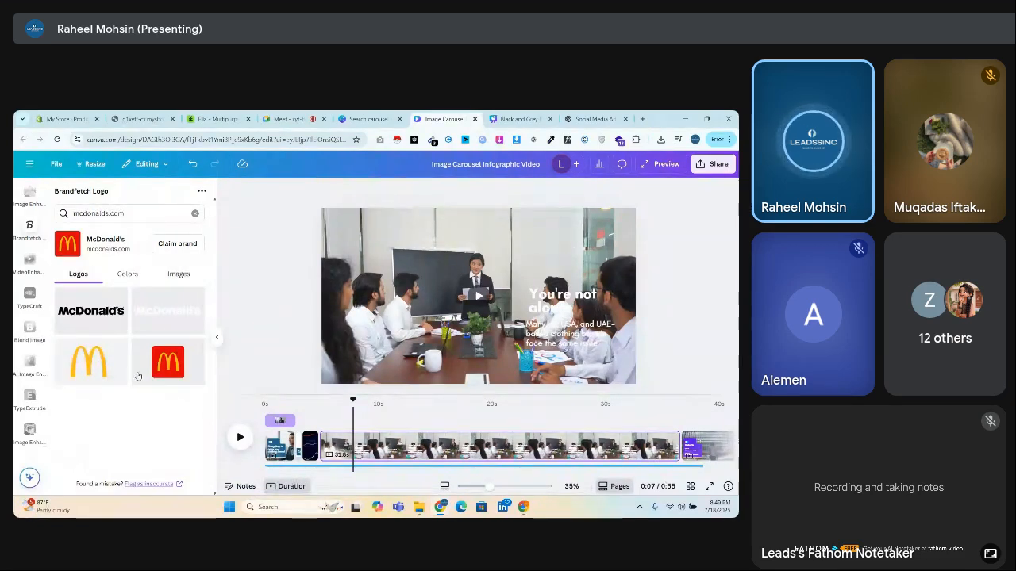
pyautogui.click(129, 275)
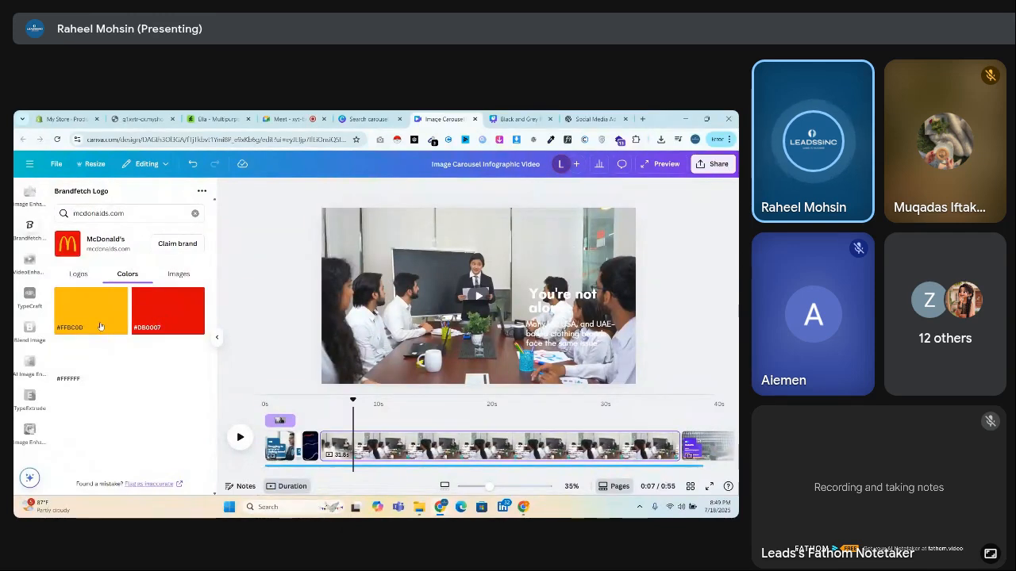
pyautogui.click(165, 277)
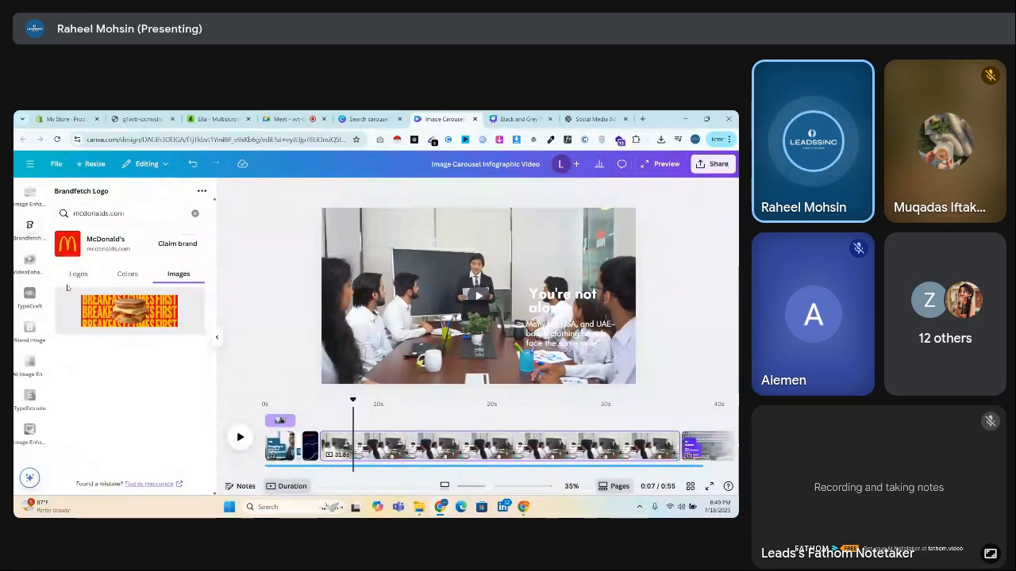
# Search Brandfetch Logo for "kfc.com", examine the KFC brand's logos and colors, and clear the search
pyautogui.click(121, 213)
pyautogui.hotkey('ctrl', 'a')
pyautogui.write('kfvc')
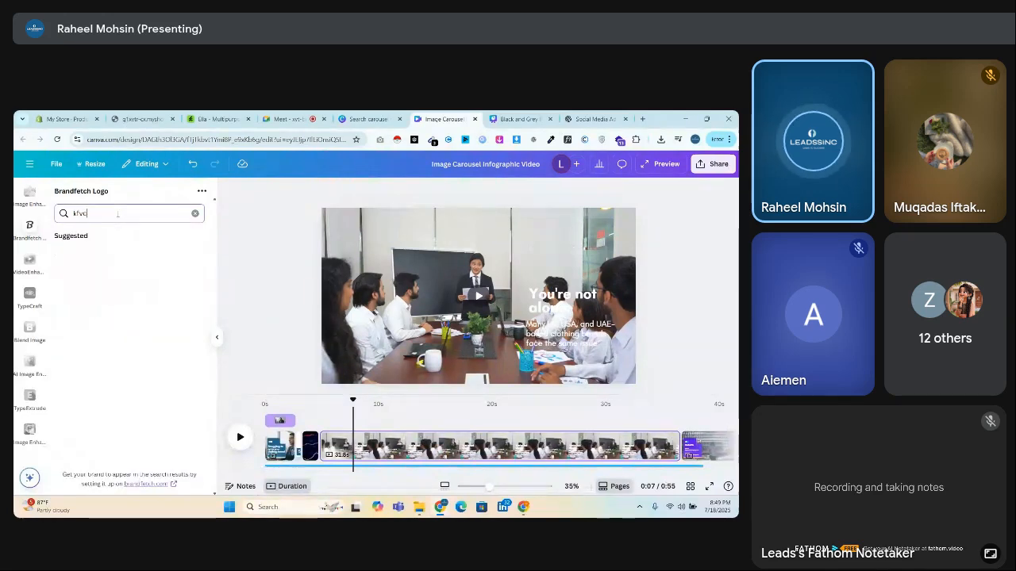
pyautogui.press('BackSpace')
pyautogui.press('Return')
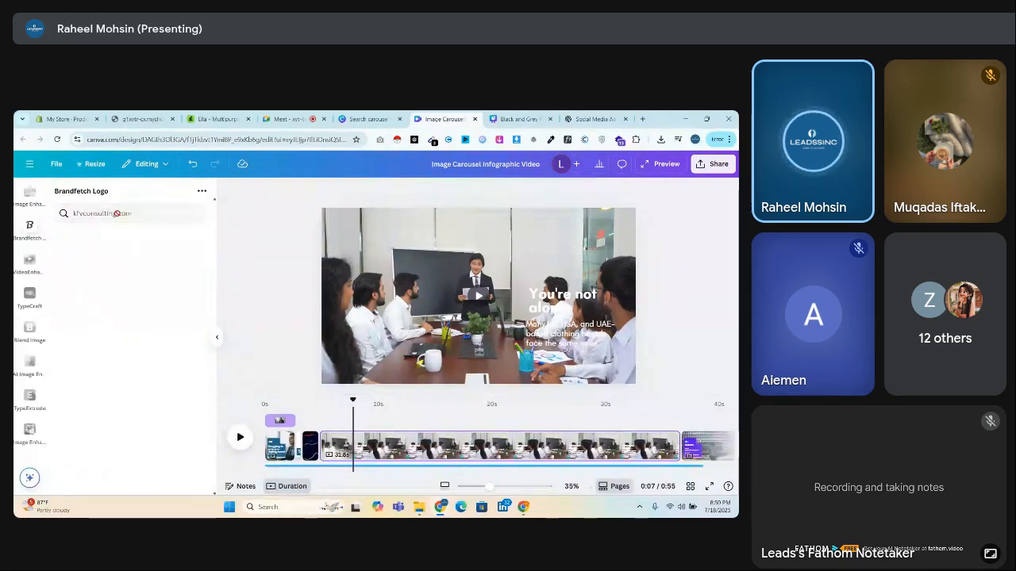
pyautogui.moveTo(132, 213); pyautogui.dragTo(73, 213)
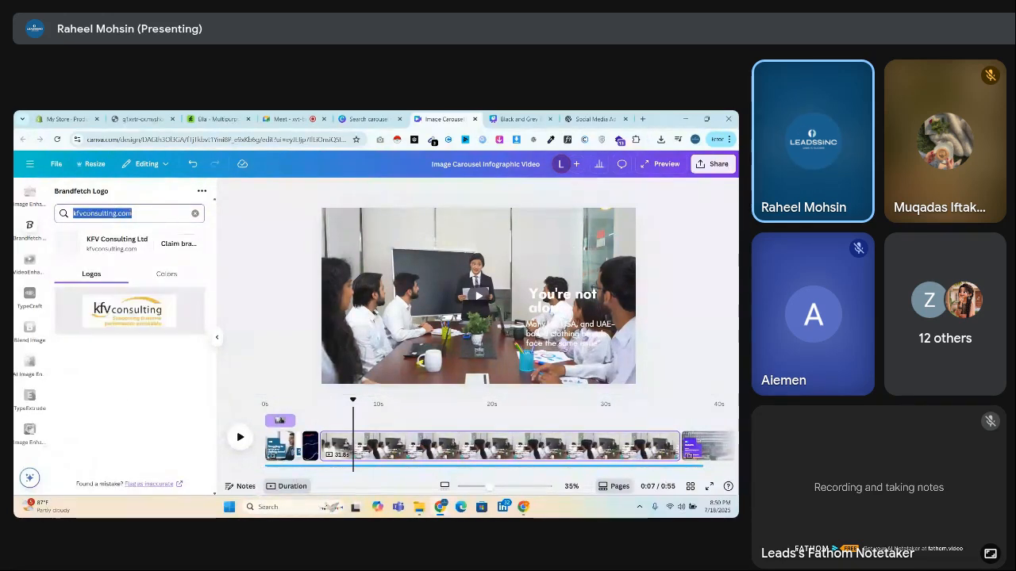
pyautogui.write('kfc.com')
pyautogui.press('Return')
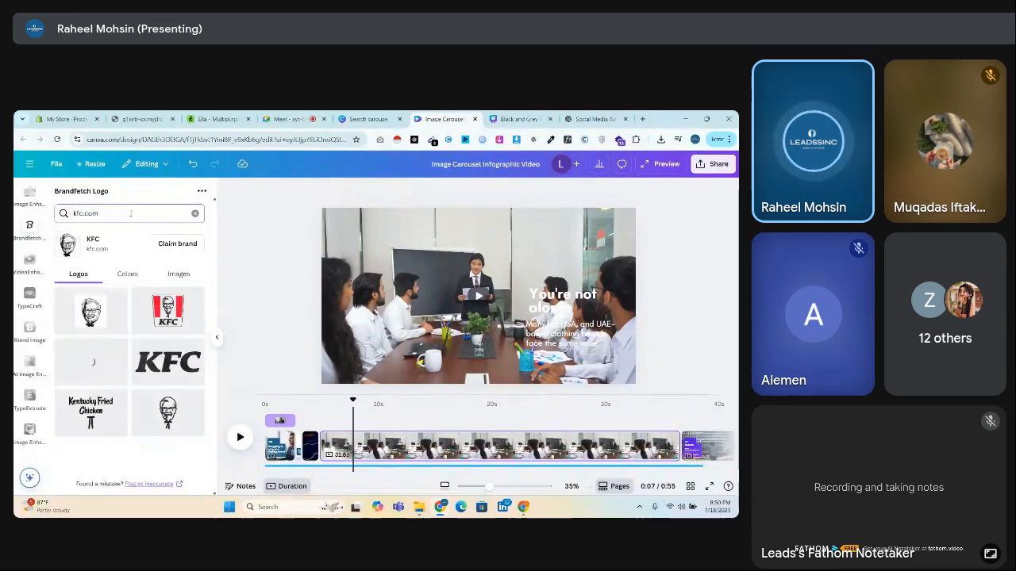
pyautogui.click(126, 276)
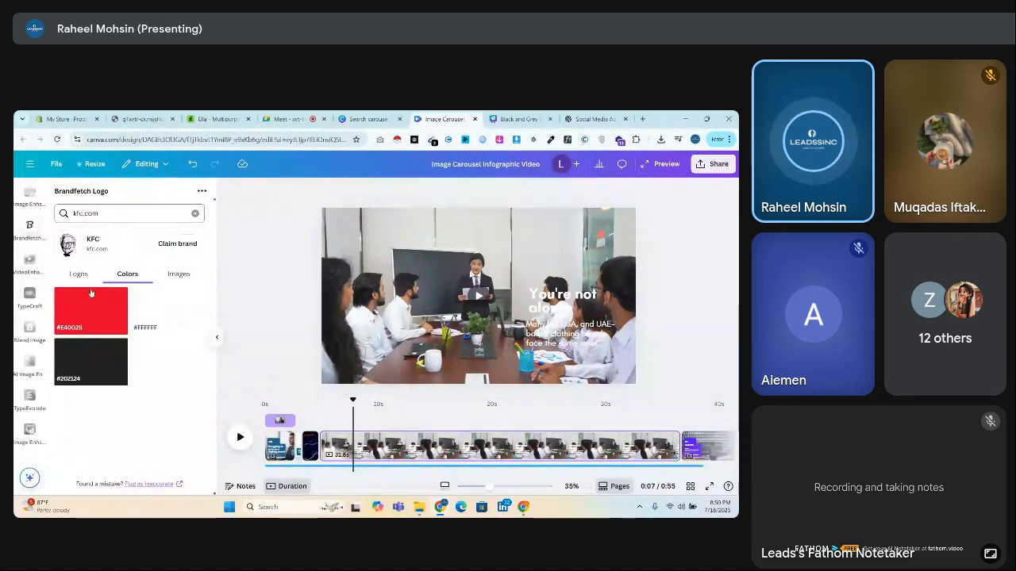
pyautogui.doubleClick(102, 217)
pyautogui.press('BackSpace')
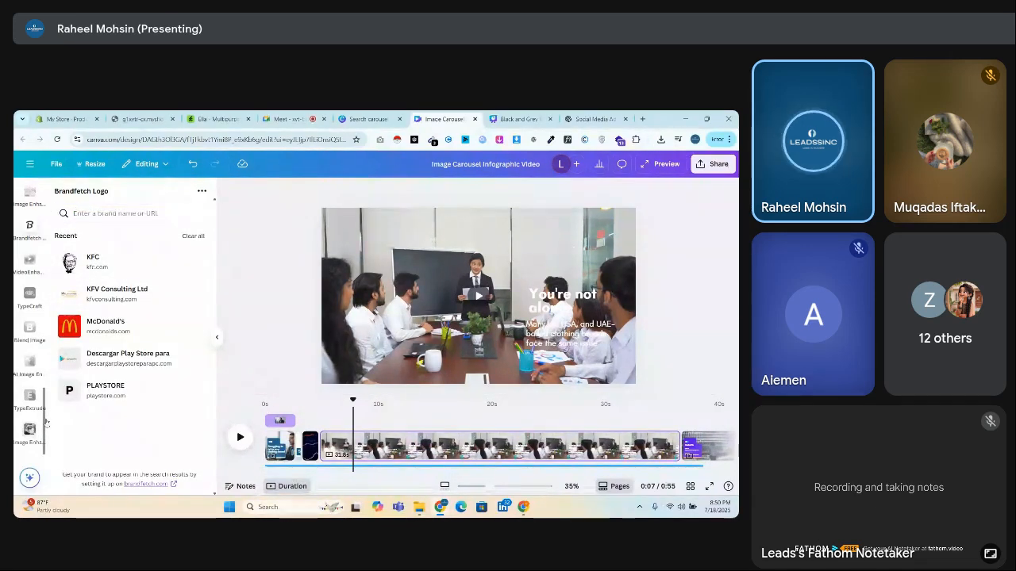
# Open the VideoEnhancer app and look at its video upload options
pyautogui.scroll(1, 44, 413)
pyautogui.scroll(1, 36, 333)
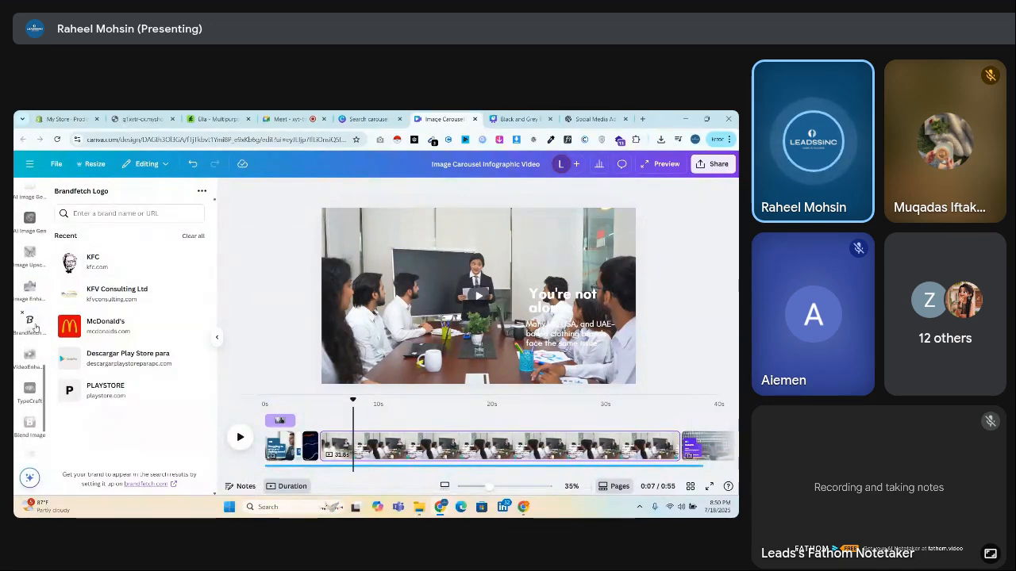
pyautogui.click(29, 354)
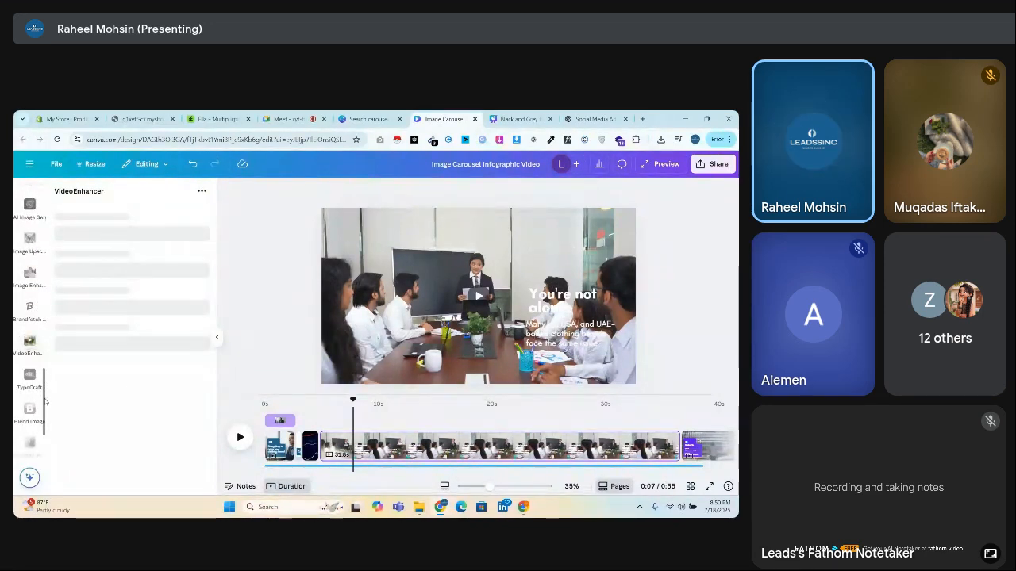
pyautogui.scroll(3, 39, 334)
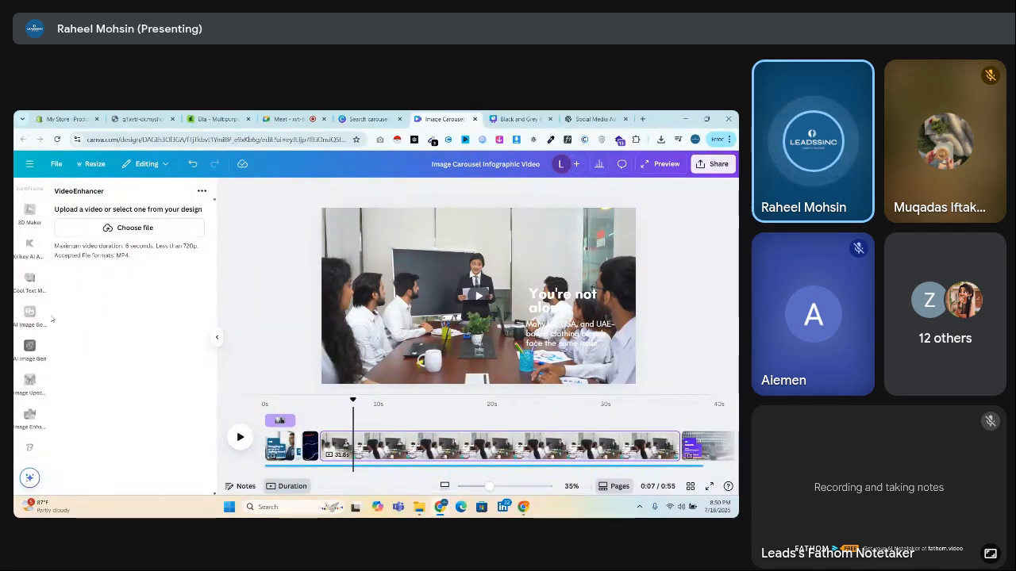
# Browse the Cool Text Maker presets and choose the red "JHELUM" text style
pyautogui.click(37, 289)
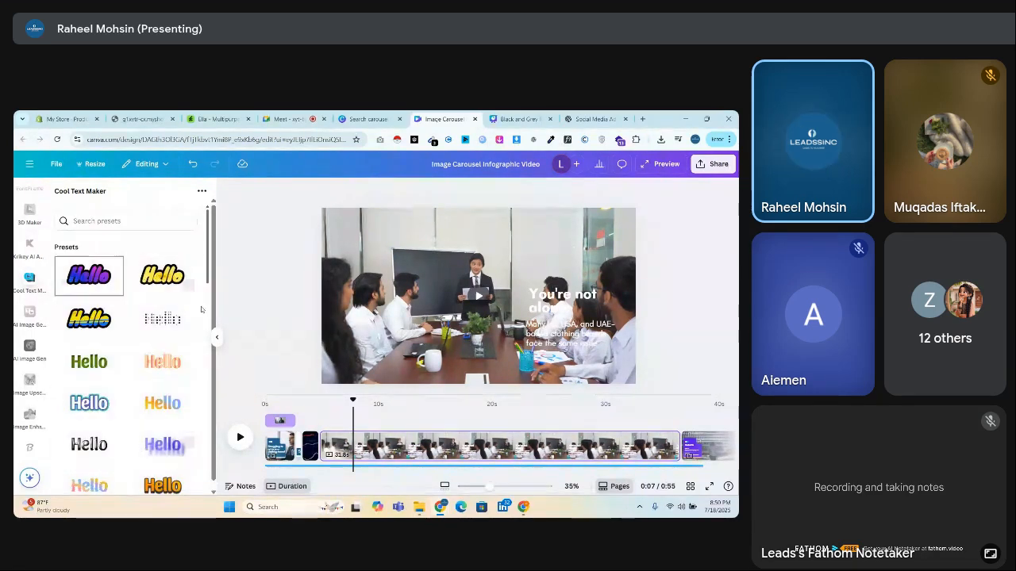
pyautogui.moveTo(209, 310); pyautogui.dragTo(200, 411)
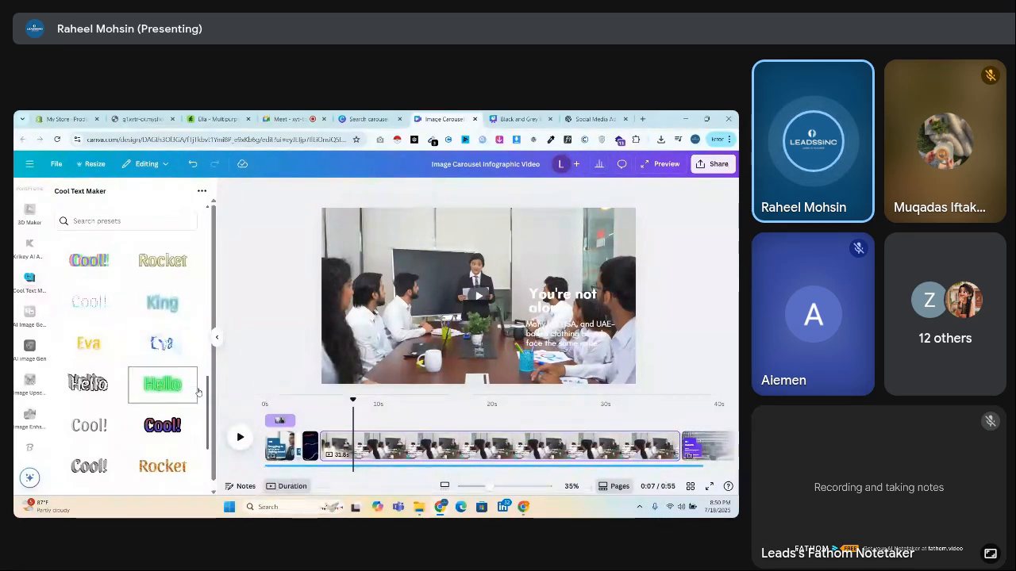
pyautogui.moveTo(210, 403); pyautogui.dragTo(212, 377)
pyautogui.click(162, 327)
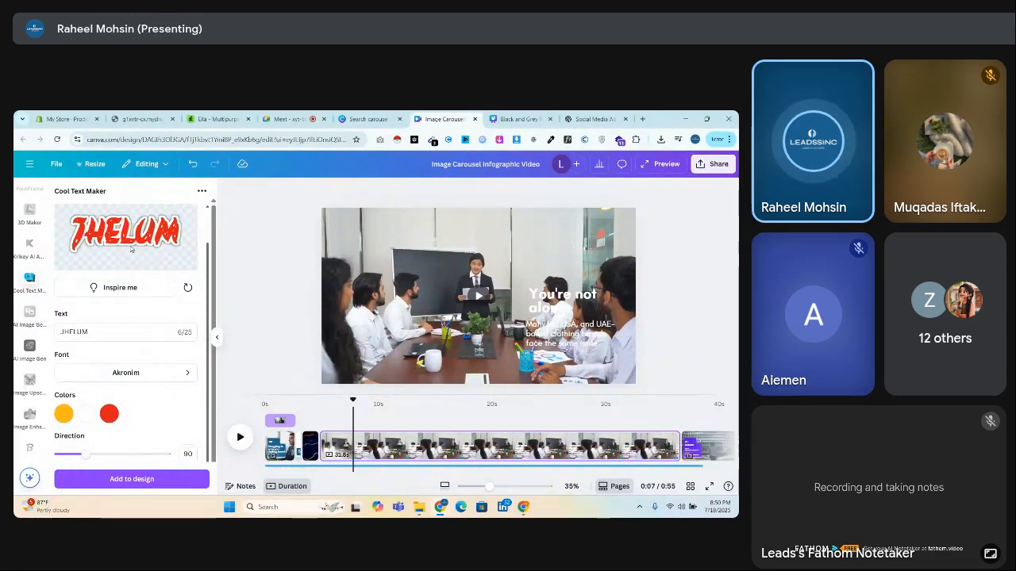
# Change the red in the "JHELUM" text to black (#000000) and try to add the text to the design
pyautogui.click(109, 413)
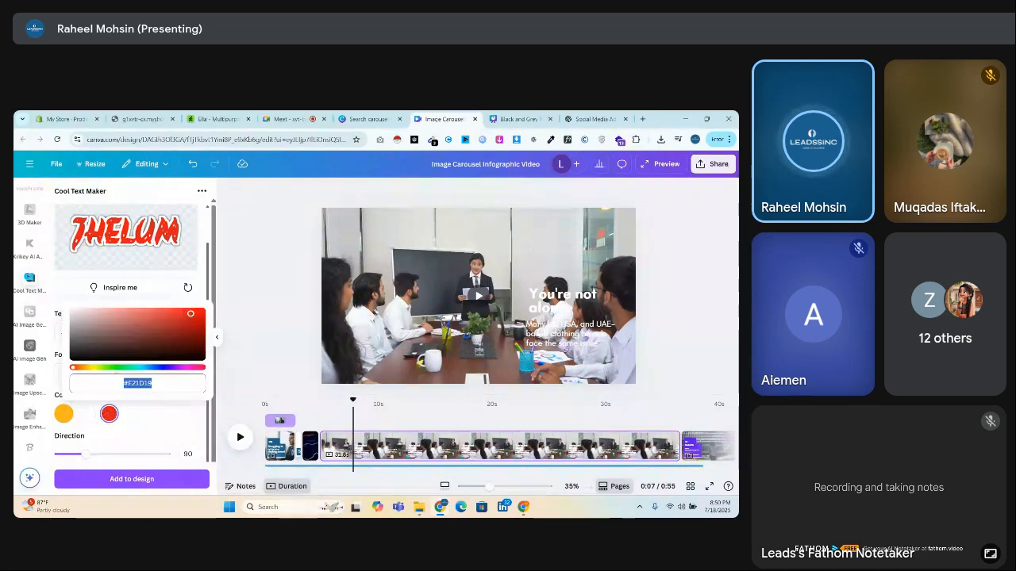
pyautogui.moveTo(123, 333); pyautogui.dragTo(49, 401)
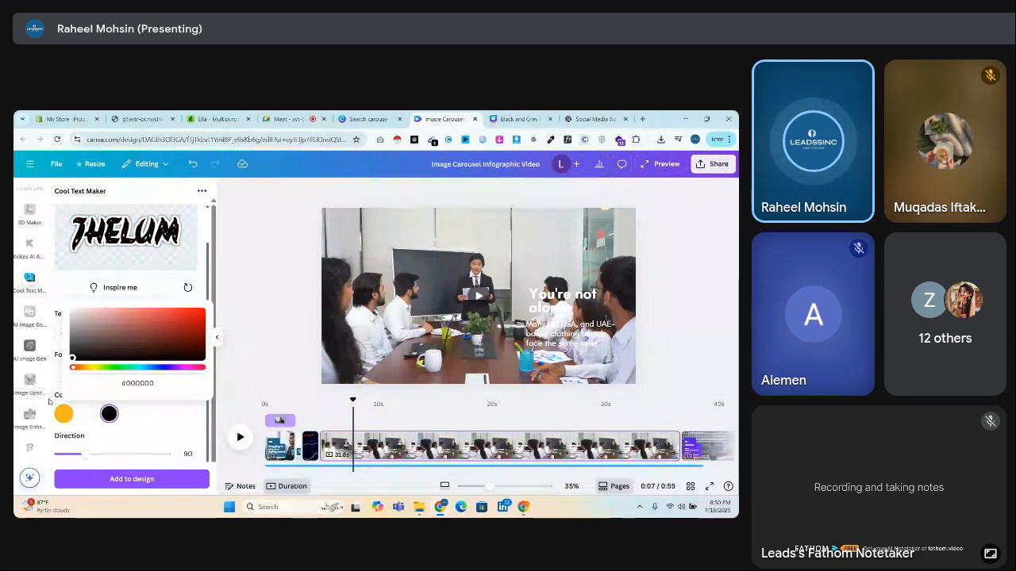
pyautogui.click(115, 477)
pyautogui.click(115, 478)
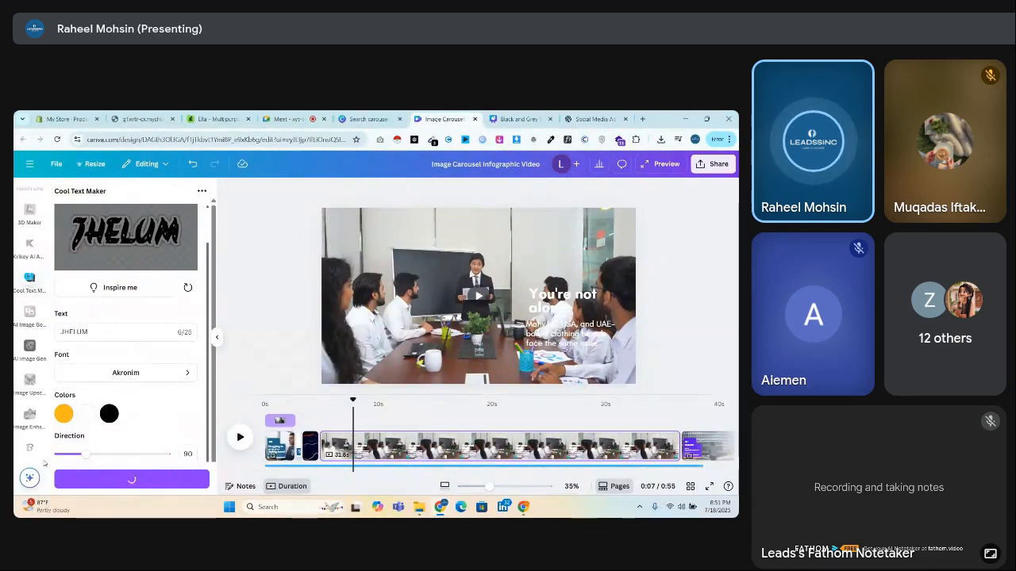
# Load canva.com and reopen the Image Carousel Infographic Video from the recent designs
pyautogui.click(119, 139)
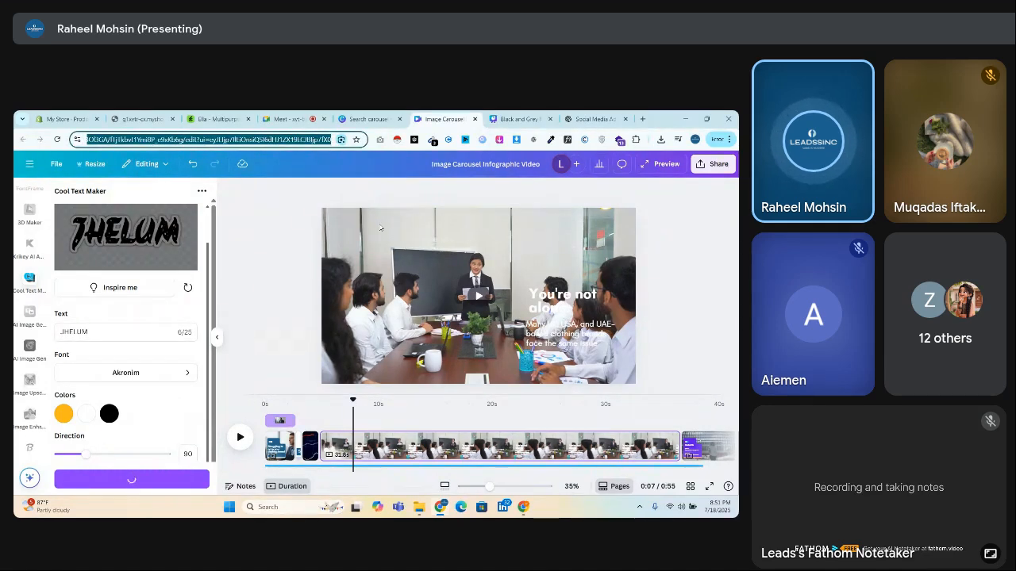
pyautogui.write('canva.com')
pyautogui.press('Return')
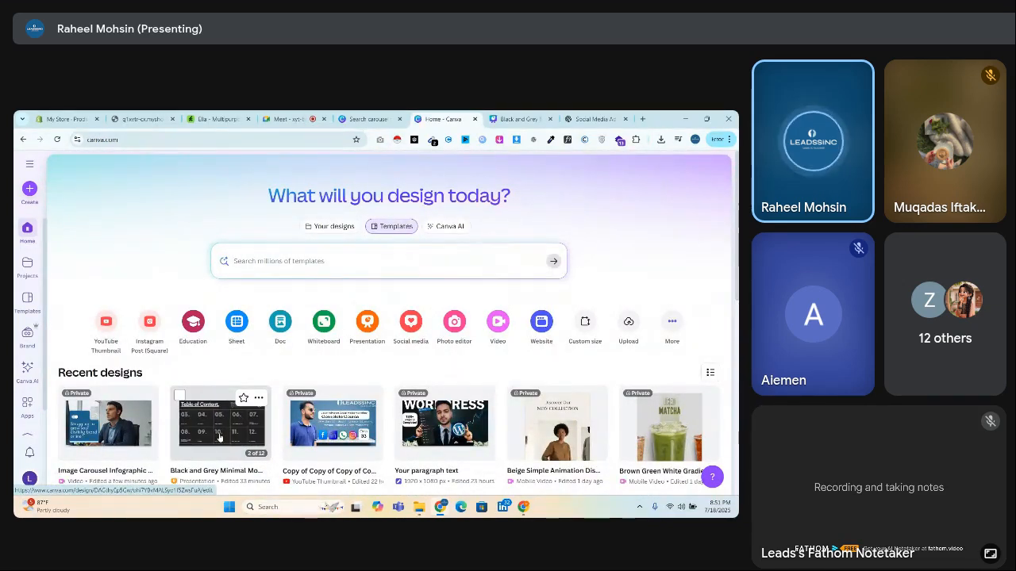
pyautogui.click(109, 428)
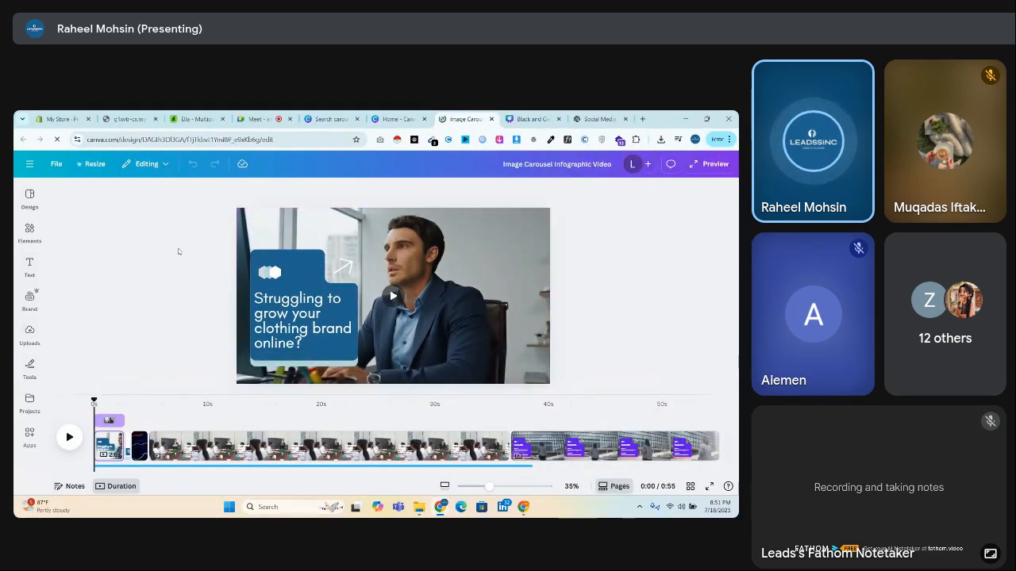
# Look over the reopened design through to its final Contact Us page, and close the two open design tabs
pyautogui.click(29, 264)
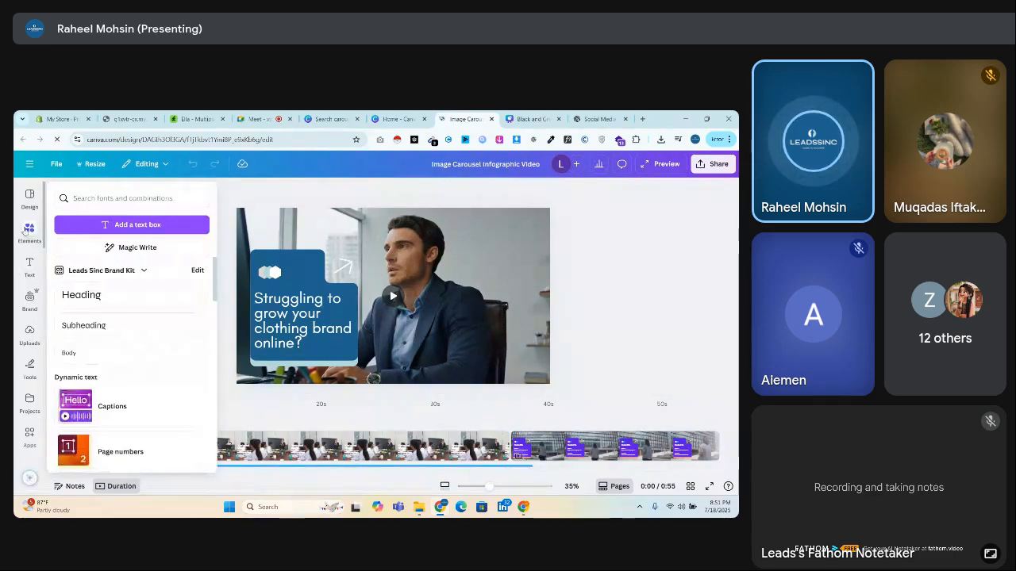
pyautogui.click(28, 230)
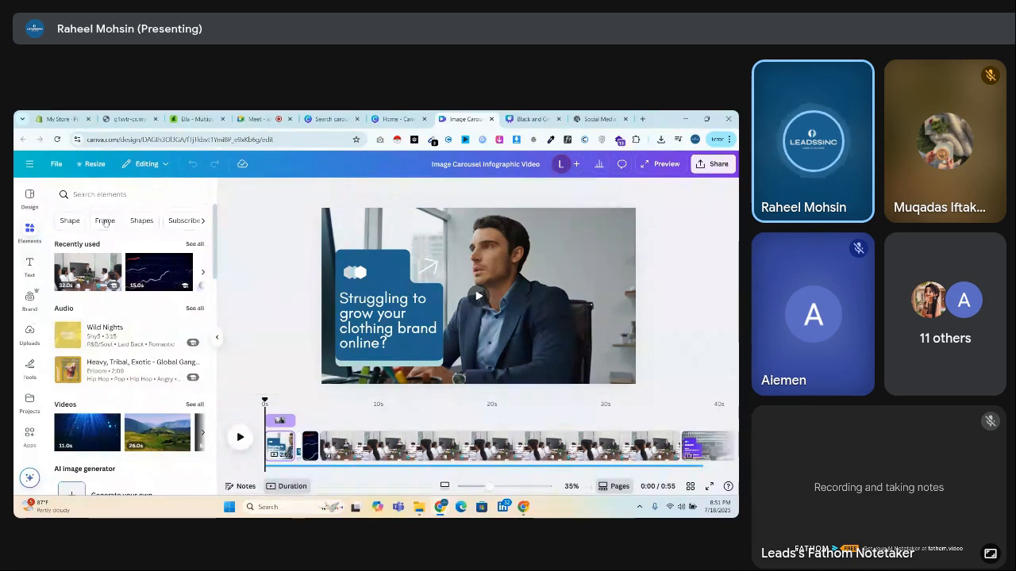
pyautogui.click(534, 259)
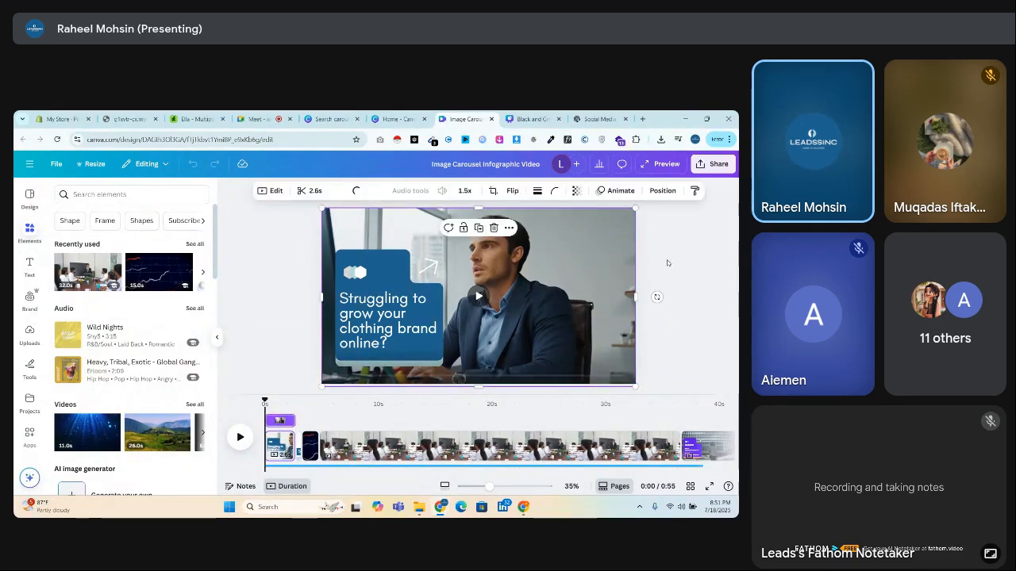
pyautogui.click(691, 287)
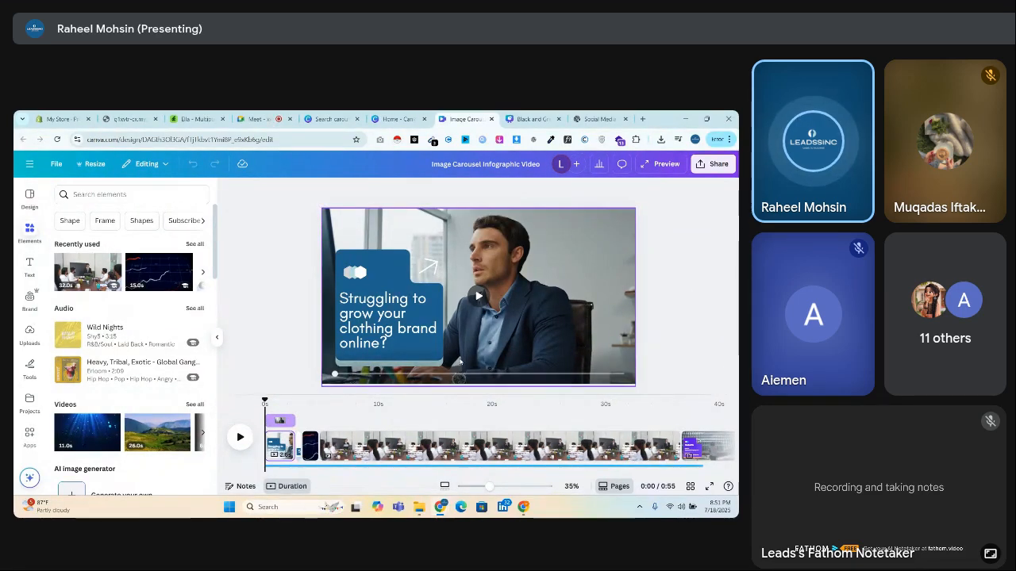
pyautogui.moveTo(386, 441); pyautogui.dragTo(677, 440)
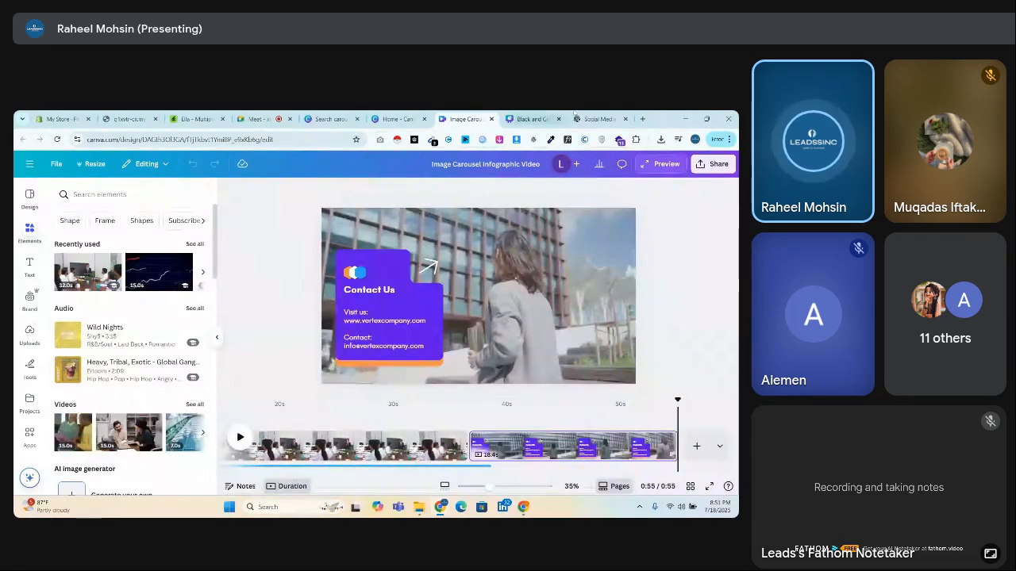
pyautogui.click(491, 119)
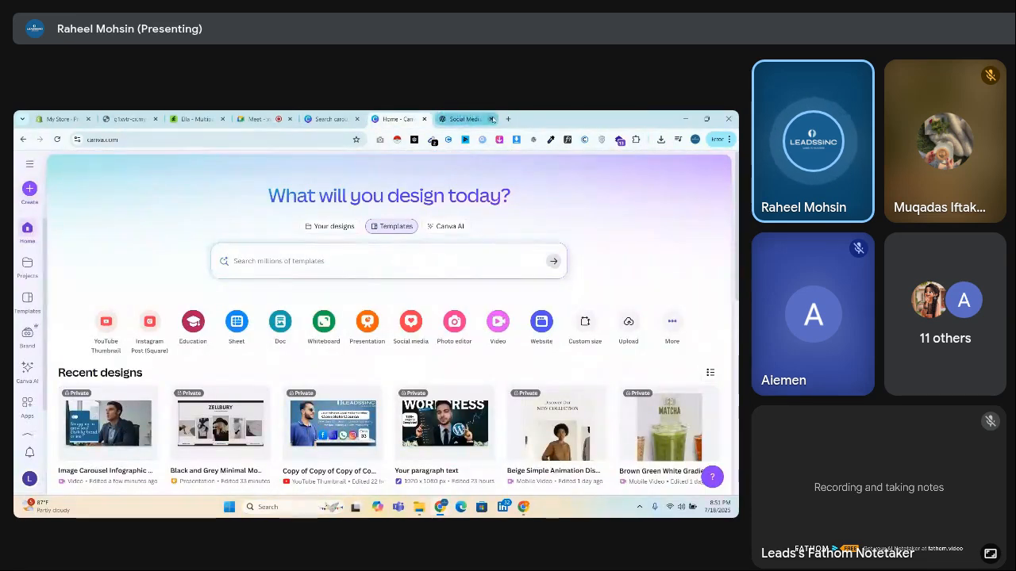
pyautogui.click(491, 119)
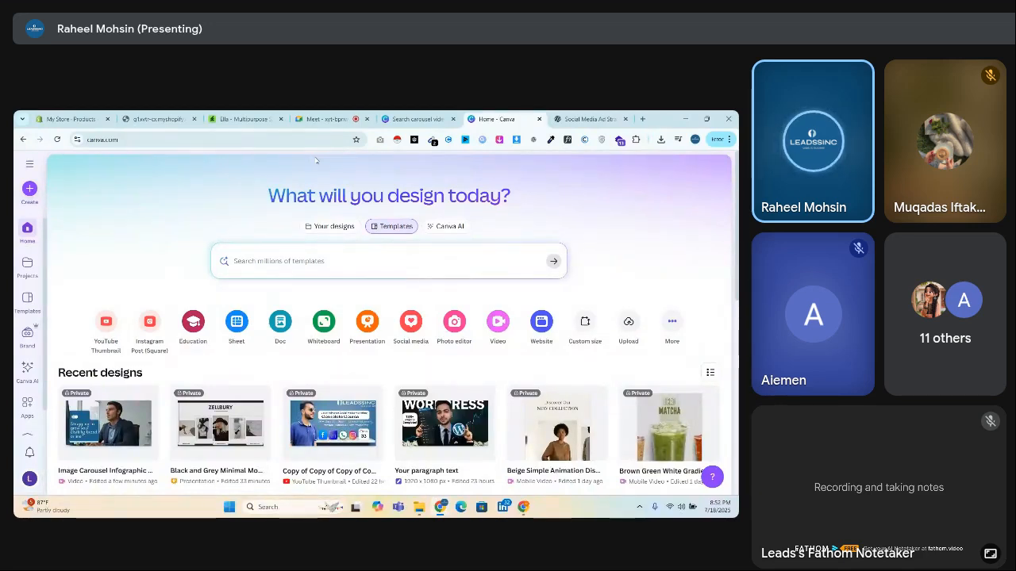
# Switch to the ChatGPT "Social Media Ad Strategy" chat and examine the voiceover script and the original prompt behind it
pyautogui.hotkey('ctrl', 'Tab')
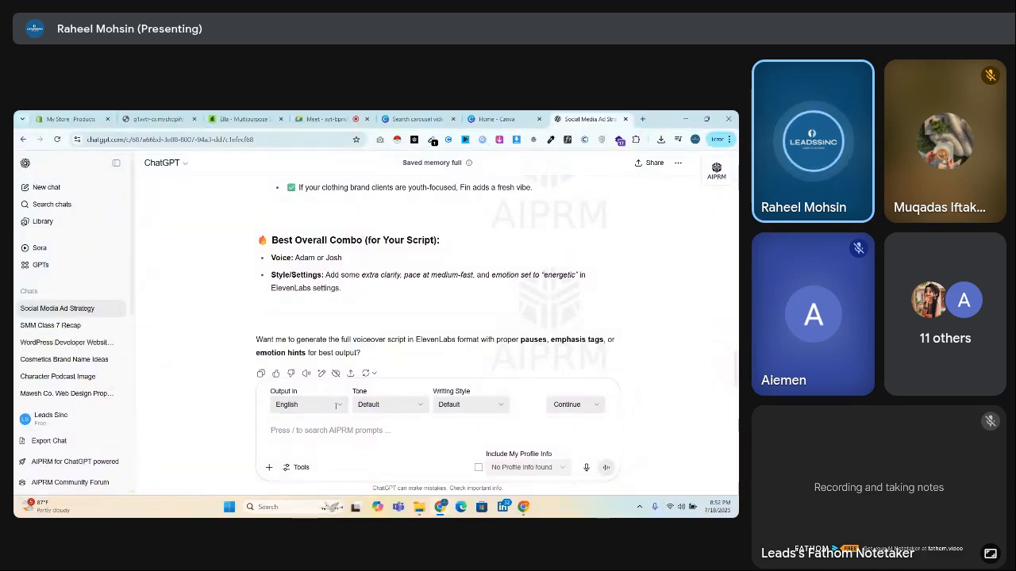
pyautogui.scroll(3, 334, 366)
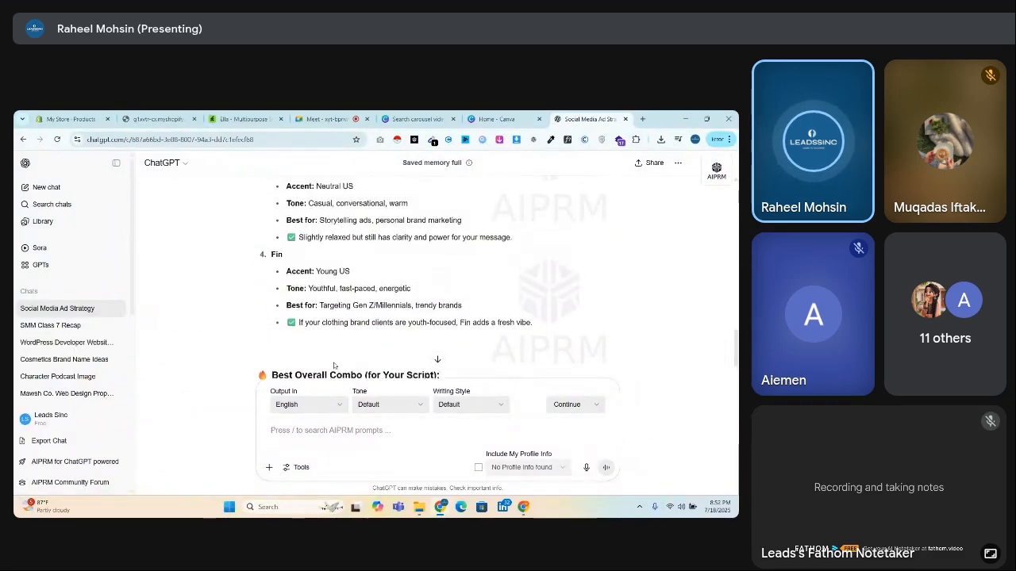
pyautogui.scroll(10, 334, 366)
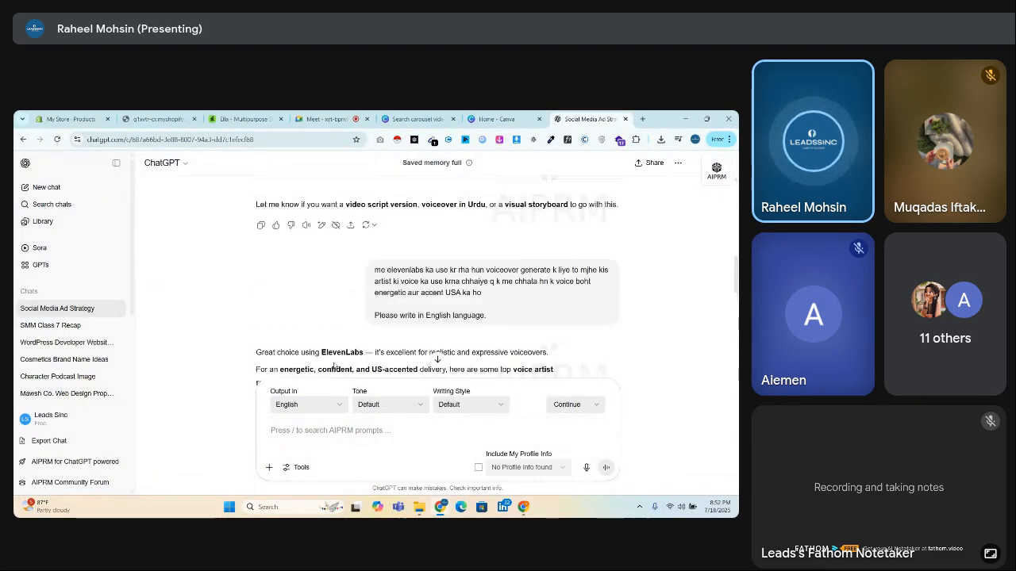
pyautogui.scroll(10, 334, 366)
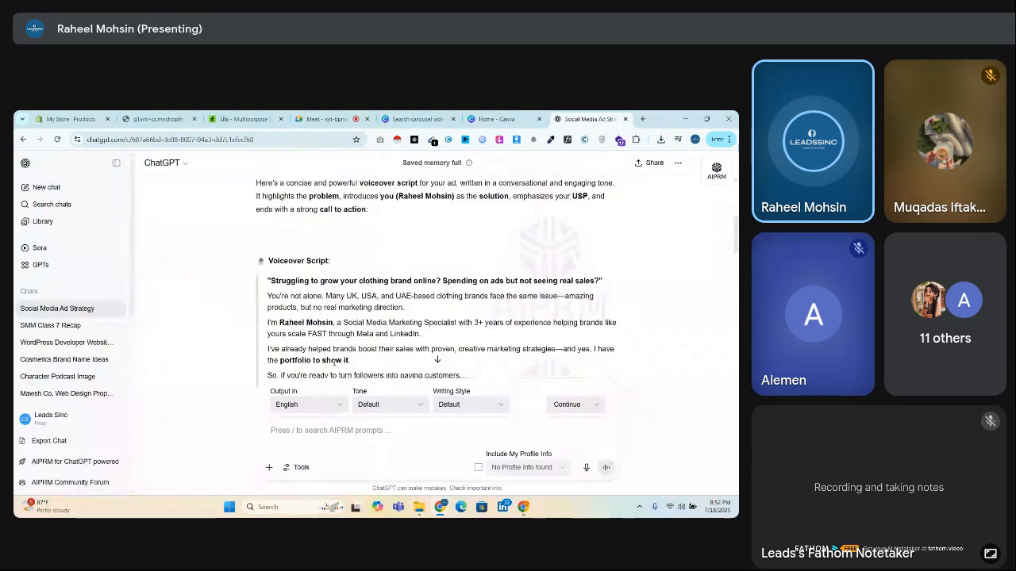
pyautogui.scroll(-1, 334, 363)
pyautogui.scroll(4, 334, 363)
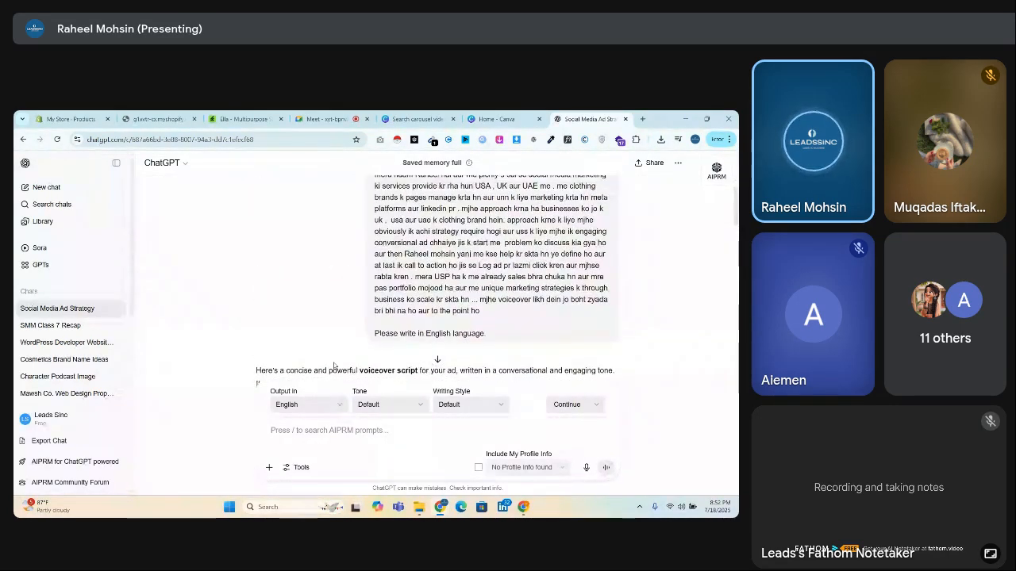
pyautogui.scroll(1, 334, 366)
pyautogui.scroll(-1, 334, 366)
pyautogui.scroll(1, 334, 366)
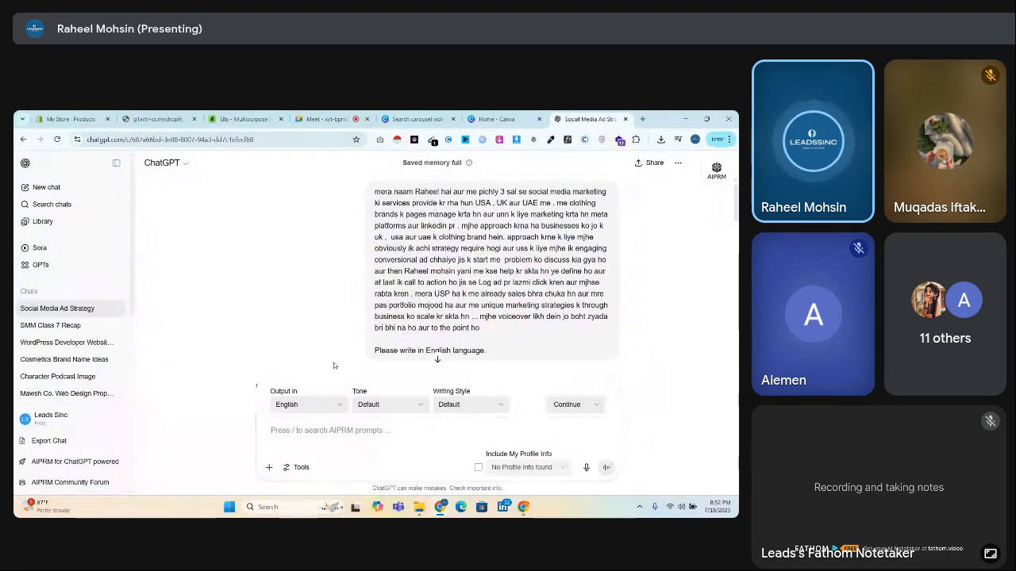
pyautogui.moveTo(374, 191); pyautogui.dragTo(513, 353)
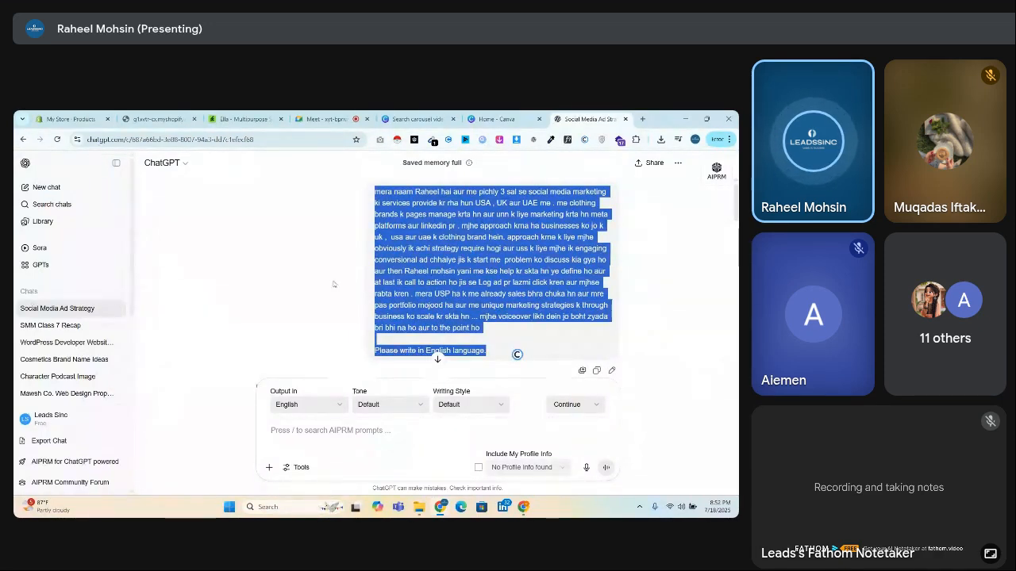
pyautogui.click(331, 282)
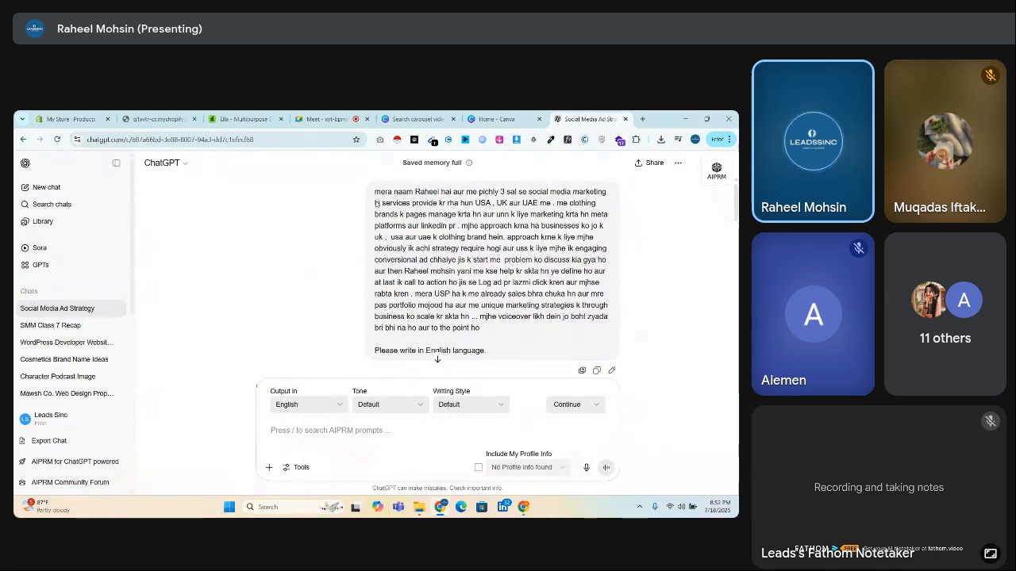
pyautogui.moveTo(375, 192); pyautogui.dragTo(548, 332)
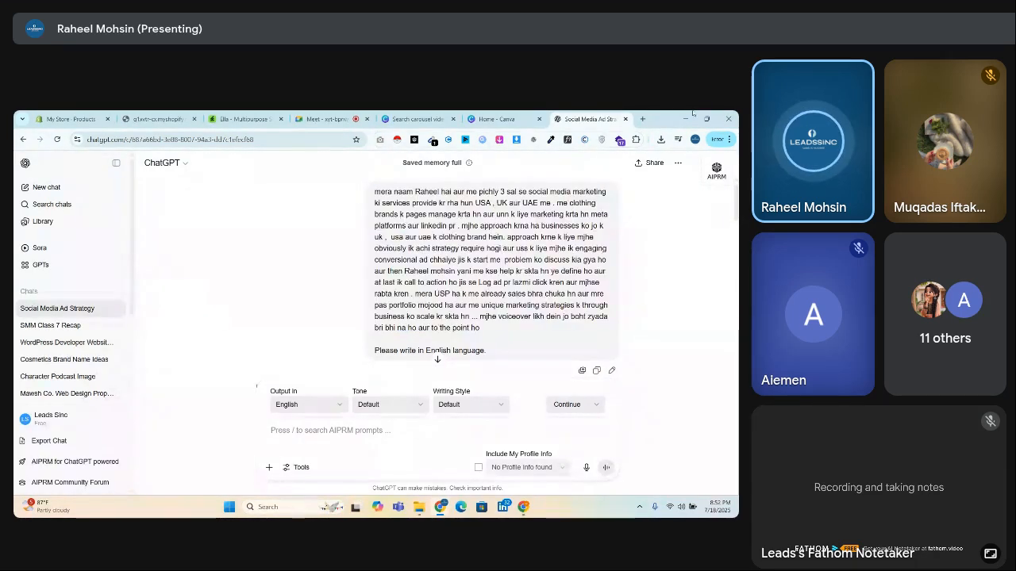
# Search Google in a new tab for "image to text converter" and open the imagetotext.info result
pyautogui.click(643, 119)
pyautogui.click(643, 119)
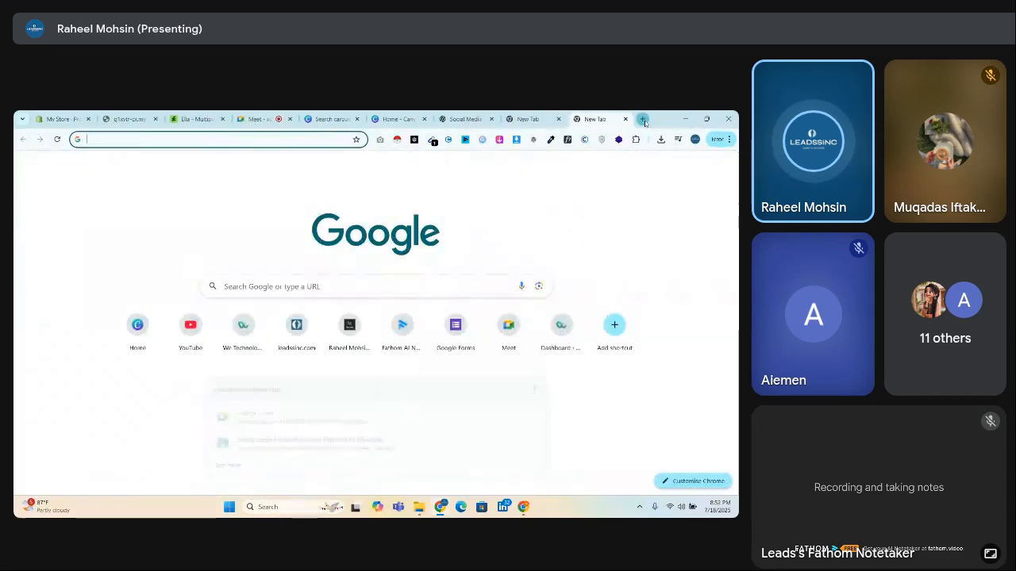
pyautogui.write('text')
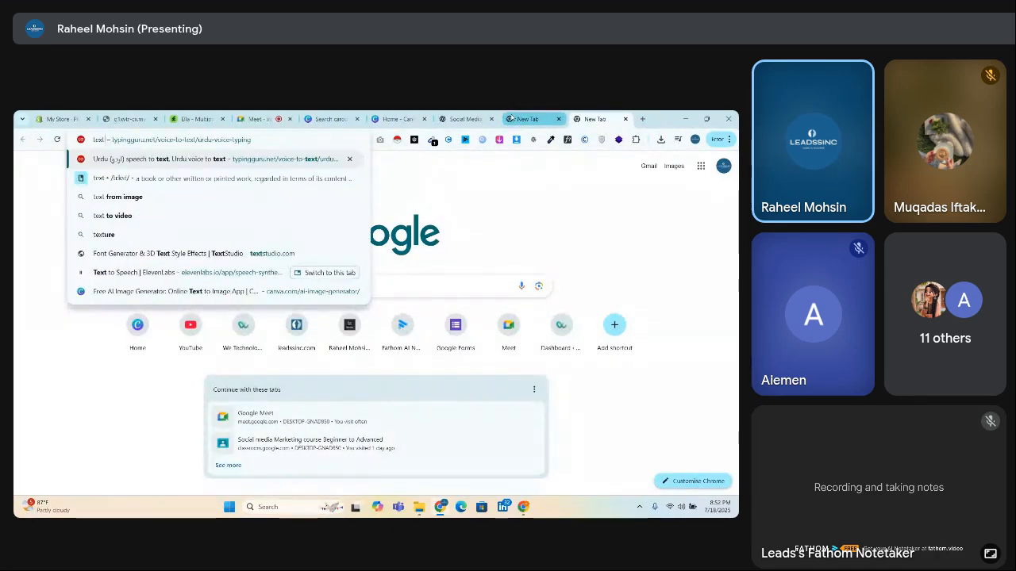
pyautogui.press('BackSpace')
pyautogui.press('BackSpace')
pyautogui.press('BackSpace')
pyautogui.press('BackSpace')
pyautogui.press('BackSpace')
pyautogui.write('image to')
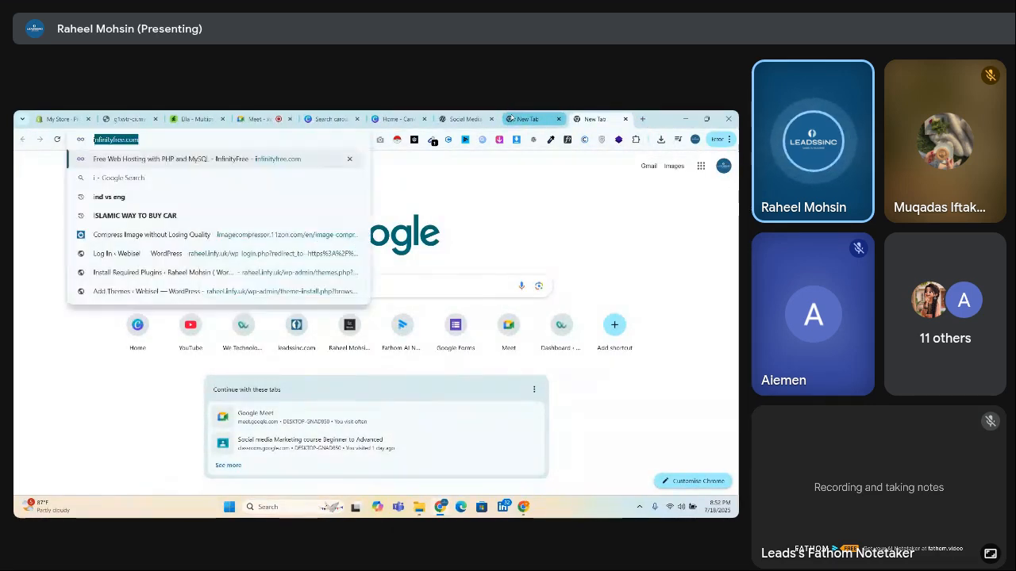
pyautogui.write(' text')
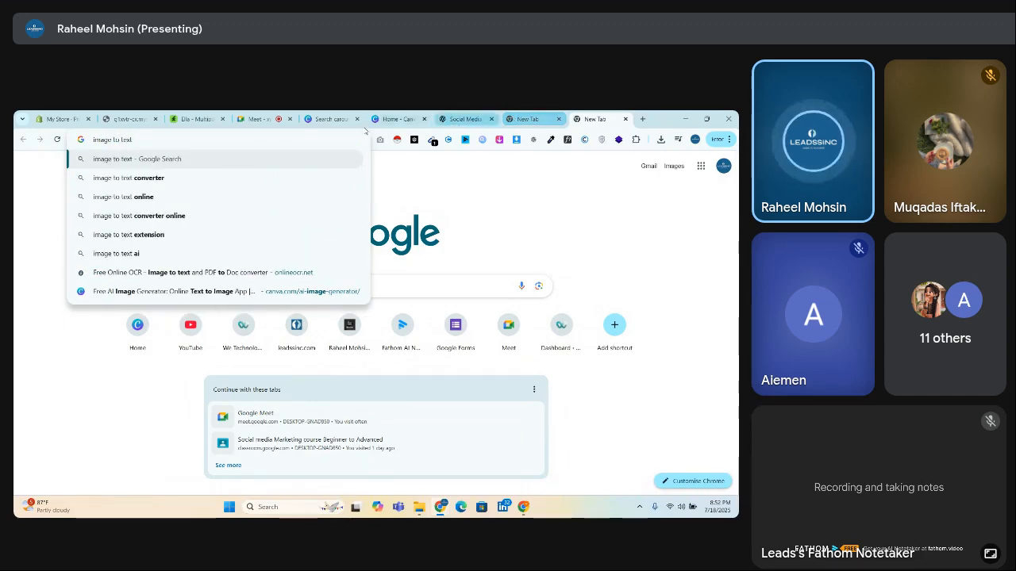
pyautogui.click(258, 183)
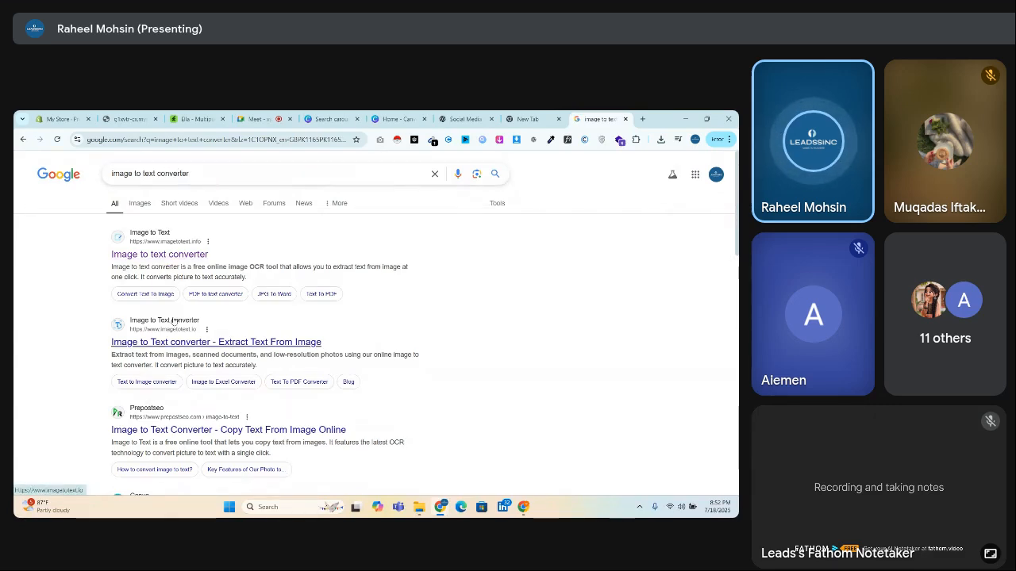
pyautogui.click(171, 258)
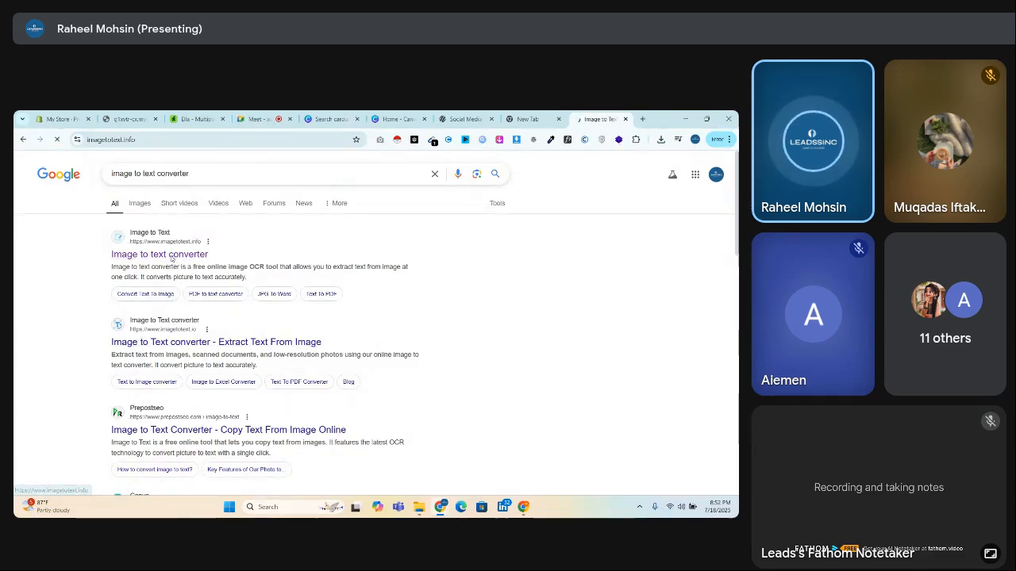
# Switch to the ChatGPT "Social Media Ad Strategy" chat and capture a screenshot of the original prompt's text
pyautogui.click(465, 118)
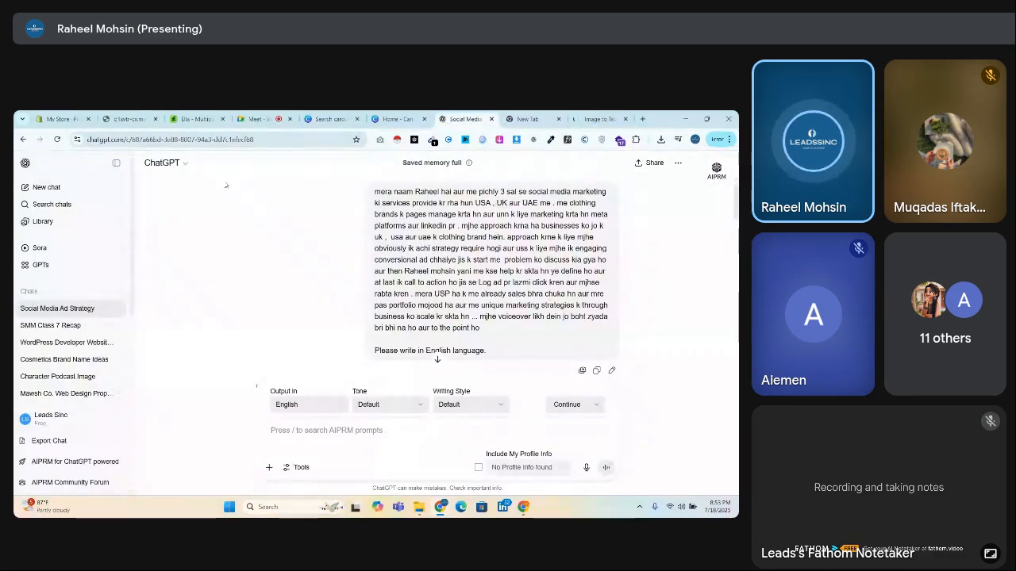
pyautogui.press('super+shift+s')
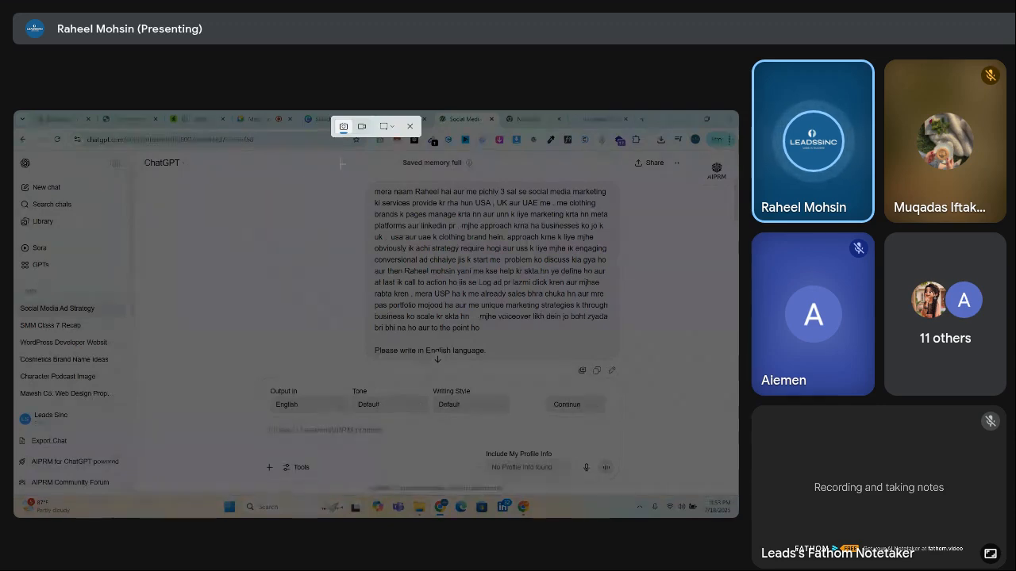
pyautogui.moveTo(336, 180); pyautogui.dragTo(646, 344)
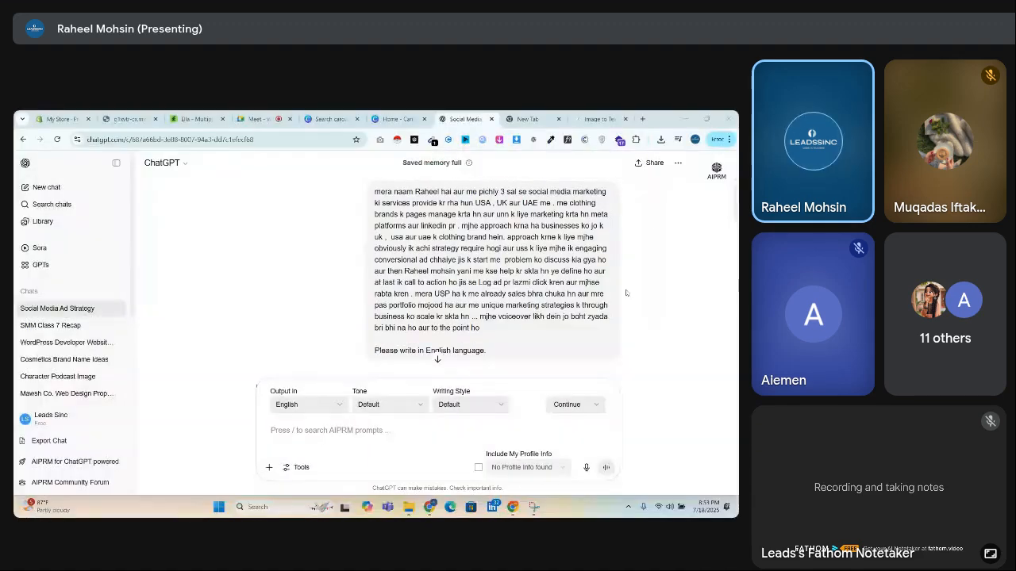
# Paste the prompt screenshot into the Image to Text Converter and convert it to text
pyautogui.click(600, 119)
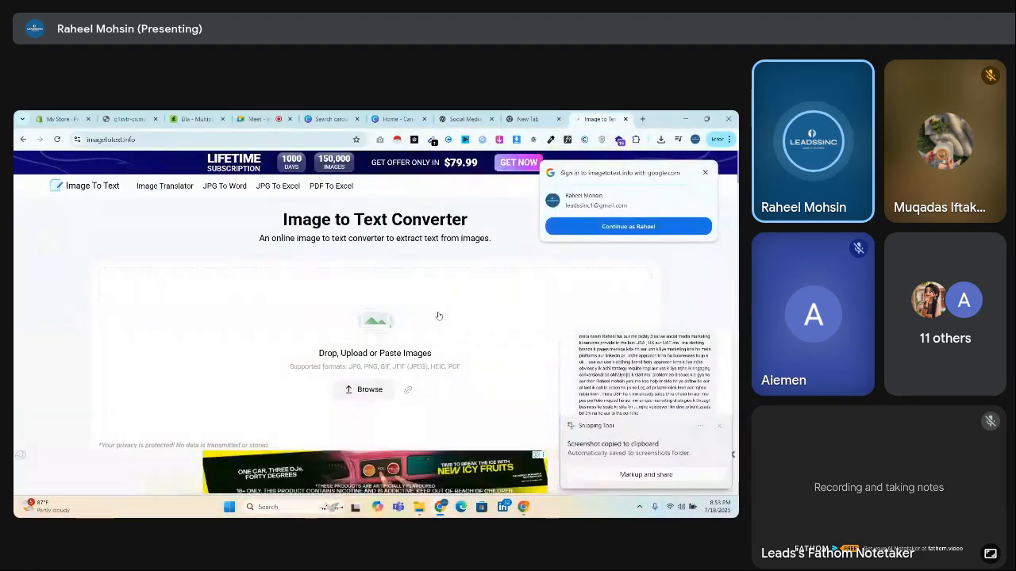
pyautogui.click(385, 276)
pyautogui.click(355, 321)
pyautogui.hotkey('ctrl', 'v')
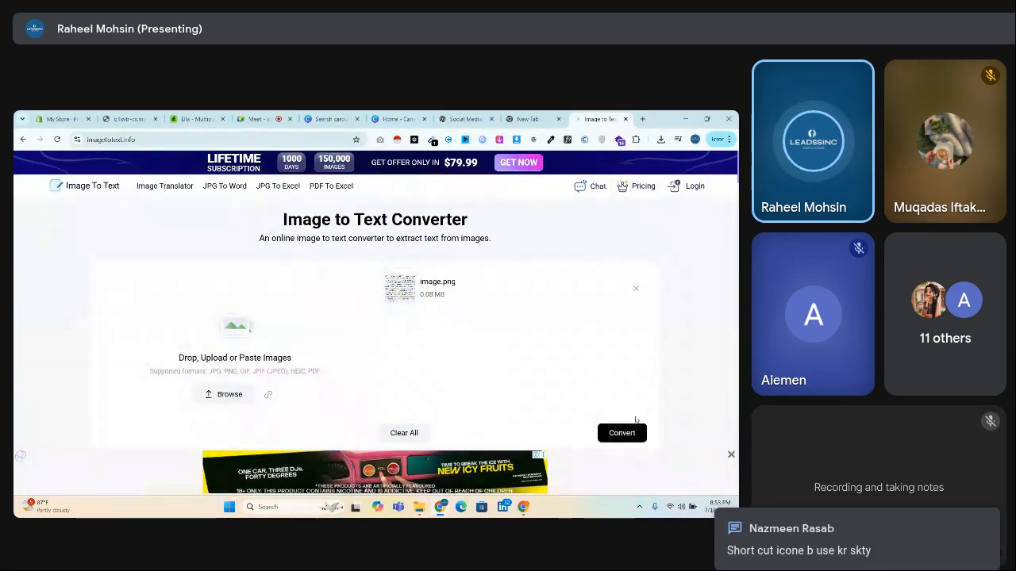
pyautogui.click(631, 433)
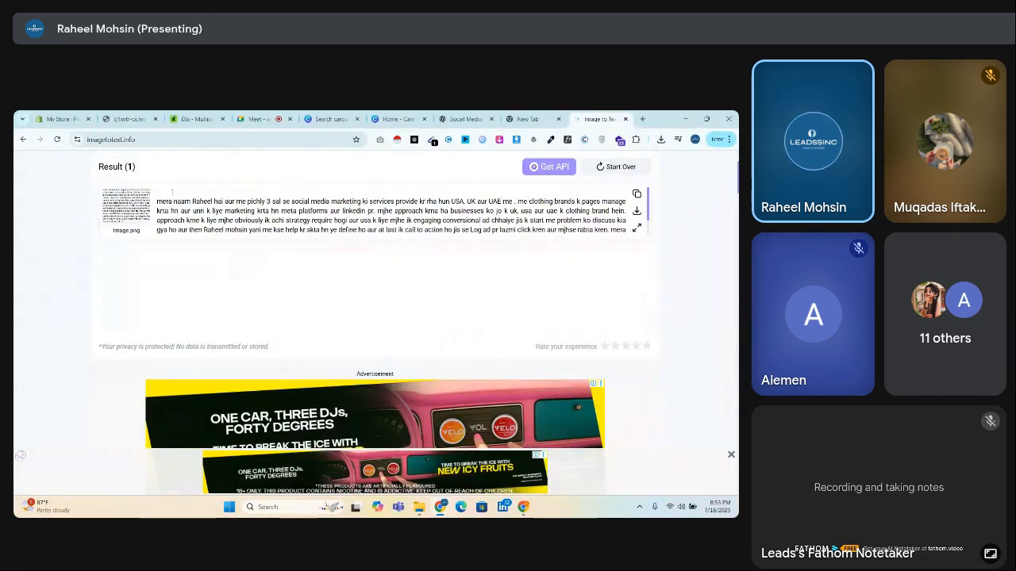
# Copy the extracted prompt text into a new blank Google Docs document
pyautogui.tripleClick(500, 230)
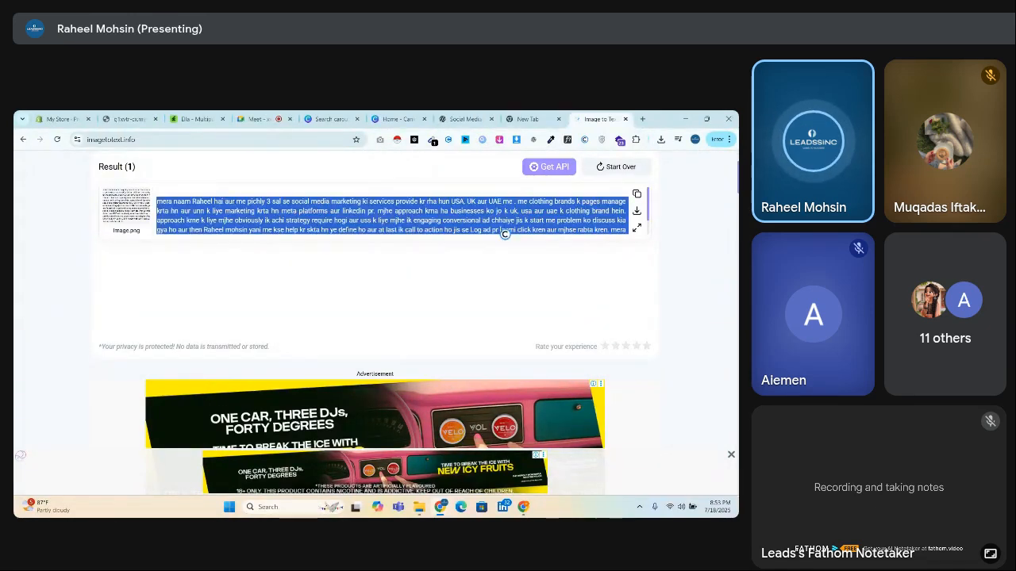
pyautogui.click(643, 118)
pyautogui.click(700, 167)
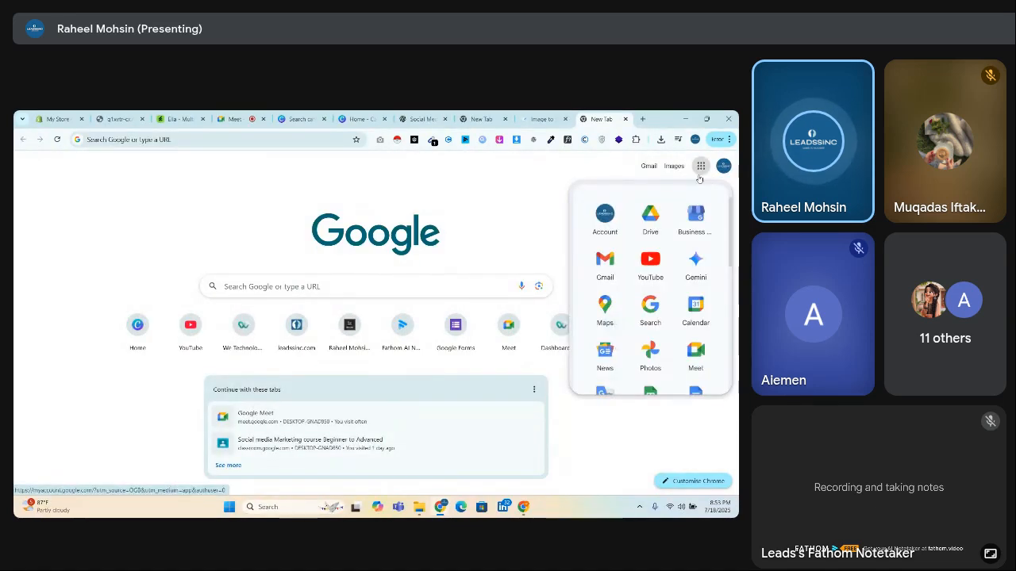
pyautogui.moveTo(727, 241); pyautogui.dragTo(721, 276)
pyautogui.click(699, 236)
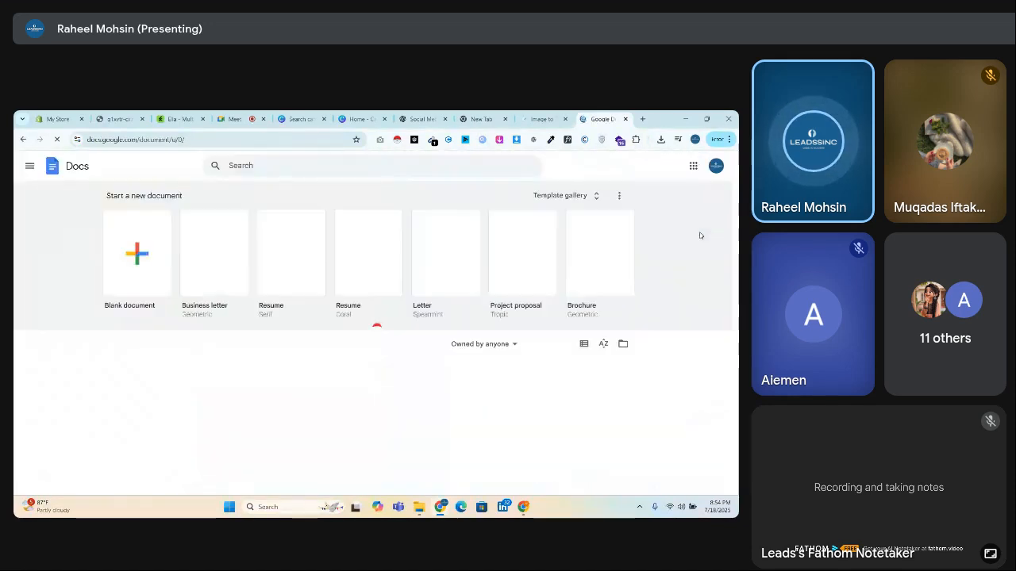
pyautogui.click(157, 277)
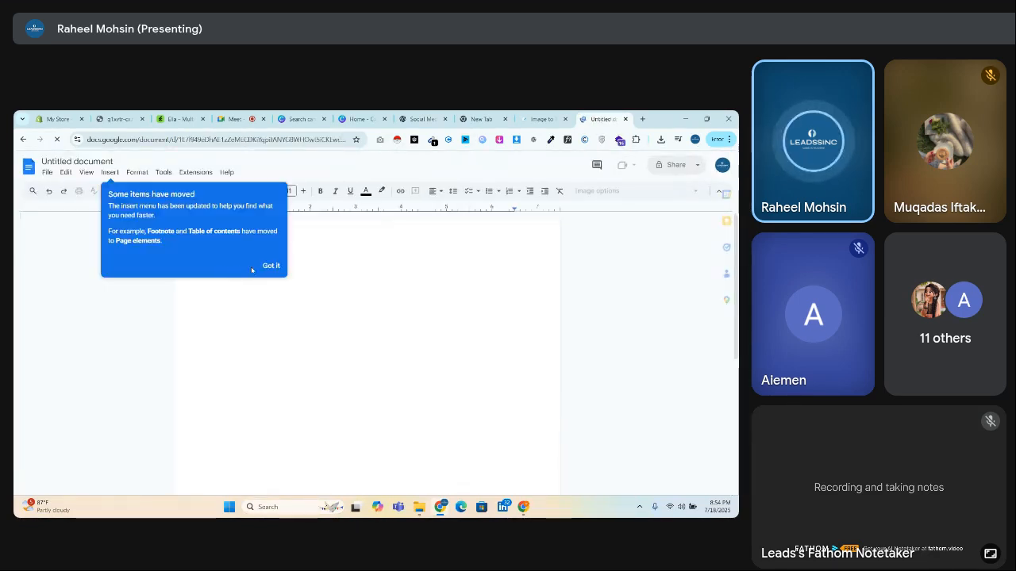
pyautogui.click(271, 265)
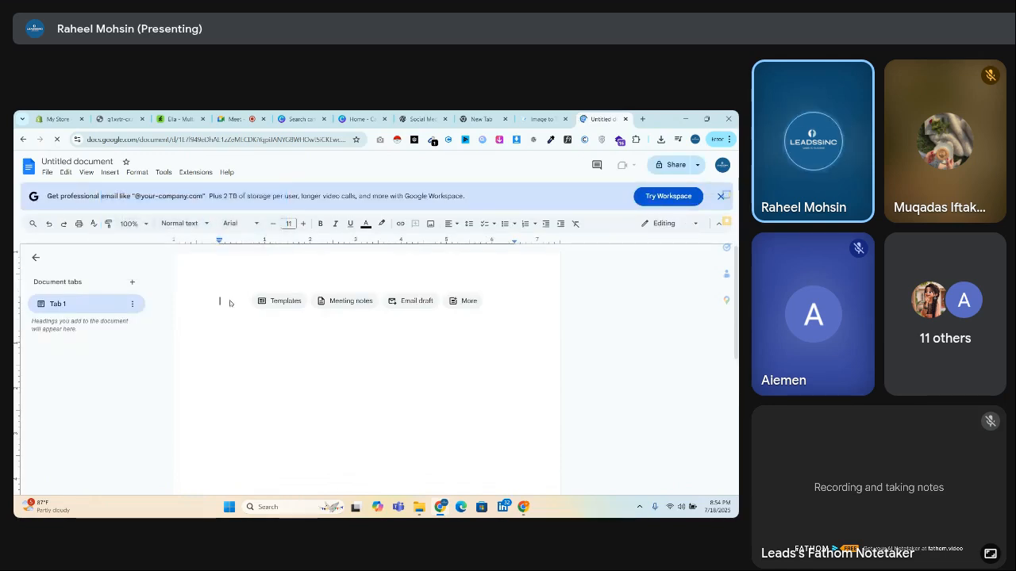
pyautogui.hotkey('ctrl', 'v')
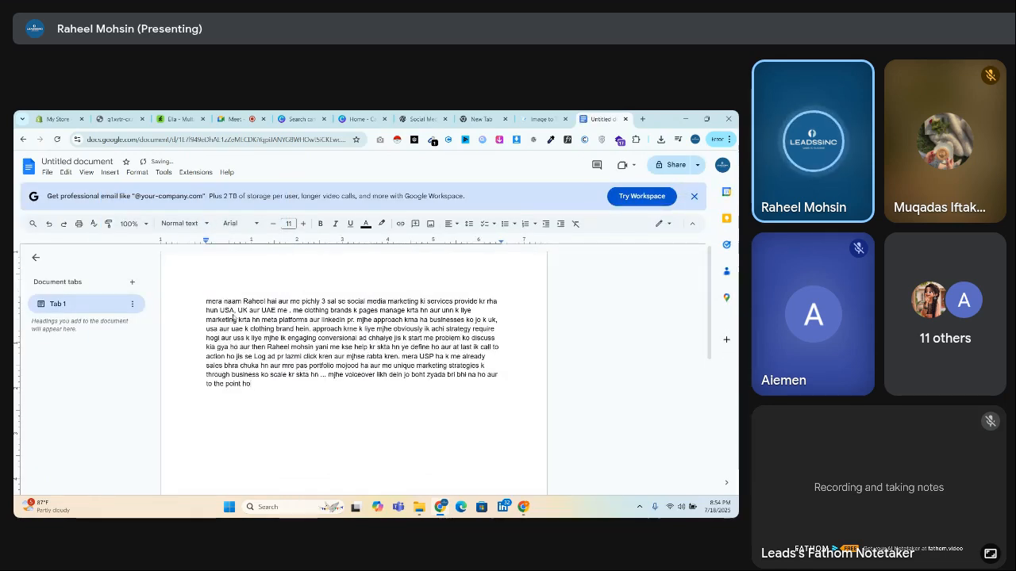
# Replace the person's first name in the prompt's opening sentence with a different first name
pyautogui.doubleClick(262, 299)
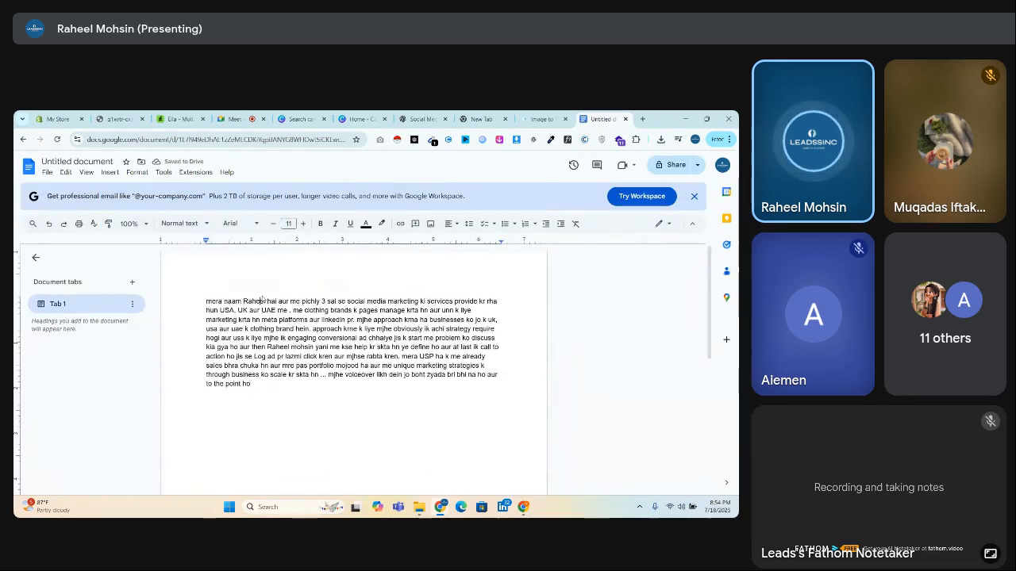
pyautogui.click(221, 319)
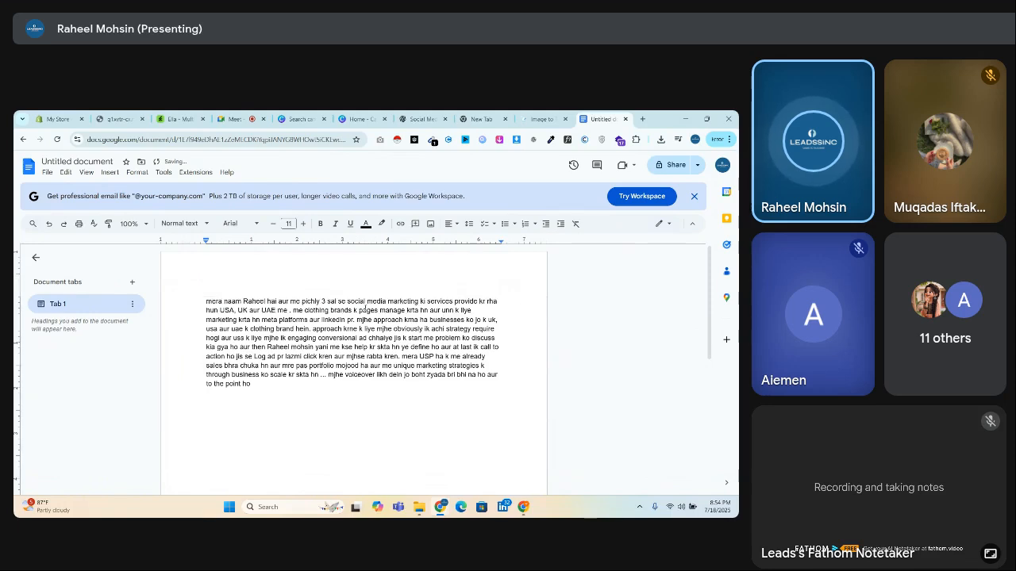
pyautogui.doubleClick(249, 301)
pyautogui.press('BackSpace')
pyautogui.press('BackSpace')
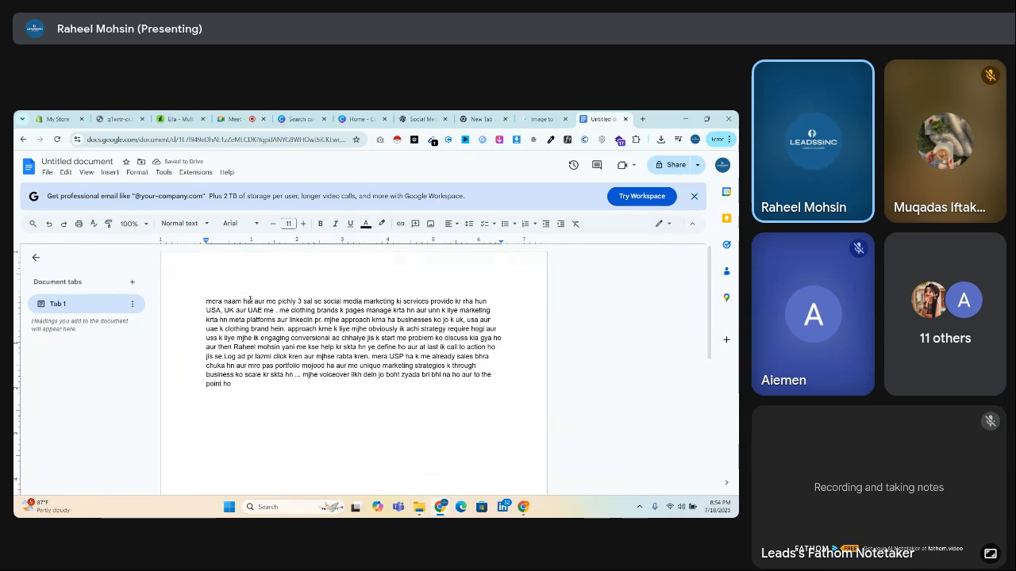
pyautogui.write('Ali')
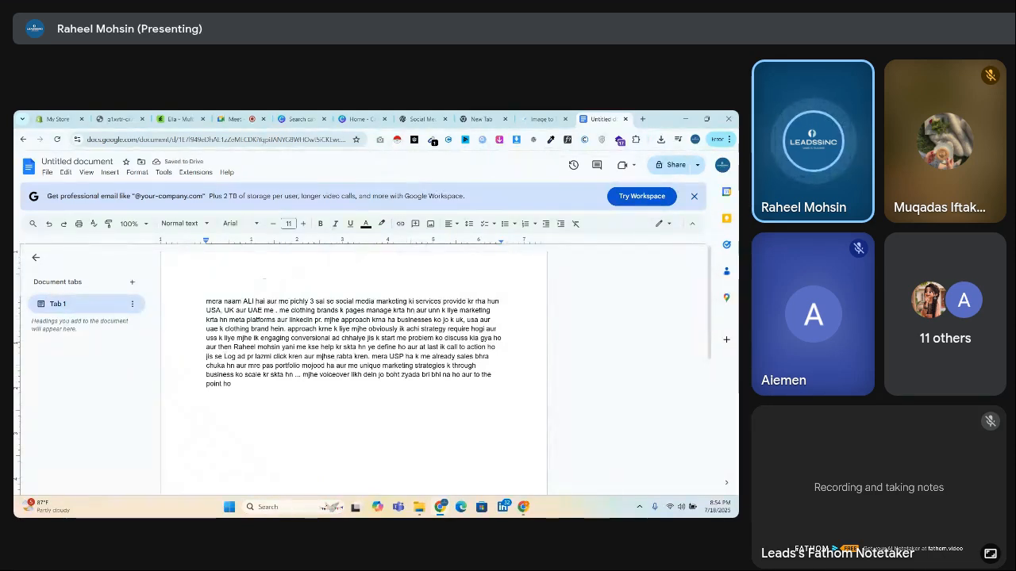
# Select the whole edited prompt in the document and look over the ChatGPT chat's prompt and voiceover script
pyautogui.tripleClick(246, 302)
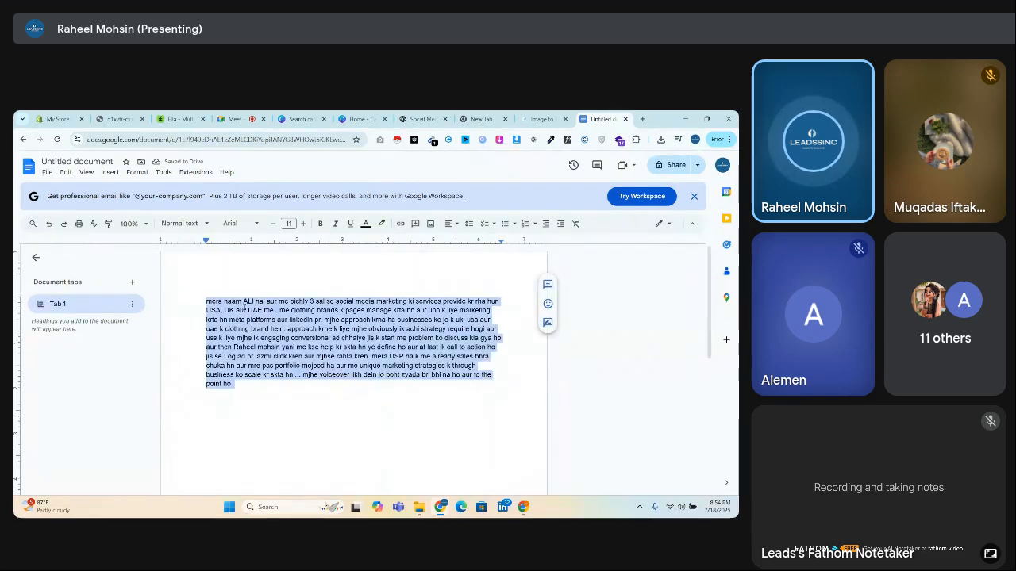
pyautogui.click(409, 114)
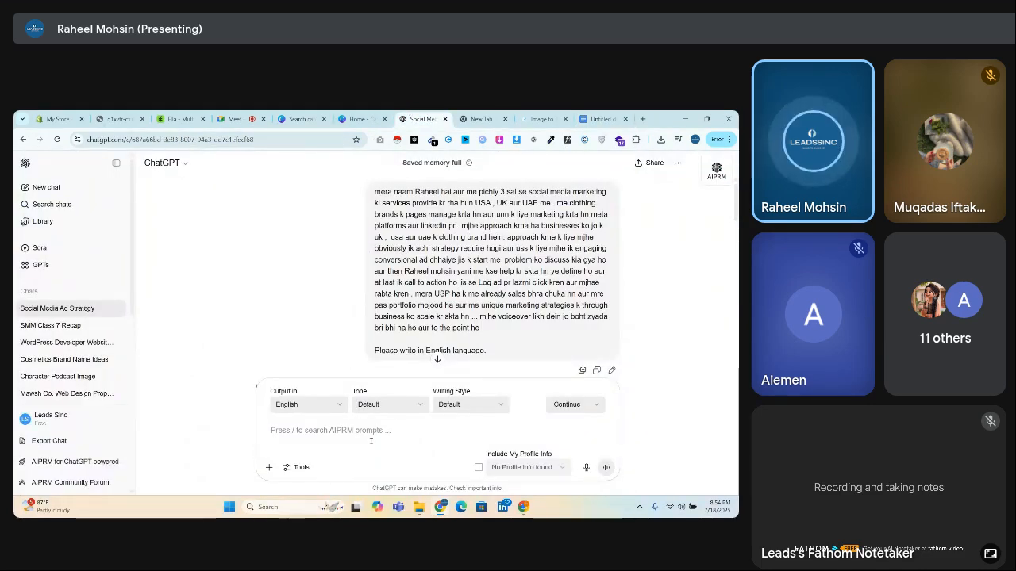
pyautogui.scroll(-3, 325, 290)
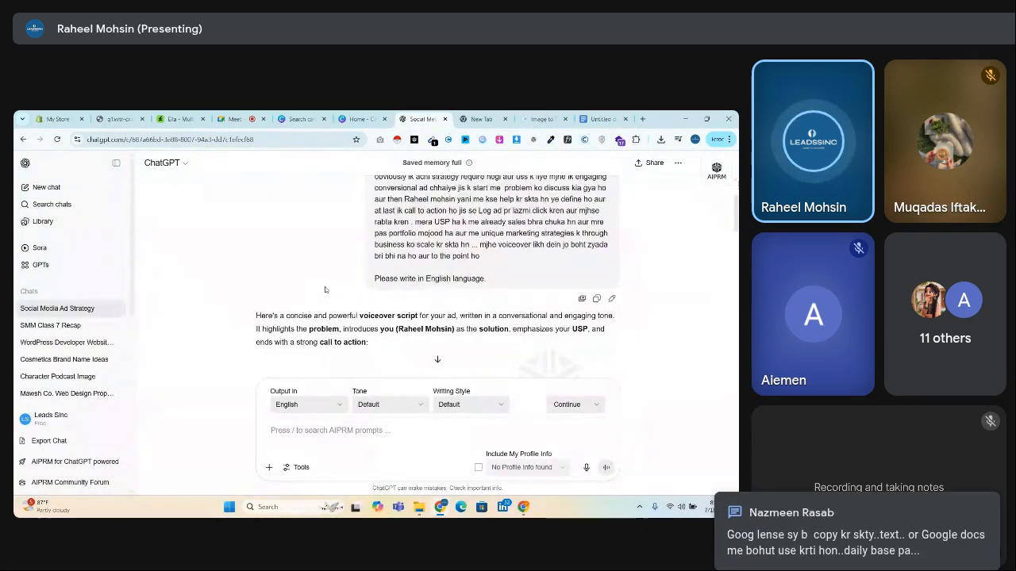
pyautogui.click(542, 118)
pyautogui.click(599, 118)
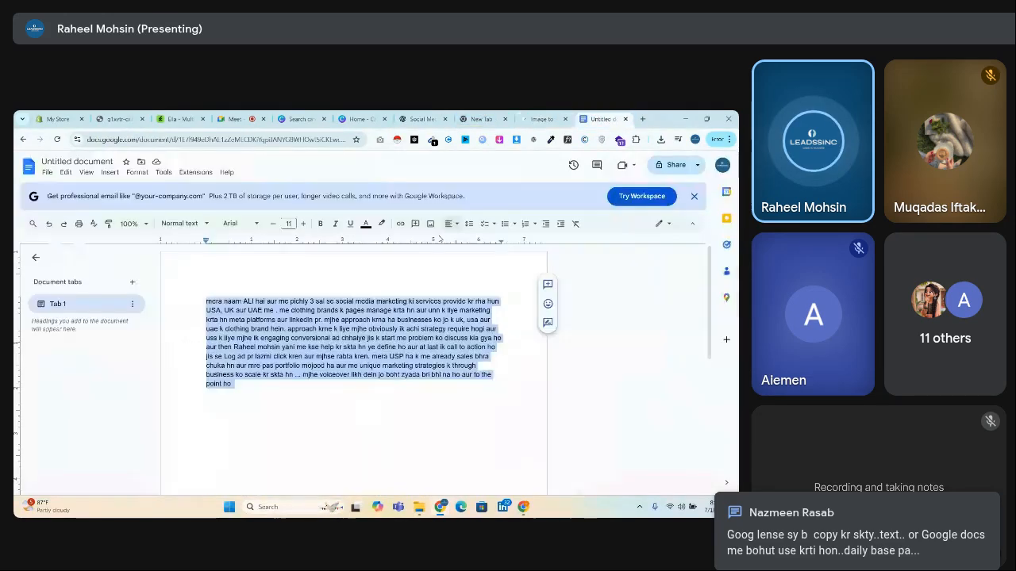
pyautogui.click(311, 329)
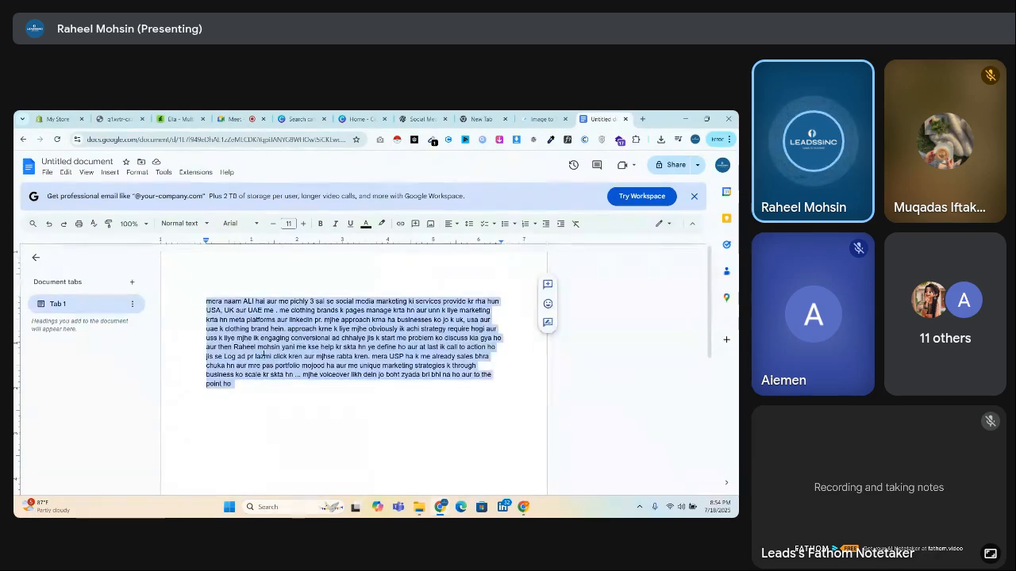
pyautogui.click(425, 116)
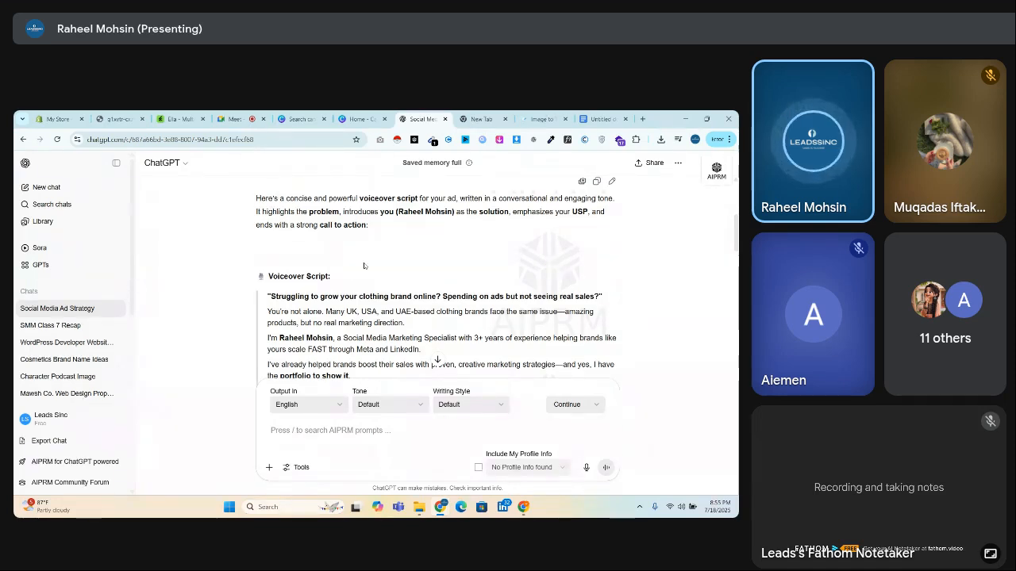
# Load youtube.com in the empty tab, search for "leadssinc", and look over the results down to the Leads Sinc channel
pyautogui.click(468, 116)
pyautogui.write('y')
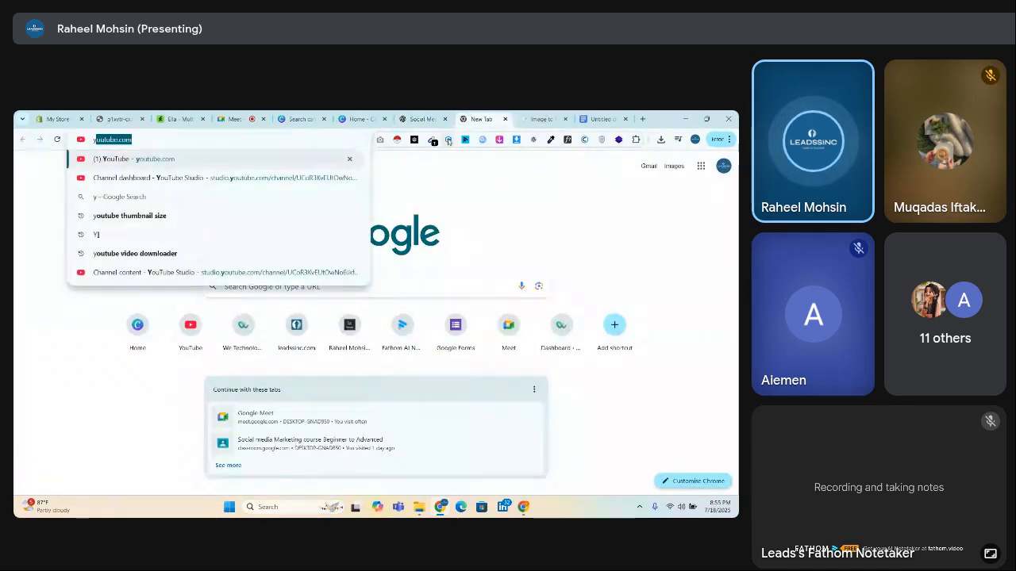
pyautogui.press('Return')
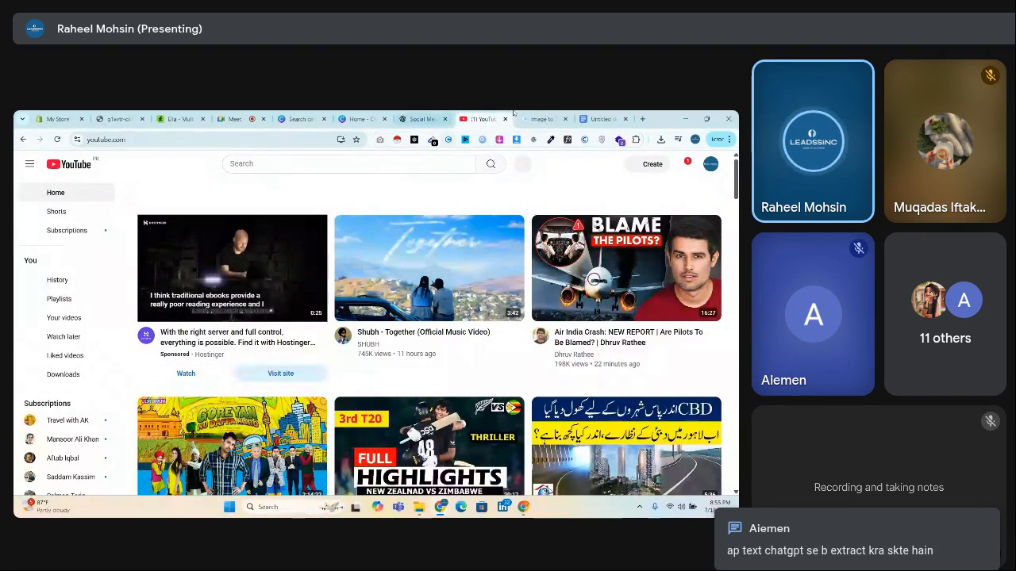
pyautogui.click(388, 164)
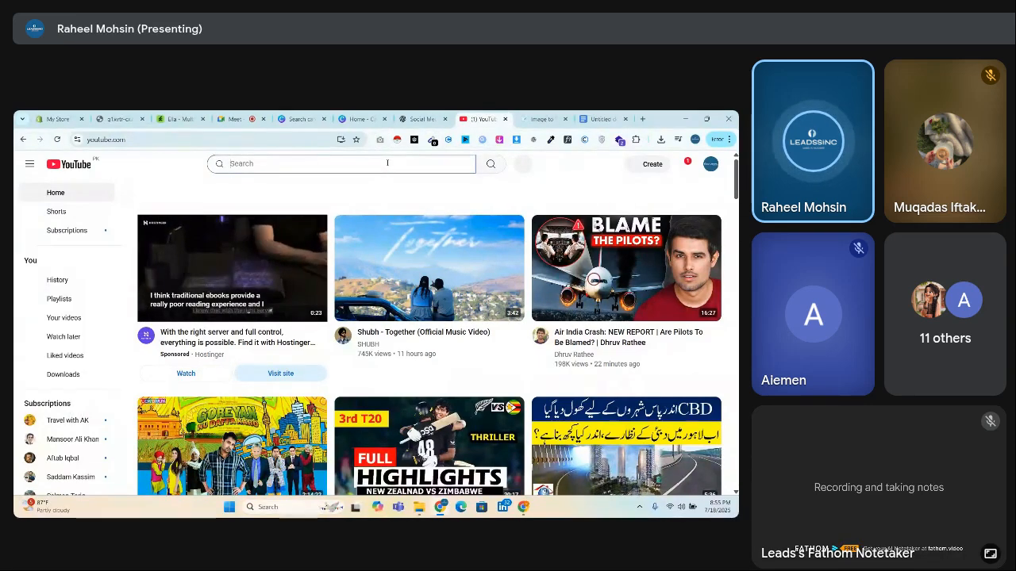
pyautogui.write('leadssinc')
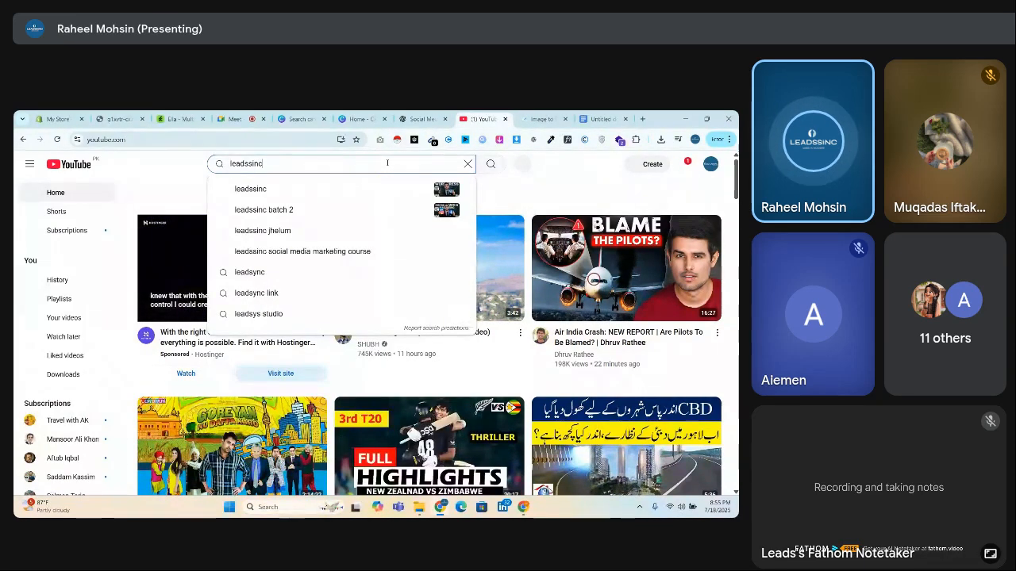
pyautogui.press('Return')
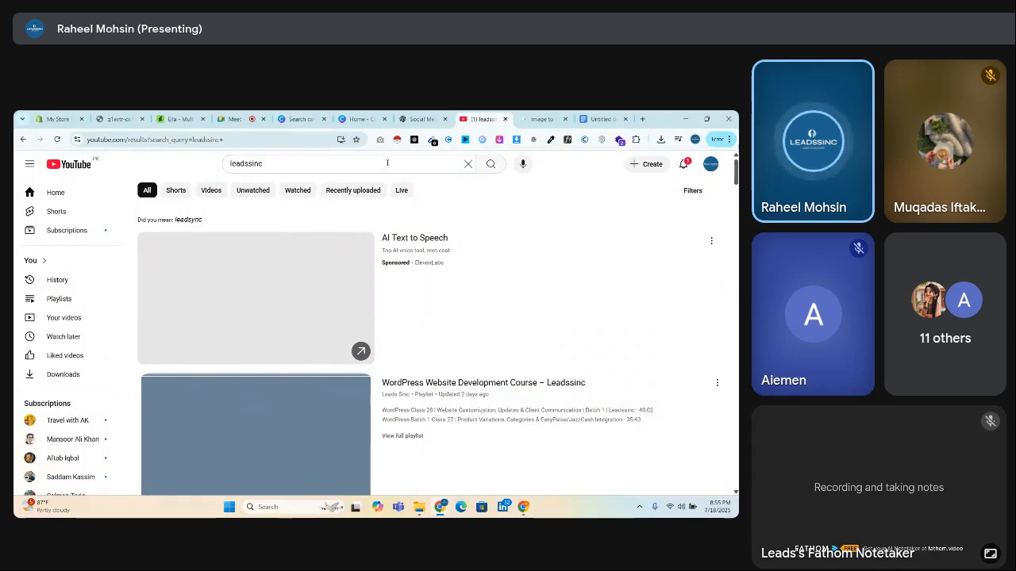
pyautogui.scroll(-5, 368, 266)
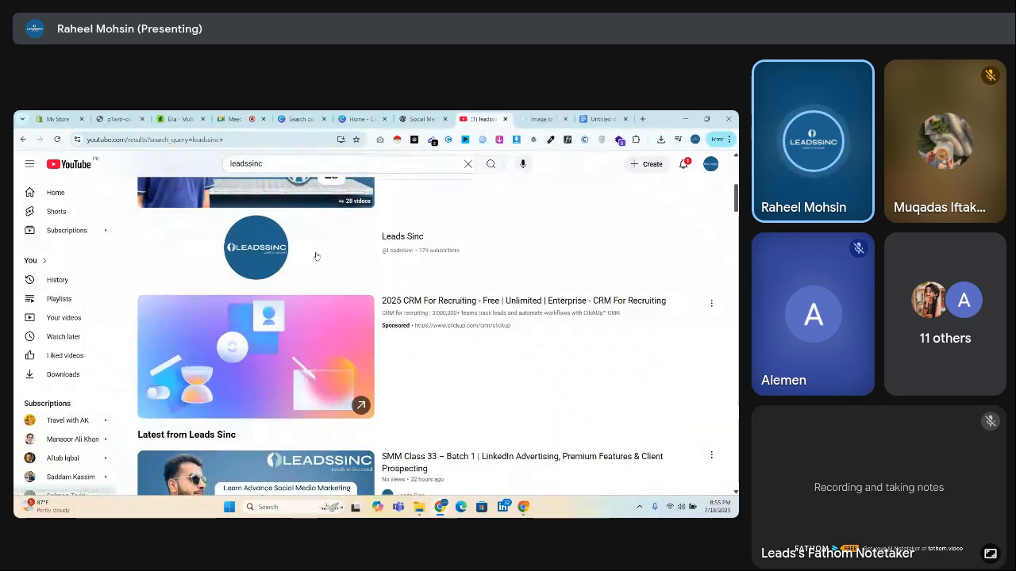
# Switch to the Google Meet call, dismiss the call time reminder, read the in-call messages, and close them
pyautogui.click(253, 117)
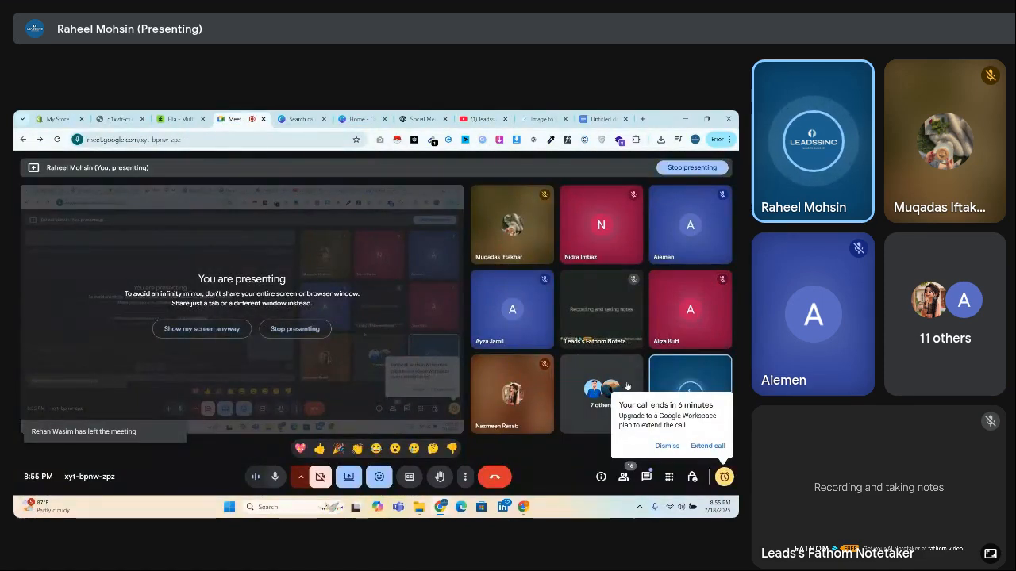
pyautogui.click(666, 446)
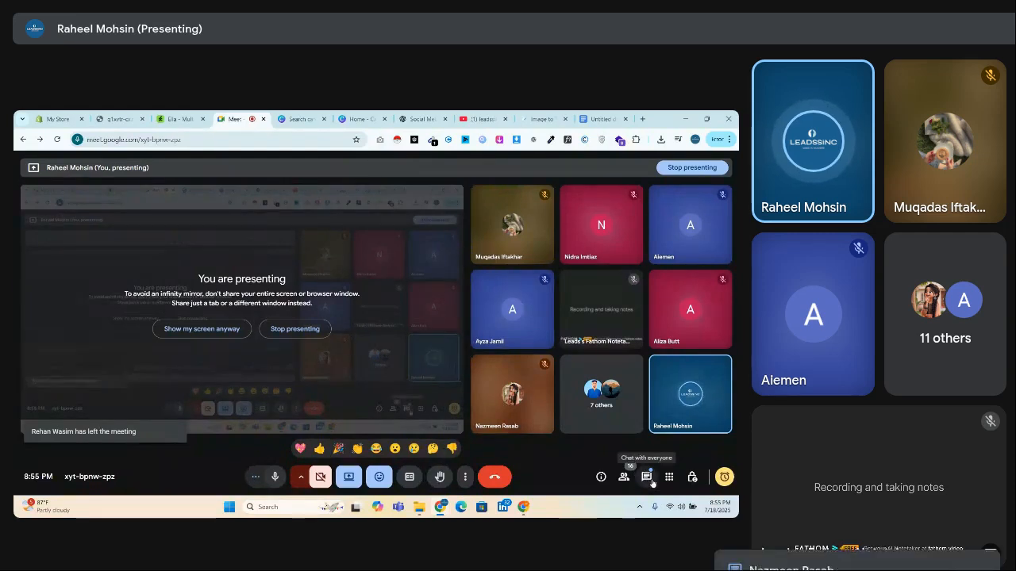
pyautogui.click(649, 479)
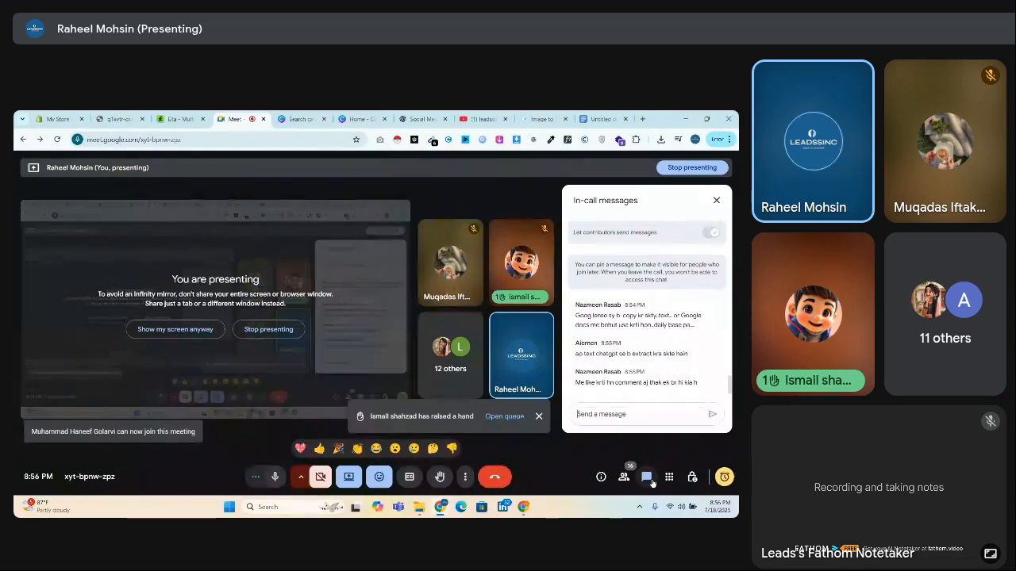
pyautogui.click(652, 481)
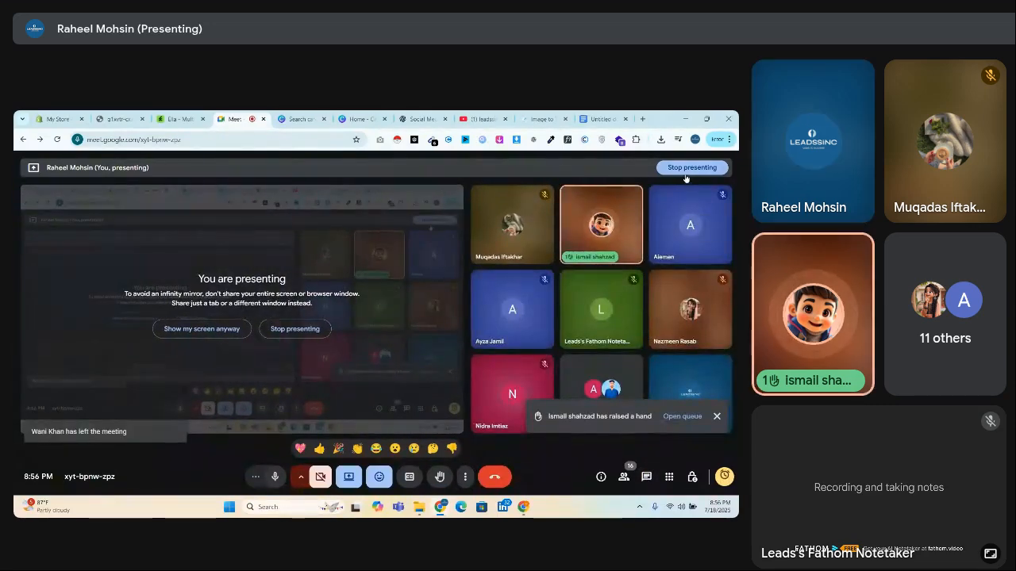